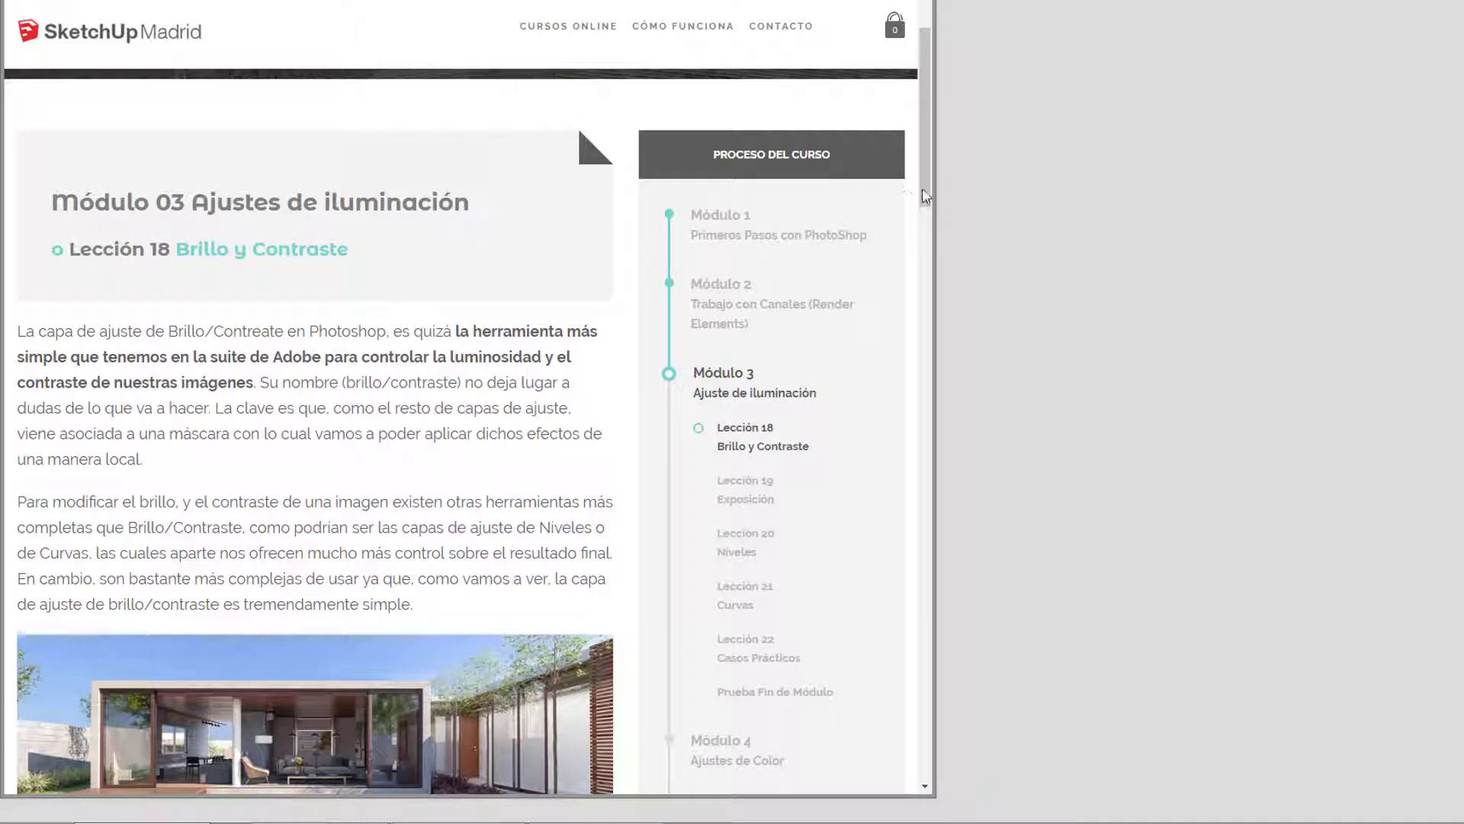
# - Read through the Lección 18 Brillo y Contraste page down to the proposed photomontage activity
pyautogui.moveTo(929, 185)
pyautogui.mouseDown()
pyautogui.moveTo(925, 269)
pyautogui.moveTo(936, 183)
pyautogui.mouseUp()
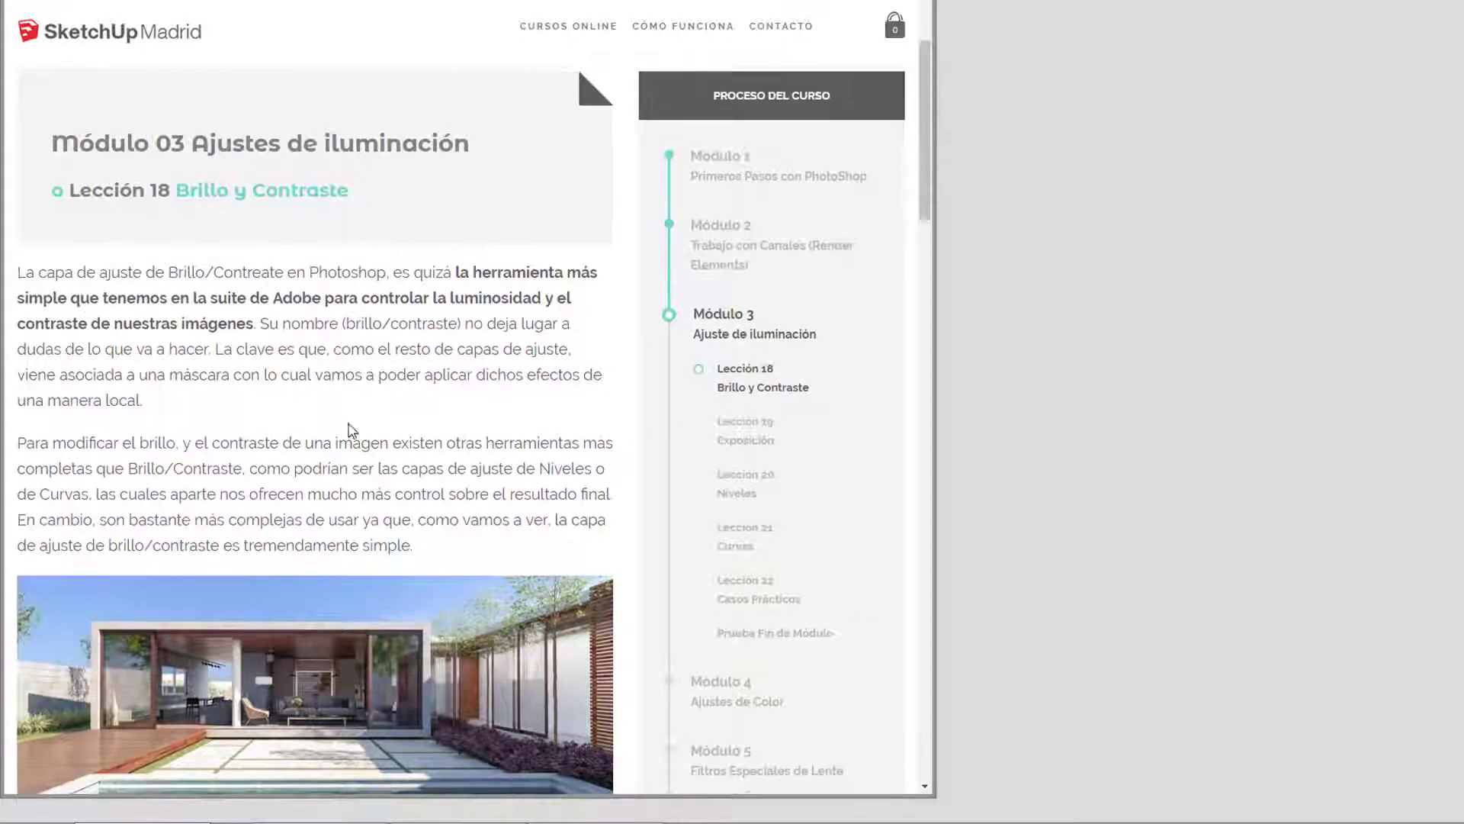
pyautogui.scroll(-2, 350, 425)
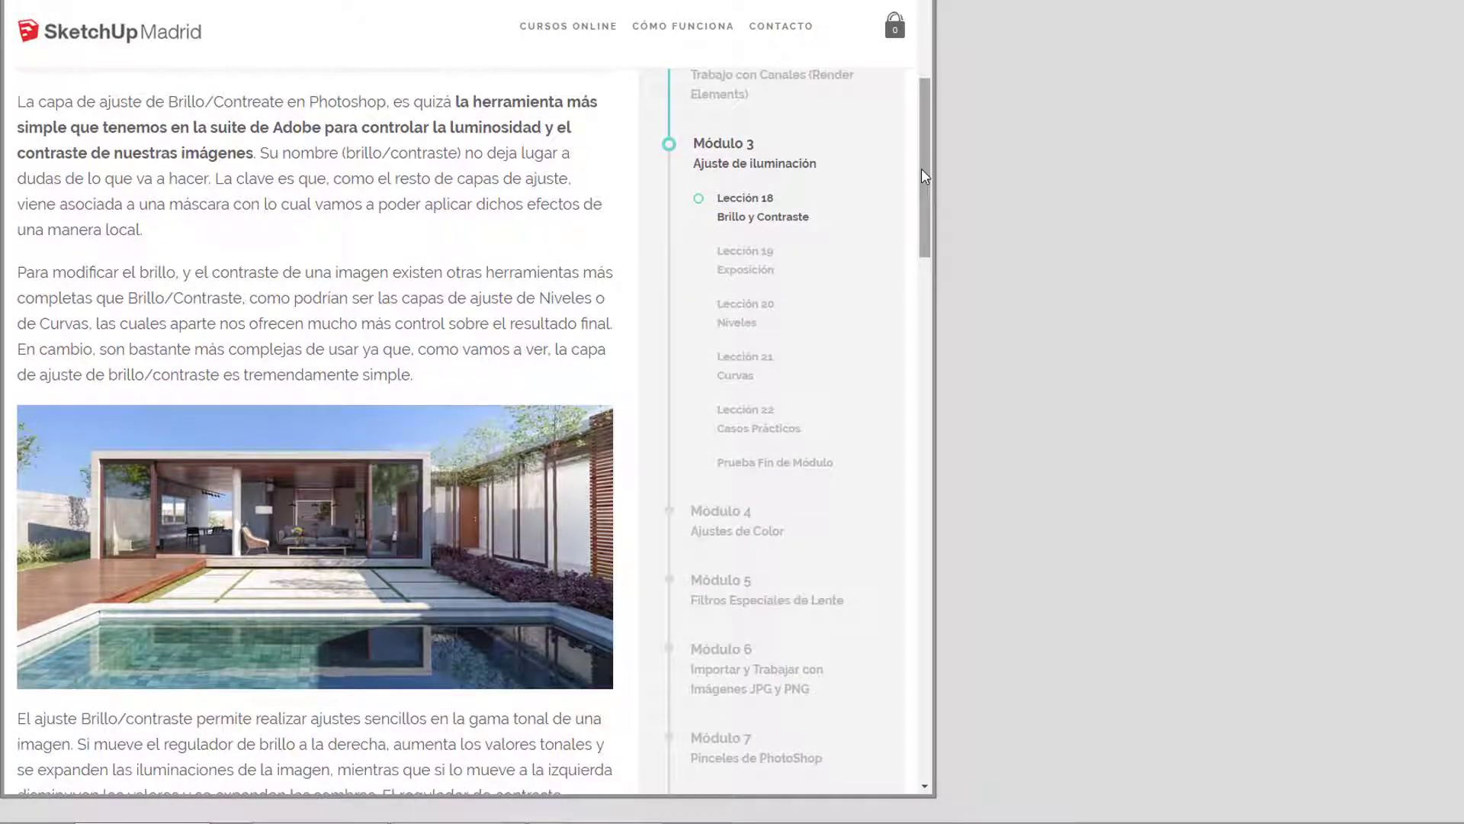
pyautogui.moveTo(923, 180); pyautogui.dragTo(938, 458)
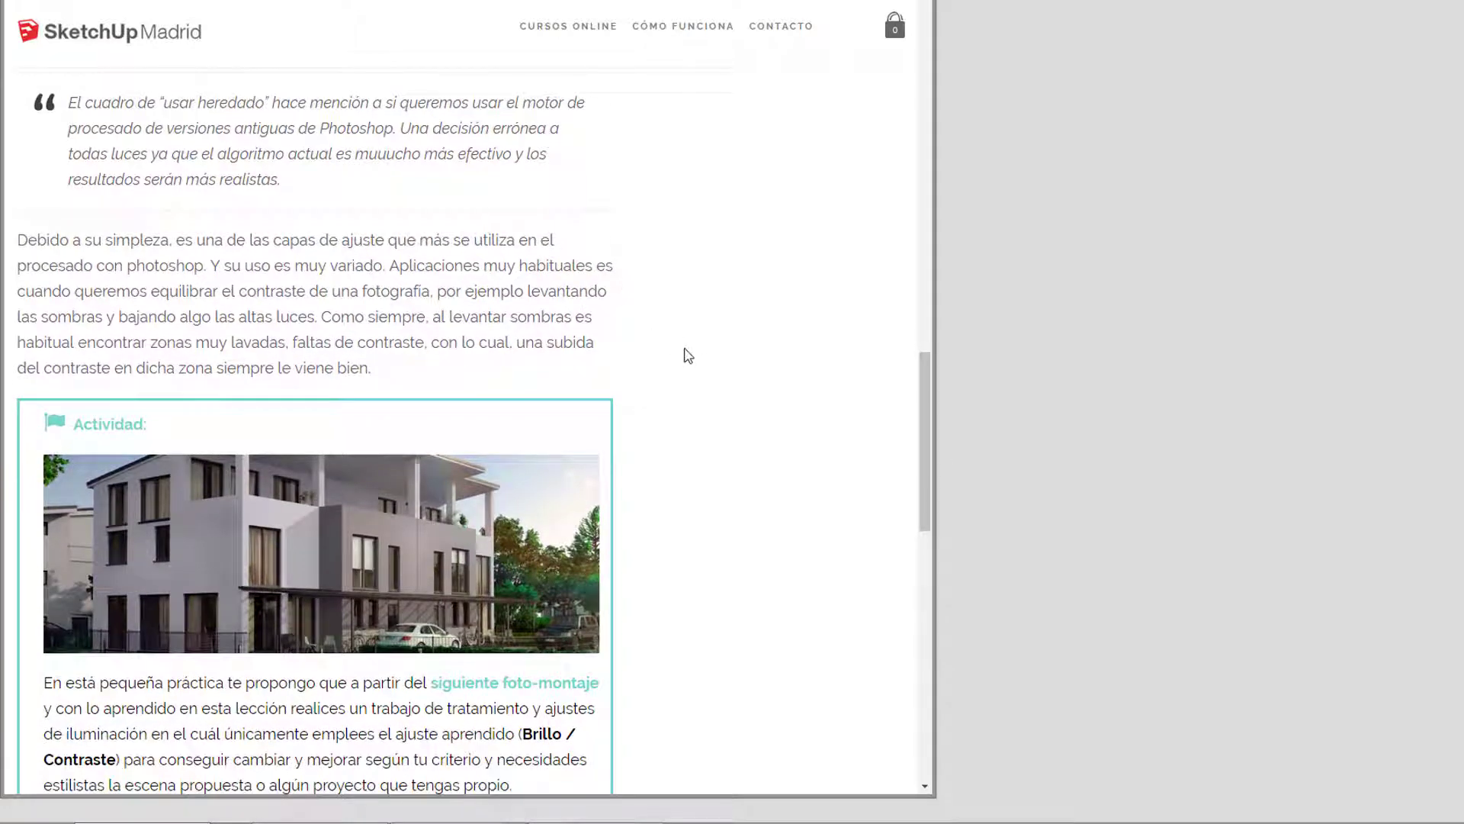
pyautogui.scroll(-2, 927, 382)
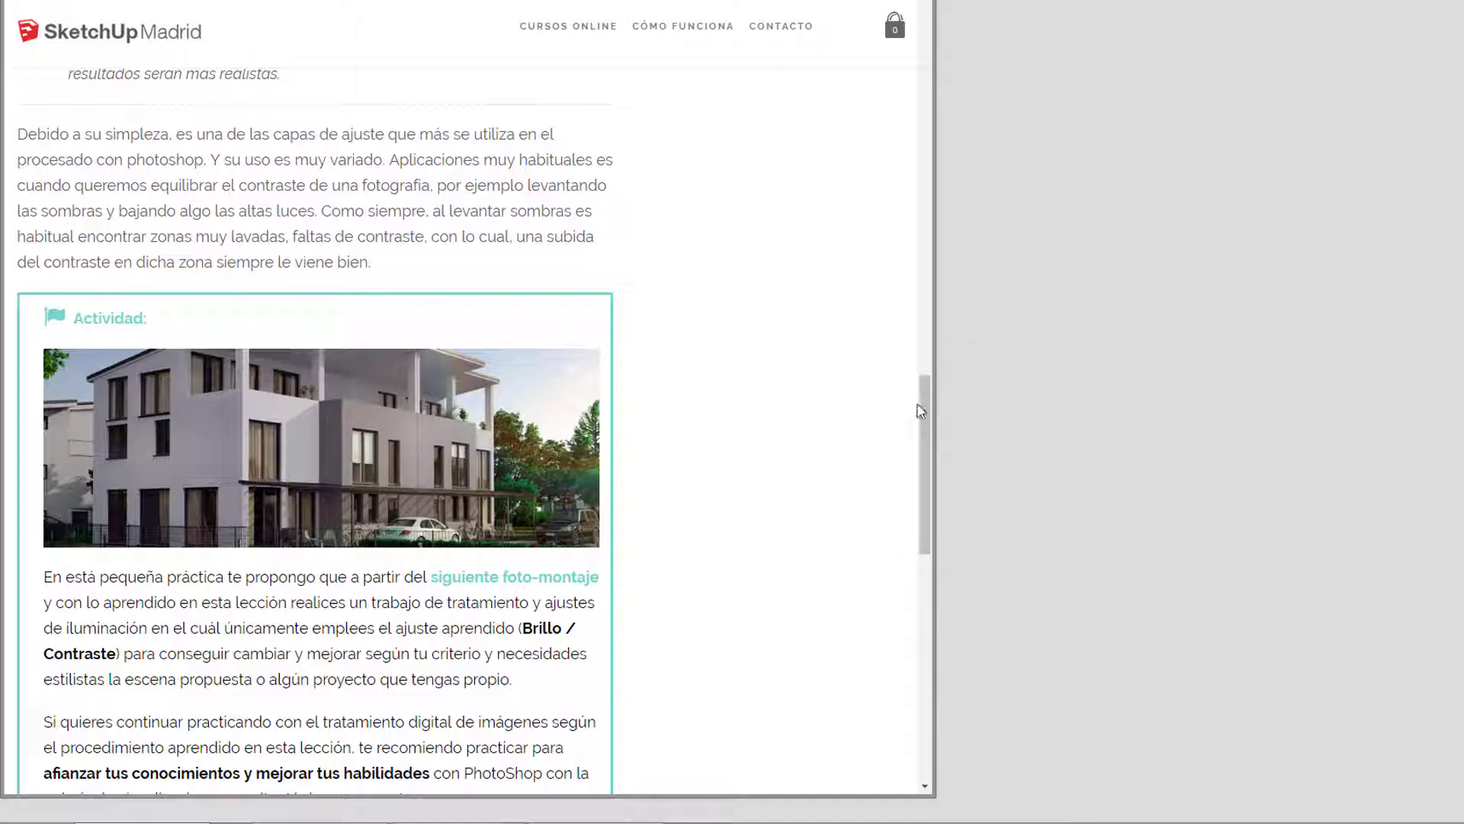
pyautogui.moveTo(924, 408); pyautogui.dragTo(929, 331)
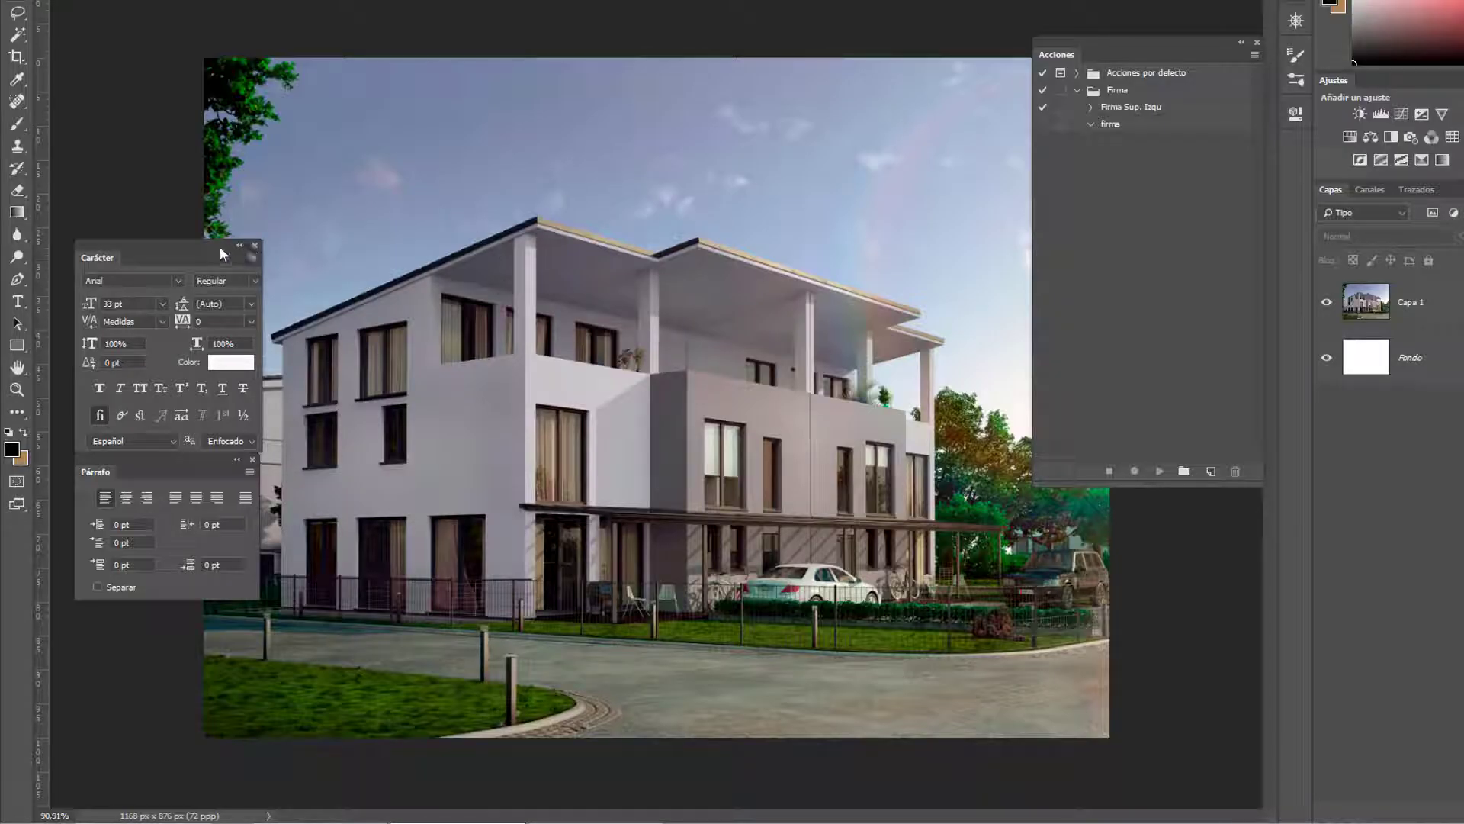
# - Collapse the floating Carácter, Párrafo and Acciones panels to icons and place them clear of the building image
pyautogui.moveTo(218, 246); pyautogui.dragTo(198, 8)
pyautogui.click(220, 8)
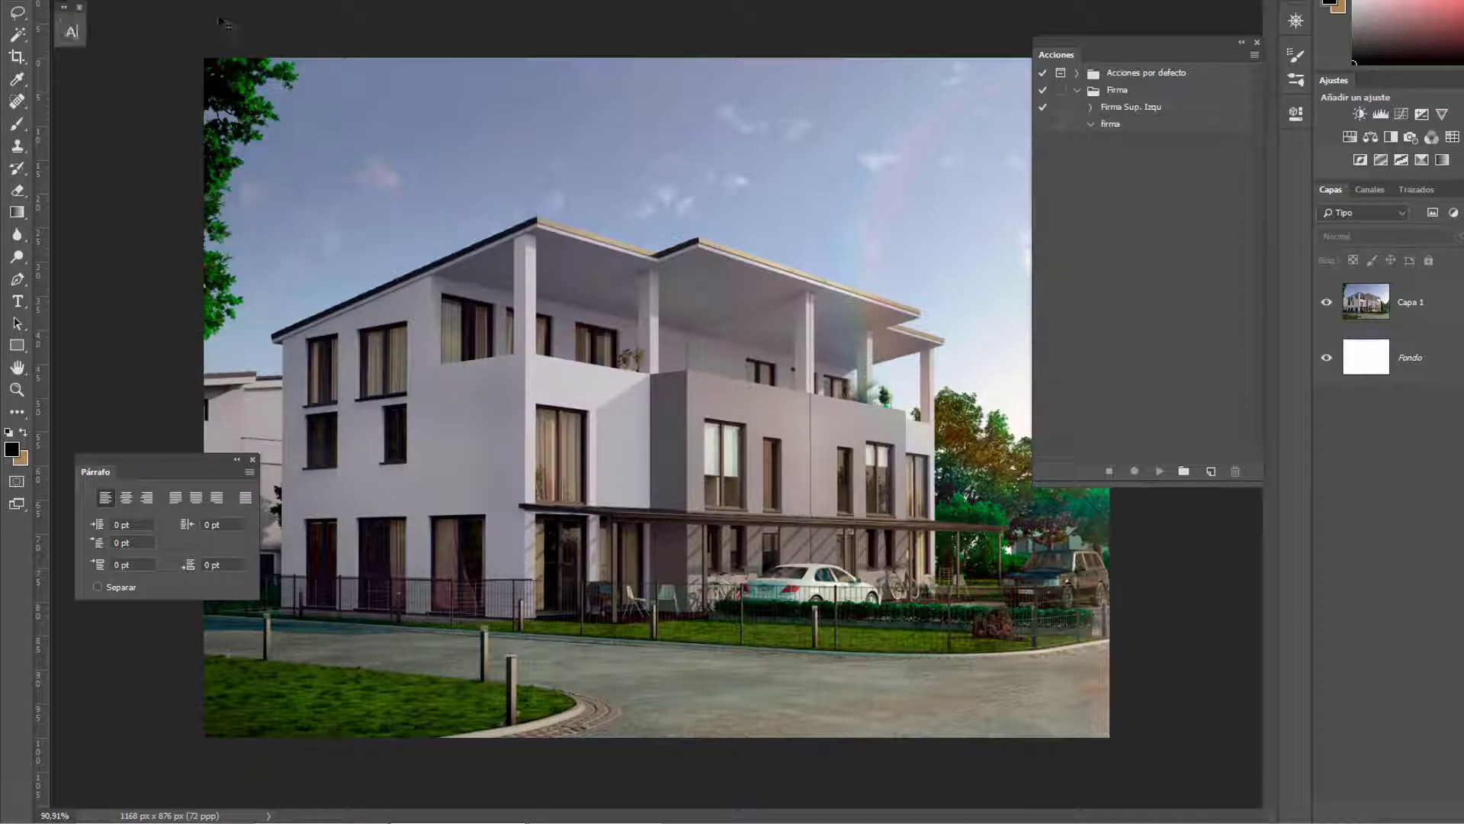
pyautogui.click(236, 459)
pyautogui.moveTo(86, 479); pyautogui.dragTo(71, 69)
pyautogui.click(1242, 42)
pyautogui.moveTo(1050, 58); pyautogui.dragTo(1223, 60)
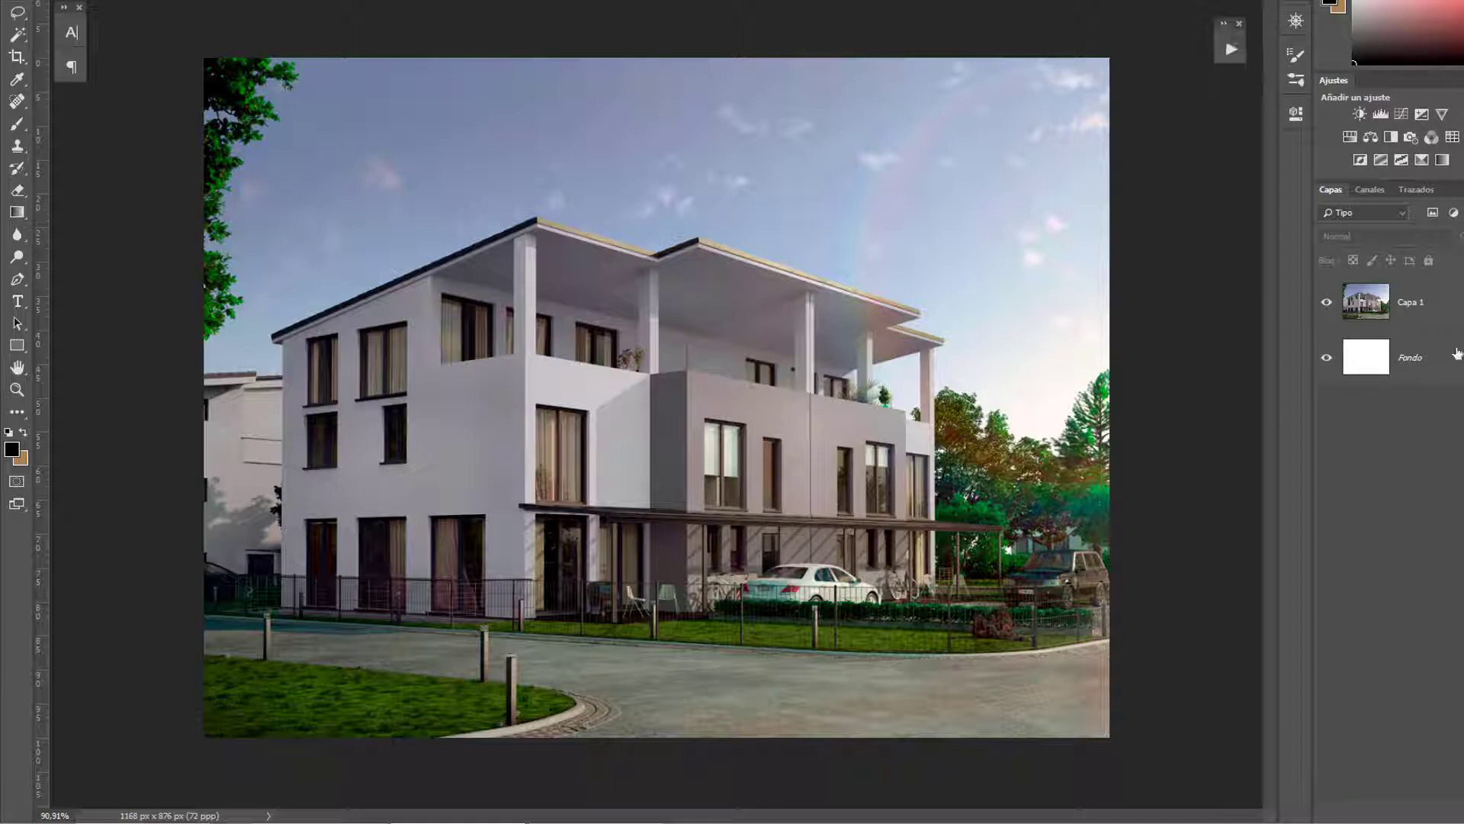
pyautogui.click(1436, 322)
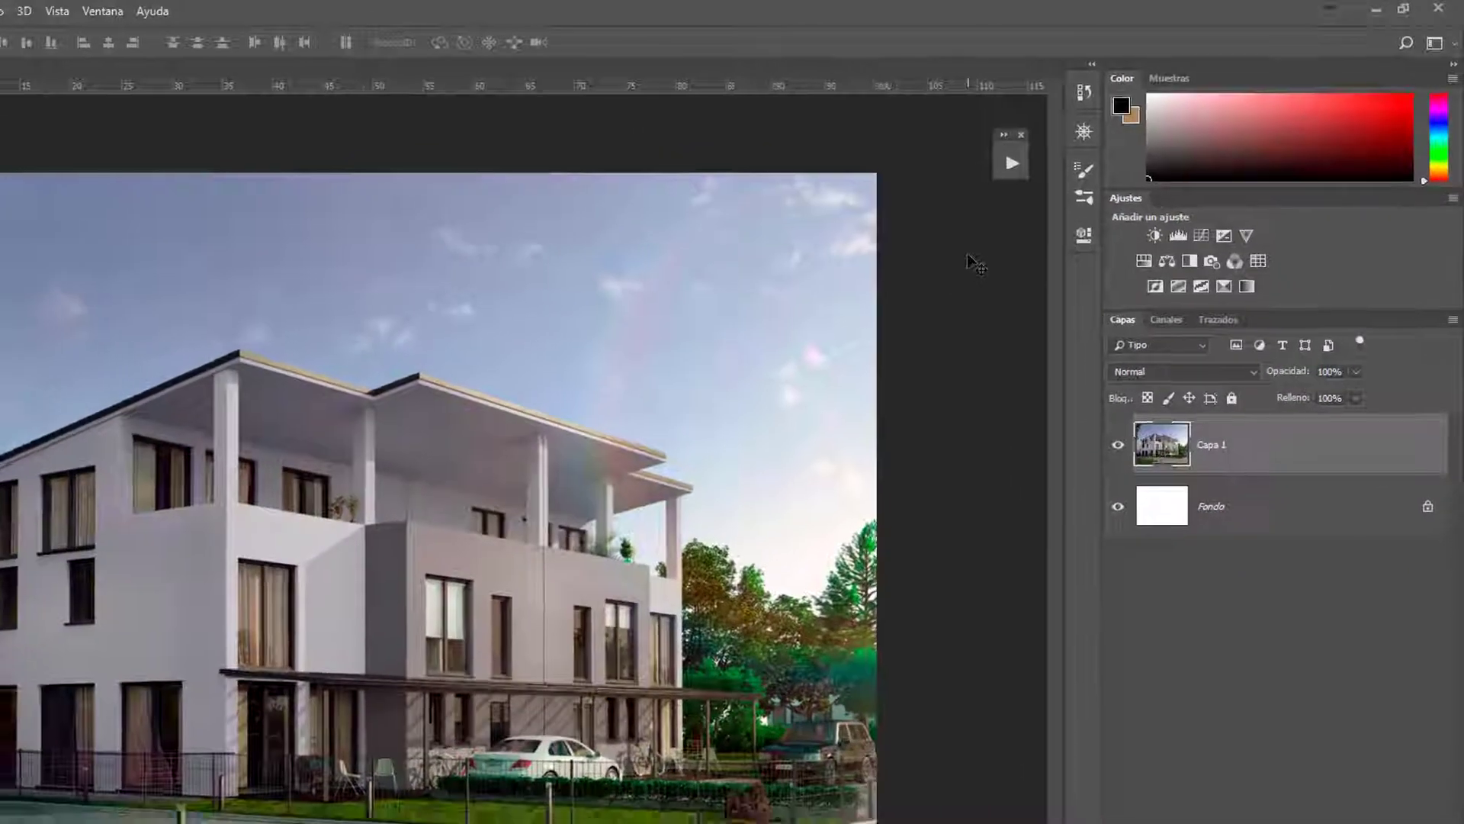
pyautogui.click(977, 263)
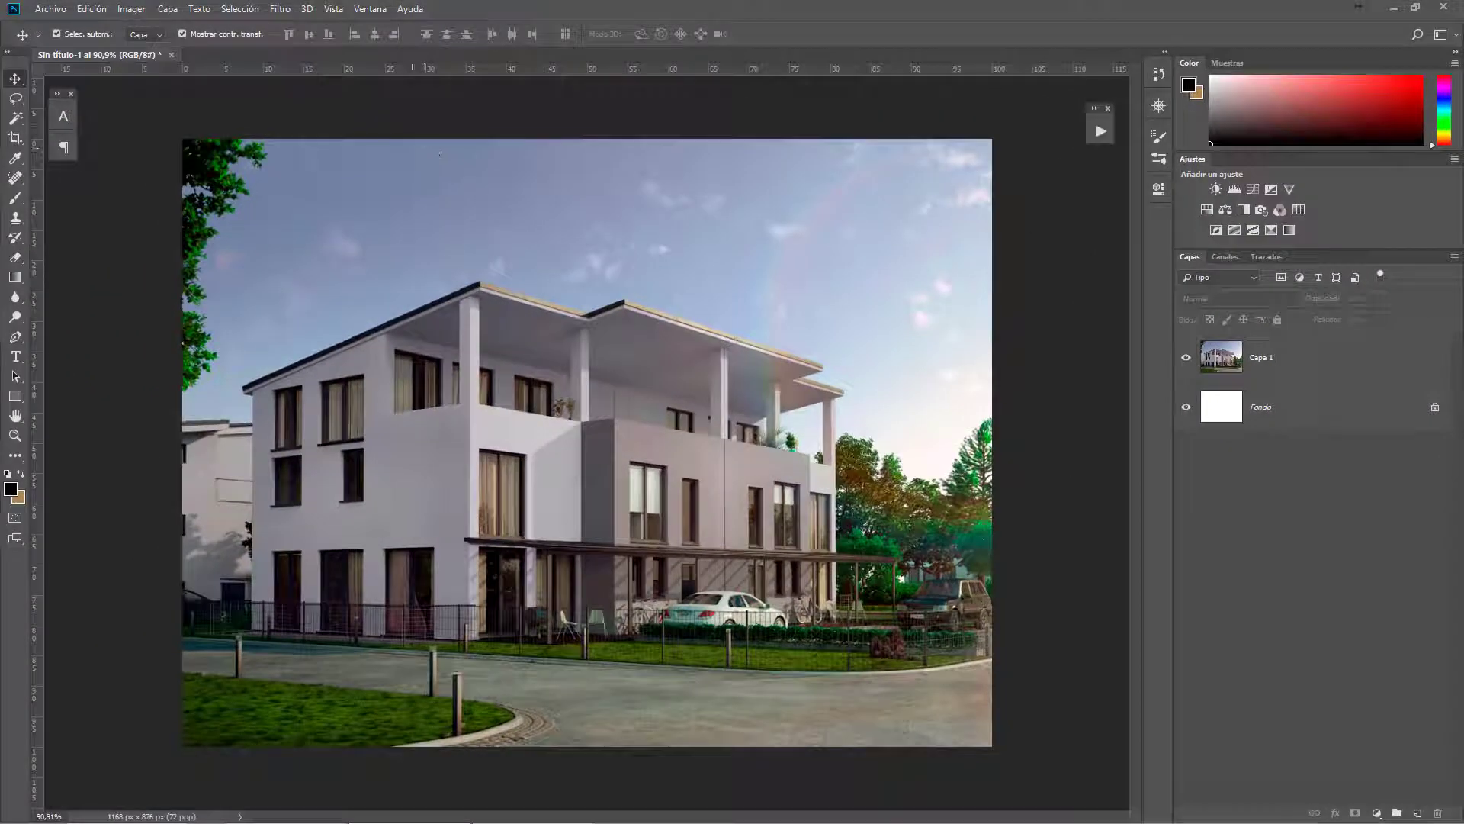
# - Display the Histograma panel and view the image's distribution in the Luminosidad and Colores channels
pyautogui.click(370, 9)
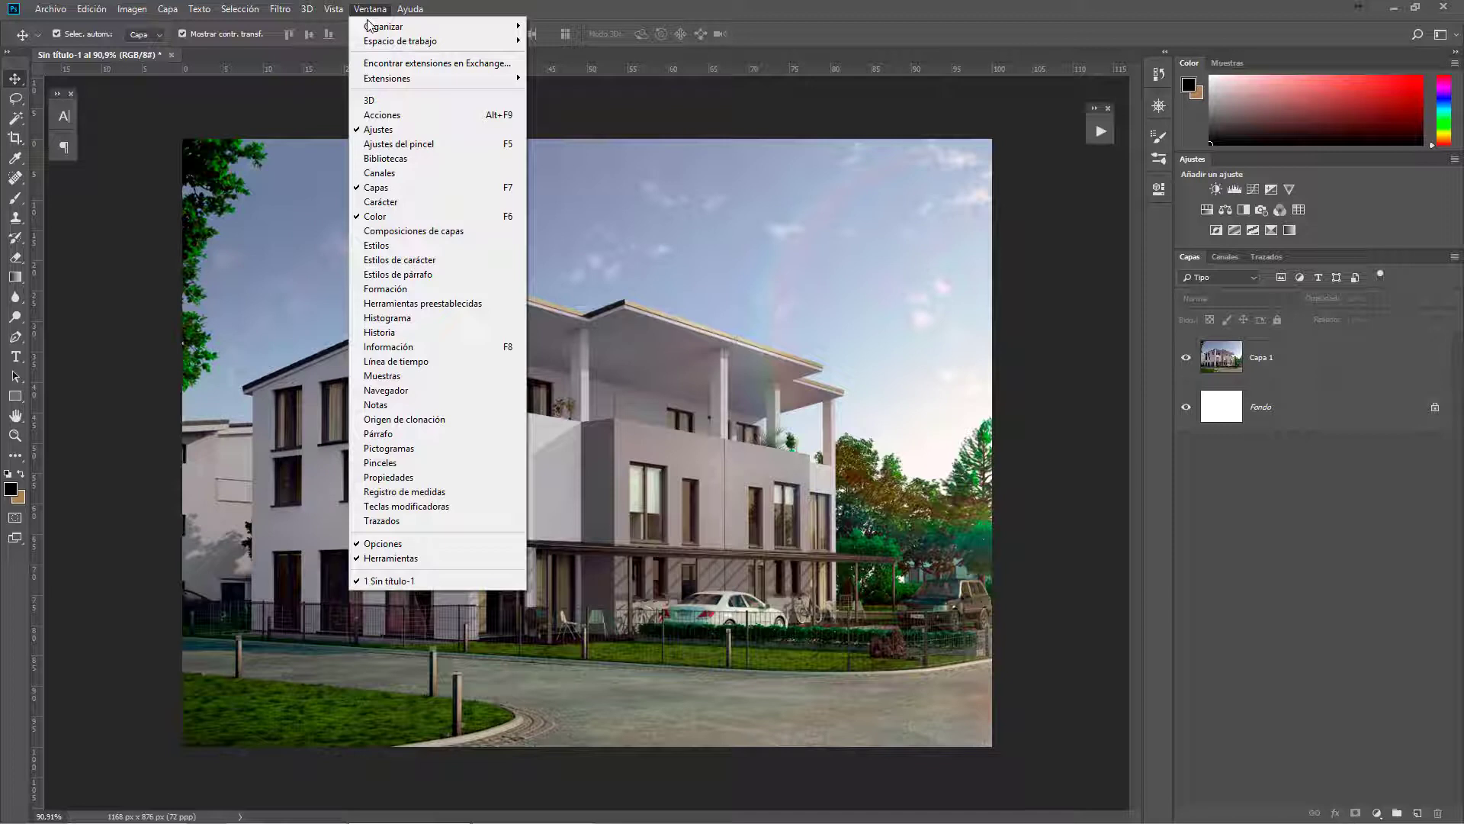
pyautogui.click(389, 317)
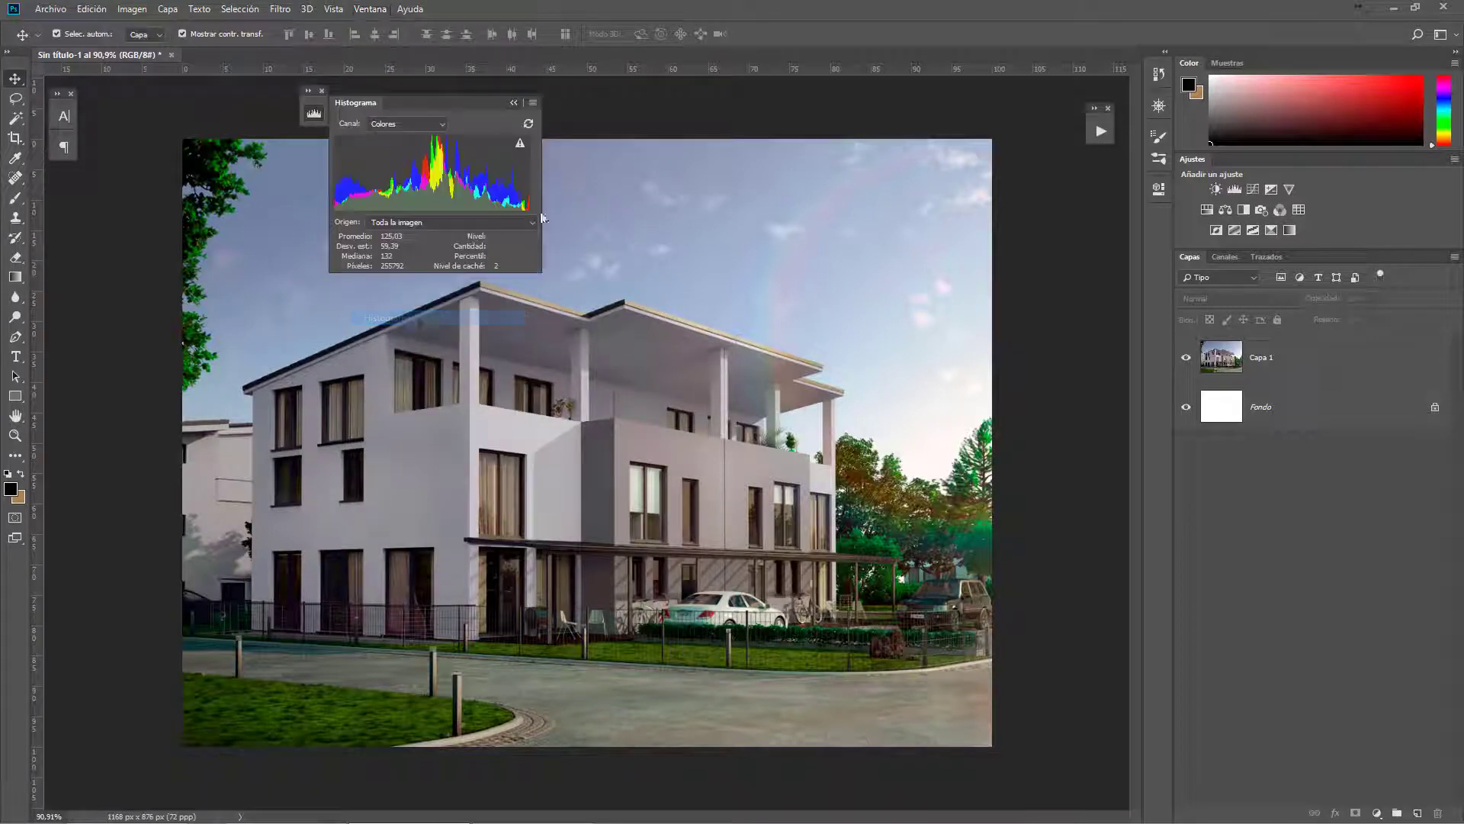
pyautogui.click(445, 122)
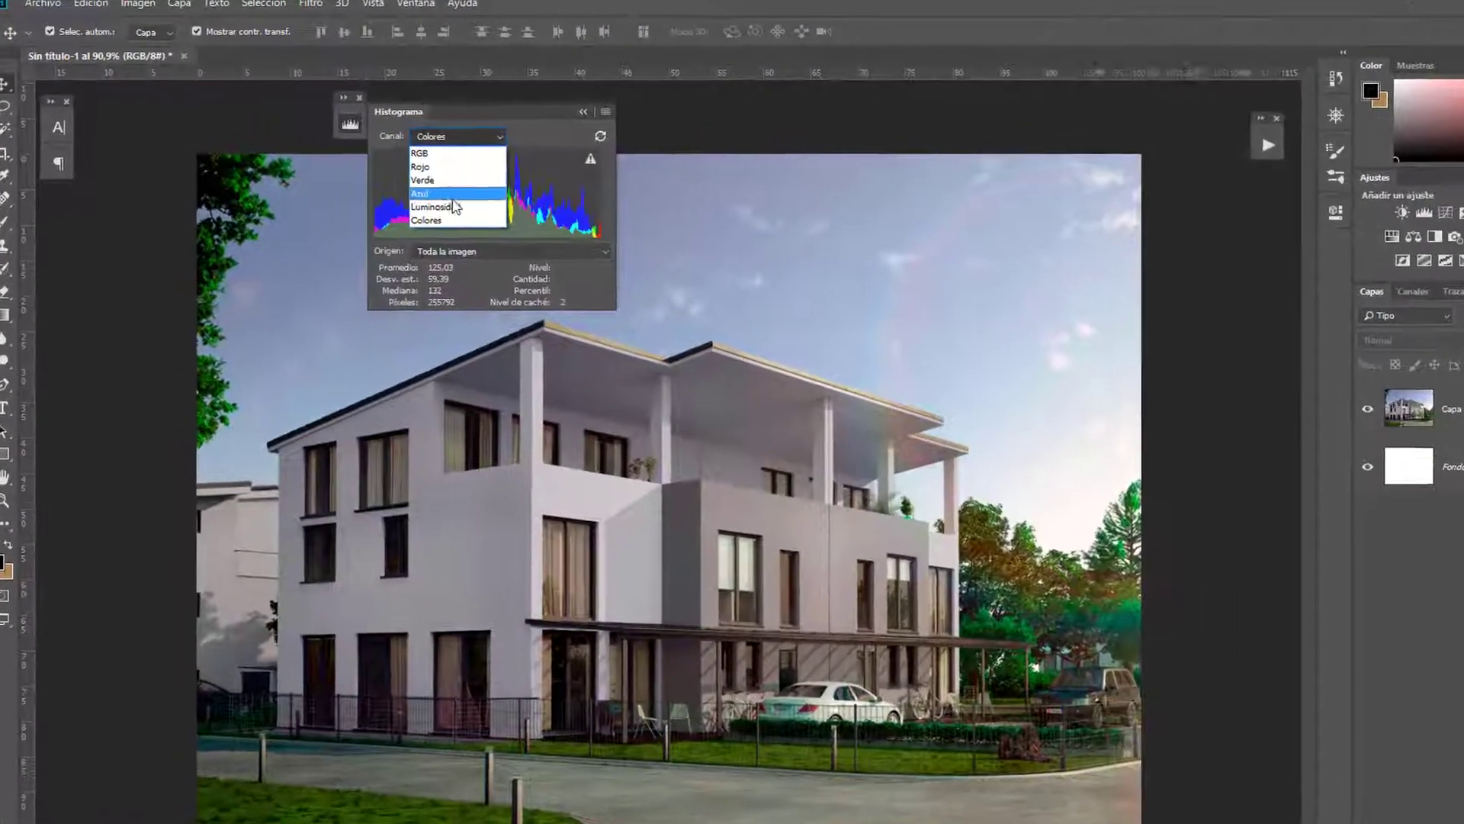
pyautogui.click(395, 188)
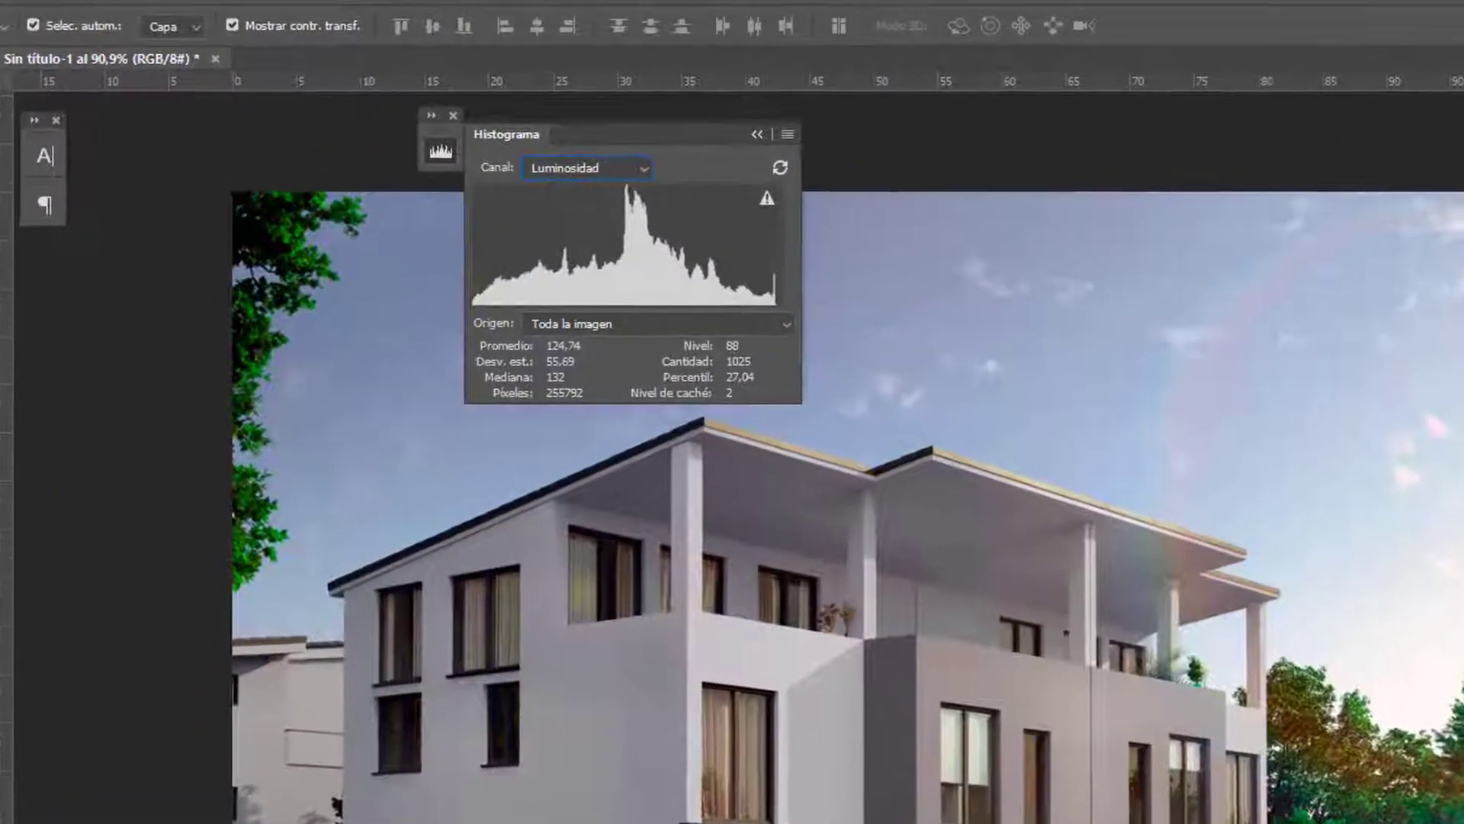
pyautogui.click(637, 167)
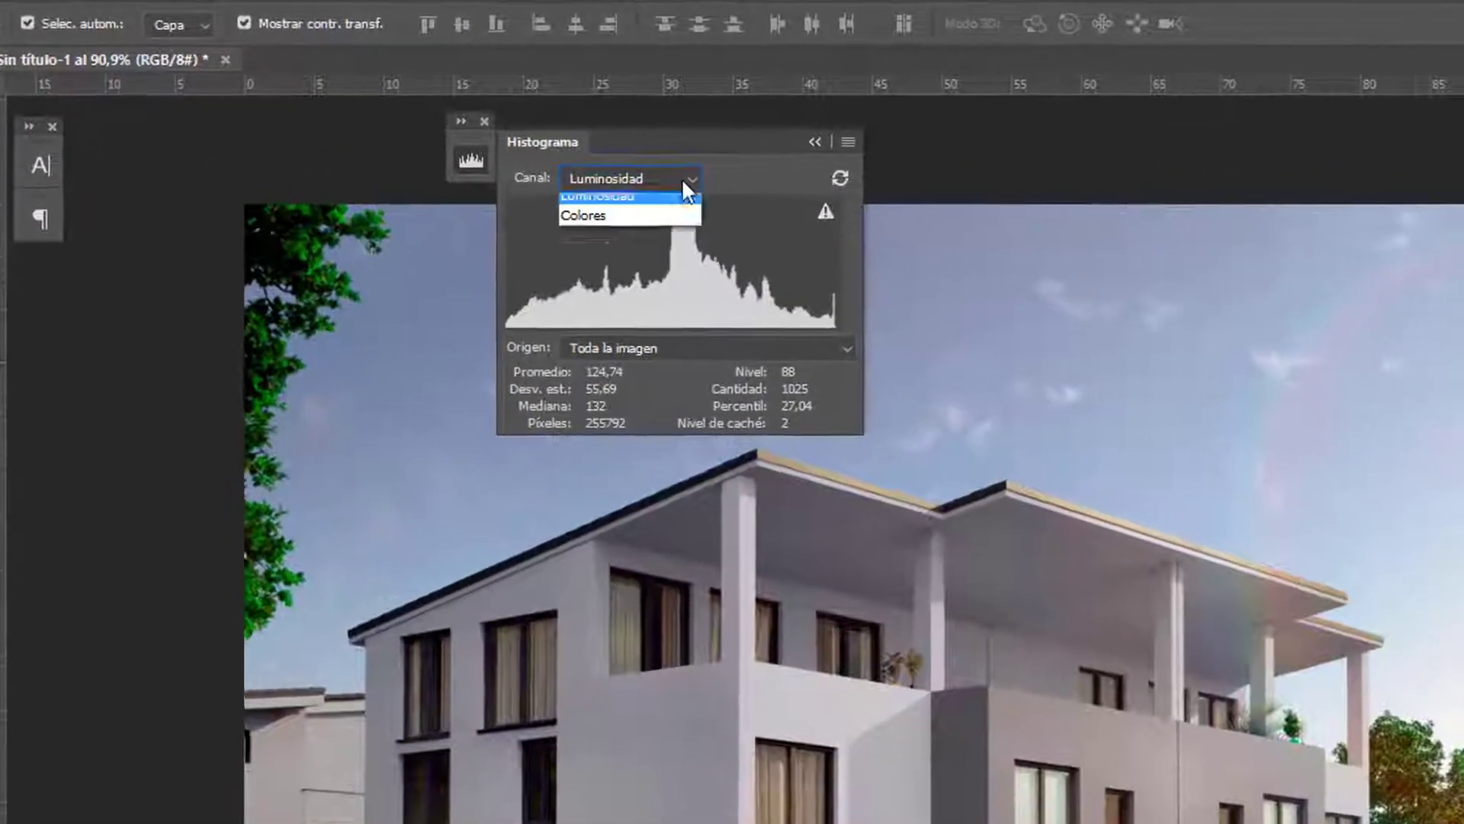
pyautogui.click(586, 276)
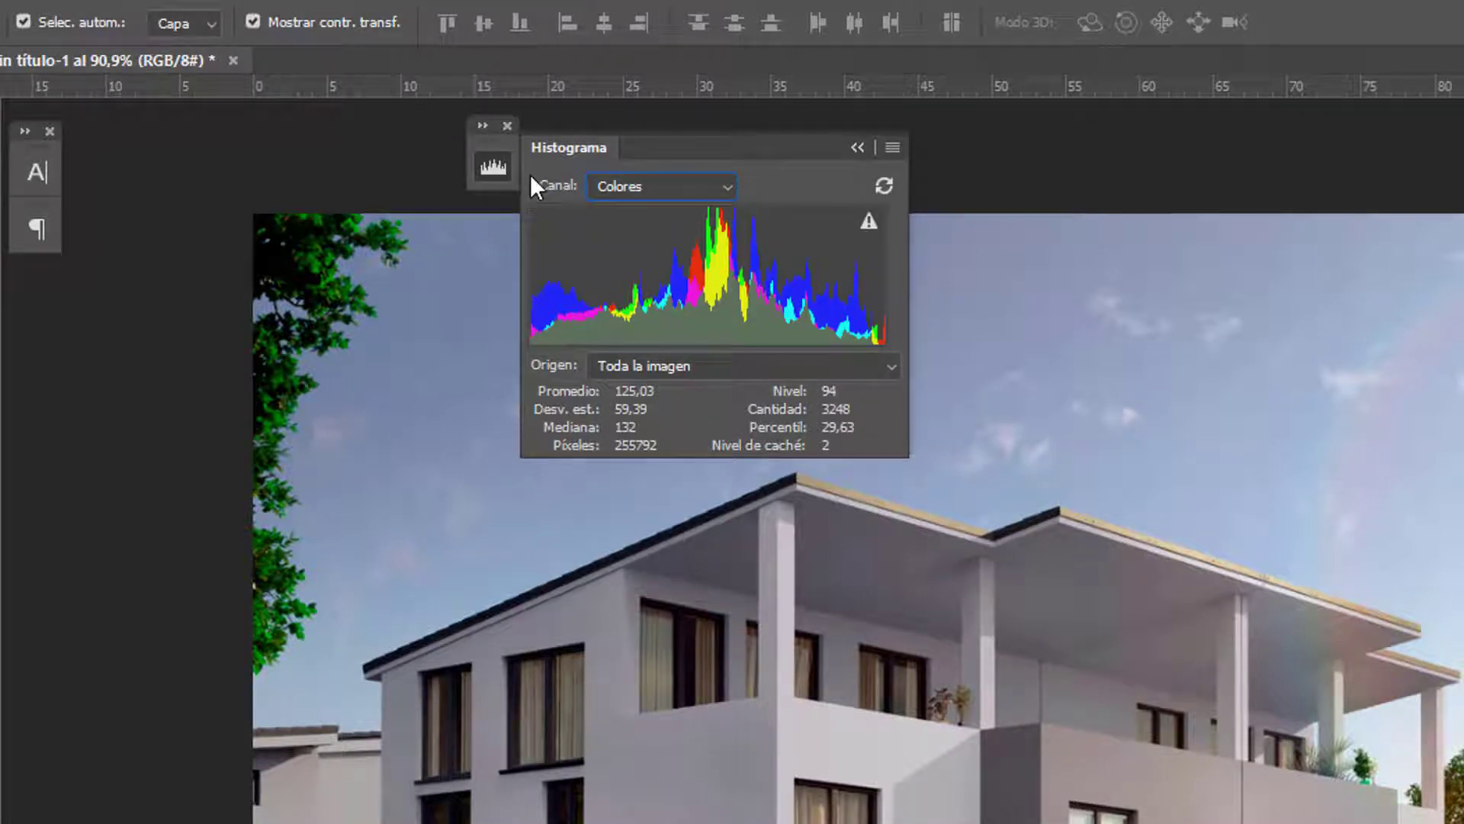
# - Set the histogram channel to Luminosidad and place the histogram beside the adjustments and layers panels
pyautogui.moveTo(575, 149); pyautogui.dragTo(150, 336)
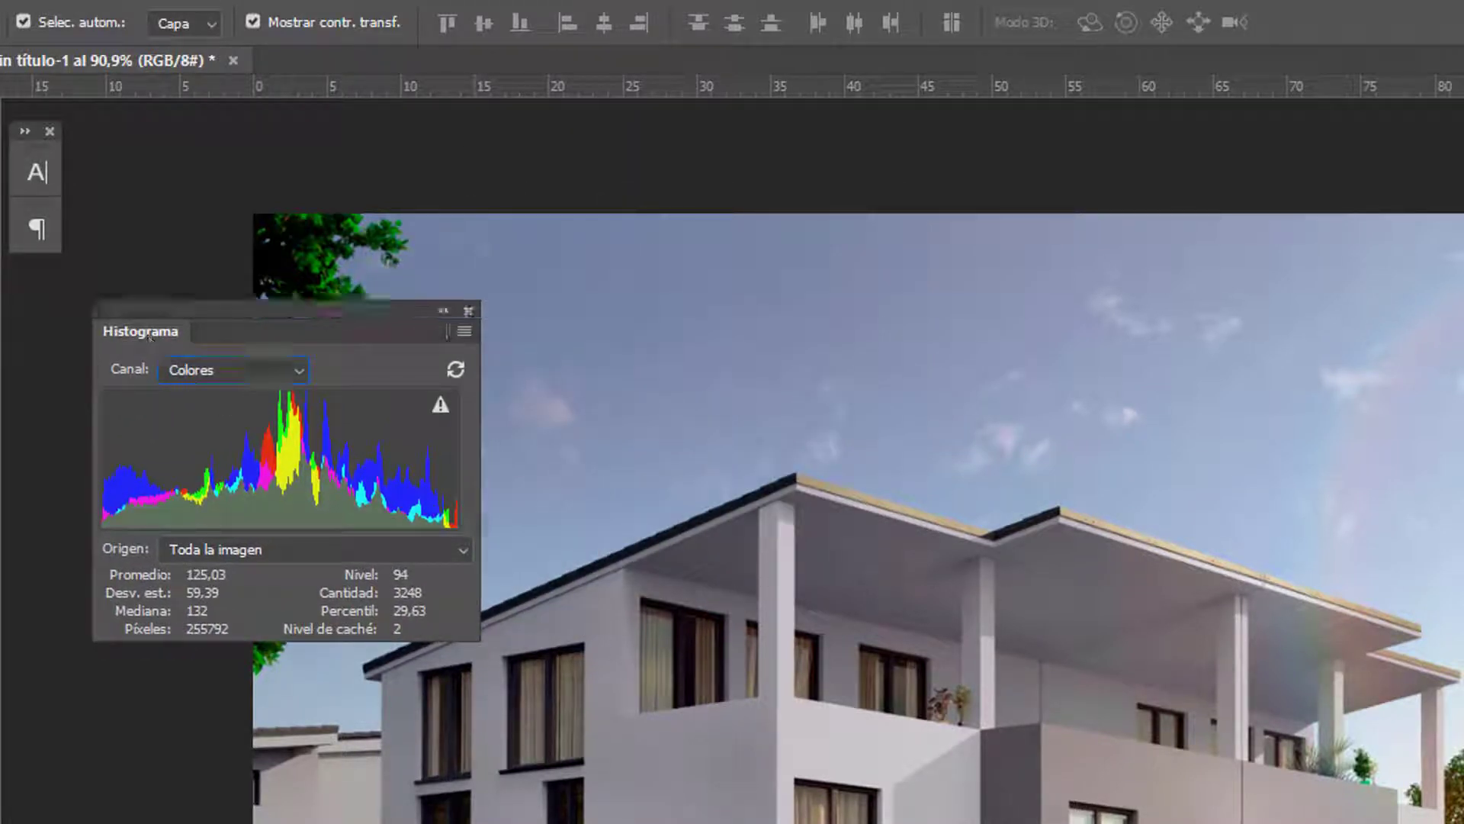
pyautogui.click(296, 369)
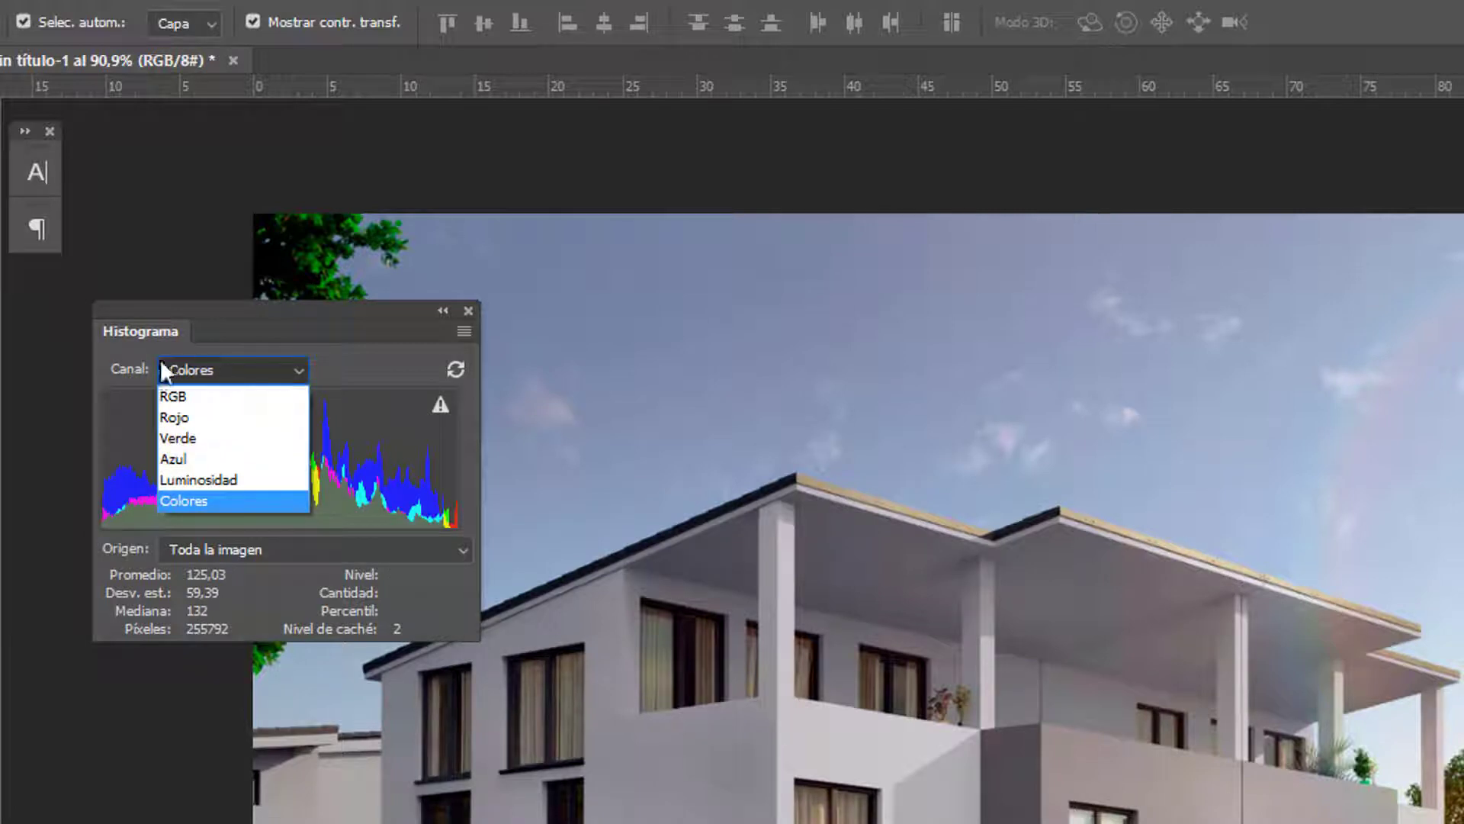
pyautogui.click(240, 479)
pyautogui.moveTo(255, 309); pyautogui.dragTo(1162, 112)
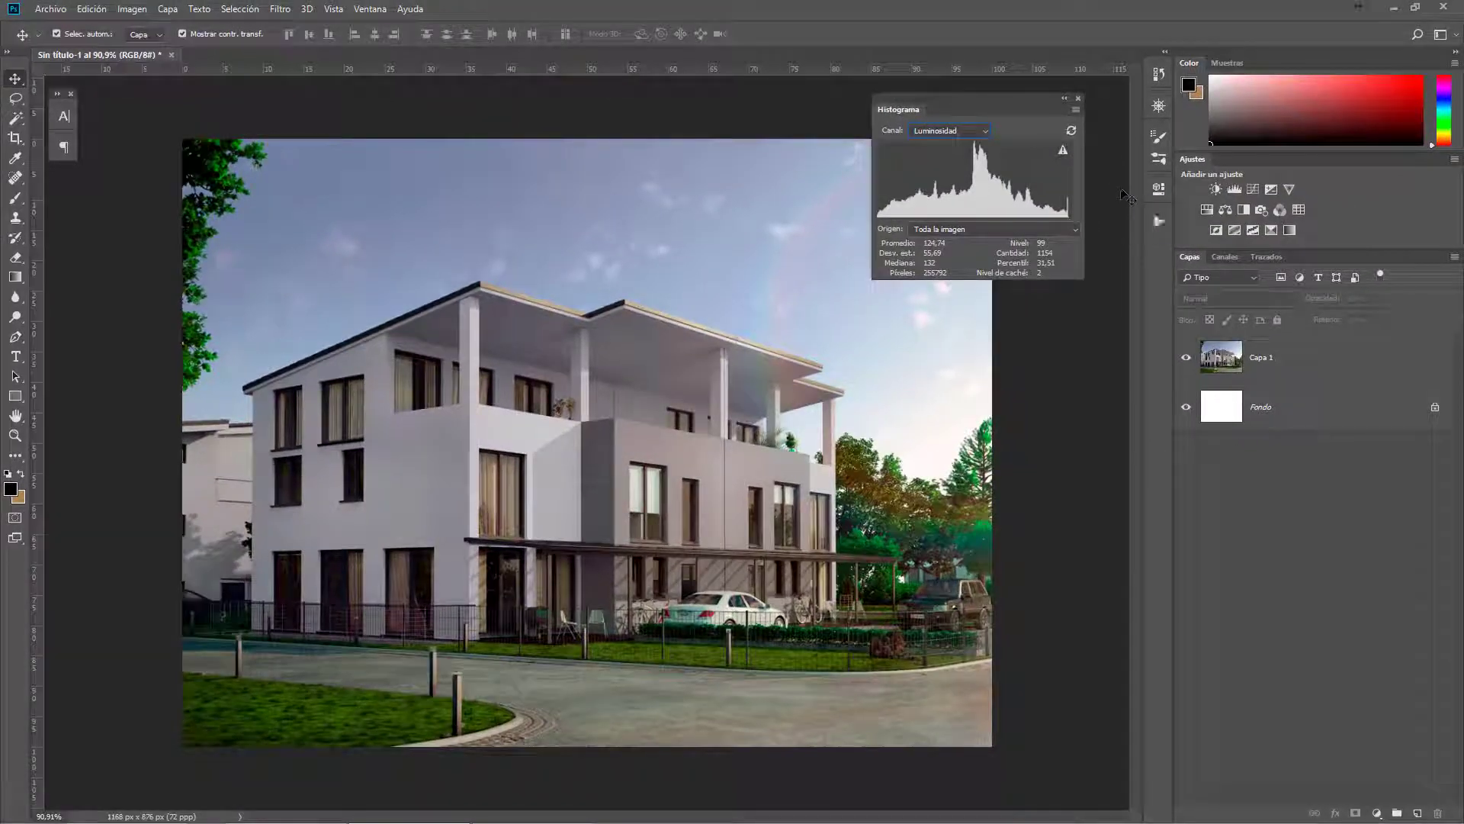
pyautogui.moveTo(993, 107); pyautogui.dragTo(1041, 95)
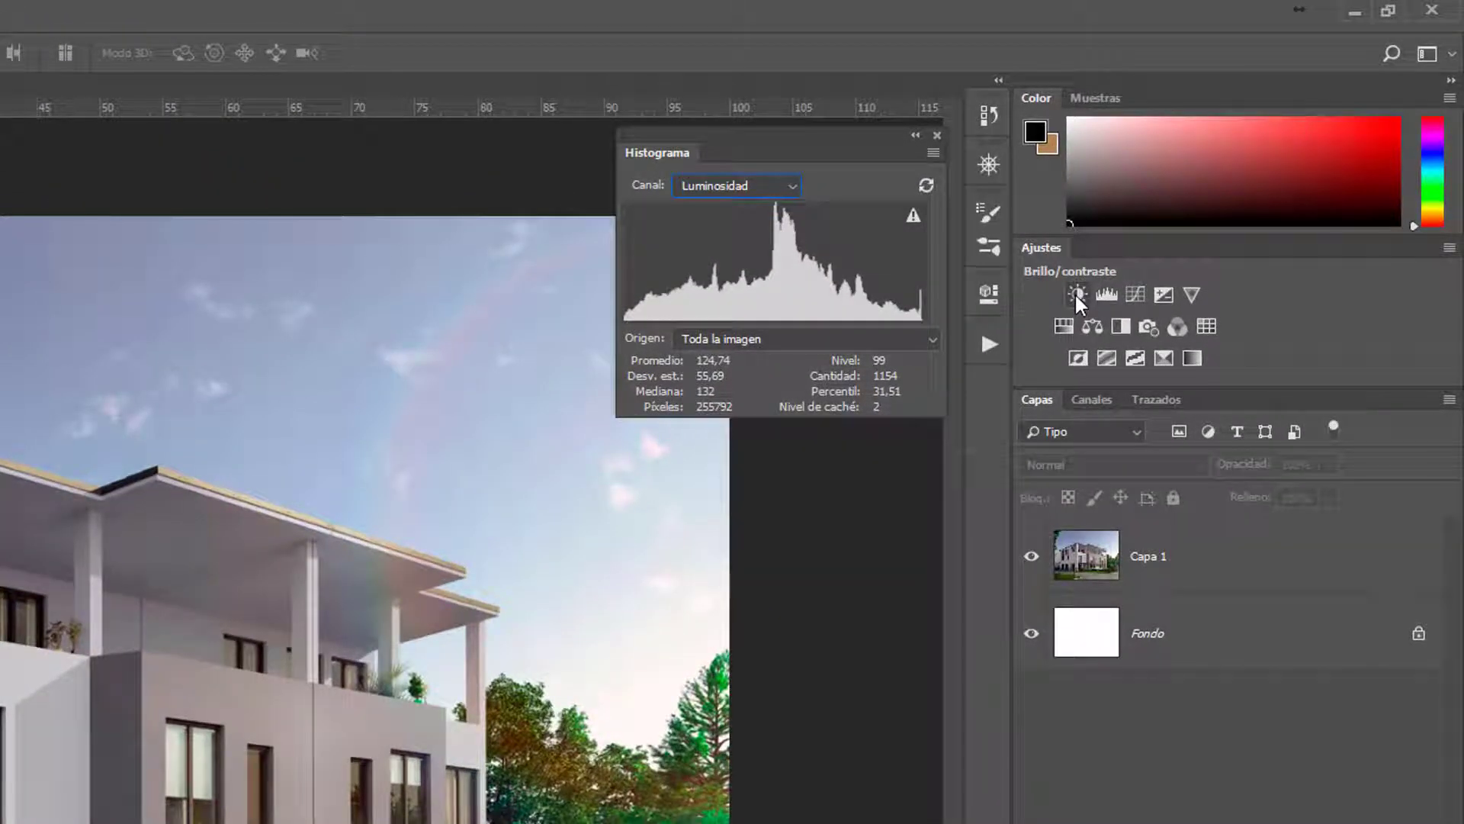
# - Try adding a Brillo/contraste adjustment layer, undo it and collapse the layer properties
pyautogui.click(1081, 293)
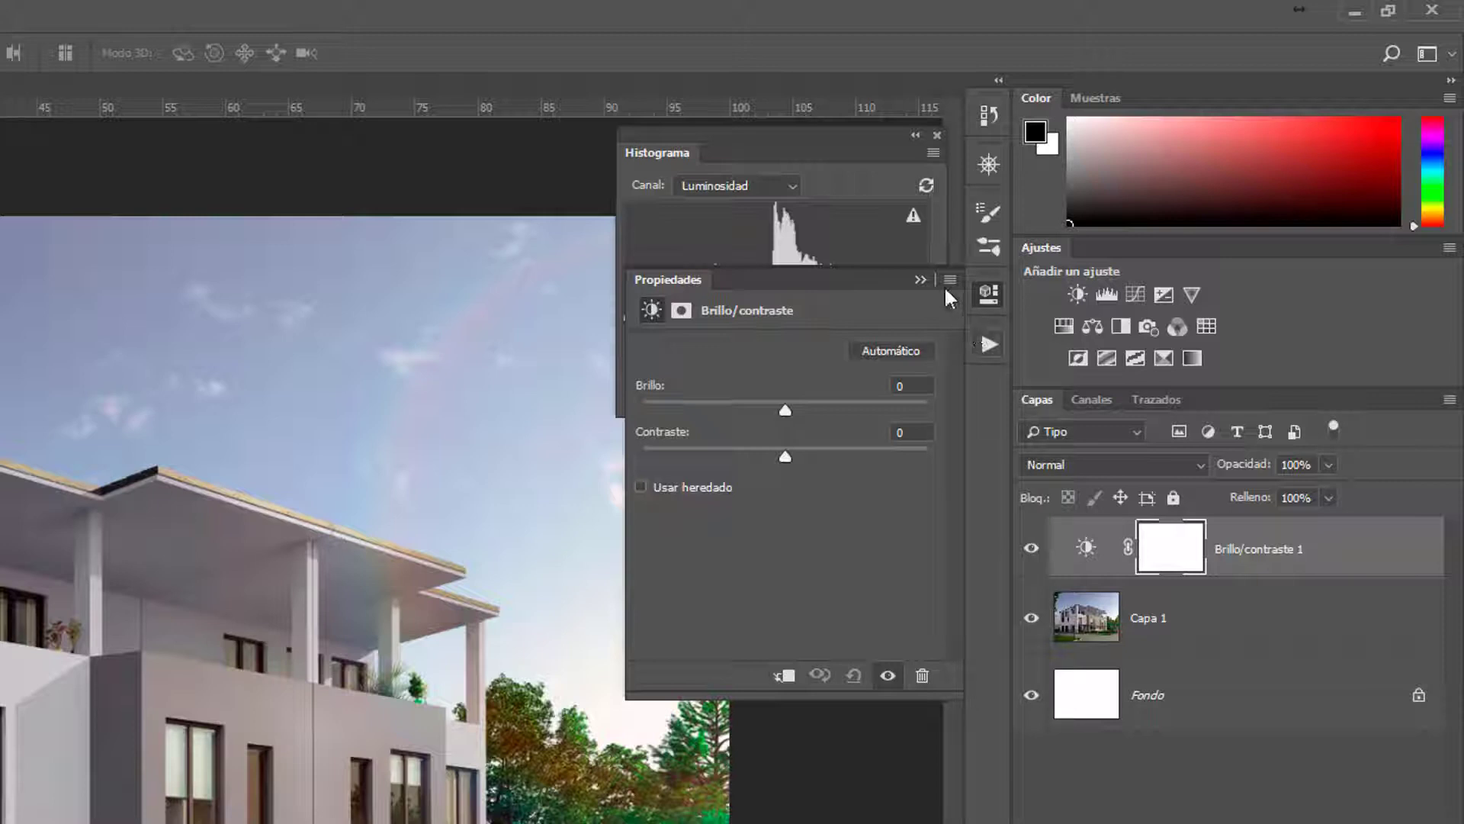
pyautogui.hotkey('ctrl', 'z')
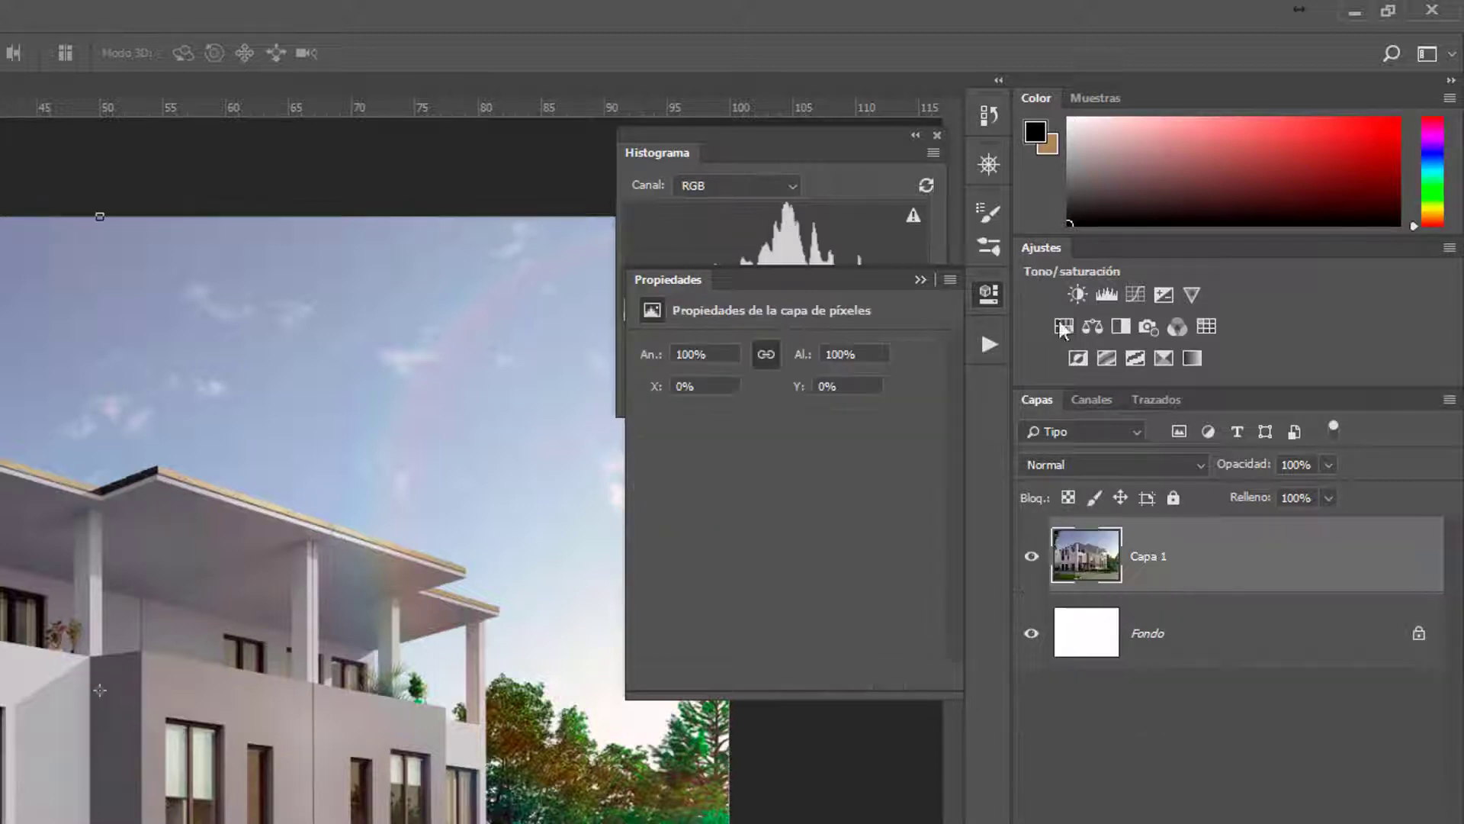
pyautogui.click(984, 293)
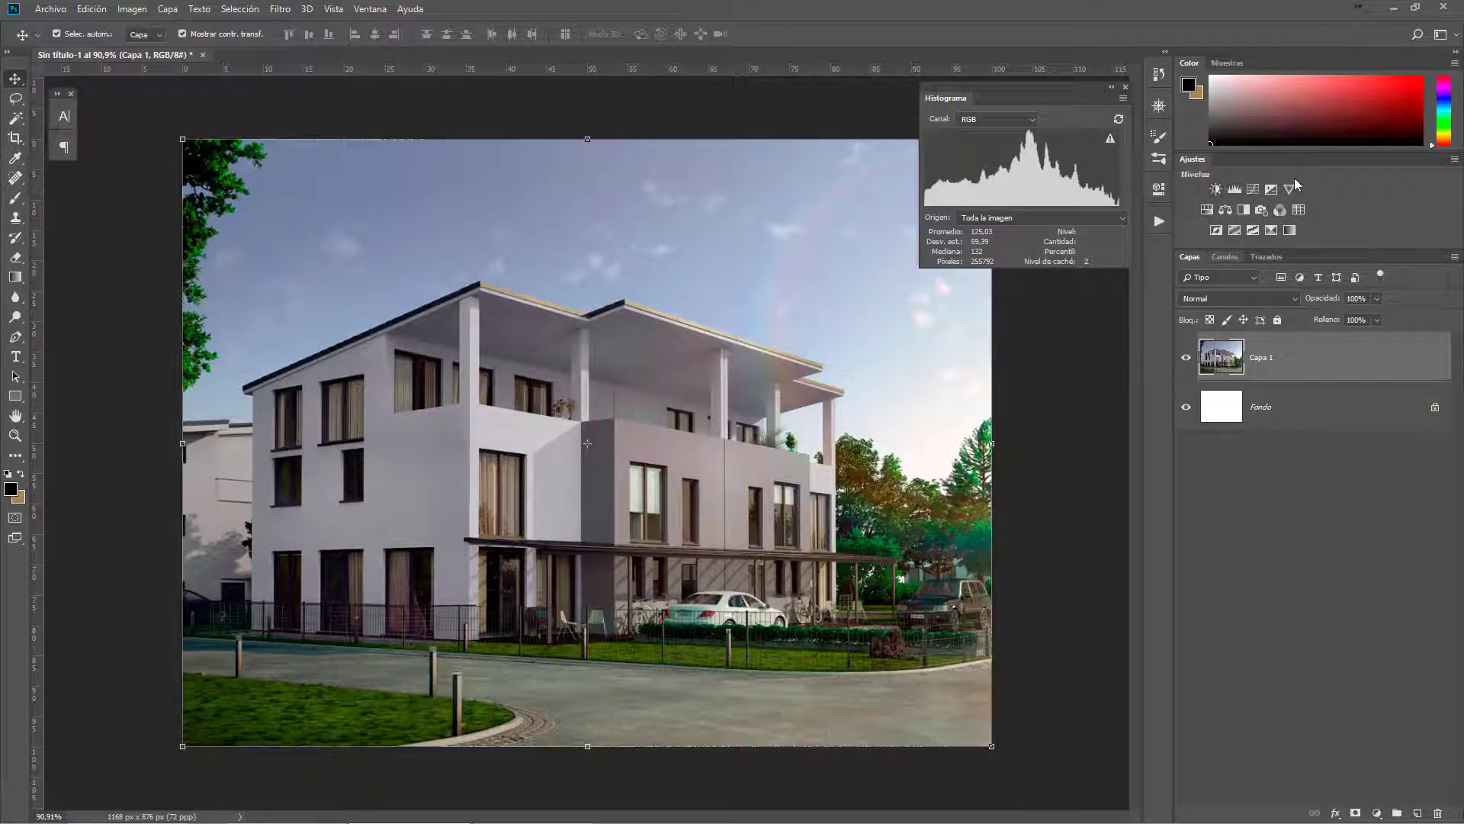
# - Examine the list of available fill and adjustment layer types without adding one
pyautogui.click(1377, 813)
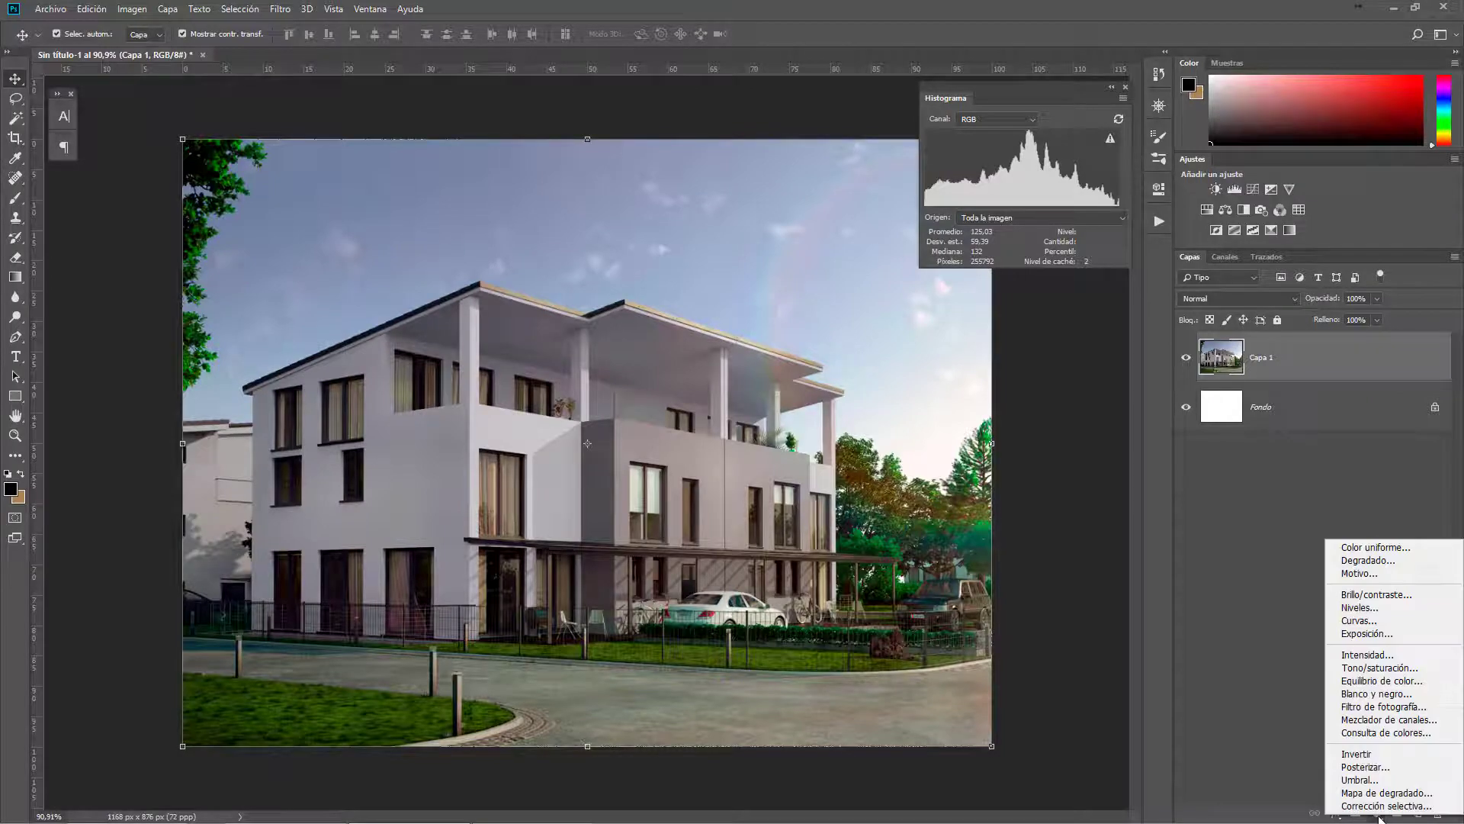
pyautogui.click(1378, 814)
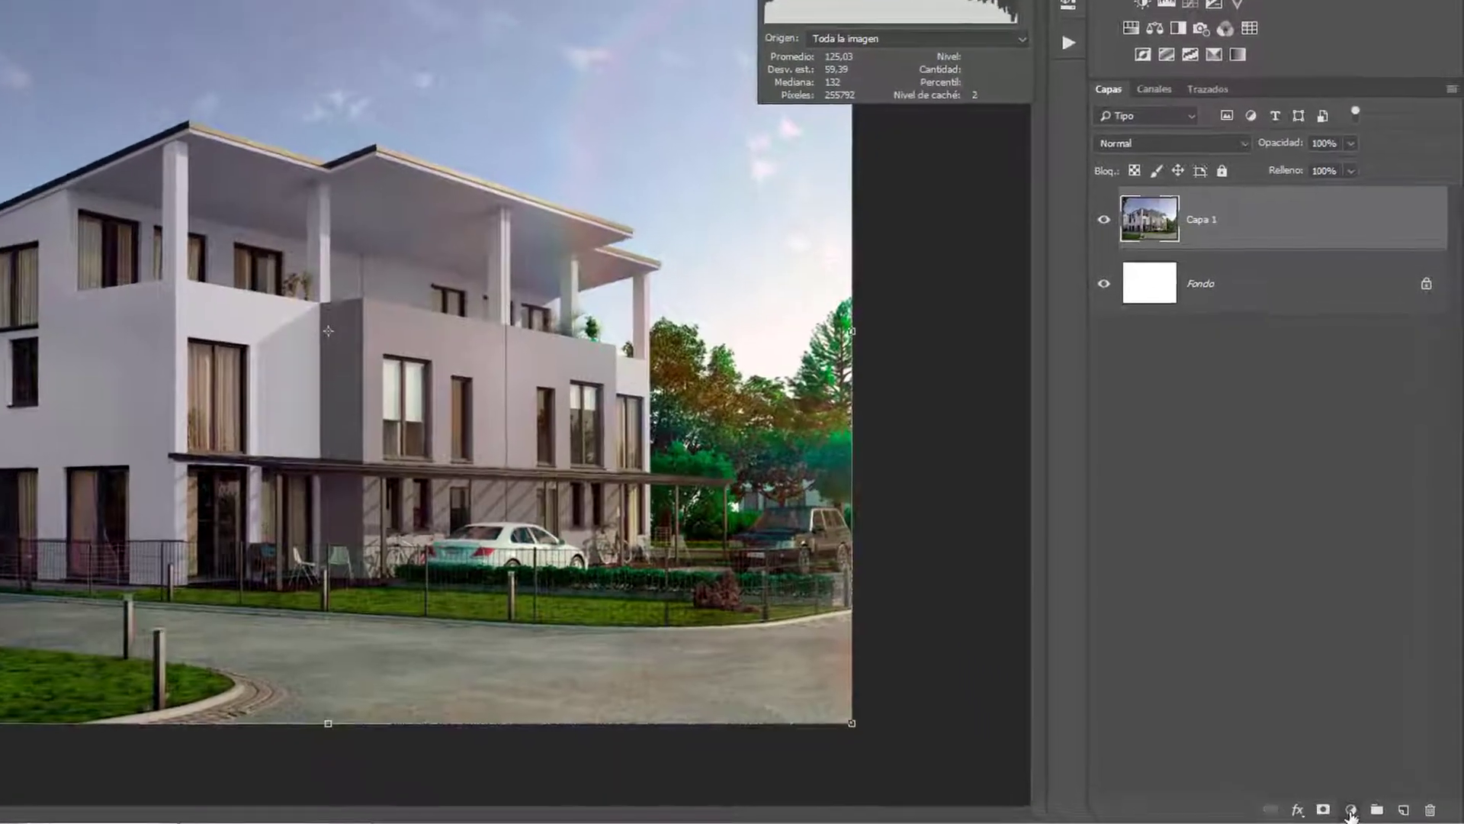
pyautogui.click(1350, 811)
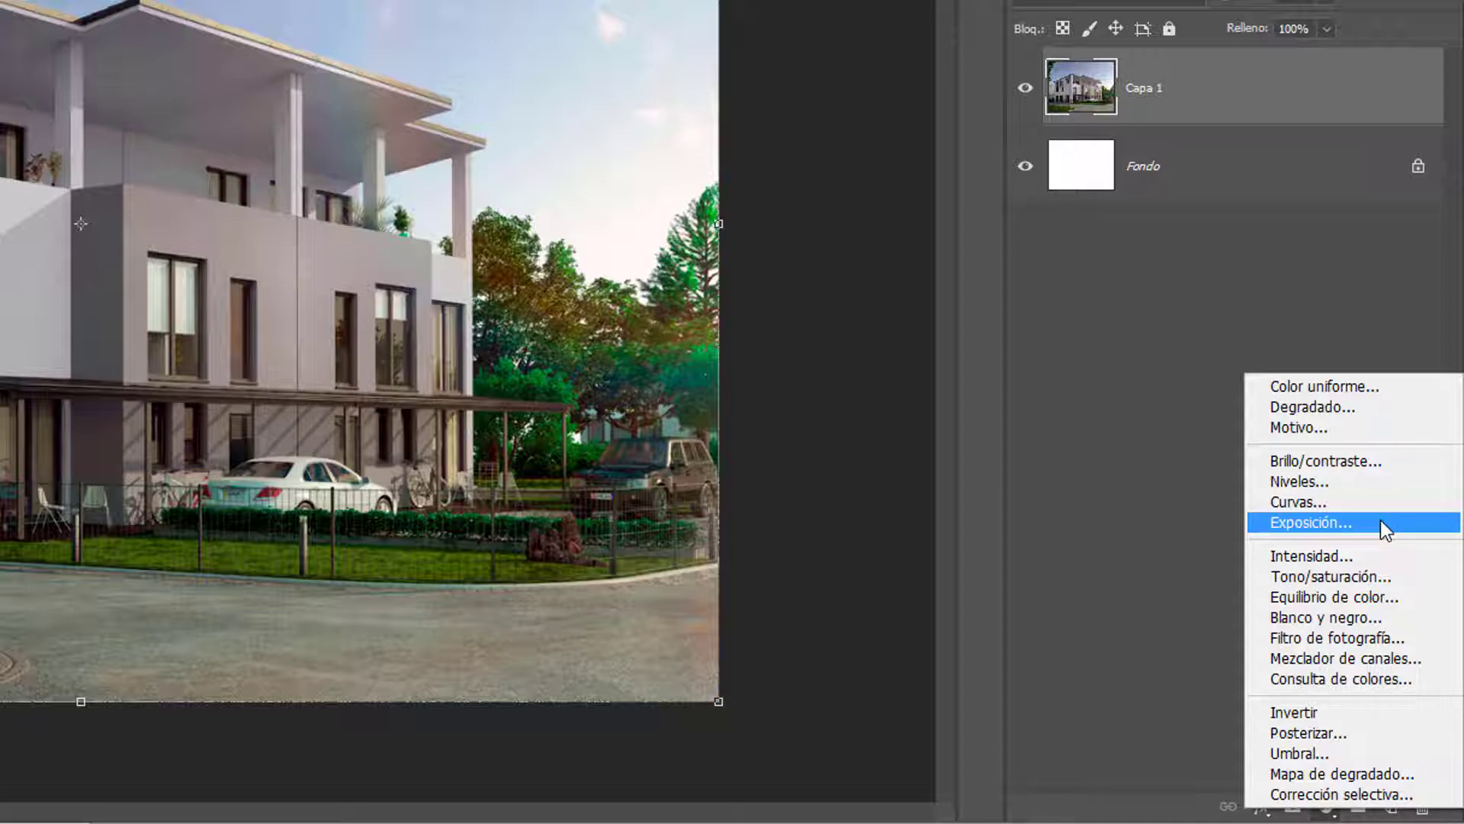
pyautogui.click(1387, 466)
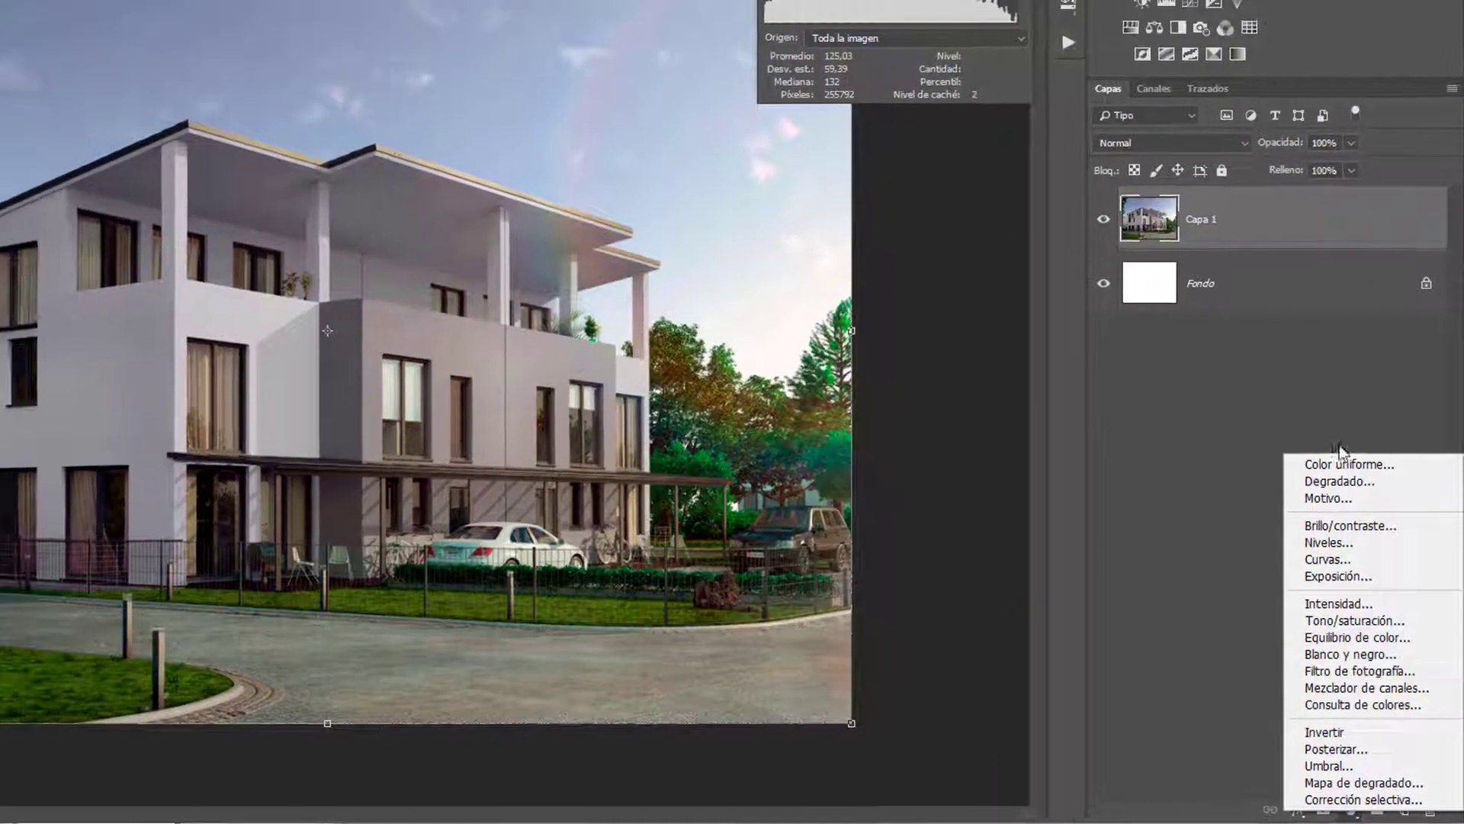
pyautogui.click(1296, 305)
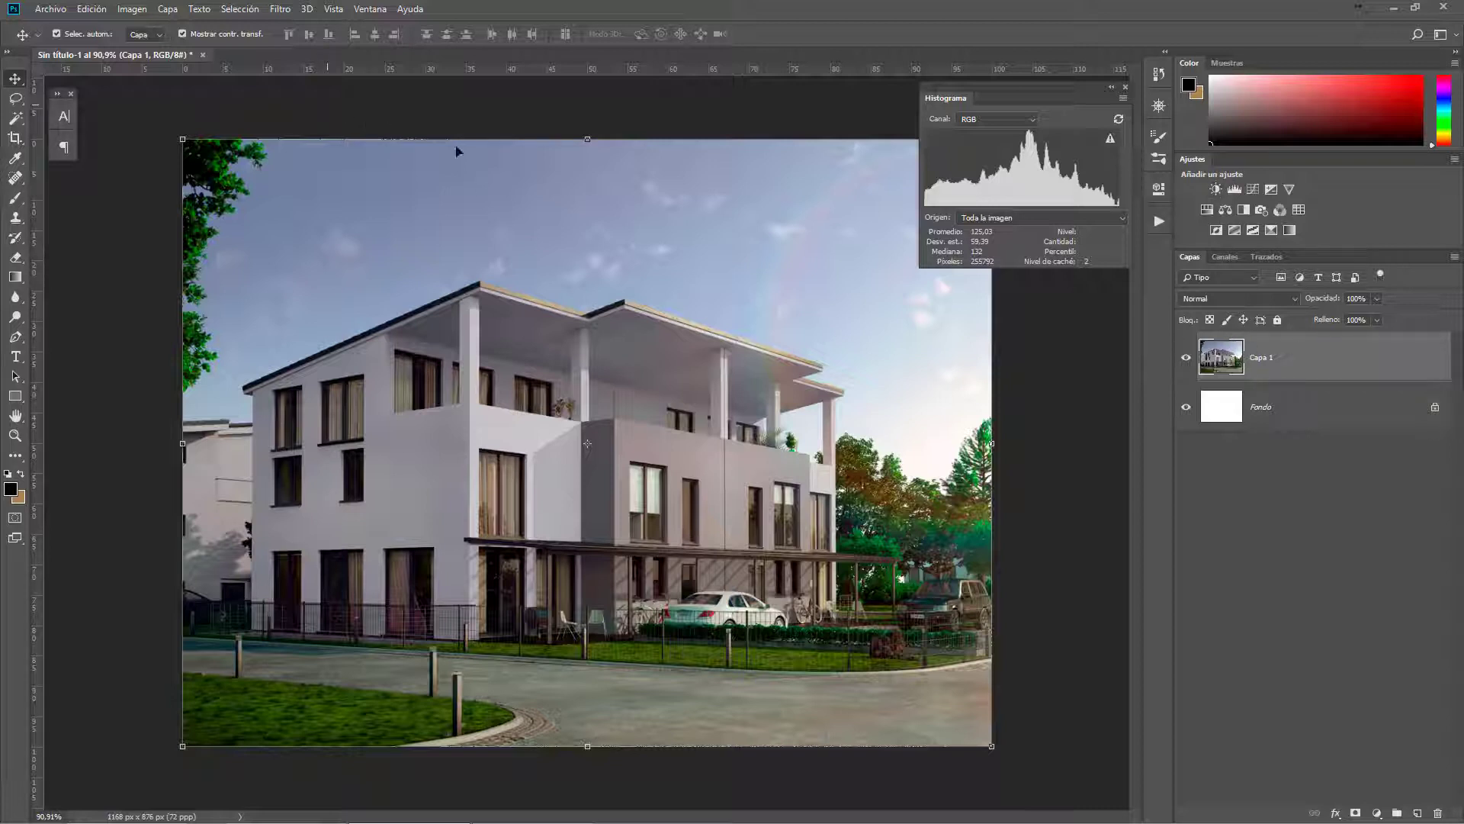
# - Try raising the brightness of Capa 1 directly with the Brillo/contraste image adjustment
pyautogui.click(143, 11)
pyautogui.moveTo(263, 50)
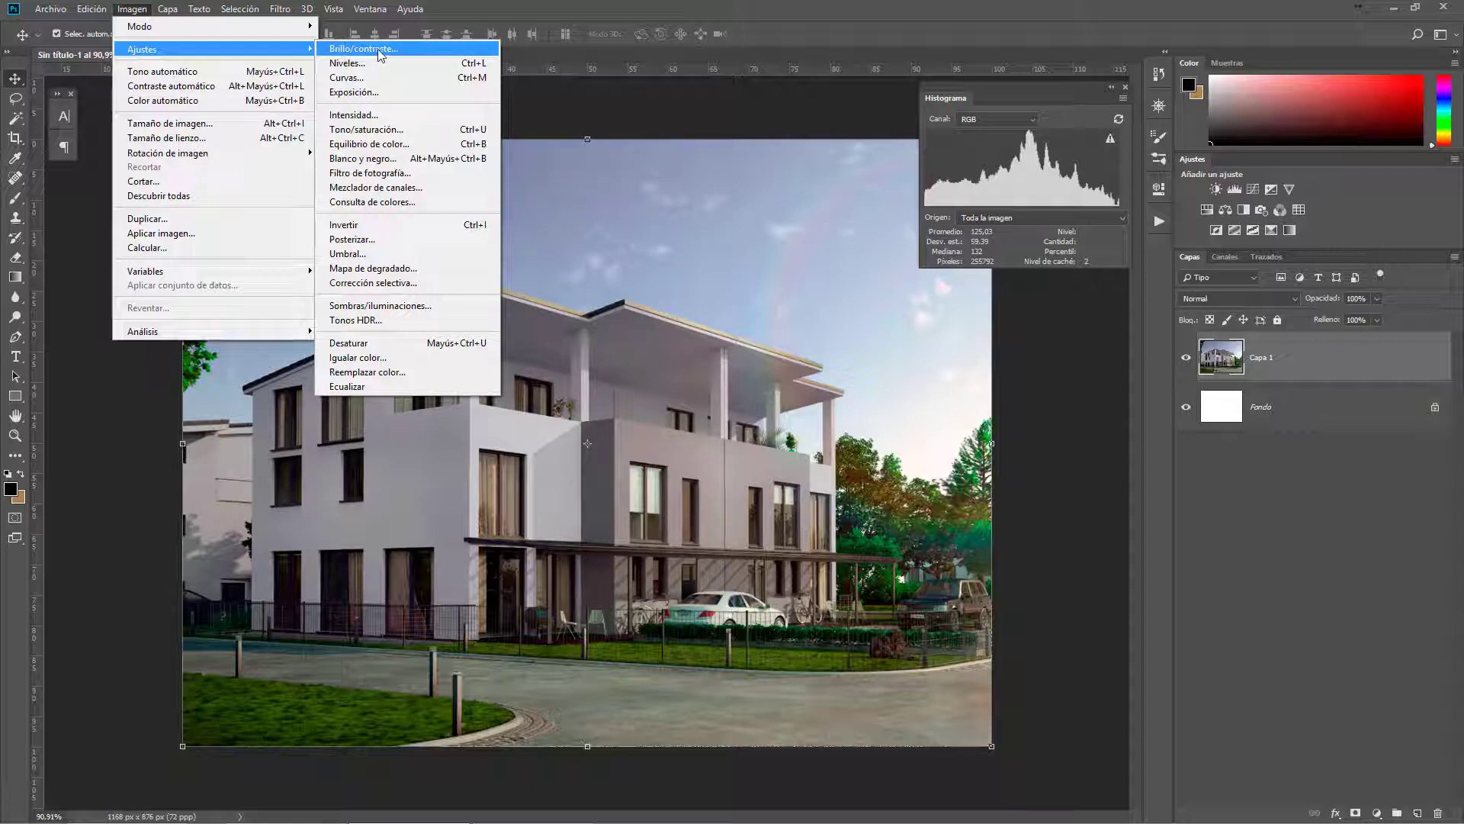
pyautogui.click(377, 49)
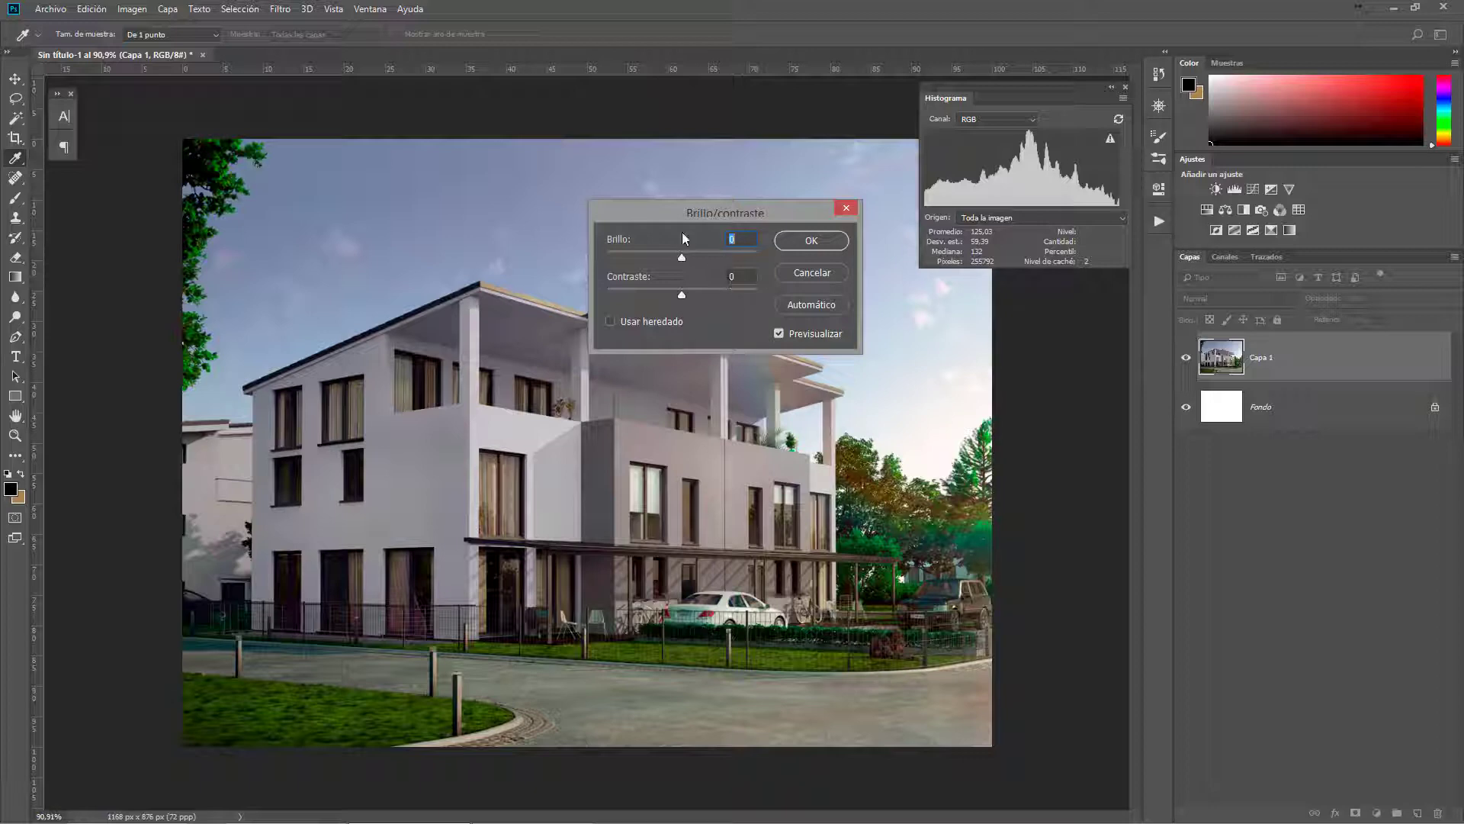
pyautogui.moveTo(674, 207); pyautogui.dragTo(482, 208)
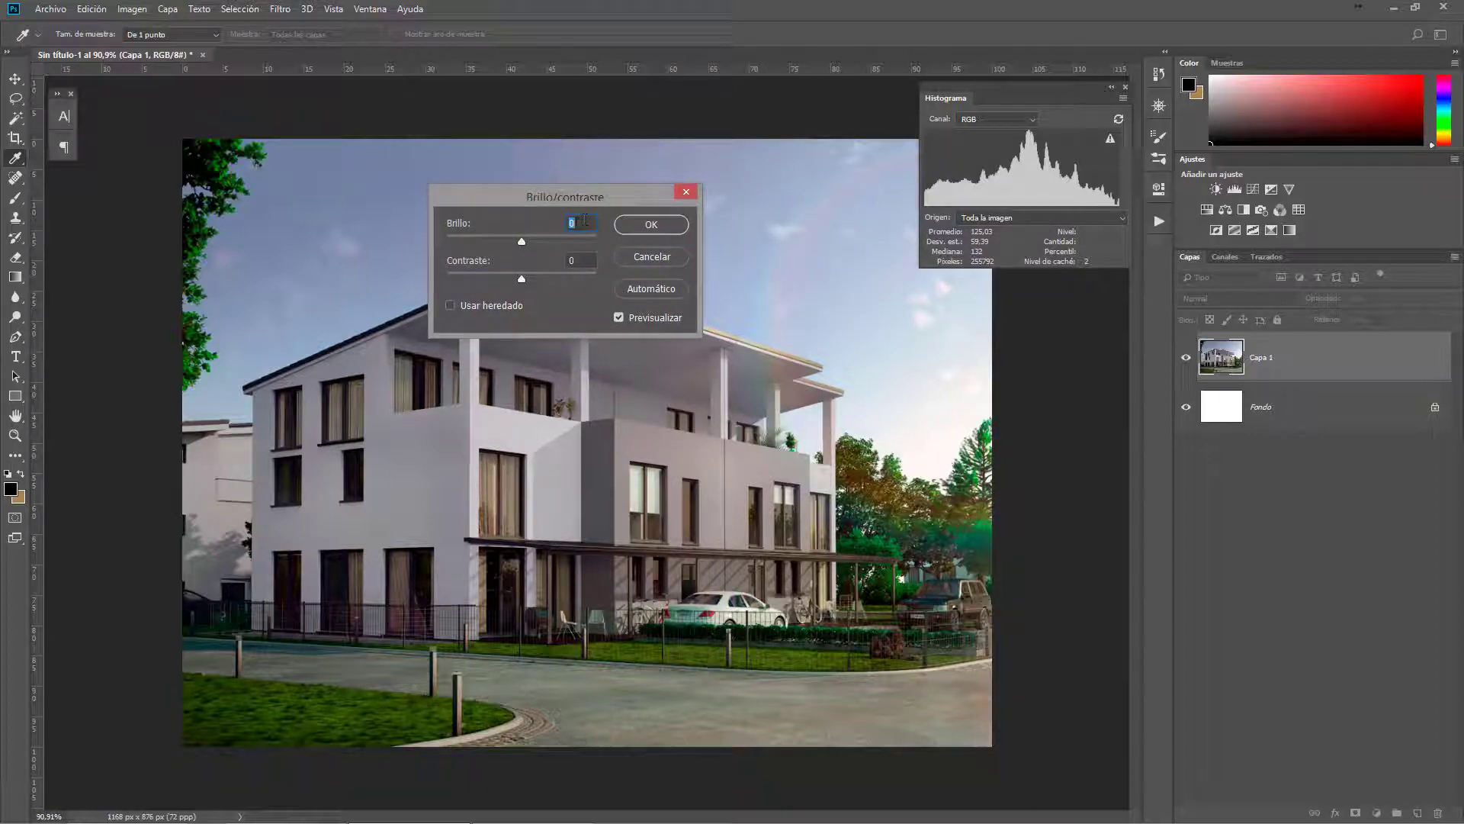
pyautogui.moveTo(522, 240); pyautogui.dragTo(565, 243)
pyautogui.click(630, 223)
pyautogui.press('v')
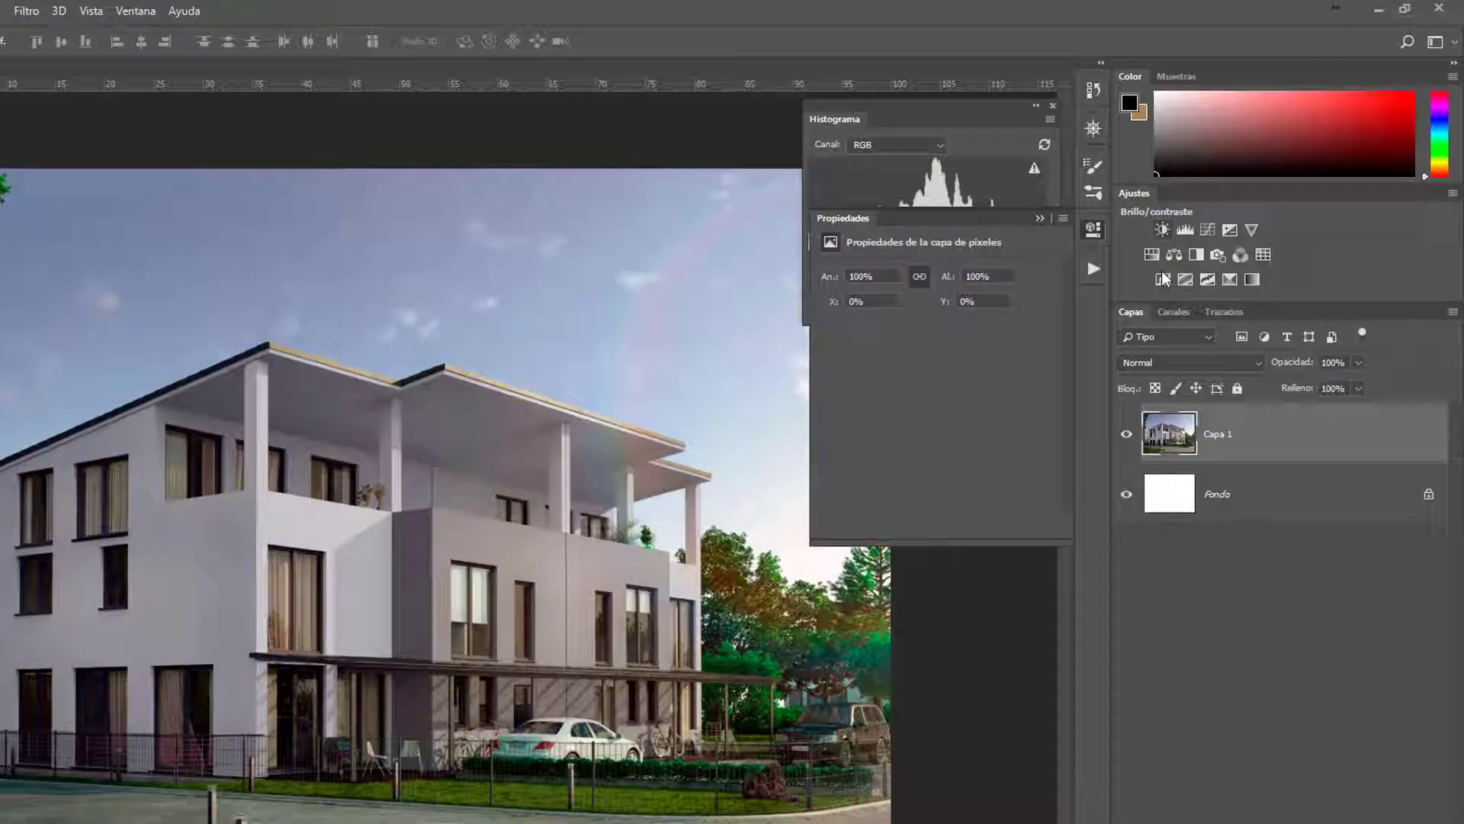
# - Add a Brillo/contraste adjustment layer above Capa 1 with brightness -112, and compare the image with the layer hidden and shown
pyautogui.click(1162, 230)
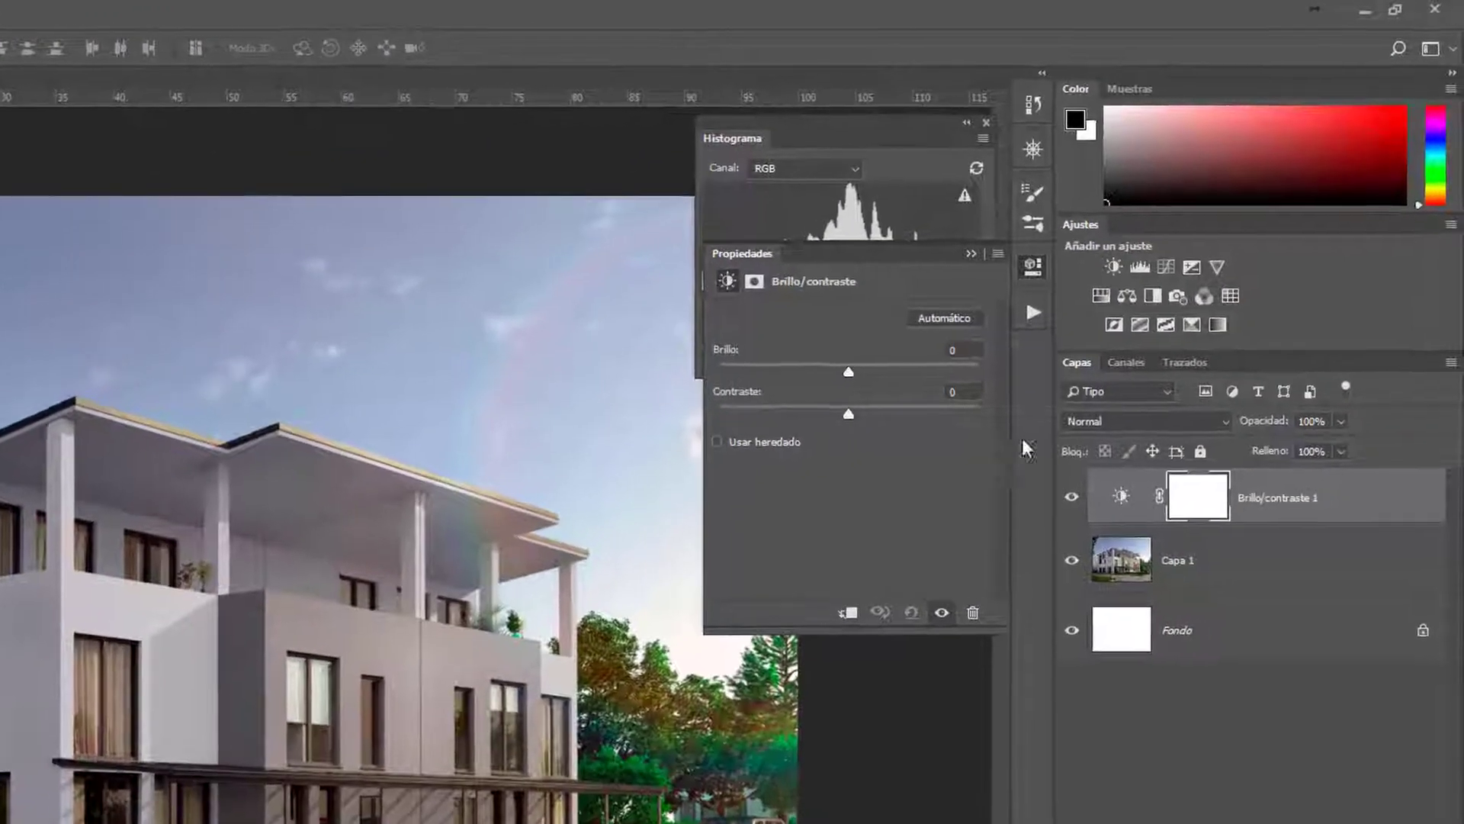
pyautogui.moveTo(817, 387); pyautogui.dragTo(717, 385)
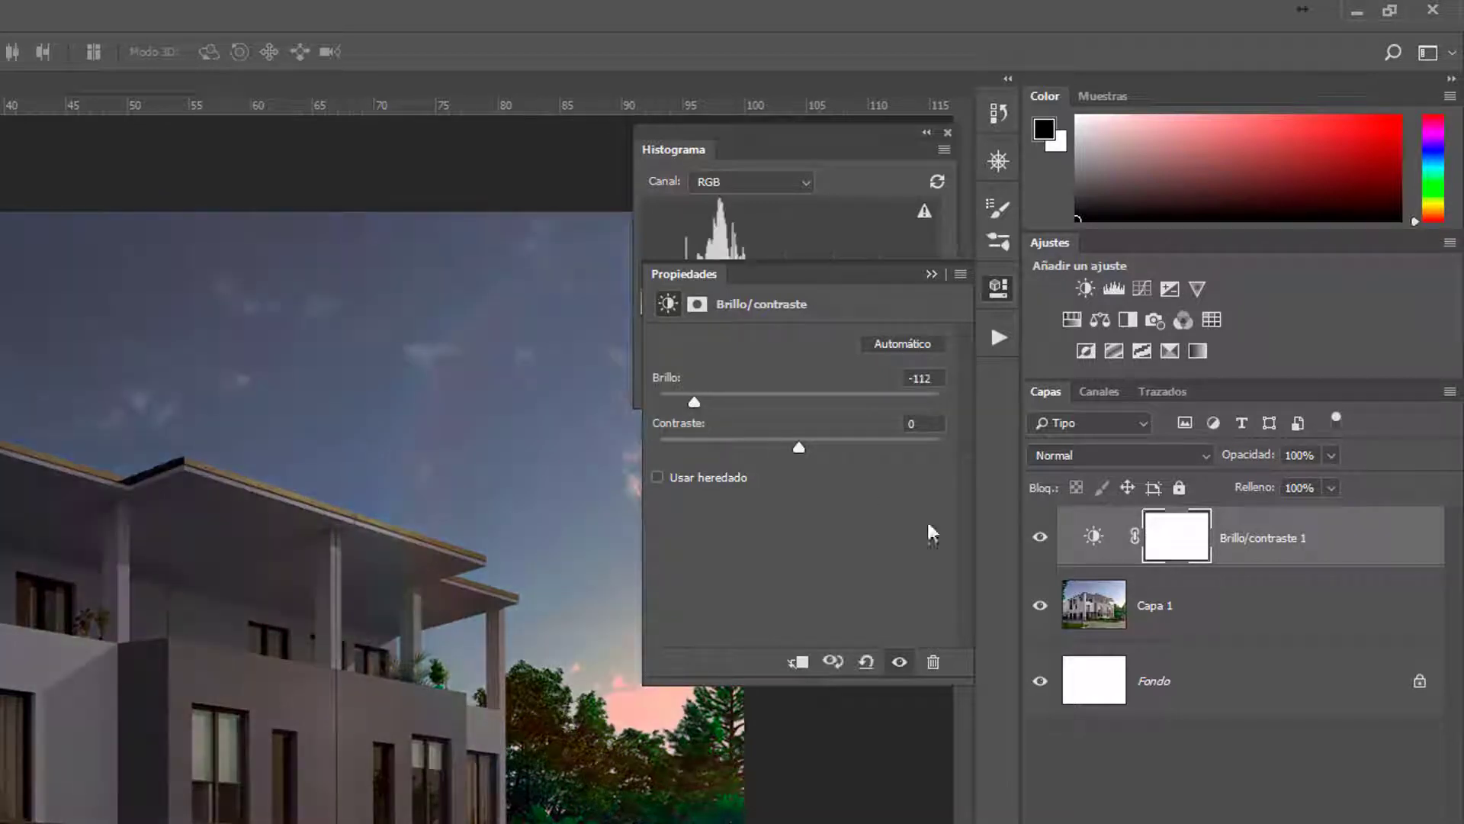
pyautogui.click(1090, 603)
pyautogui.click(1053, 544)
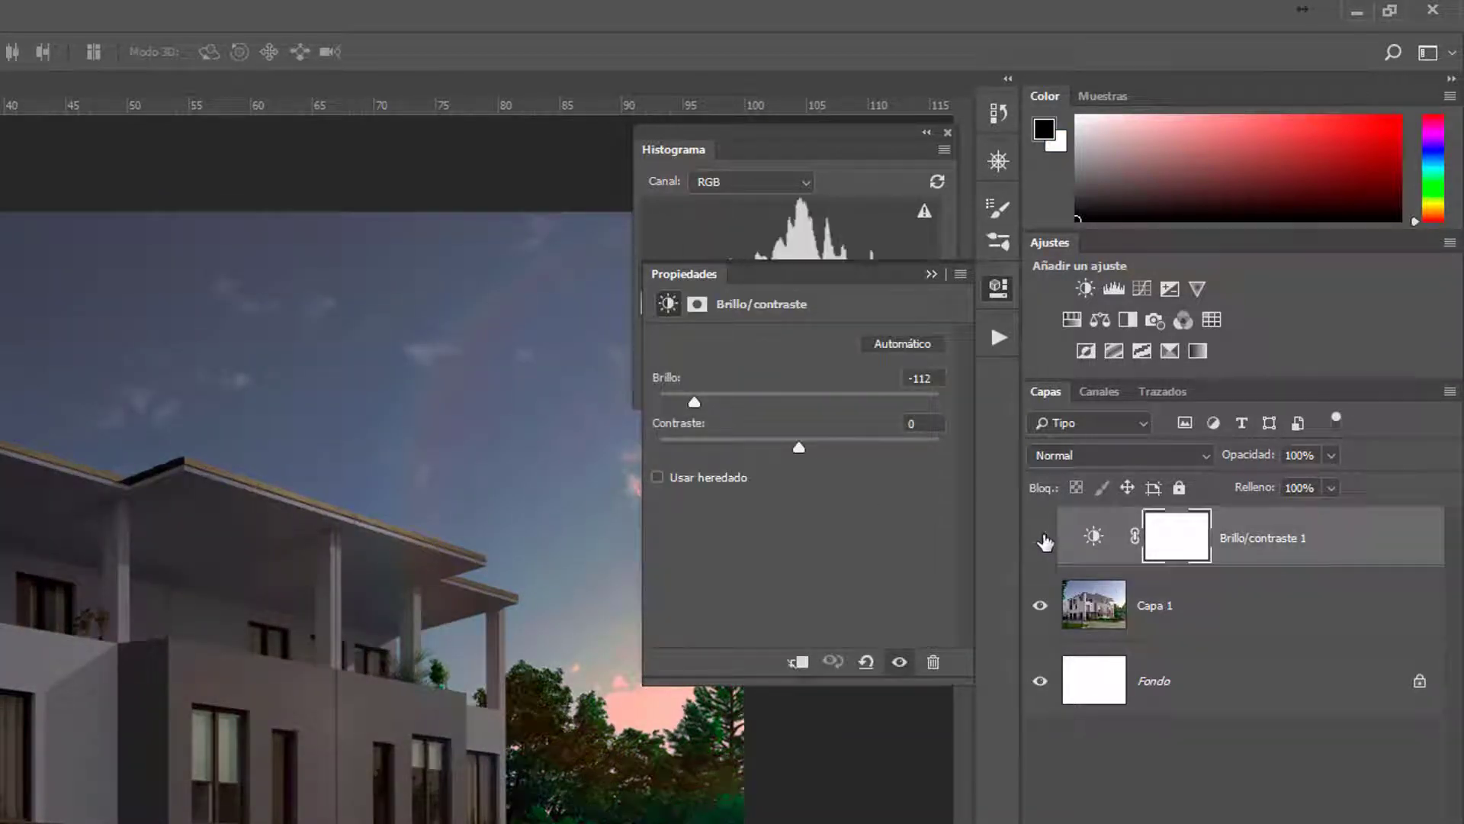
pyautogui.click(1041, 537)
pyautogui.click(1040, 537)
pyautogui.click(1089, 538)
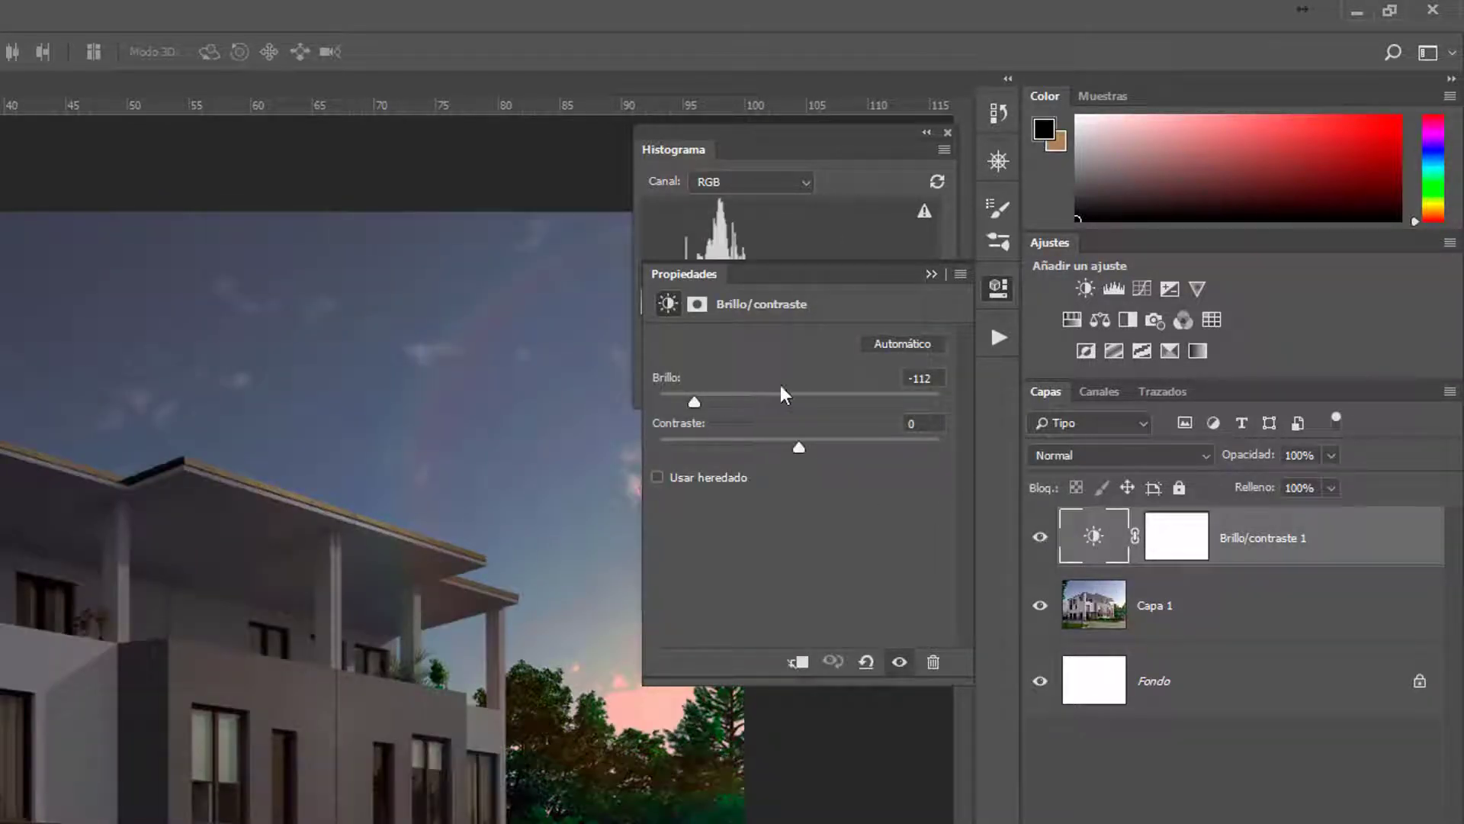
# - Set the Brillo/contraste layer's brightness to 89 and paint soft black strokes at 33% opacity on its mask over the upper facade
pyautogui.moveTo(781, 387); pyautogui.dragTo(884, 395)
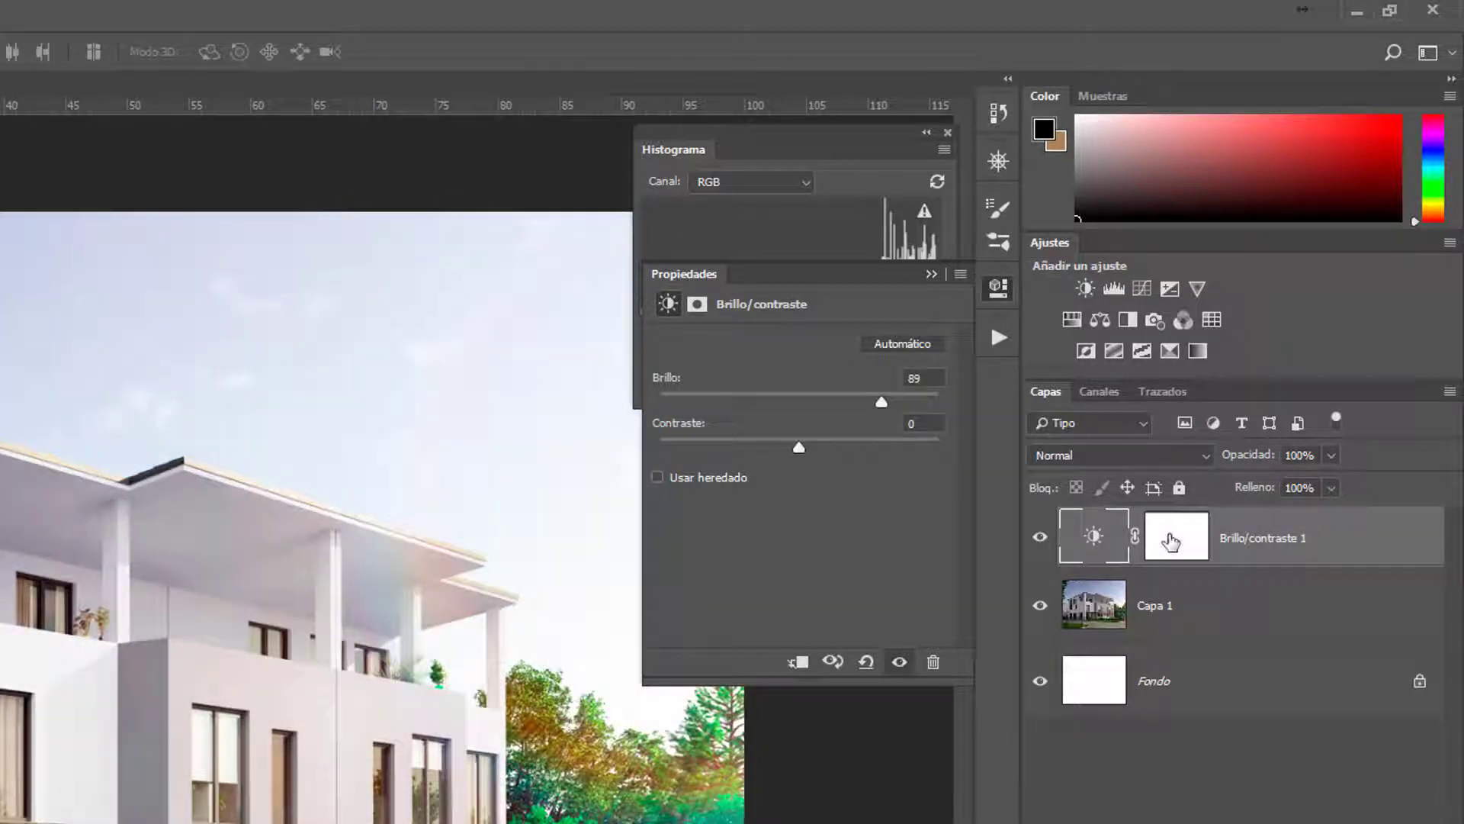
pyautogui.click(1171, 541)
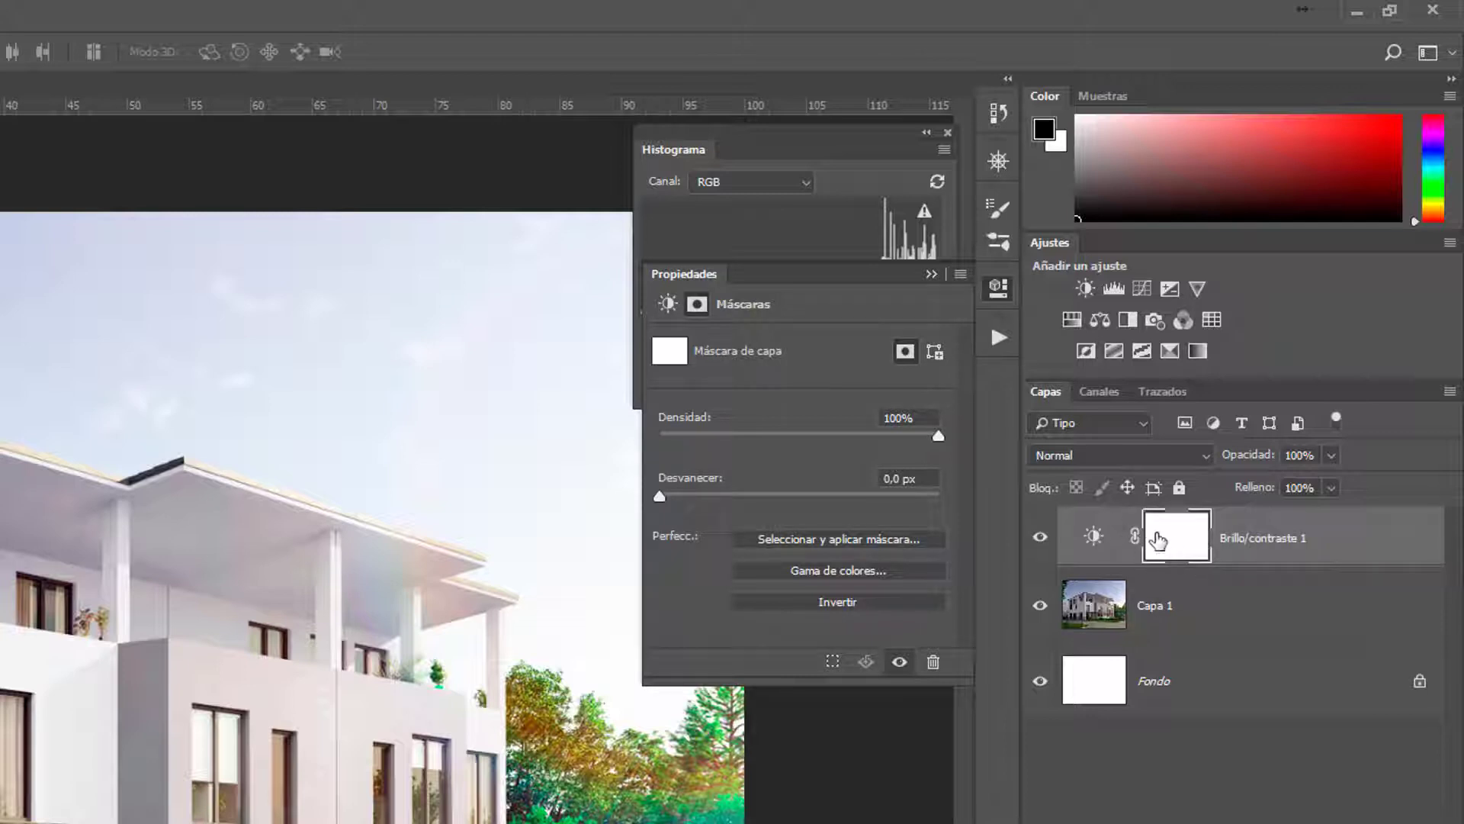
pyautogui.click(91, 648)
pyautogui.press('b')
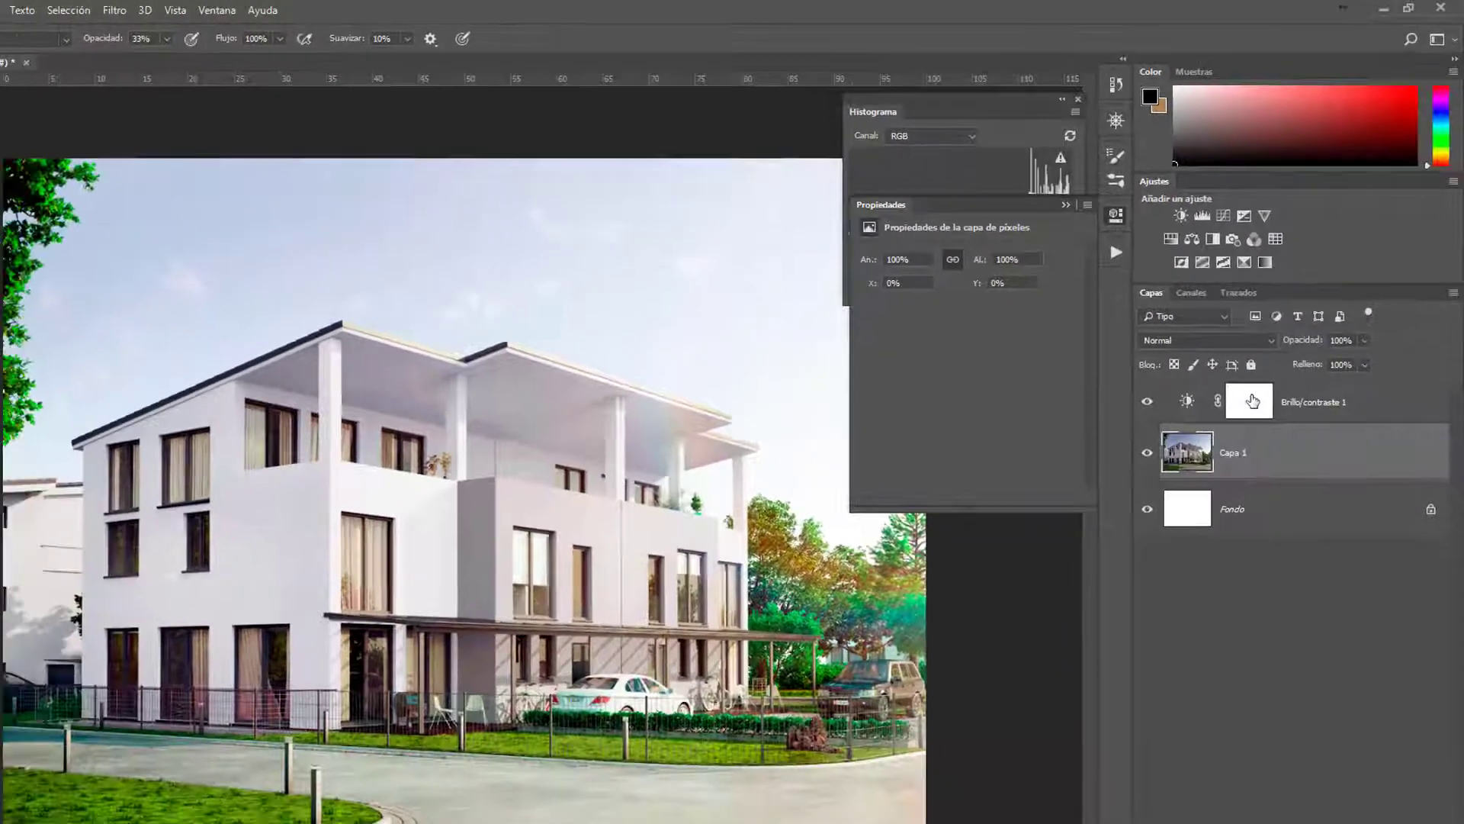
pyautogui.click(1251, 400)
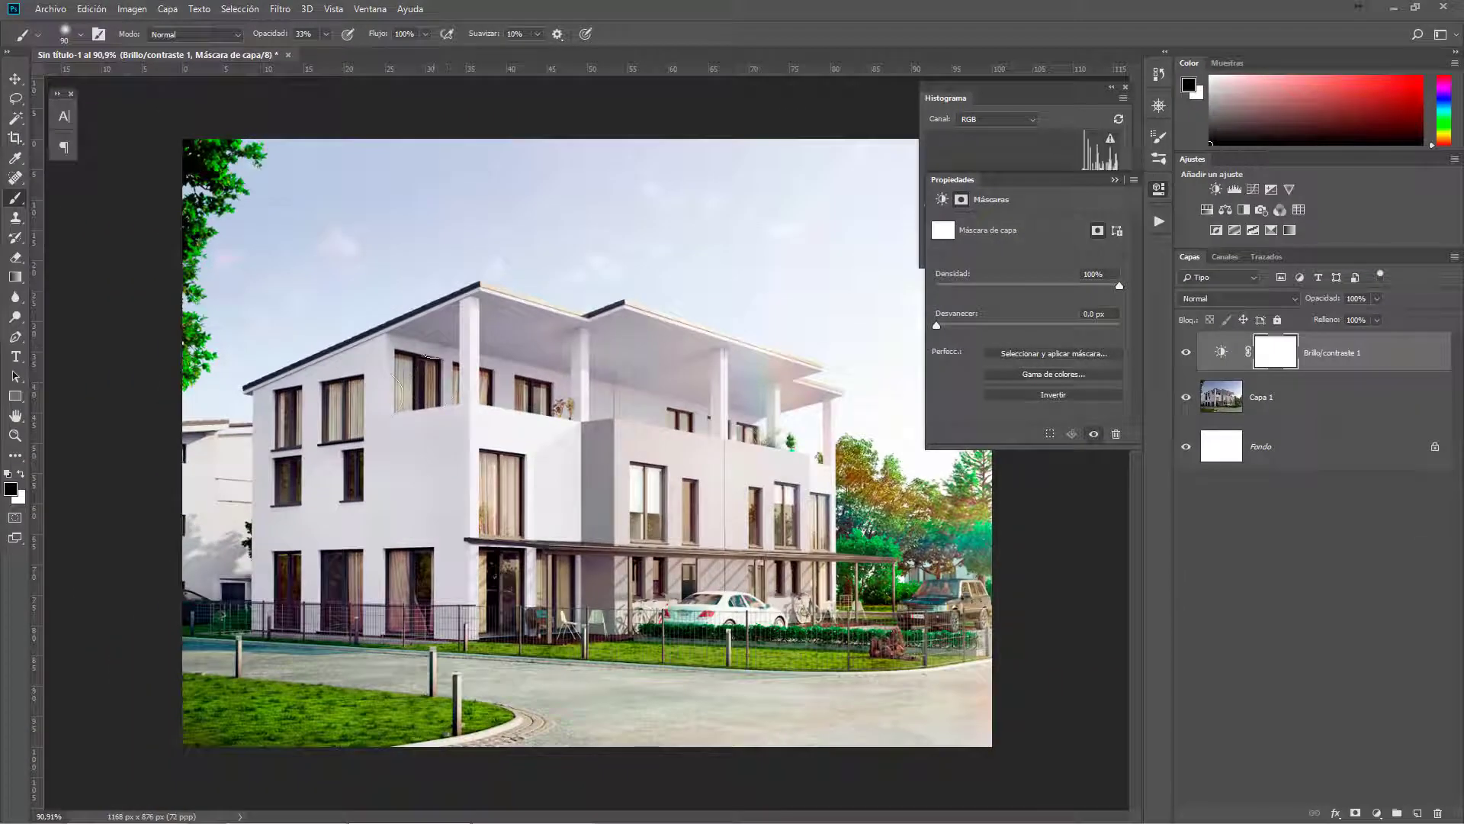
pyautogui.moveTo(282, 391)
pyautogui.mouseDown()
pyautogui.moveTo(203, 522)
pyautogui.moveTo(378, 445)
pyautogui.mouseUp()
pyautogui.moveTo(513, 389)
pyautogui.mouseDown()
pyautogui.moveTo(427, 481)
pyautogui.moveTo(487, 386)
pyautogui.moveTo(490, 415)
pyautogui.moveTo(702, 446)
pyautogui.mouseUp()
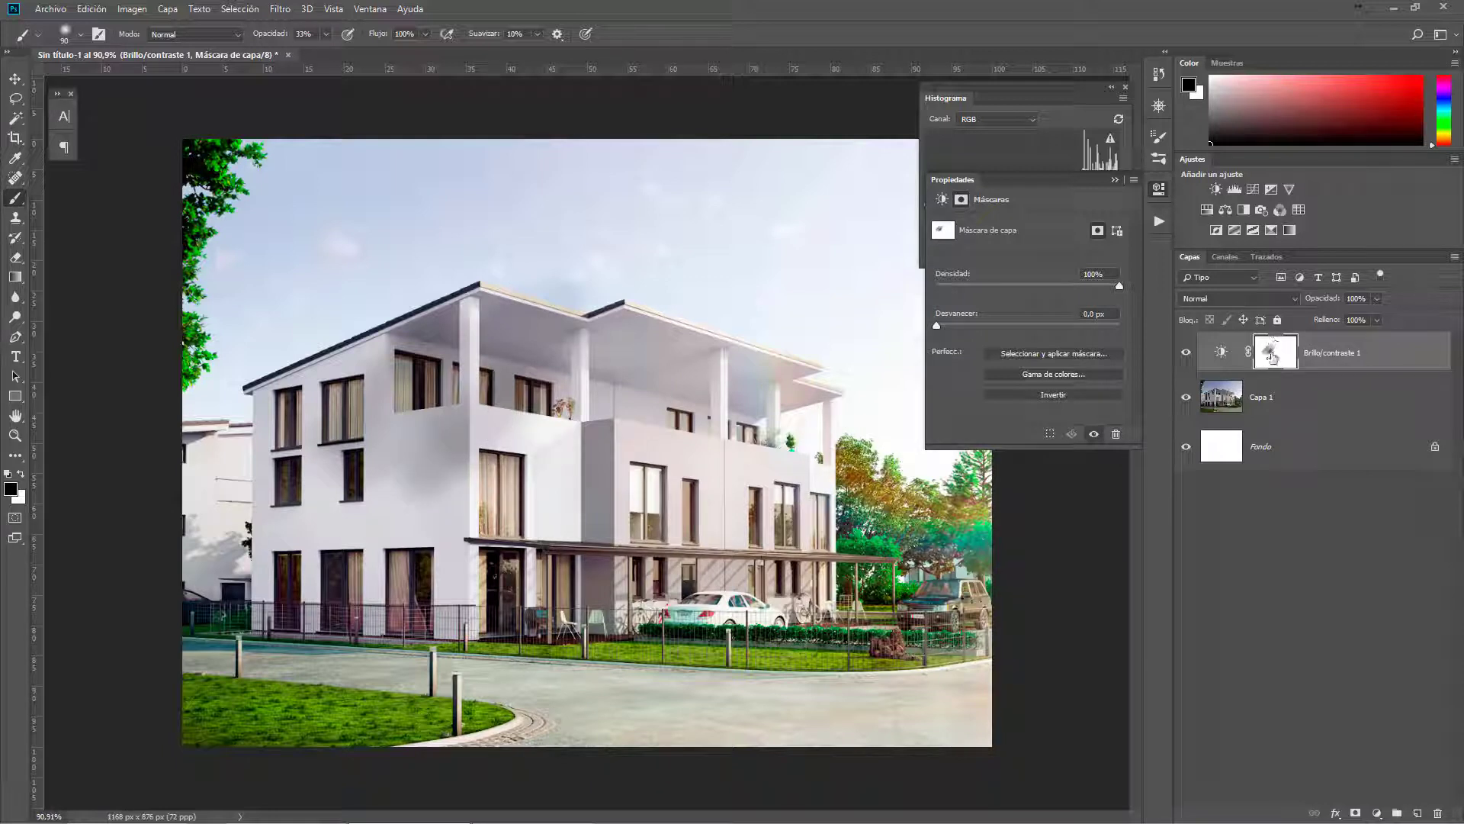
# - Display the Brillo/contraste layer's painted mask on its own in the canvas
pyautogui.click(1221, 352)
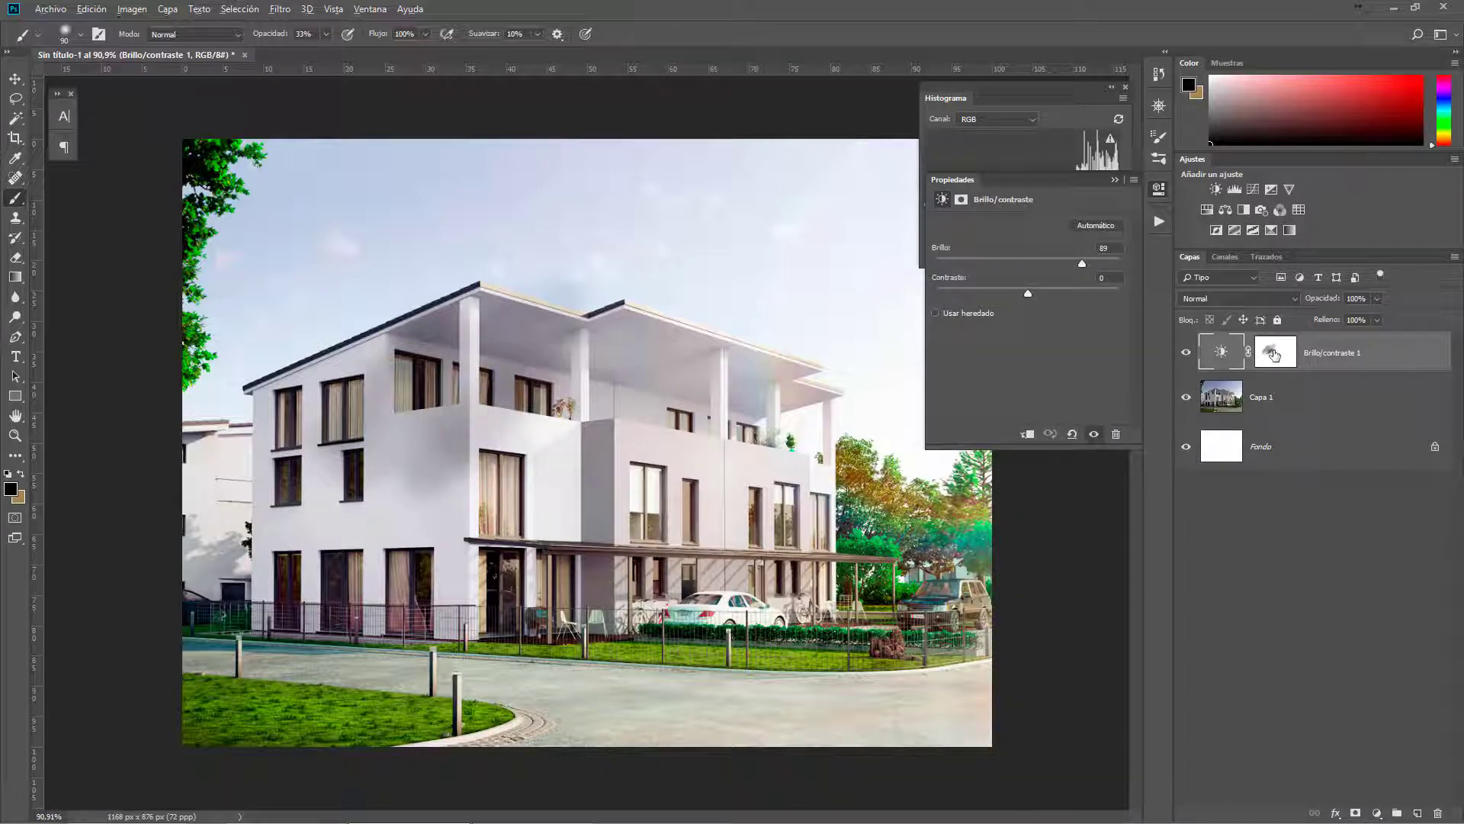
pyautogui.keyDown('alt'); pyautogui.click(1273, 352); pyautogui.keyUp('alt')
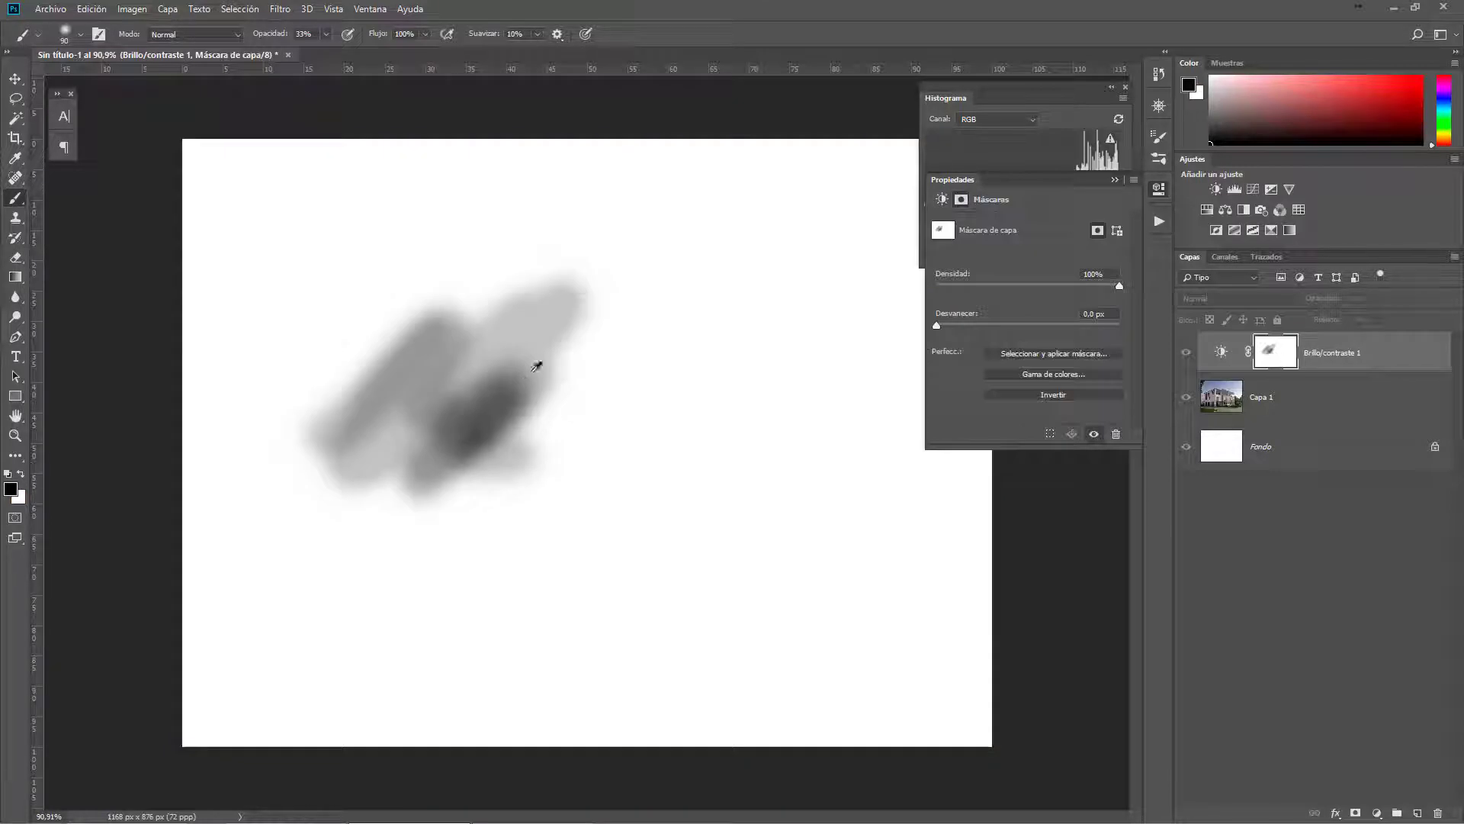
# - Set the masked Brillo/contraste layer's brightness to -150 and compare the image with the layer hidden and shown
pyautogui.click(1221, 352)
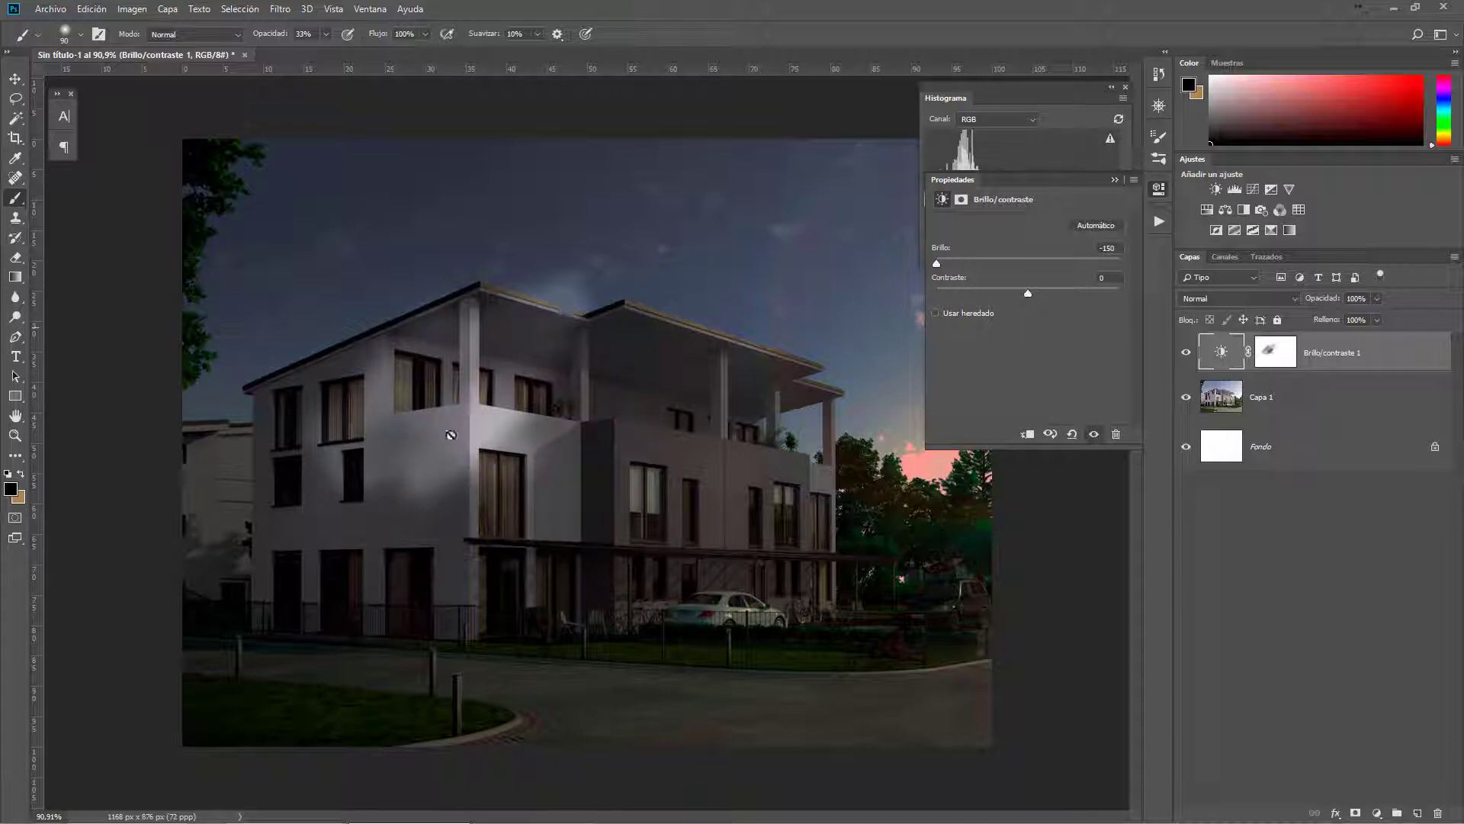
pyautogui.click(1185, 354)
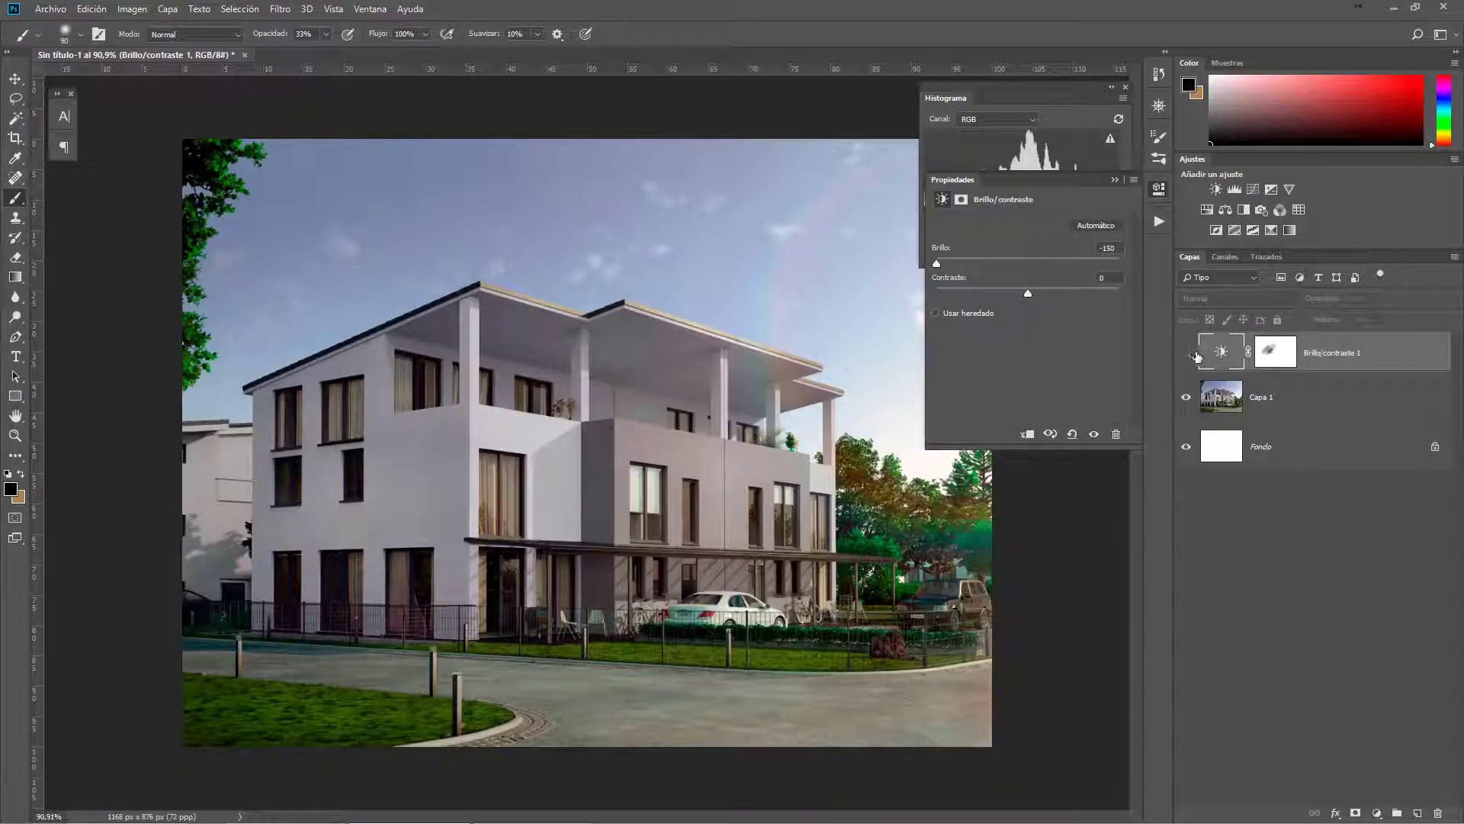
pyautogui.click(1186, 353)
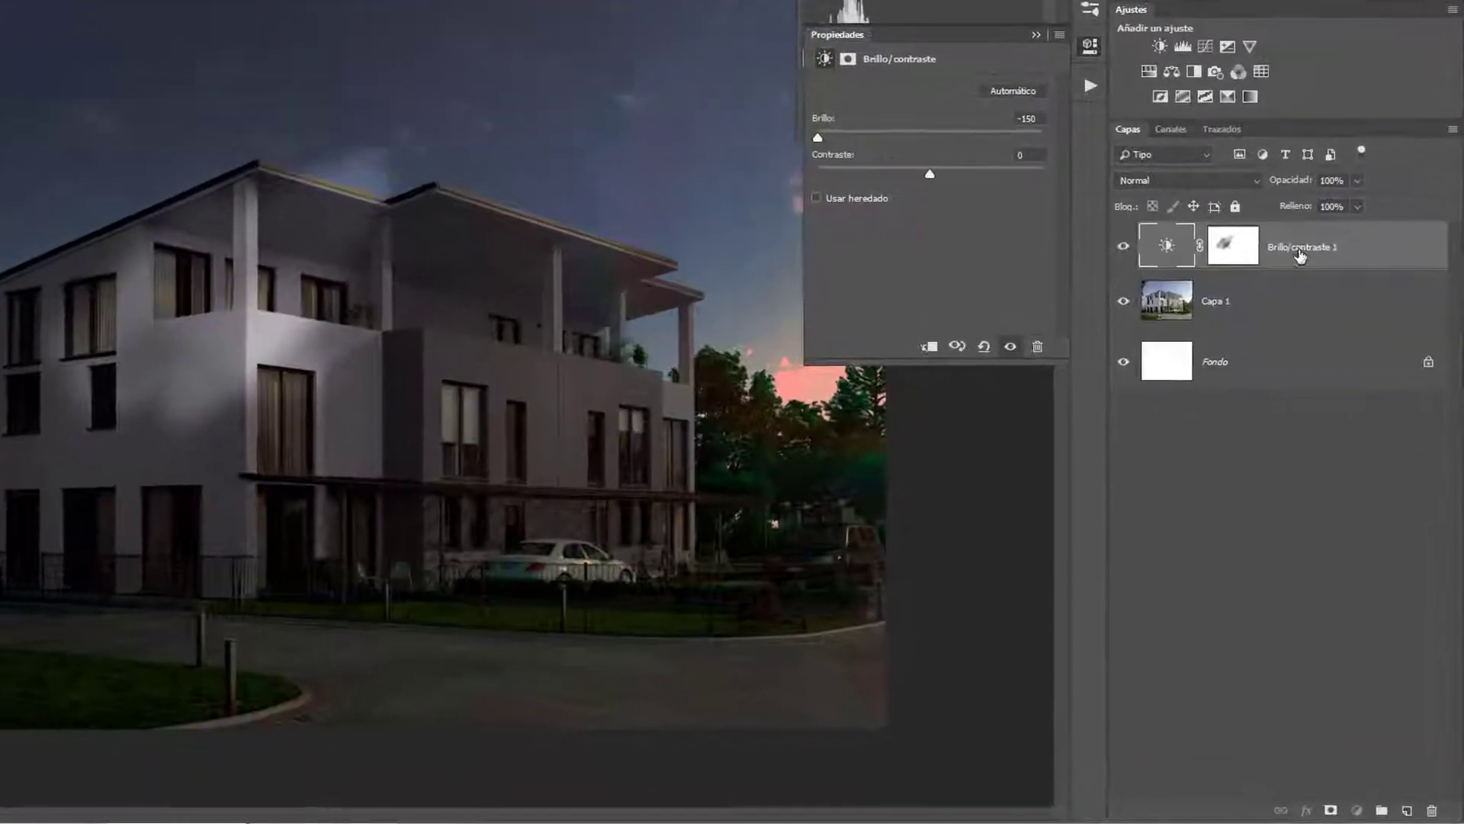
# - Delete the Brillo/contraste 1 adjustment layer and check Capa 1 by hiding and showing it
pyautogui.moveTo(1237, 353); pyautogui.dragTo(1332, 383)
pyautogui.moveTo(1288, 234); pyautogui.dragTo(1425, 807)
pyautogui.click(1051, 132)
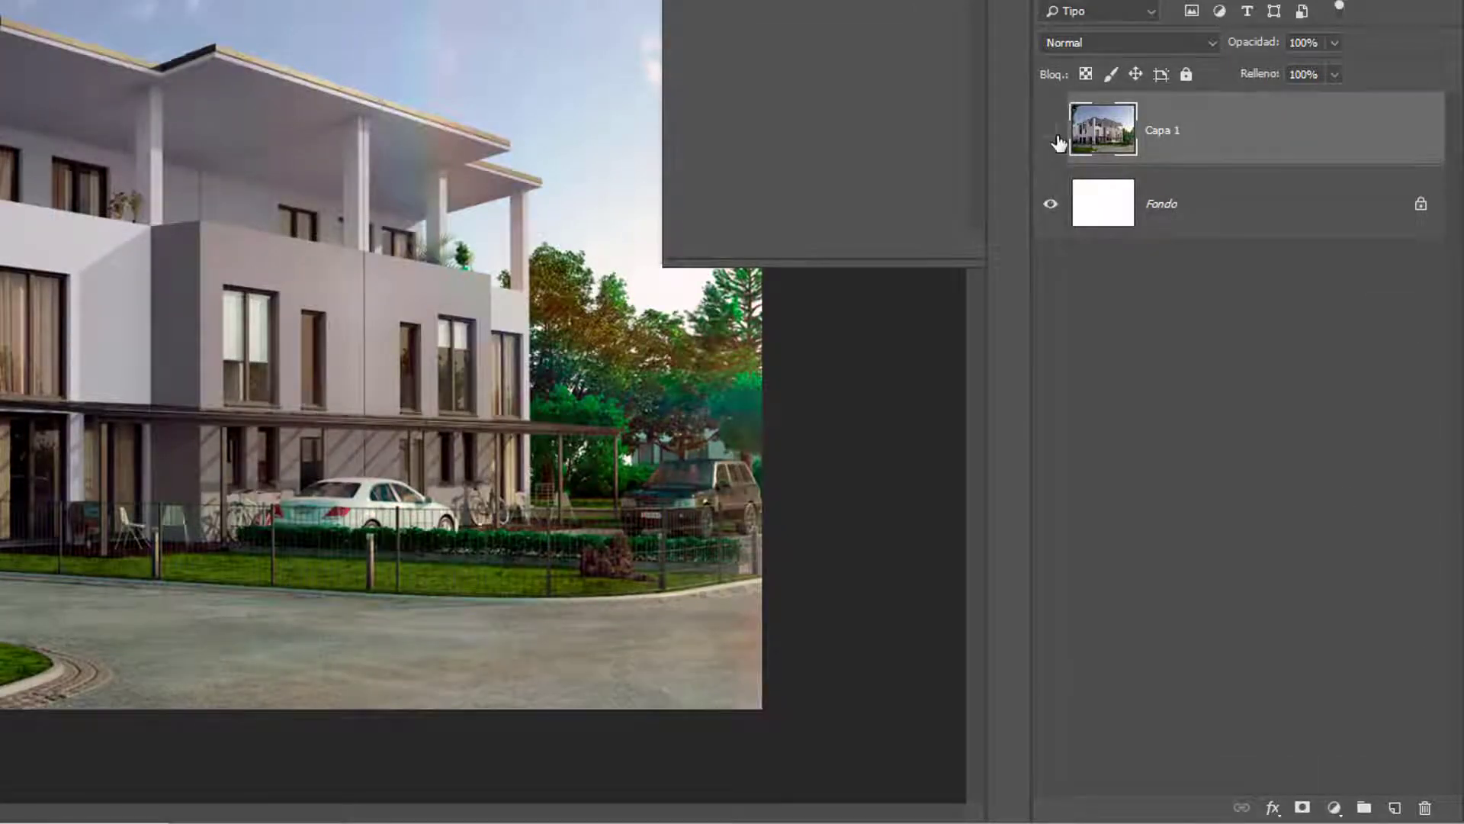
pyautogui.click(1052, 132)
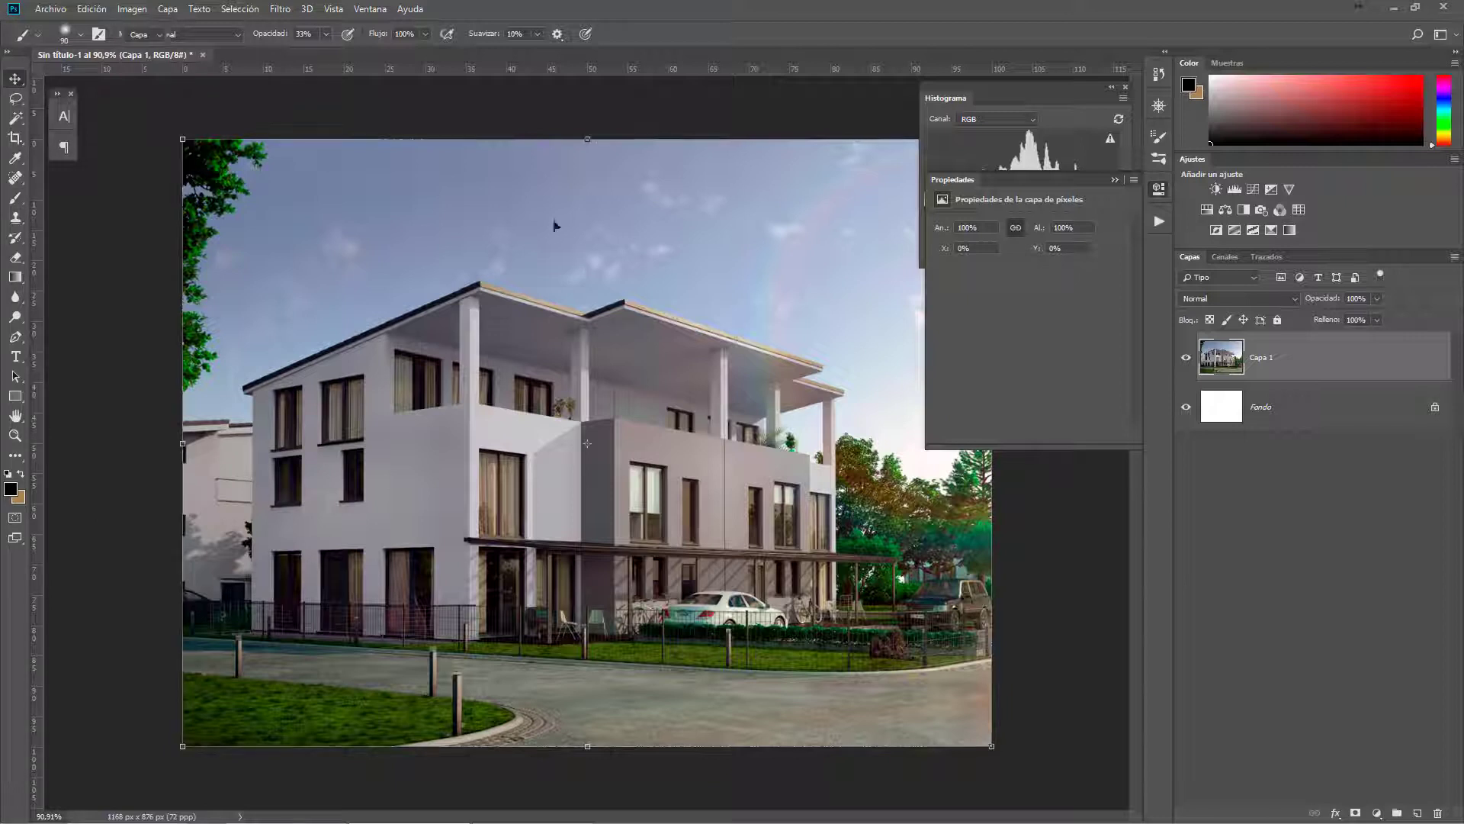
pyautogui.press('v')
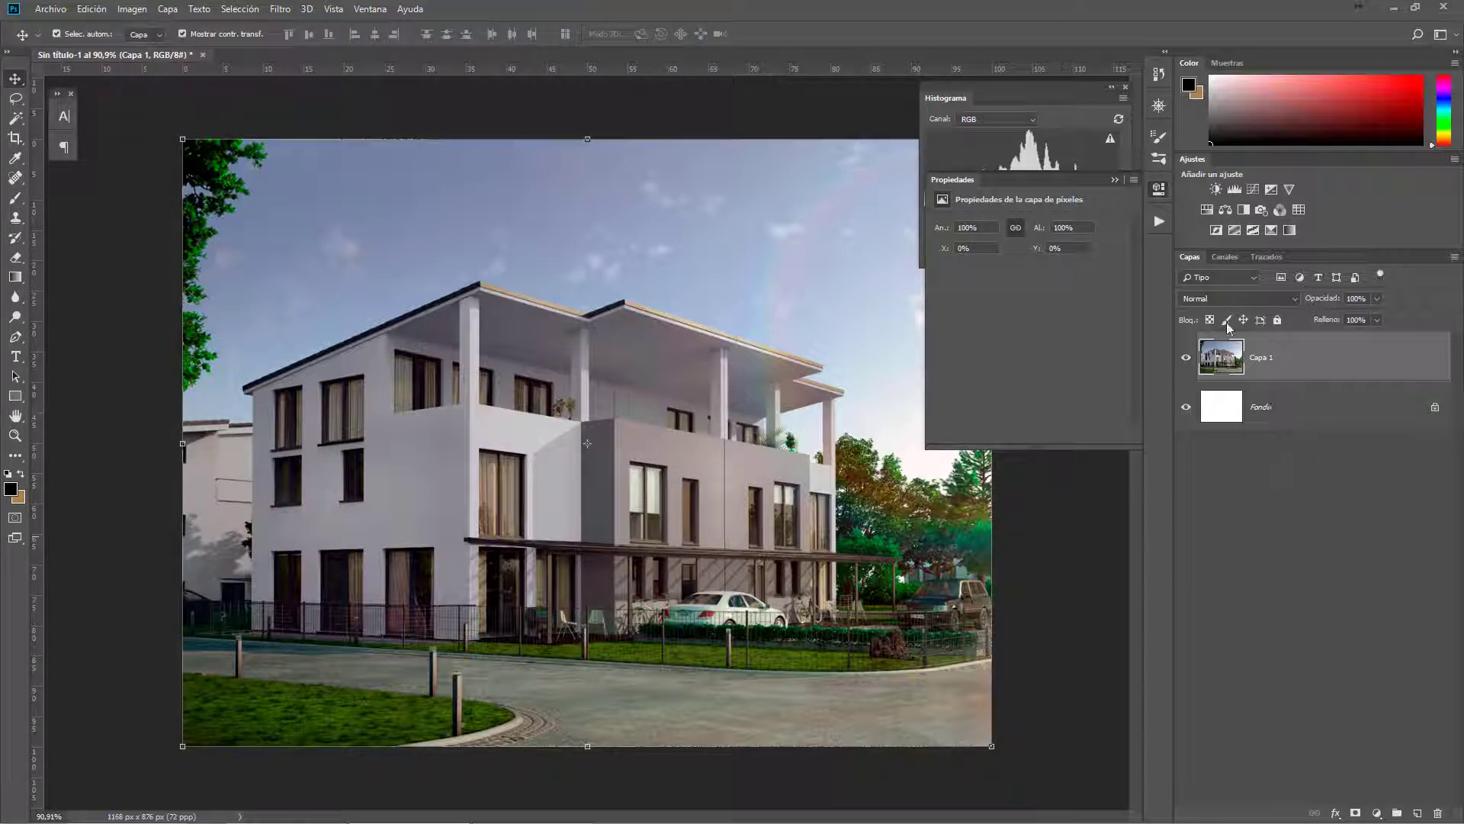
pyautogui.click(132, 8)
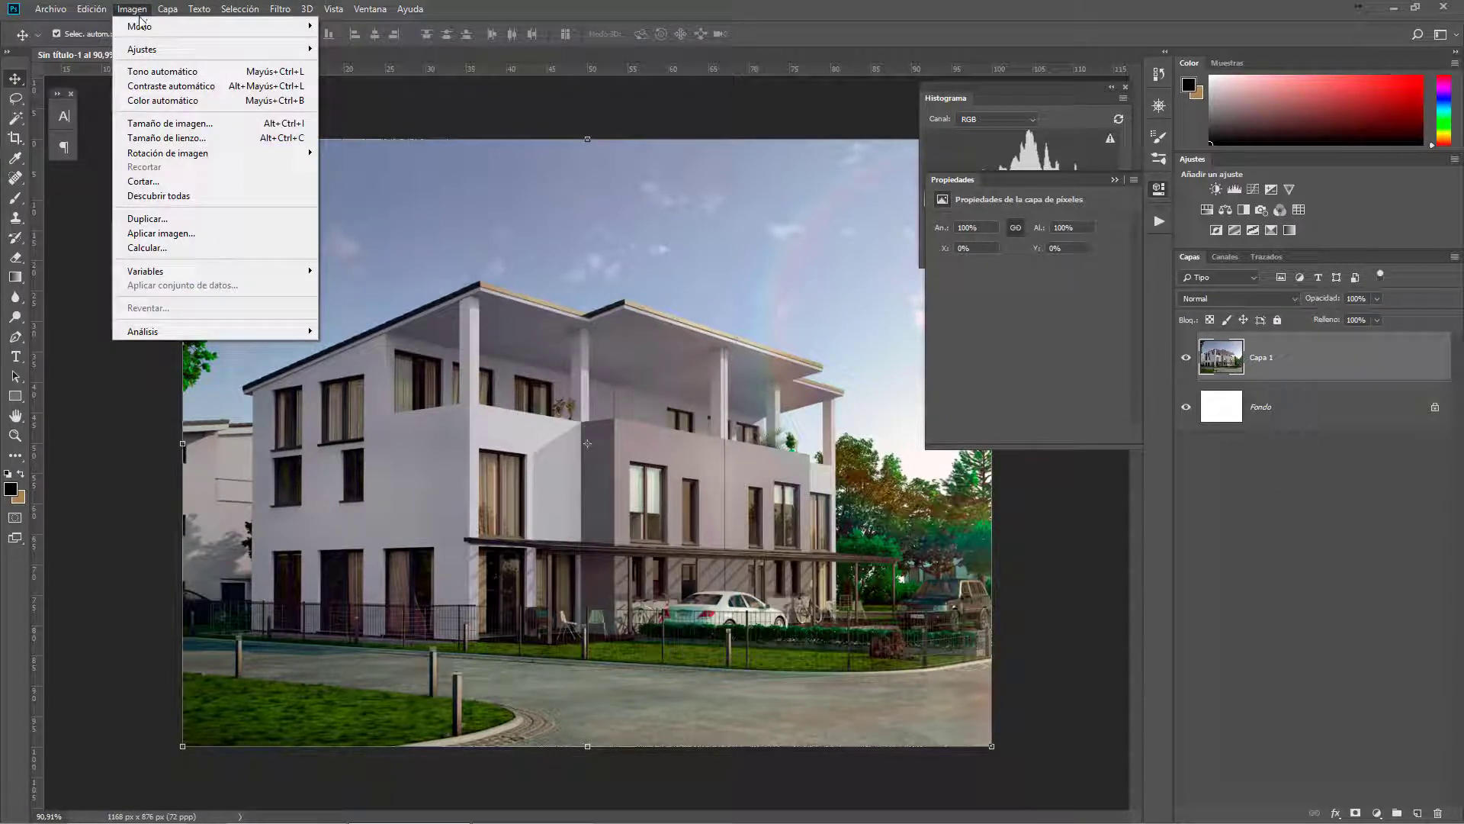
pyautogui.moveTo(273, 50)
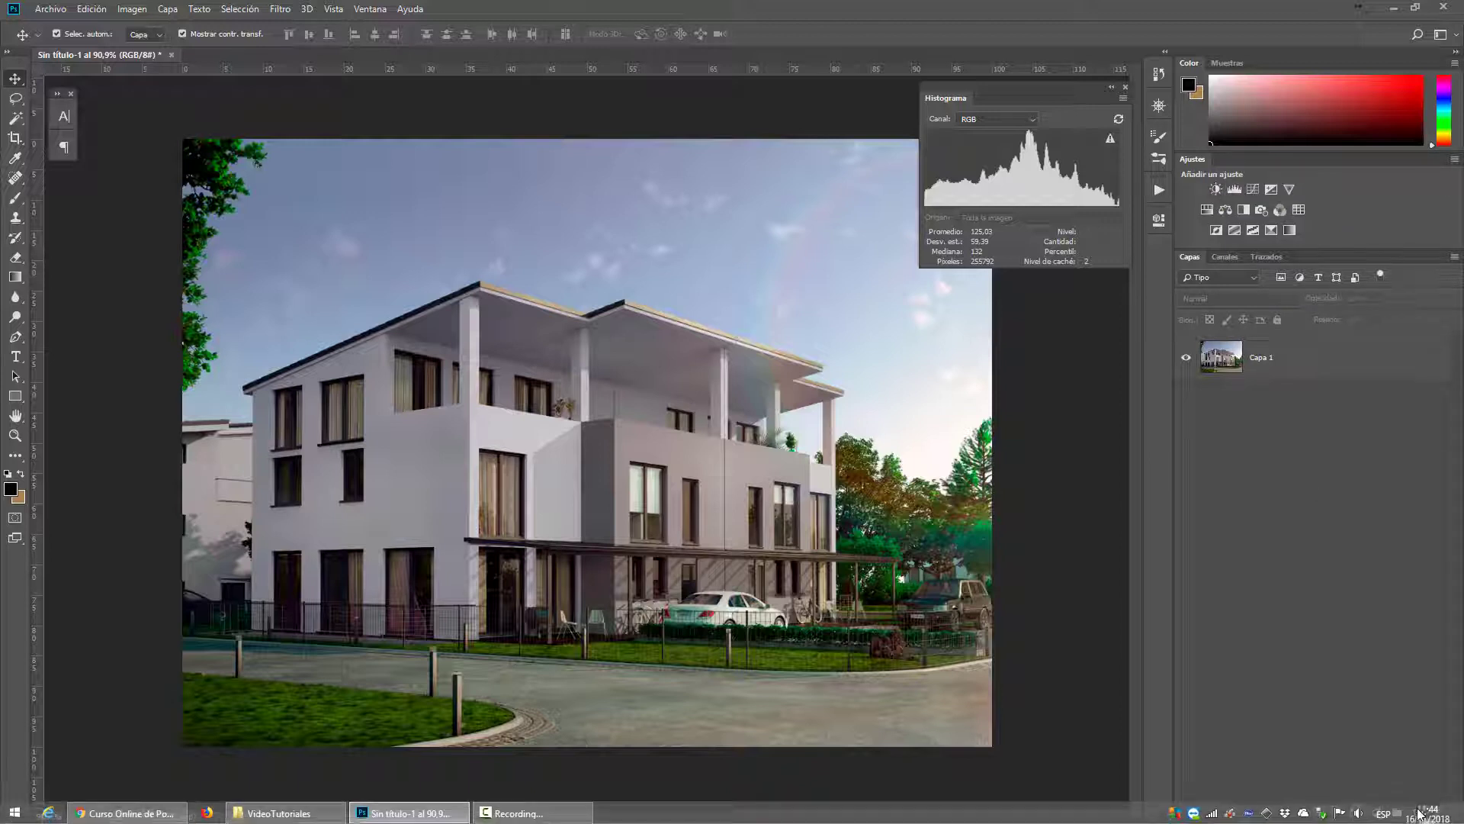
# - Create a new layer above Capa 1 and fill it with a linear gradient running horizontally from black to white across the image
pyautogui.click(1417, 813)
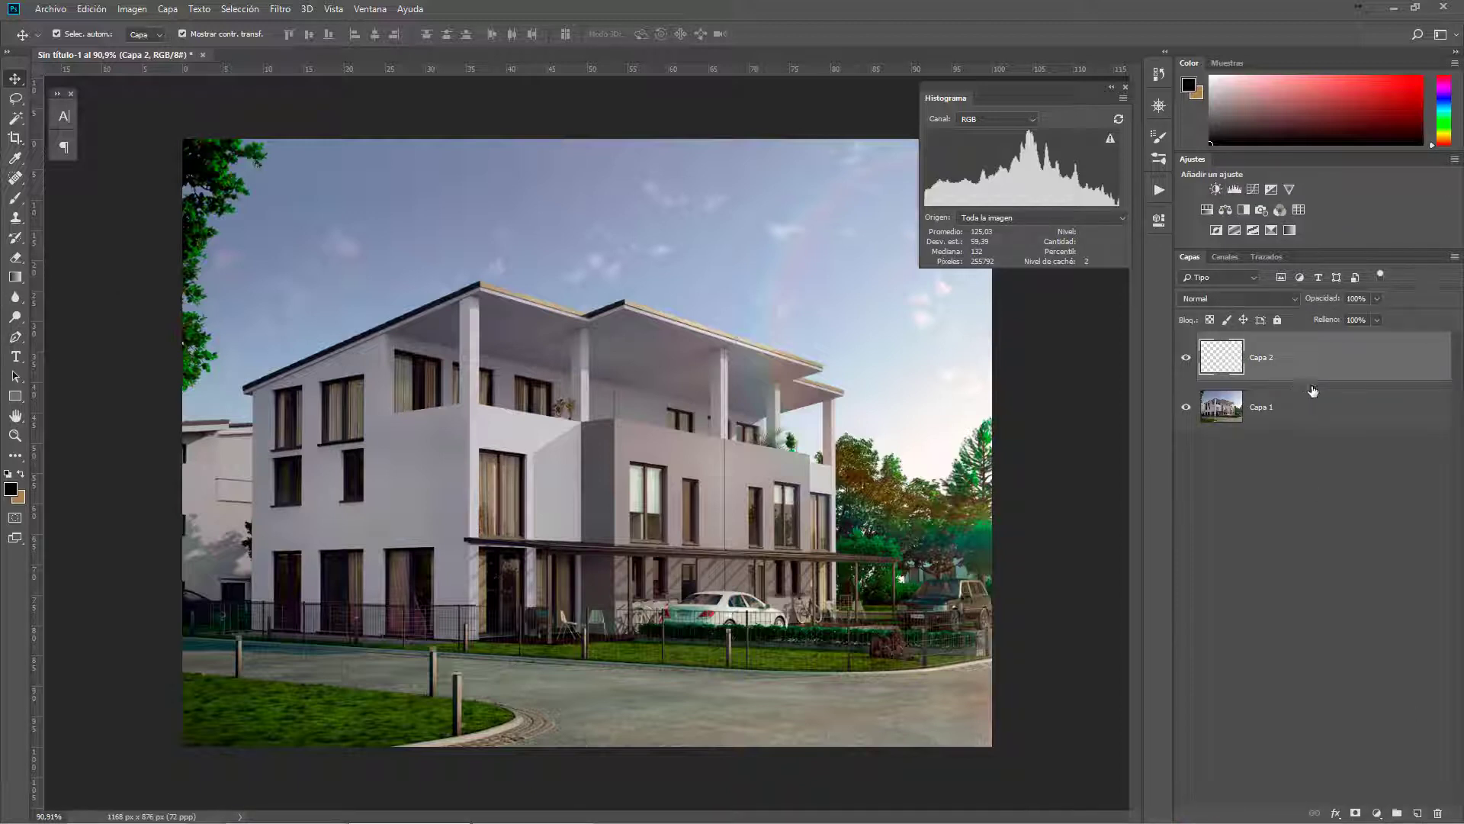
pyautogui.click(16, 279)
pyautogui.click(113, 33)
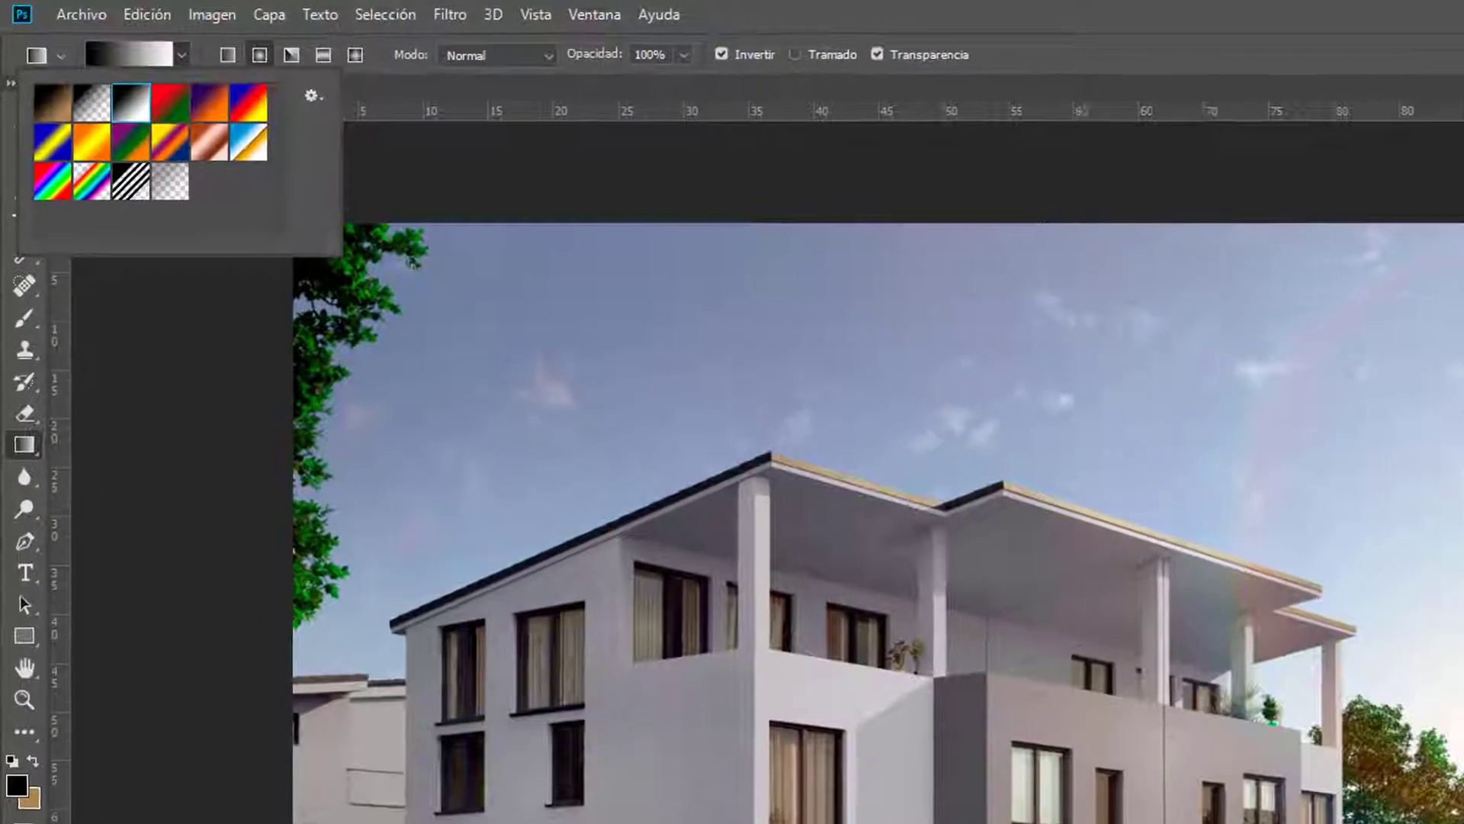
pyautogui.press('Escape')
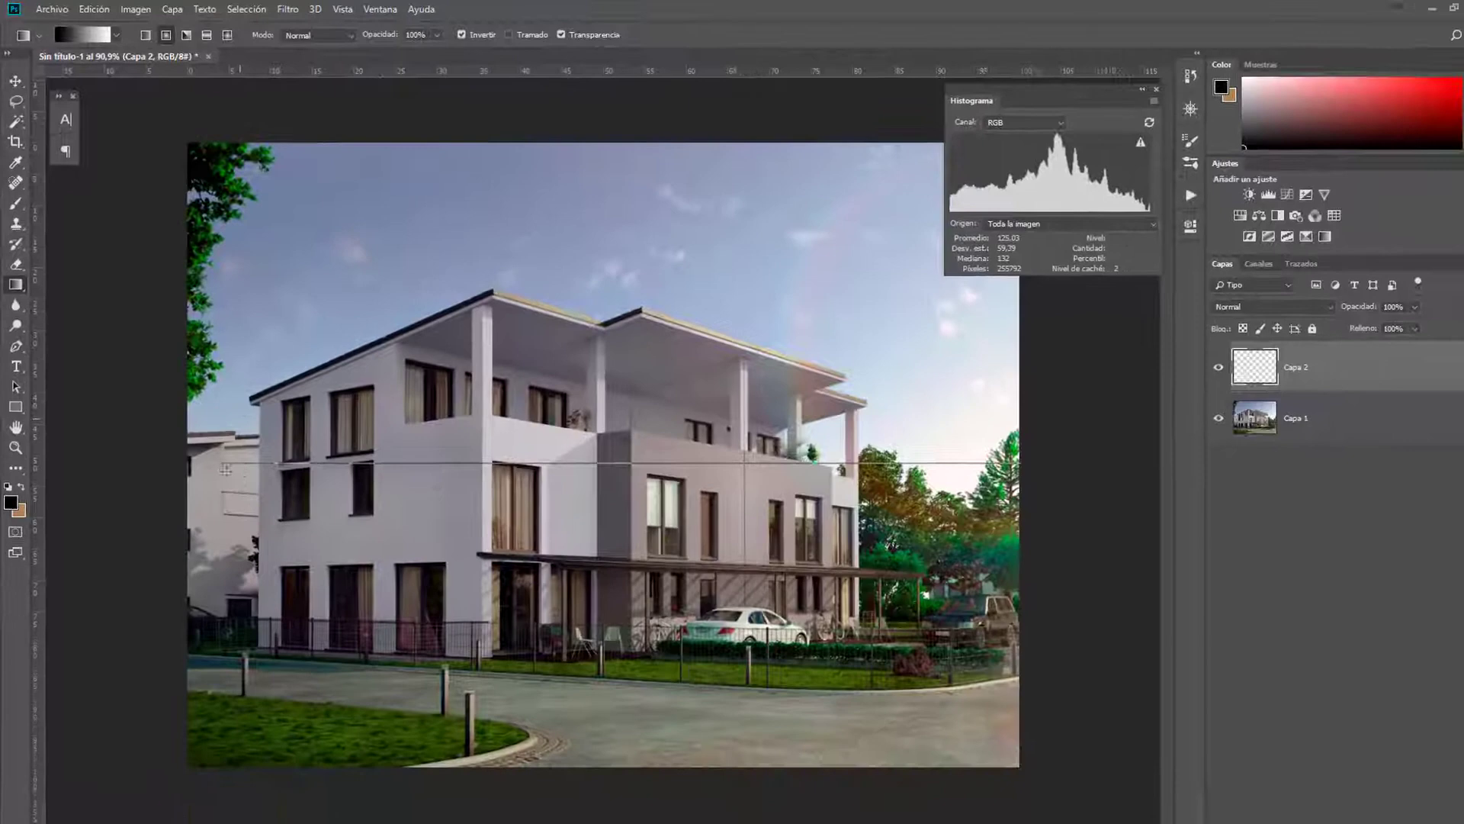
pyautogui.moveTo(226, 469); pyautogui.dragTo(187, 455)
pyautogui.hotkey('ctrl', 'z')
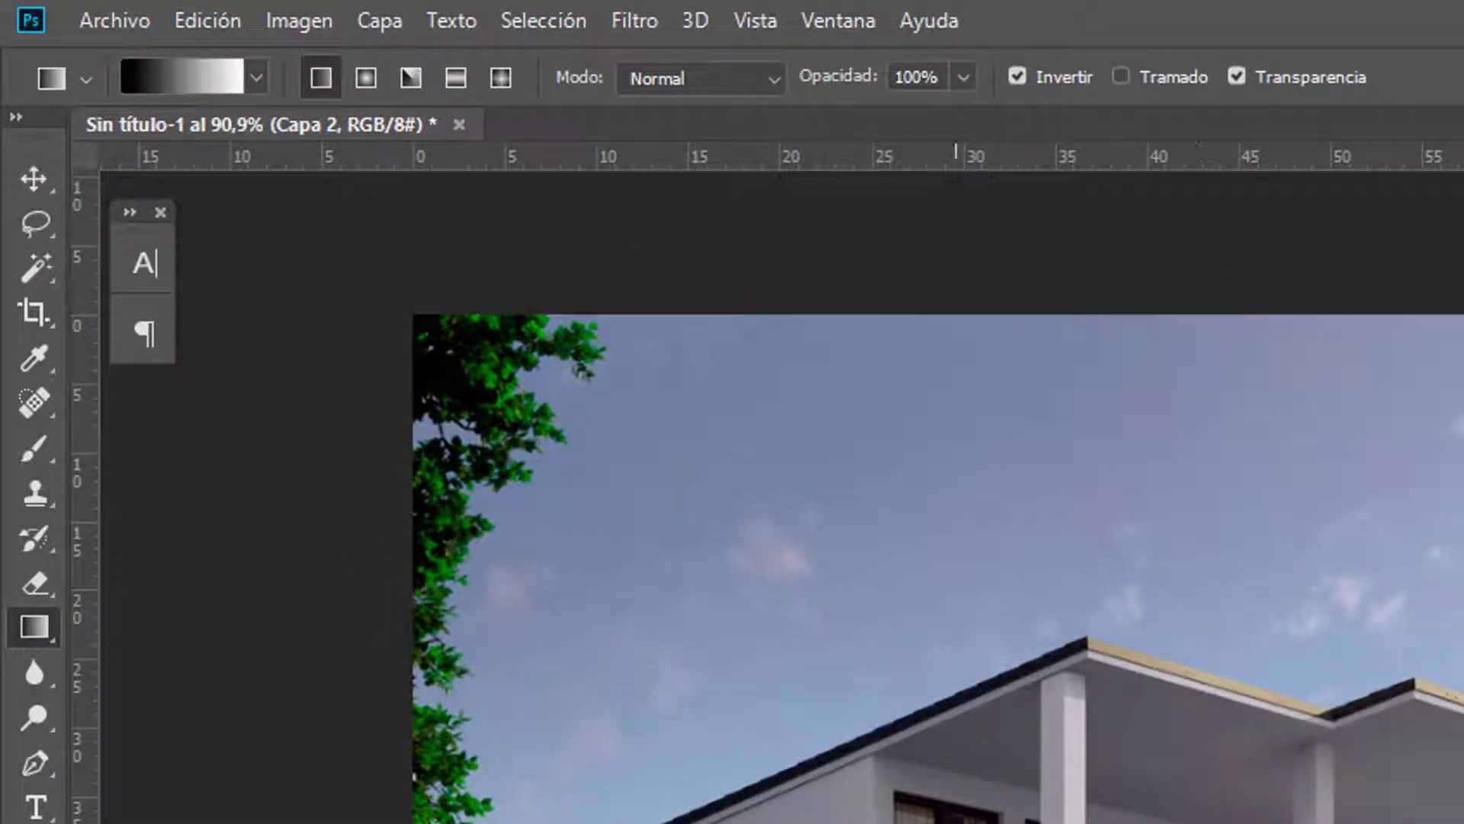
pyautogui.hotkey('ctrl', 'z')
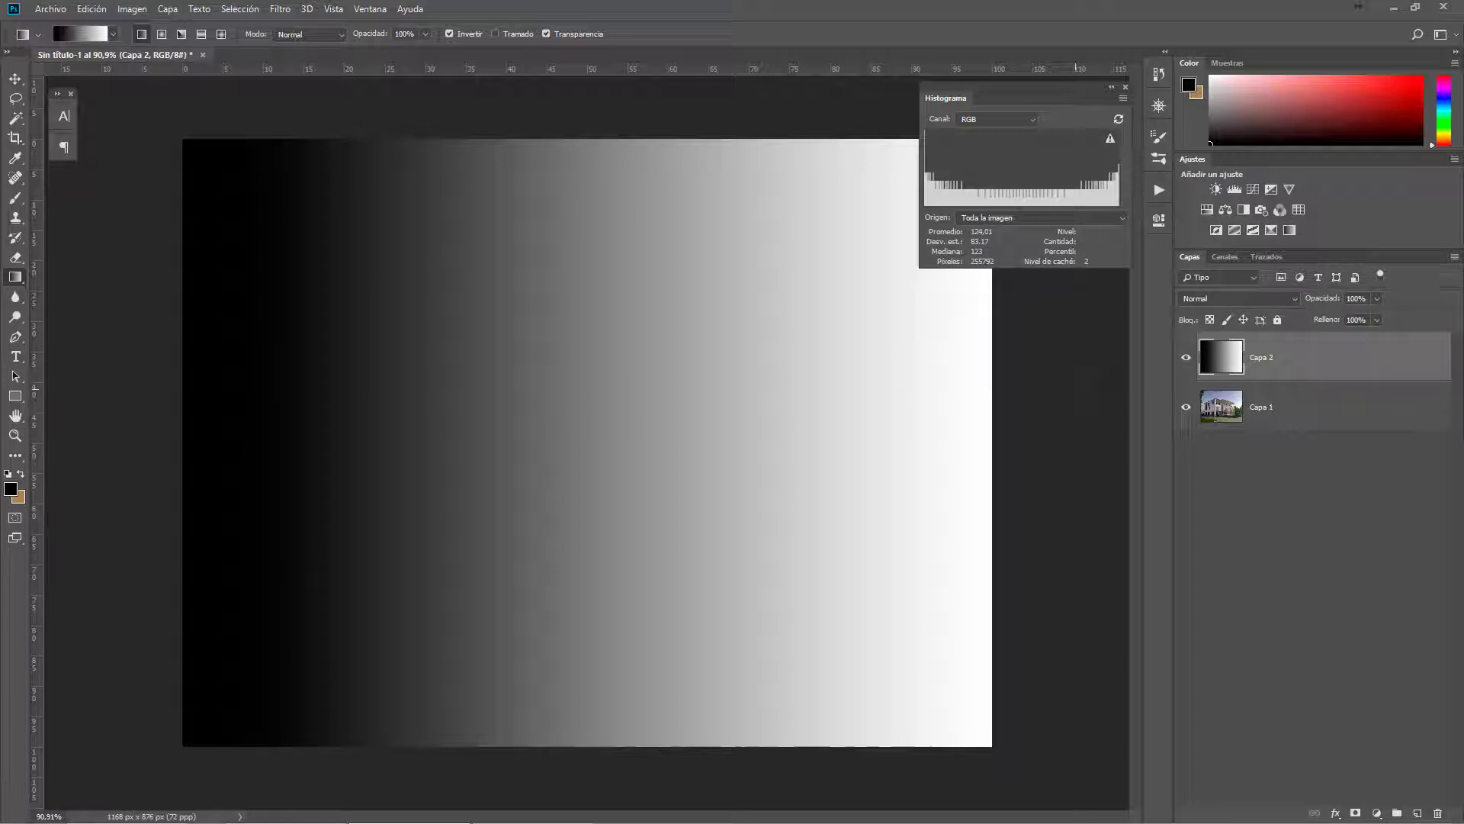
# - Compare the image with the gradient layer Capa 2 hidden and shown
pyautogui.click(1186, 356)
pyautogui.click(1186, 357)
pyautogui.click(1186, 357)
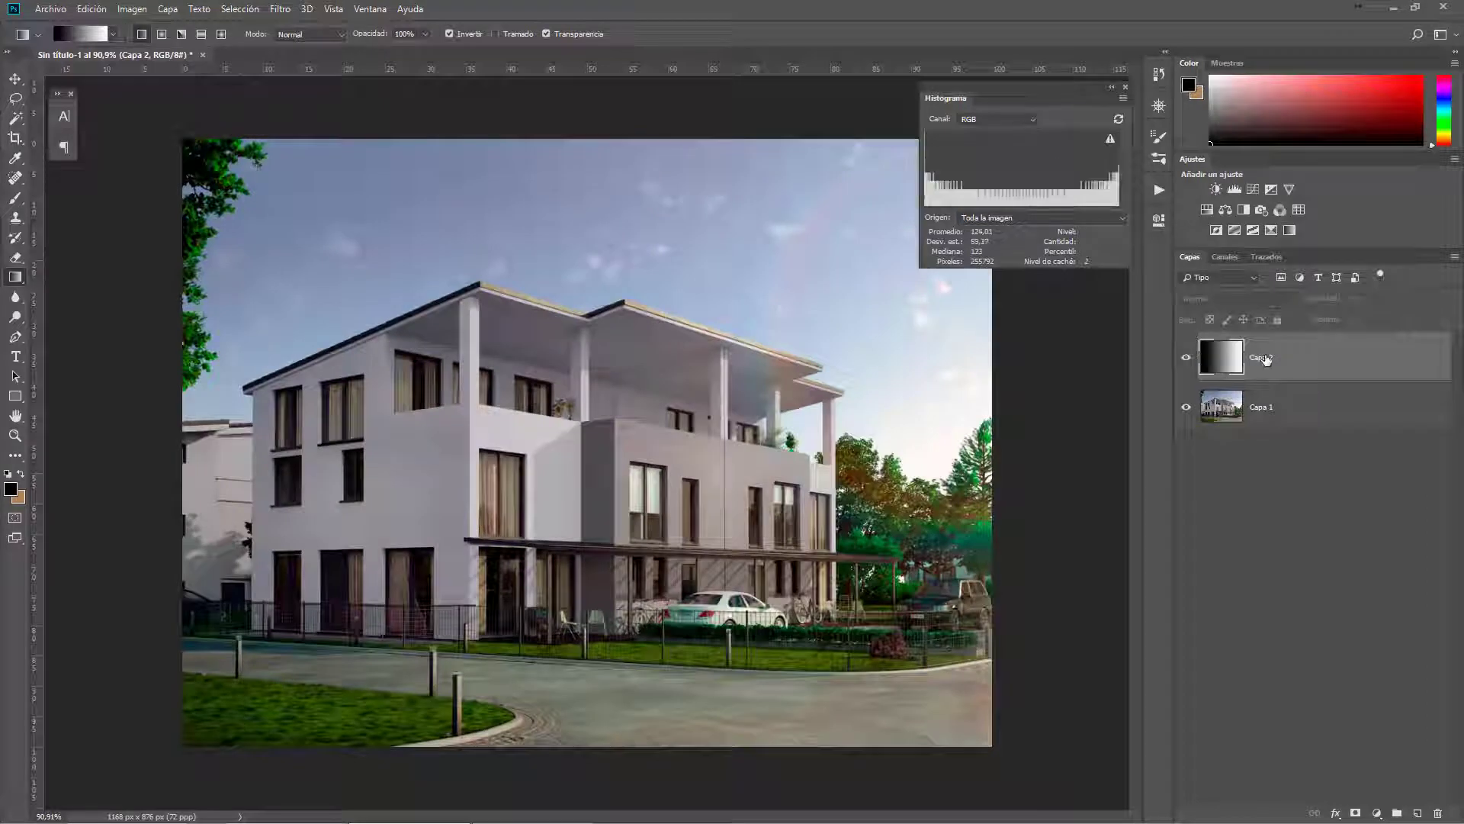
pyautogui.click(1186, 357)
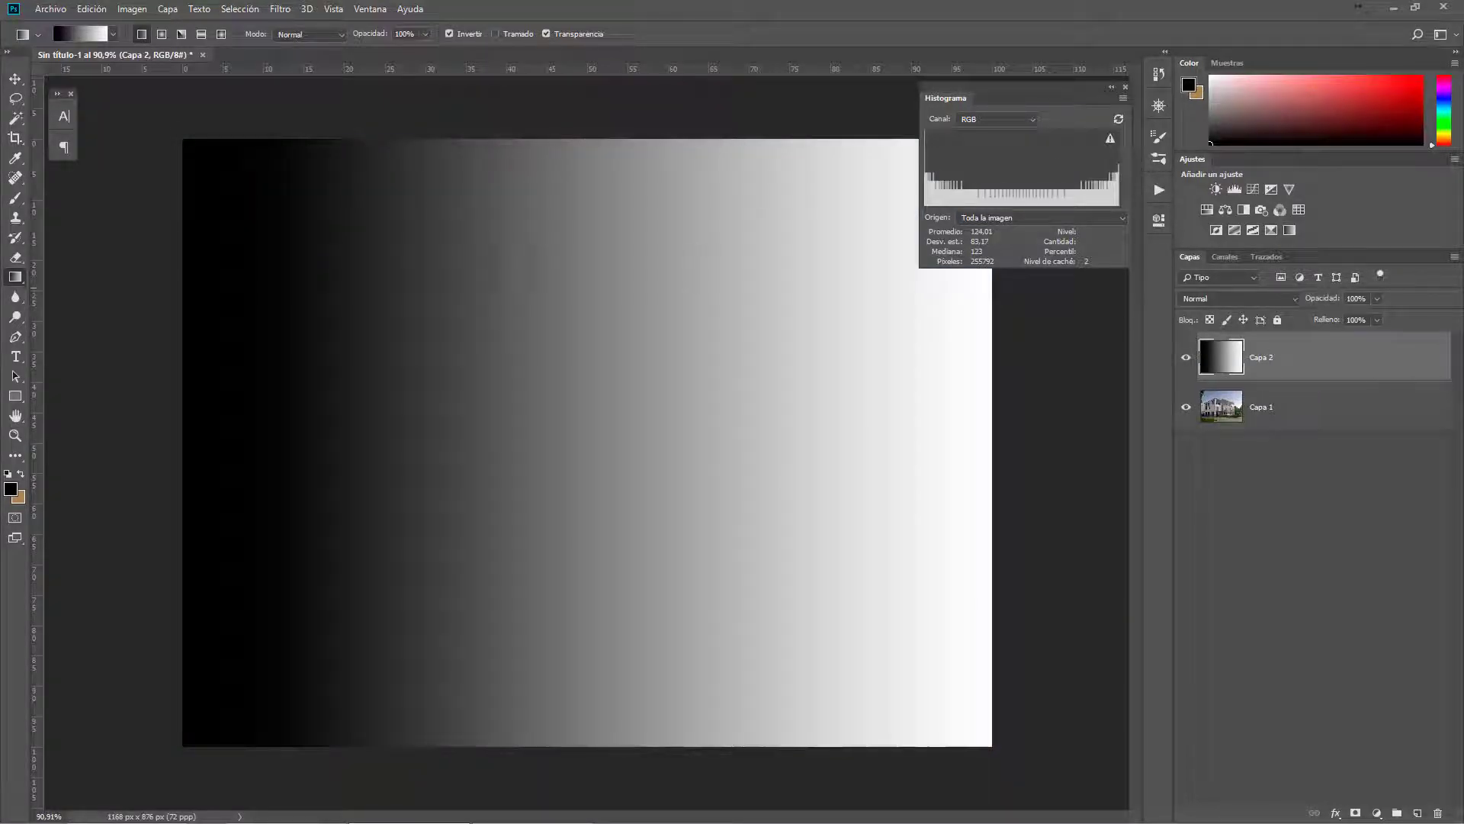
# - Add a Brillo/contraste adjustment layer above Capa 2 and arrange the histogram and its properties so that both can be seen together
pyautogui.click(1217, 189)
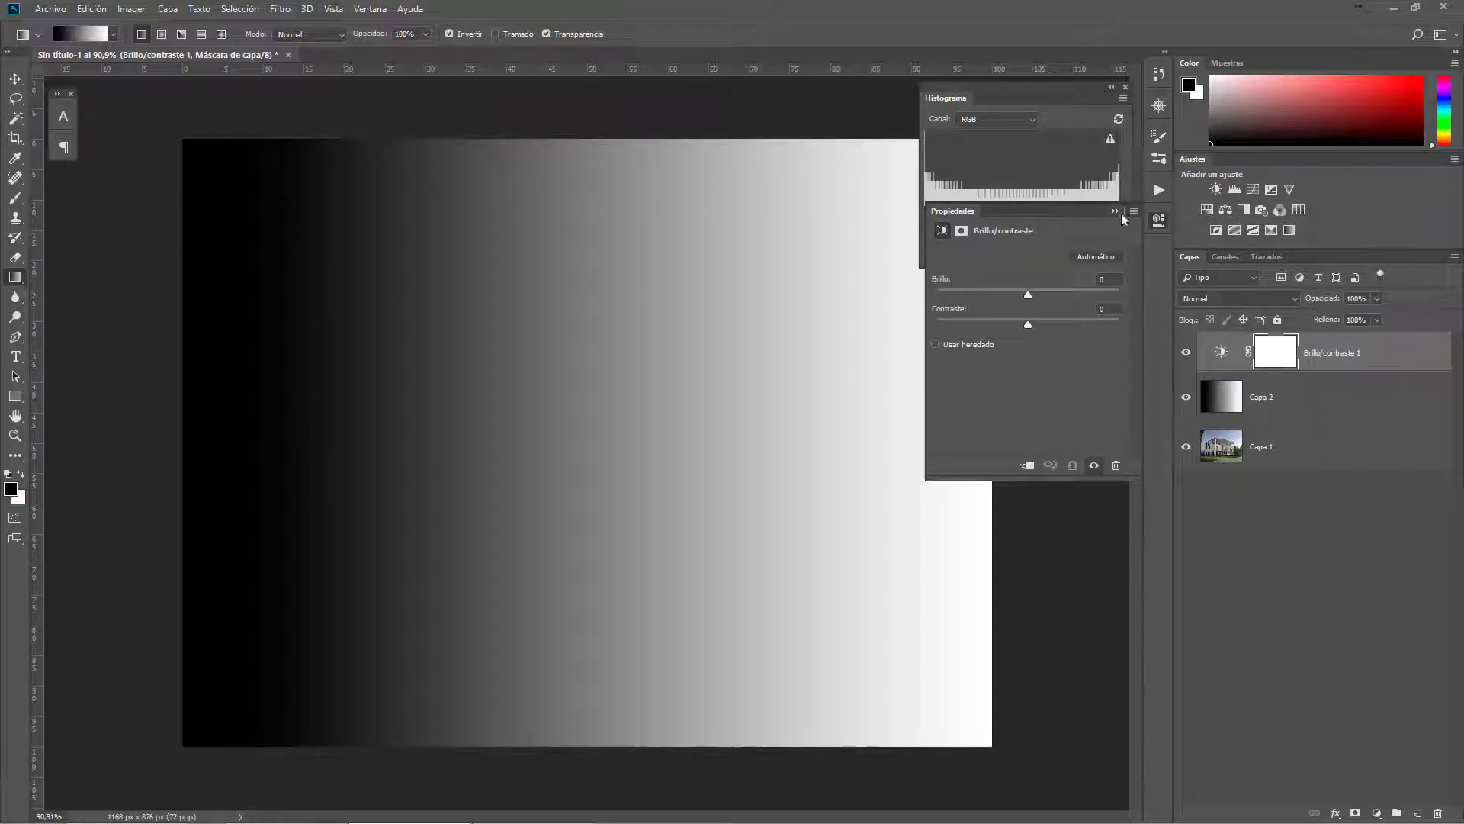
pyautogui.moveTo(1045, 90); pyautogui.dragTo(820, 302)
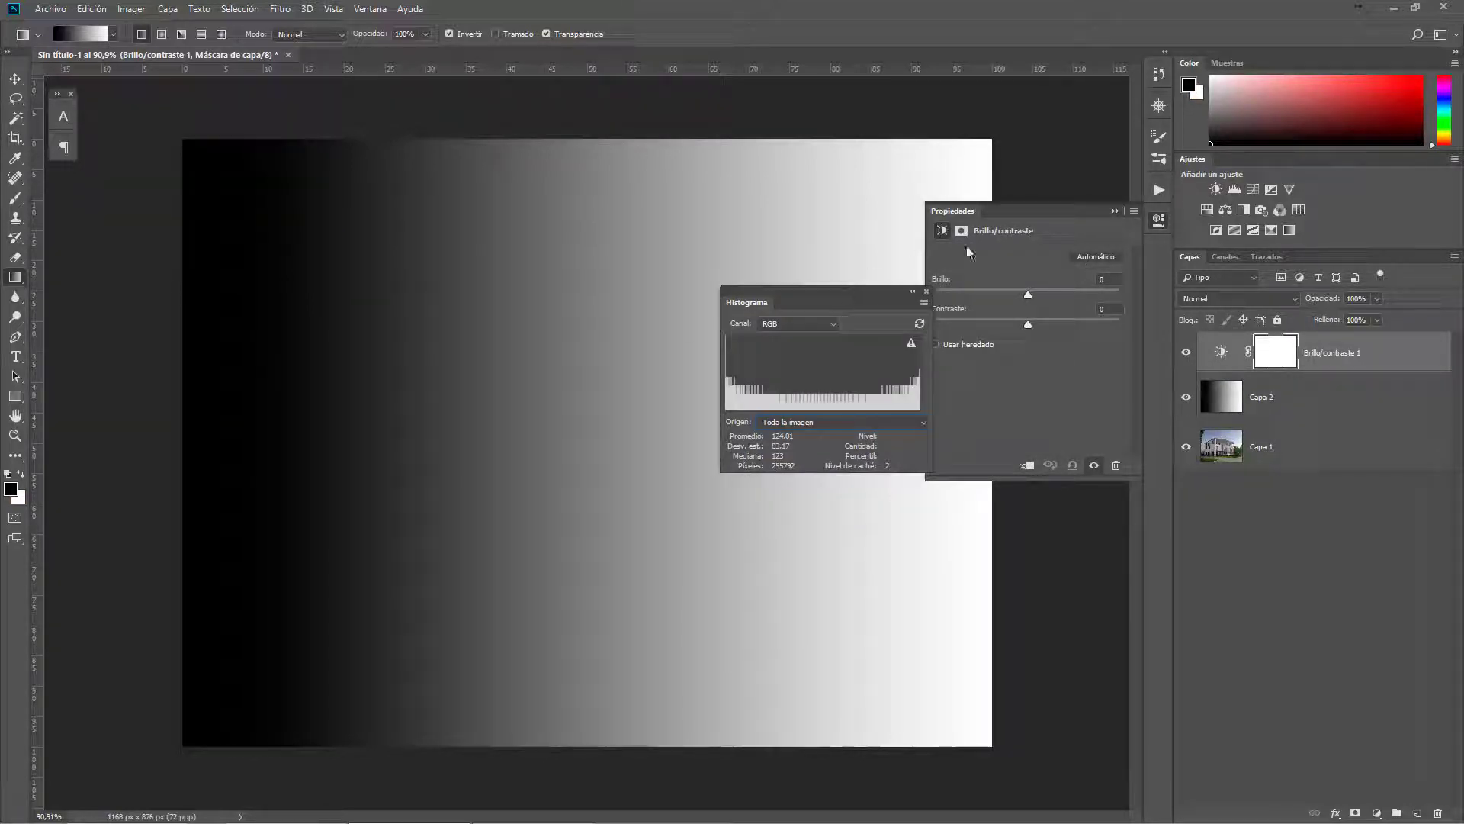
pyautogui.moveTo(1080, 211); pyautogui.dragTo(1073, 339)
pyautogui.moveTo(875, 284); pyautogui.dragTo(1068, 108)
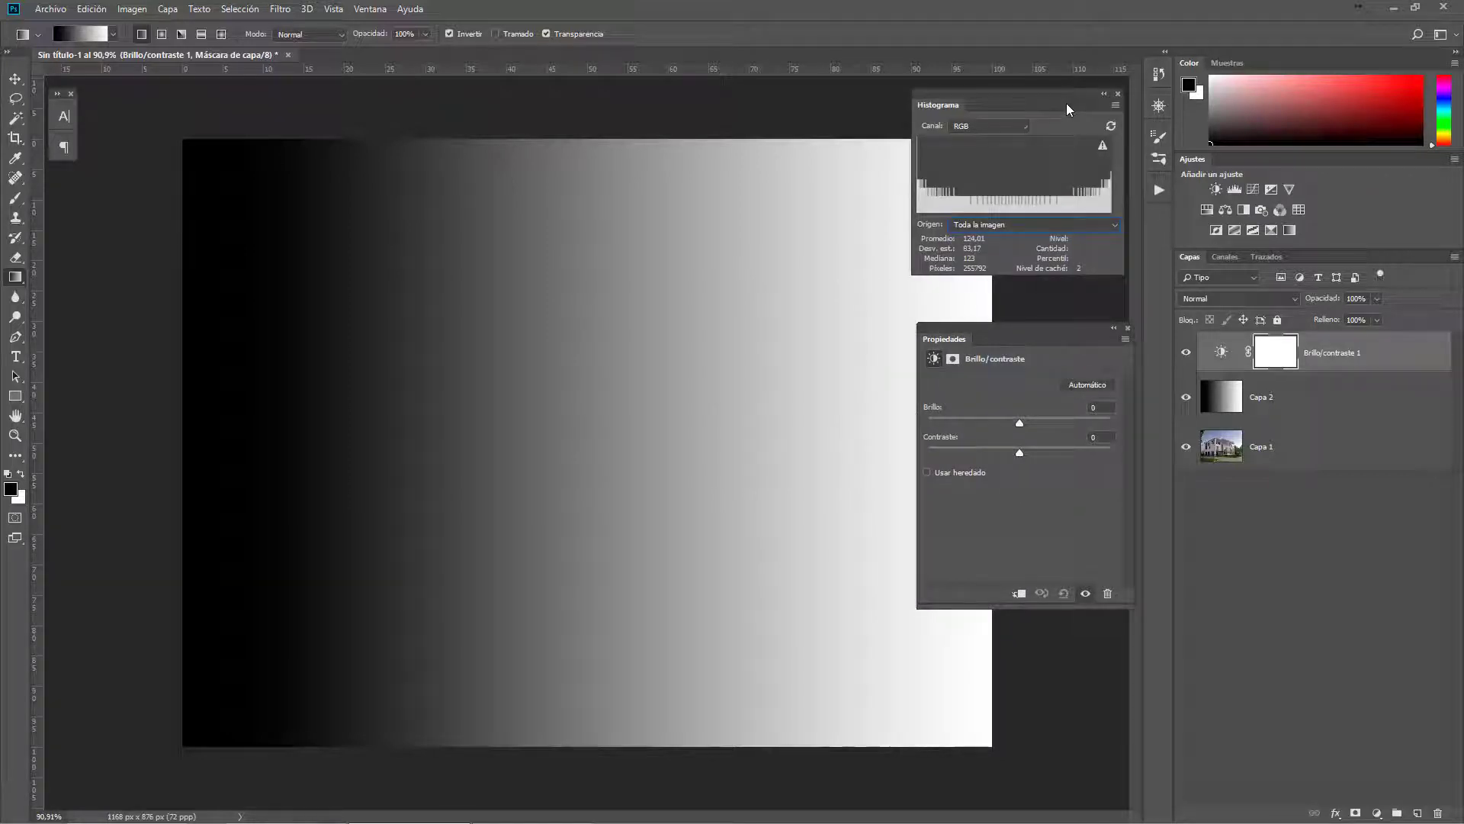
pyautogui.moveTo(1037, 331); pyautogui.dragTo(1036, 291)
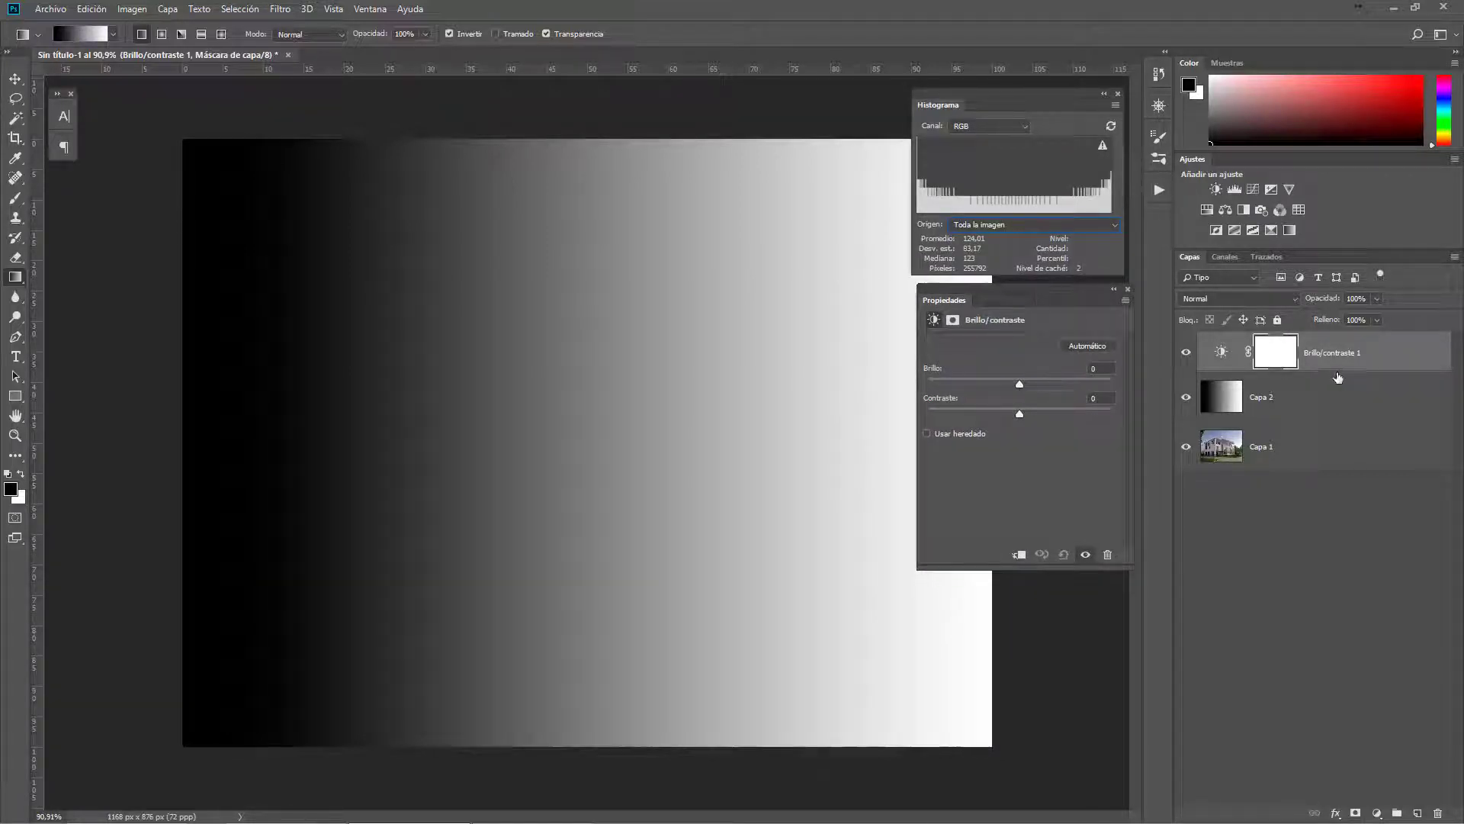
# - Set the adjustment layer's brightness to -52 and refresh the histogram, then try a higher brightness and undo it
pyautogui.click(1206, 354)
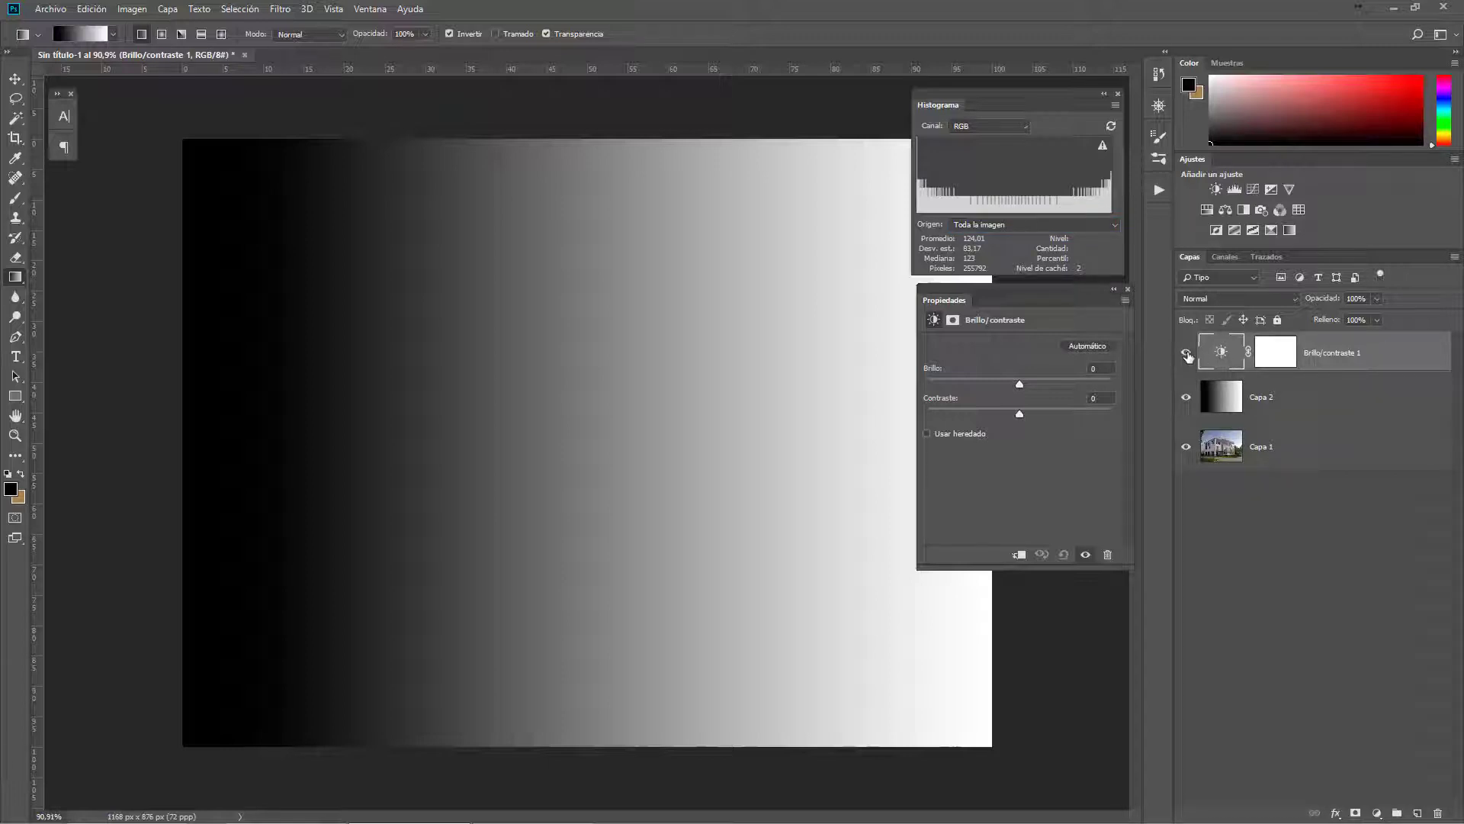
pyautogui.moveTo(1024, 380); pyautogui.dragTo(987, 384)
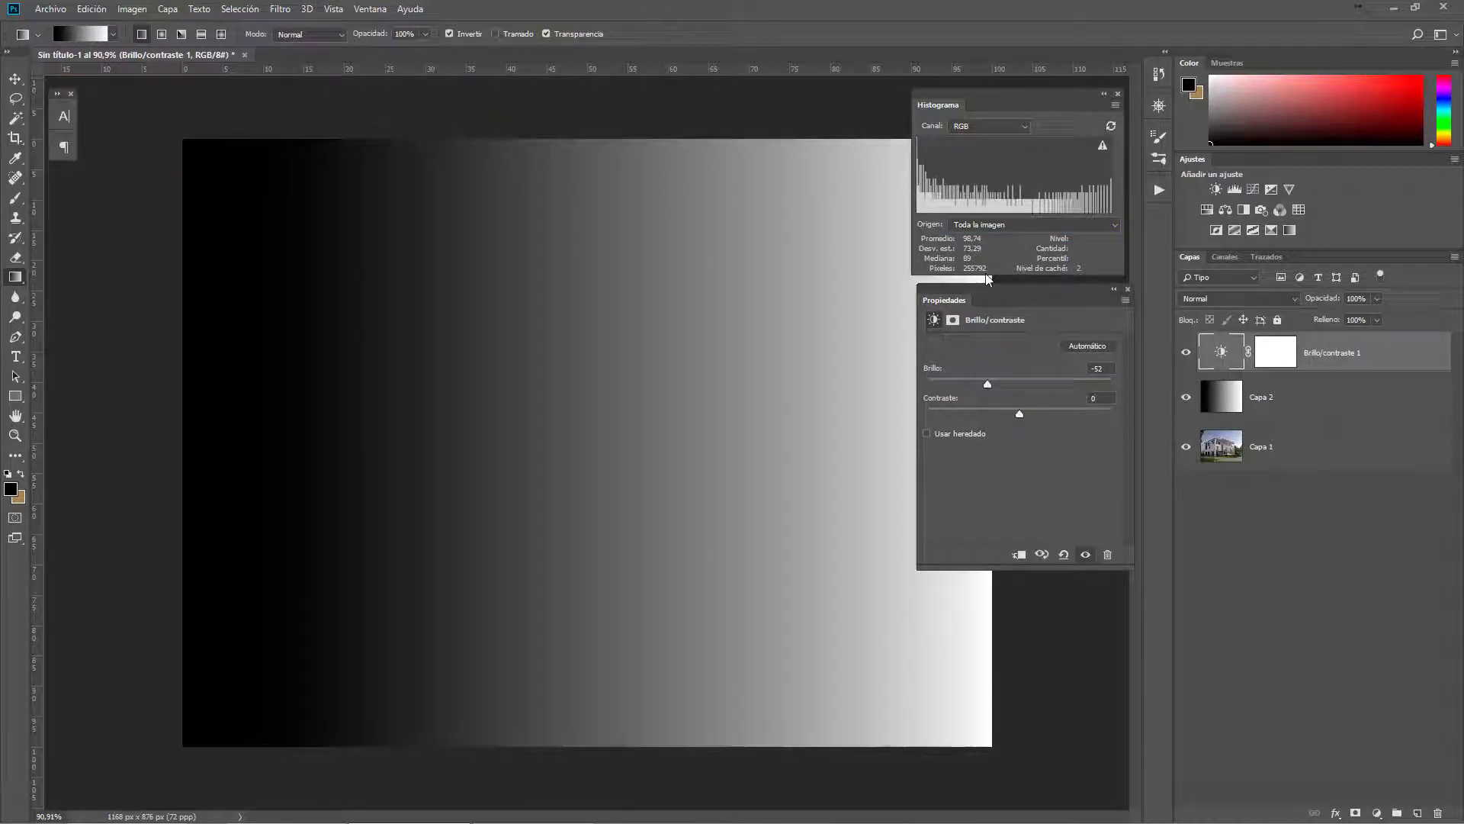
pyautogui.click(1112, 125)
pyautogui.moveTo(988, 384); pyautogui.dragTo(1045, 390)
pyautogui.hotkey('ctrl', 'z')
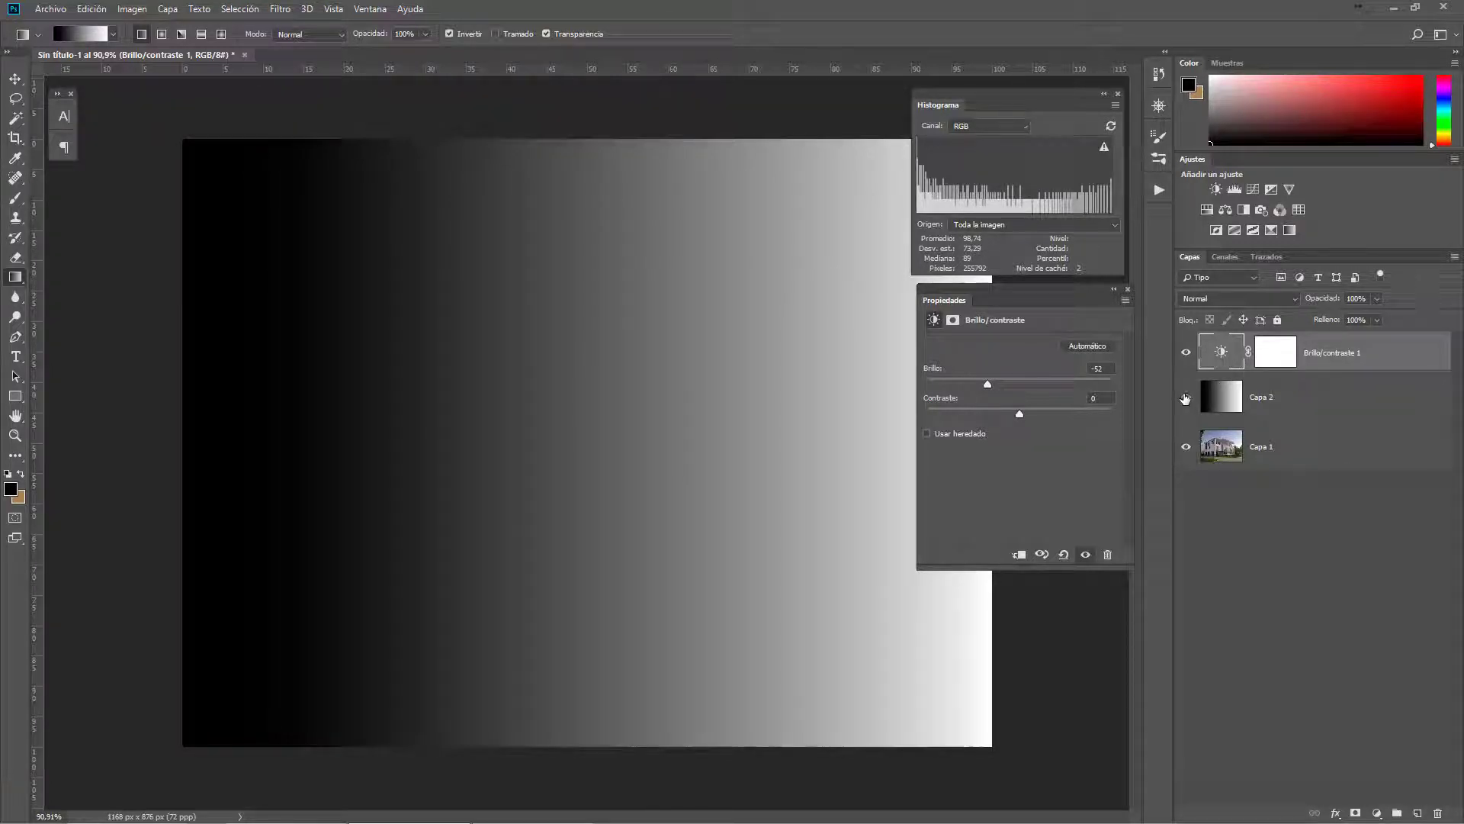
# - Compare the effect of the adjustment with the gradient layer Capa 2 hidden and shown
pyautogui.click(1185, 397)
pyautogui.click(1185, 397)
pyautogui.click(1186, 397)
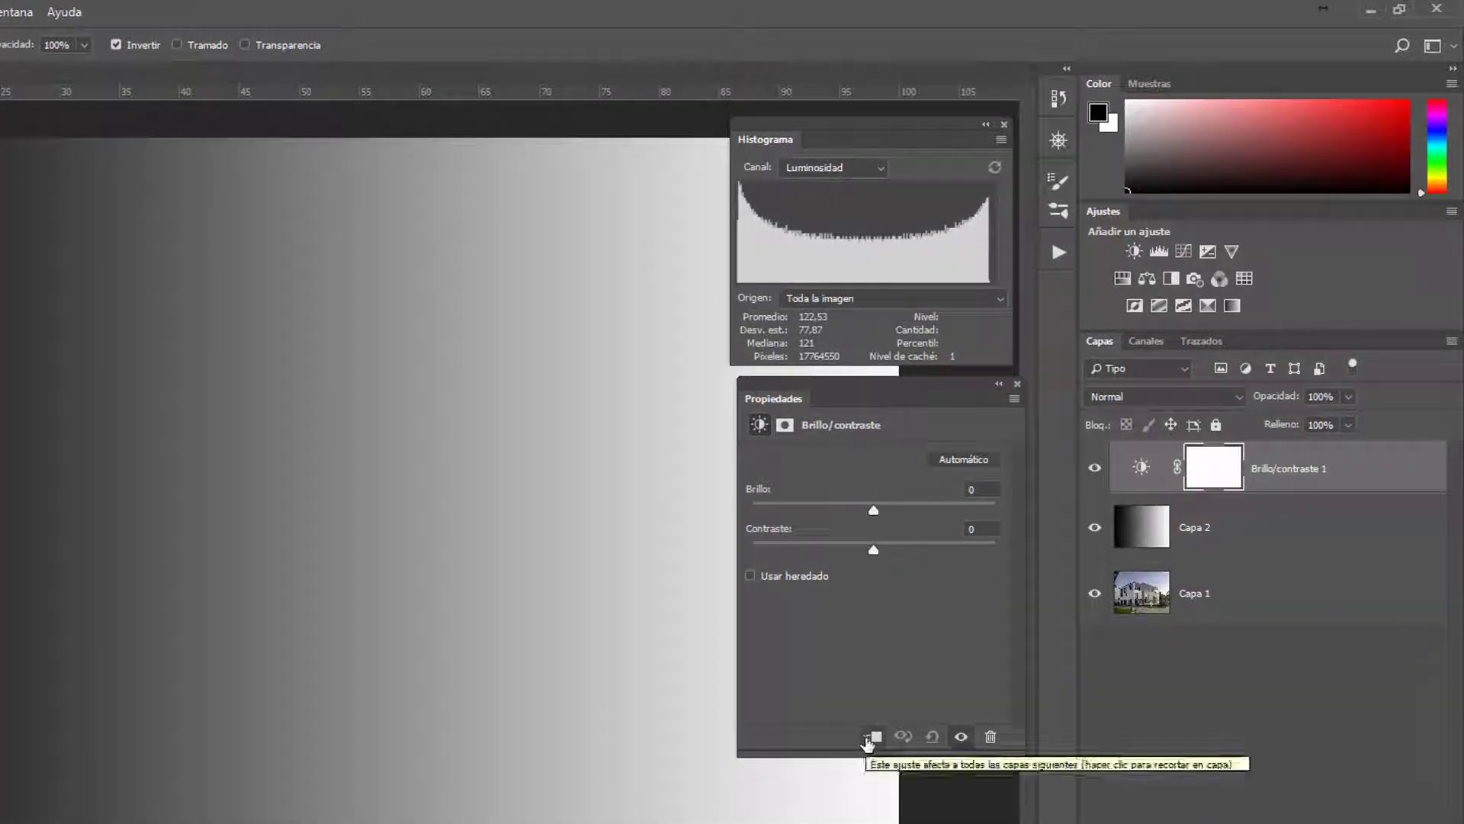
# - Try clipping the Brillo/contraste adjustment to Capa 2, and release the clipping so it affects all layers below
pyautogui.click(873, 739)
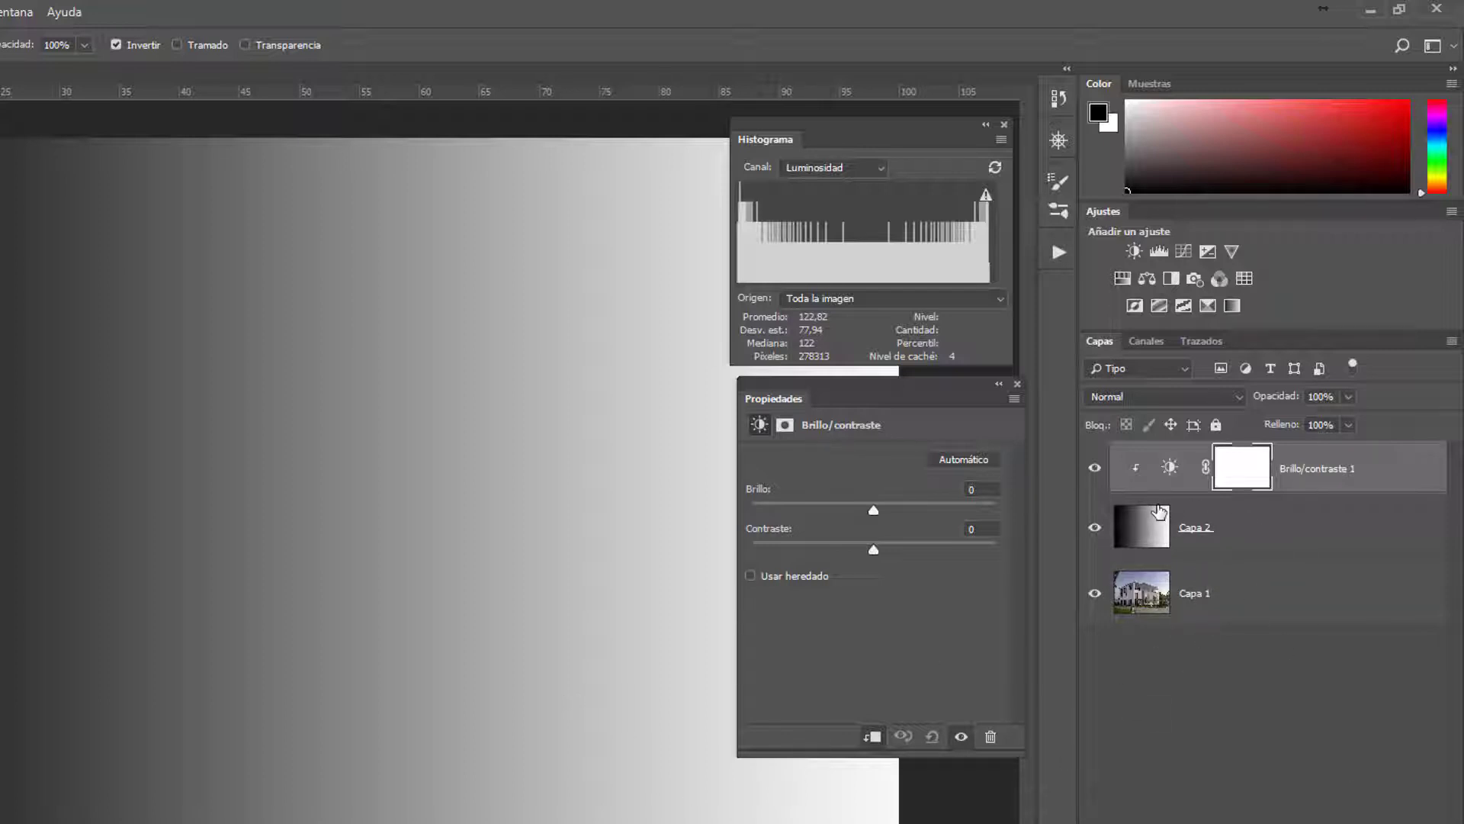
pyautogui.click(871, 736)
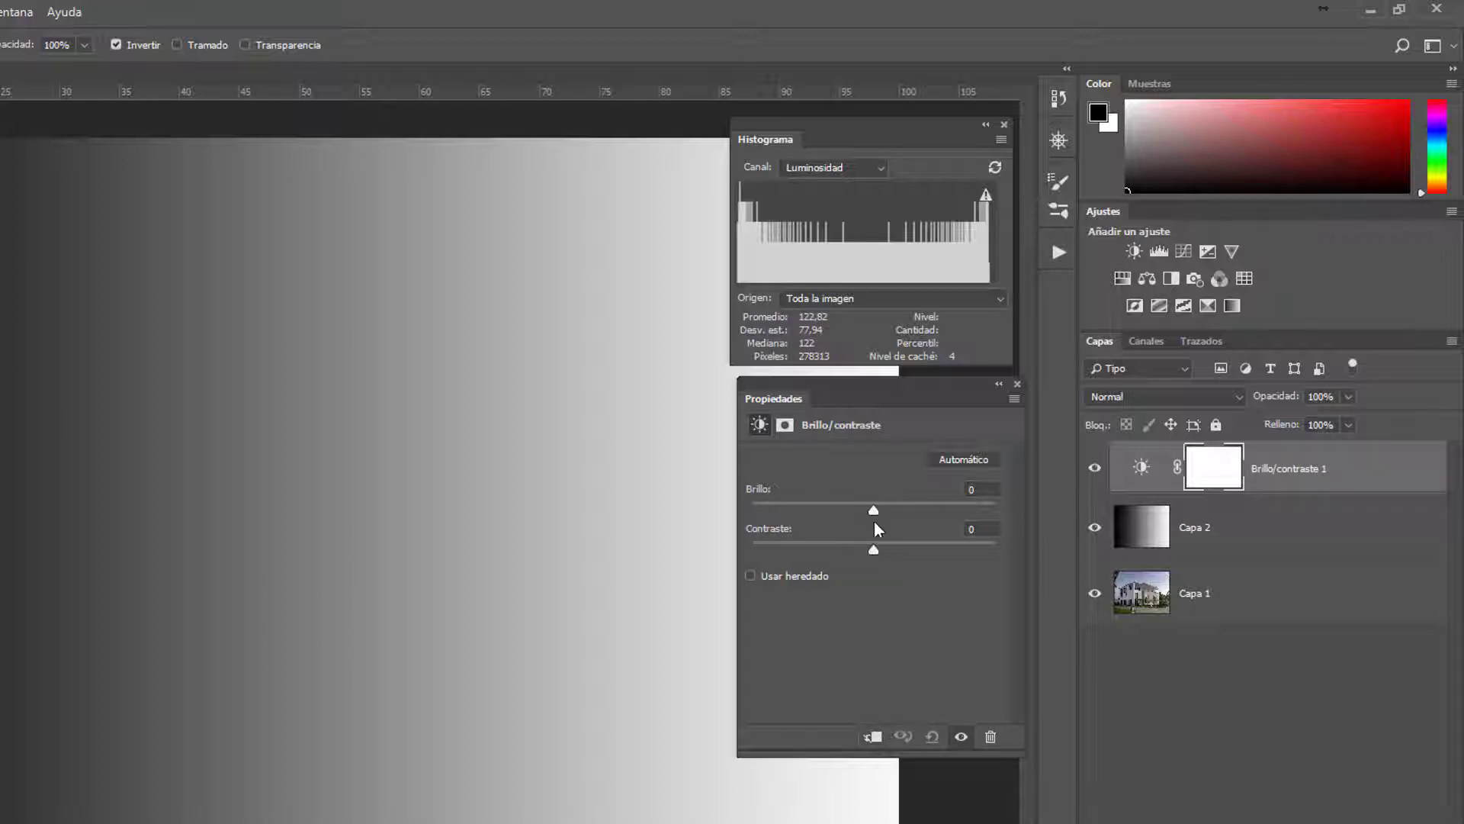
# - Set the adjustment layer's brightness to -65 and contrast to 27, and compare the result with its previous state
pyautogui.moveTo(874, 510); pyautogui.dragTo(907, 551)
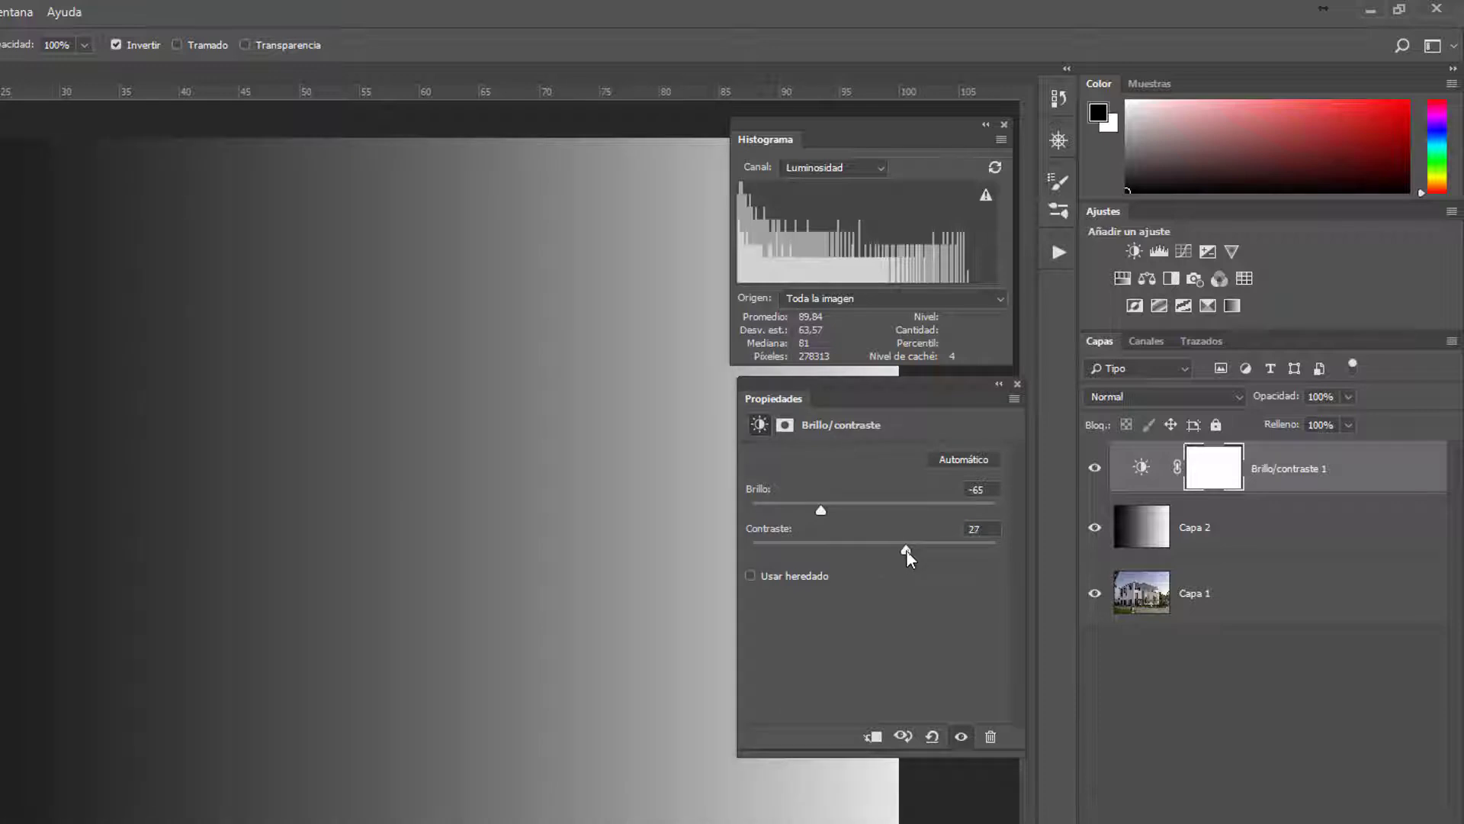
pyautogui.click(903, 736)
pyautogui.click(903, 736)
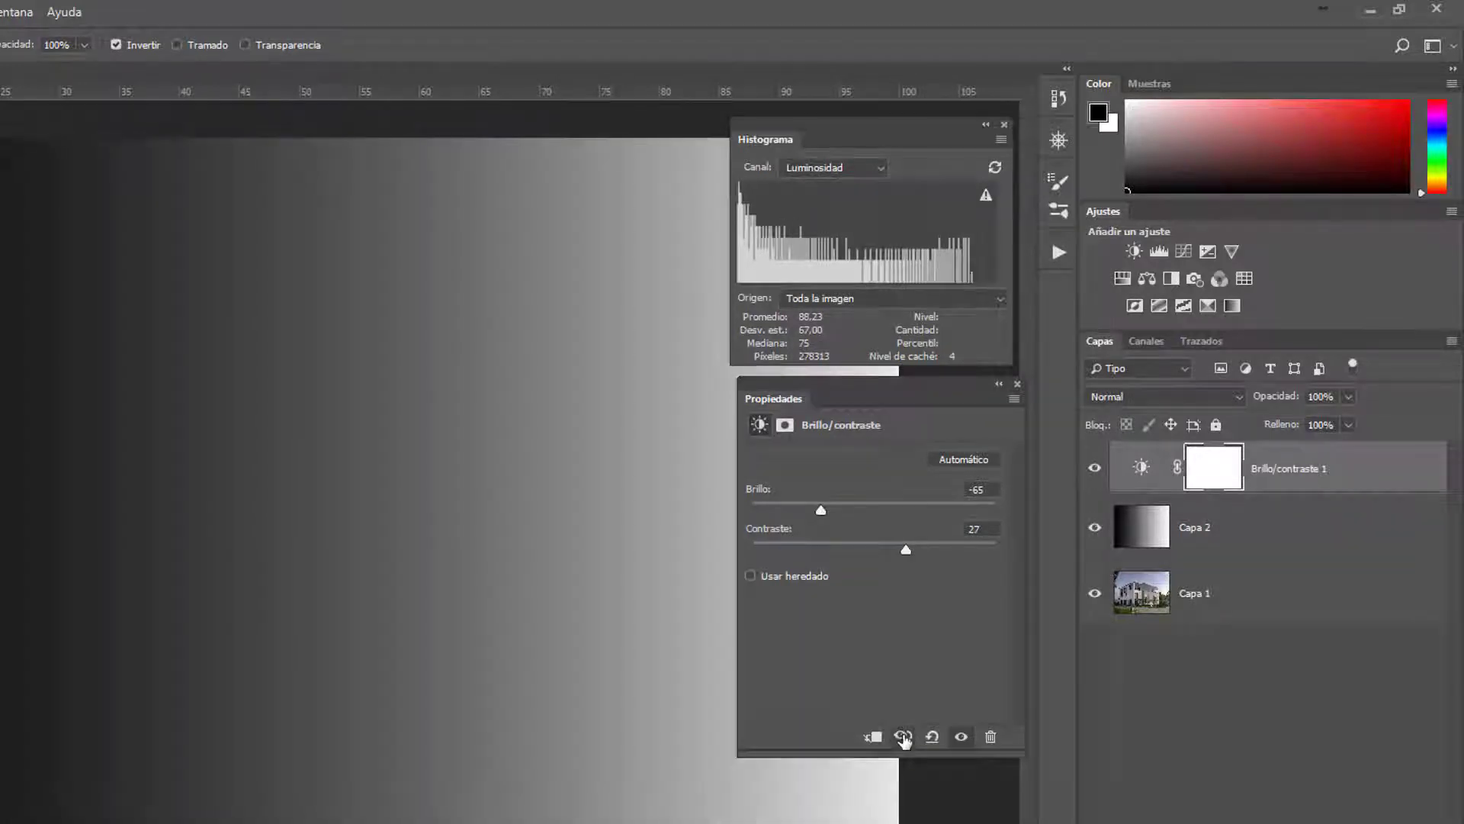
pyautogui.click(903, 736)
pyautogui.click(903, 741)
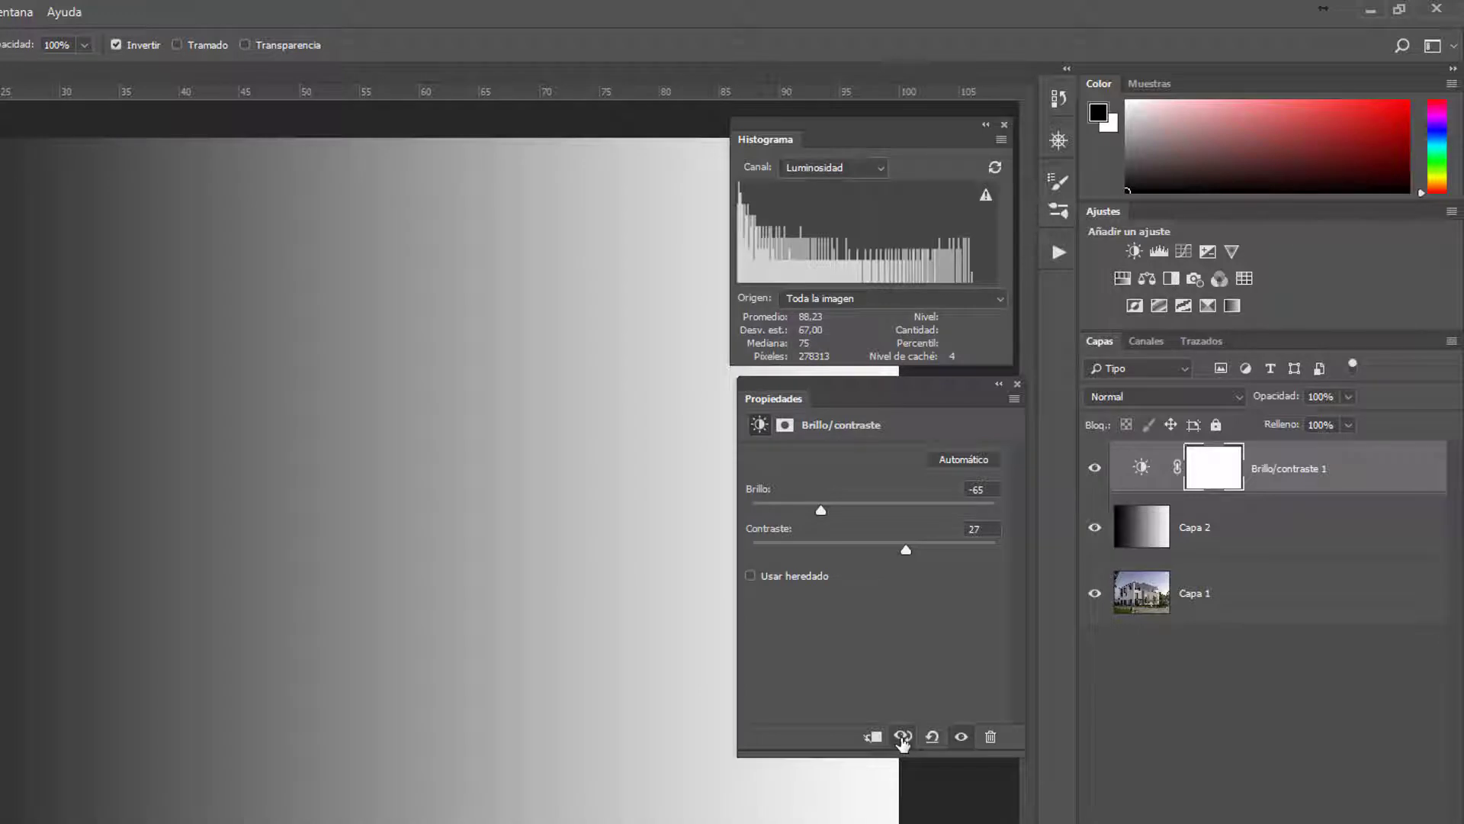
# - Compare the Brillo/contraste adjustment repeatedly with its previous state on the gradient
pyautogui.click(903, 741)
pyautogui.click(903, 741)
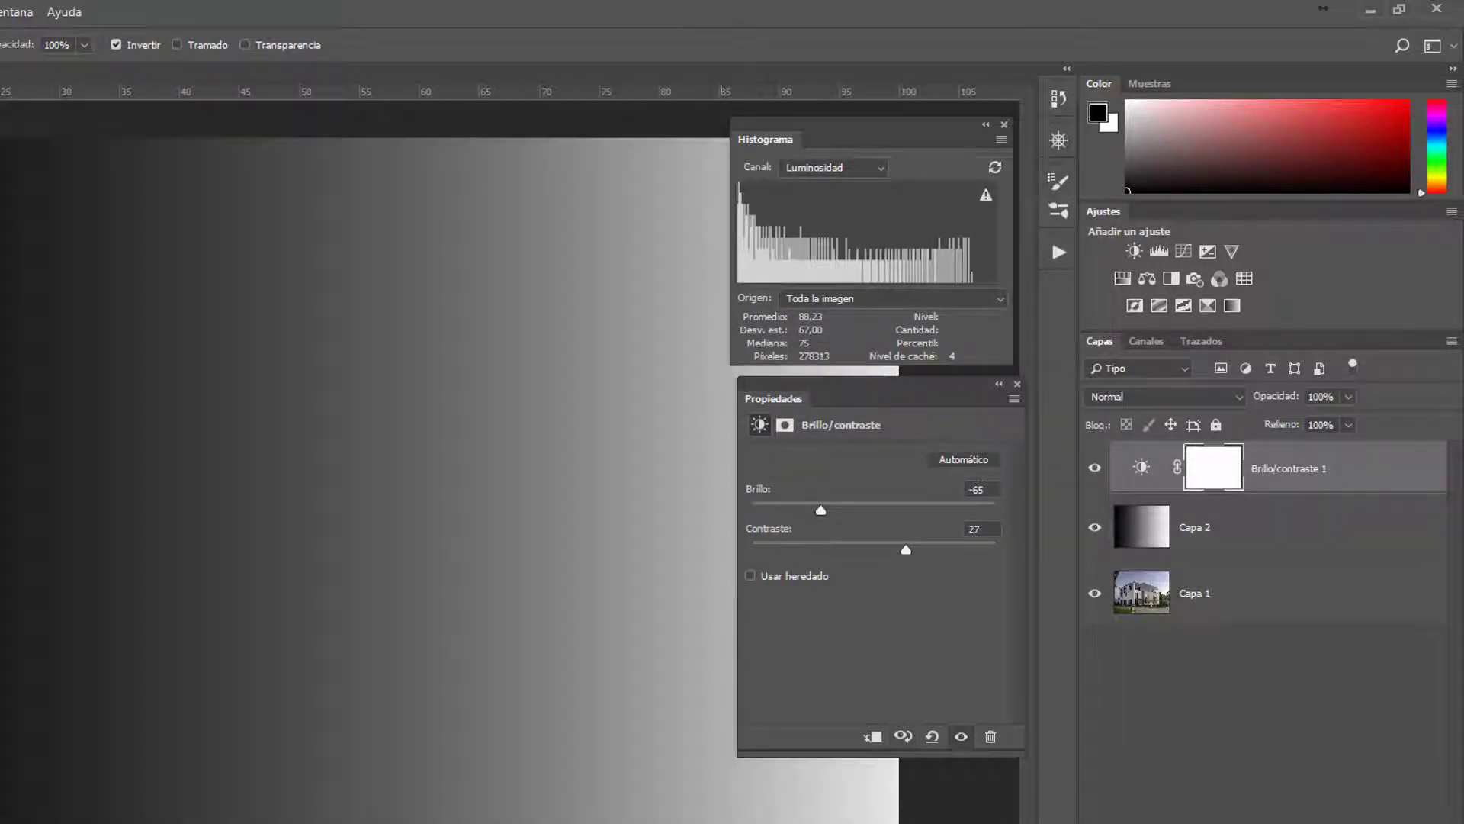
pyautogui.click(903, 736)
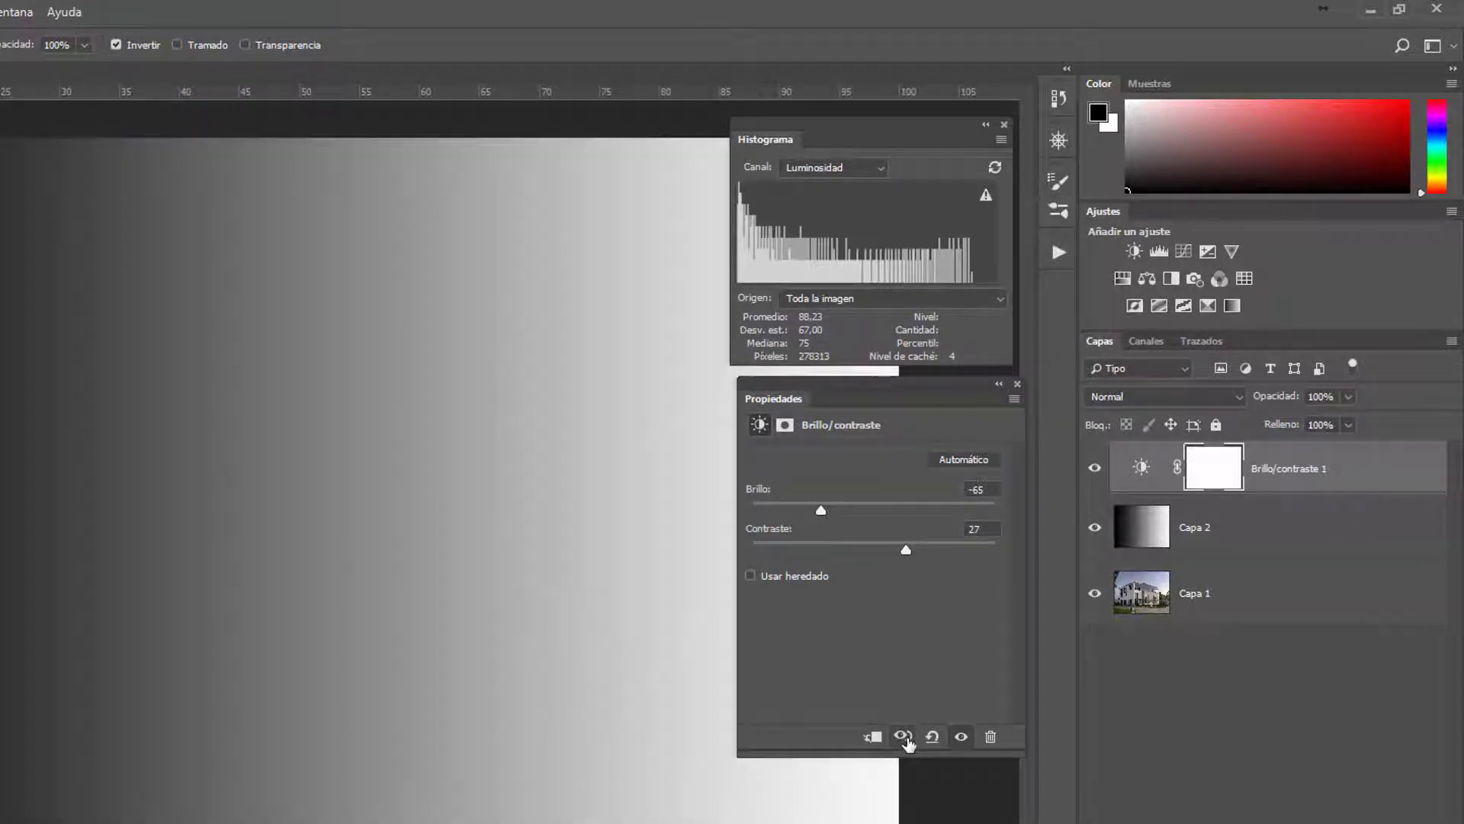
pyautogui.click(903, 736)
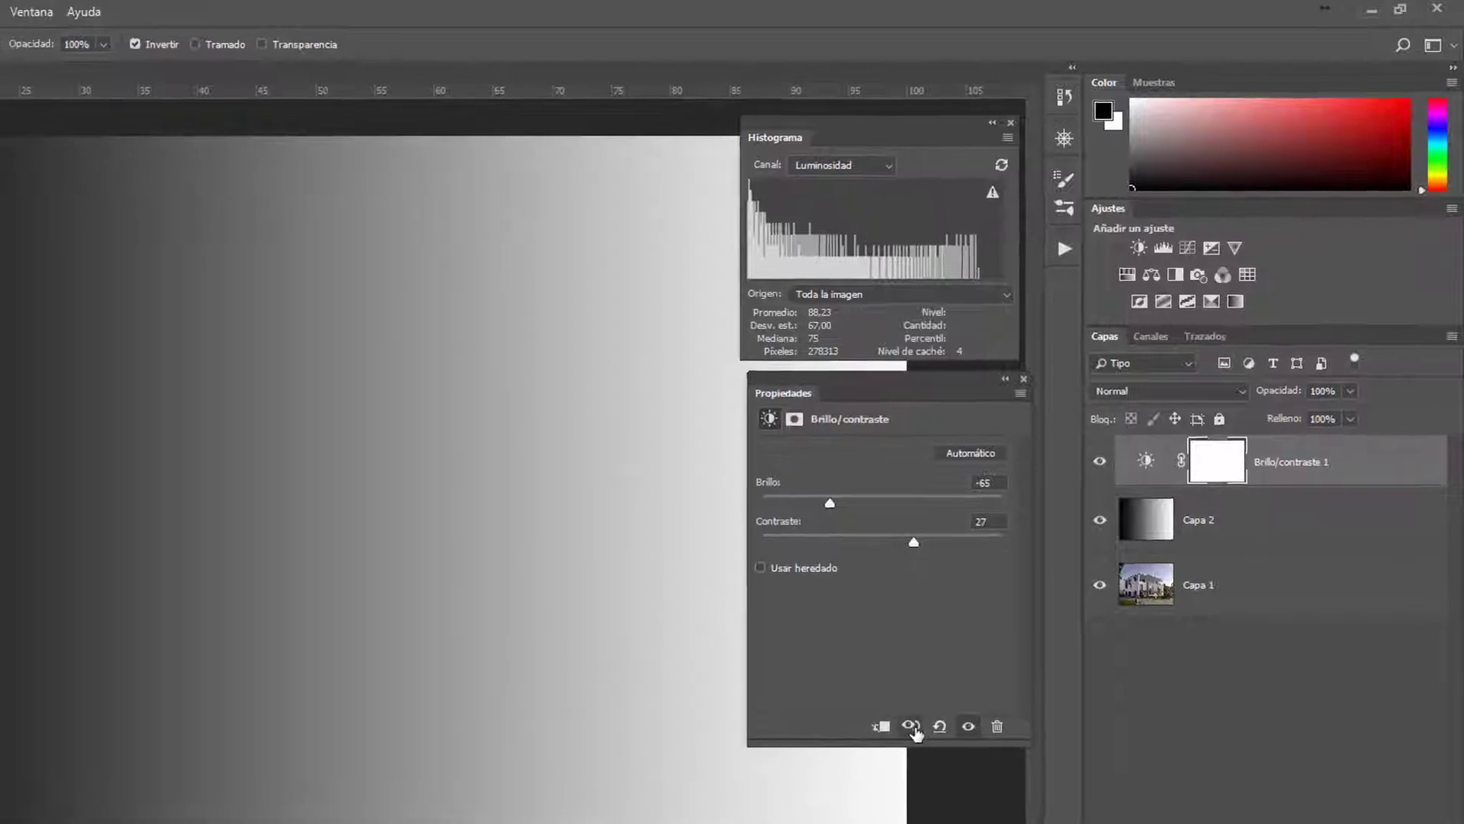
pyautogui.click(913, 730)
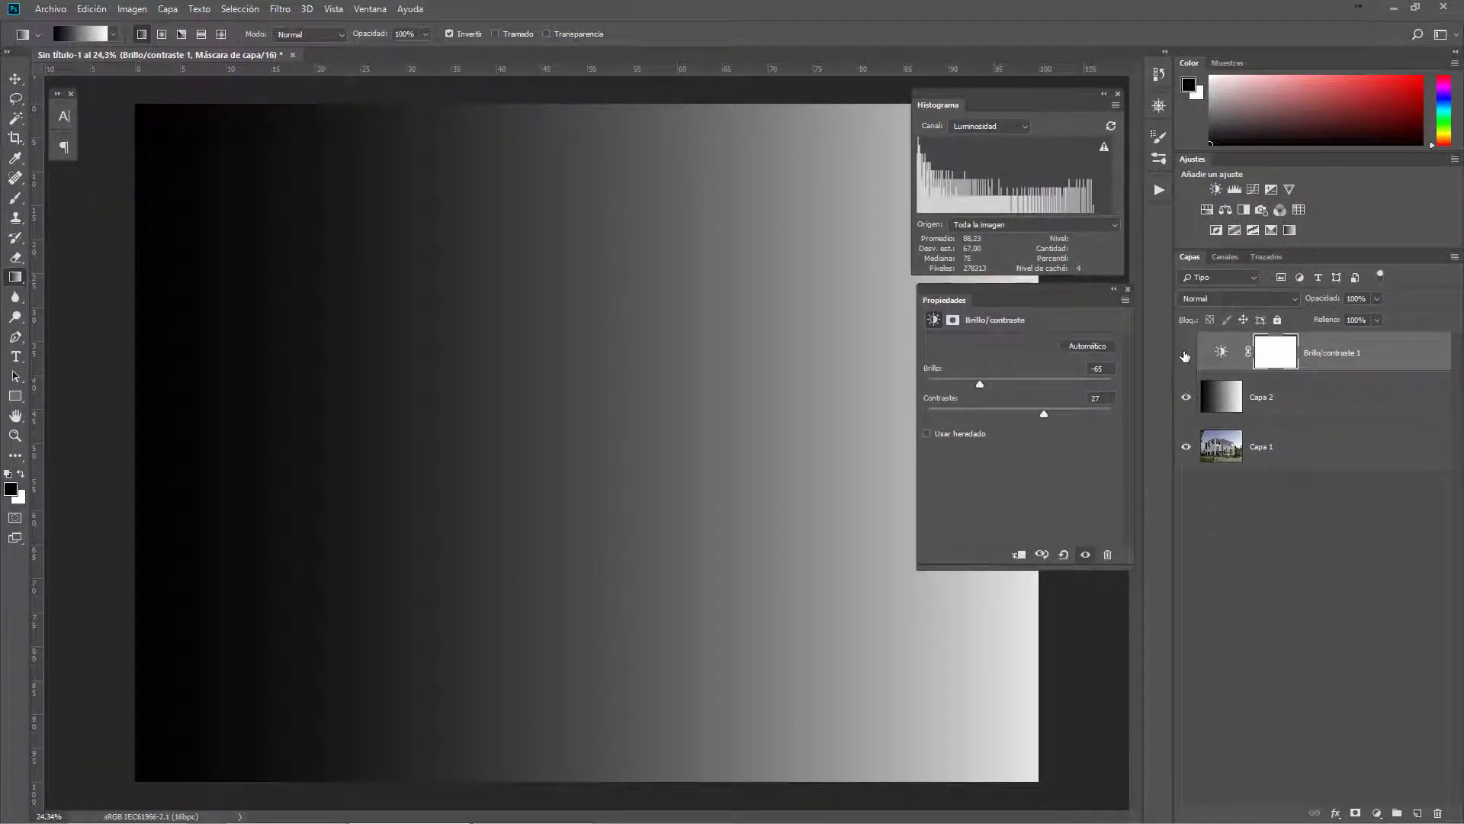
# - Hide and show the Brillo/contraste 1 layer several times to compare the gradient with and without the adjustment
pyautogui.click(1185, 356)
pyautogui.click(1186, 355)
pyautogui.click(1187, 356)
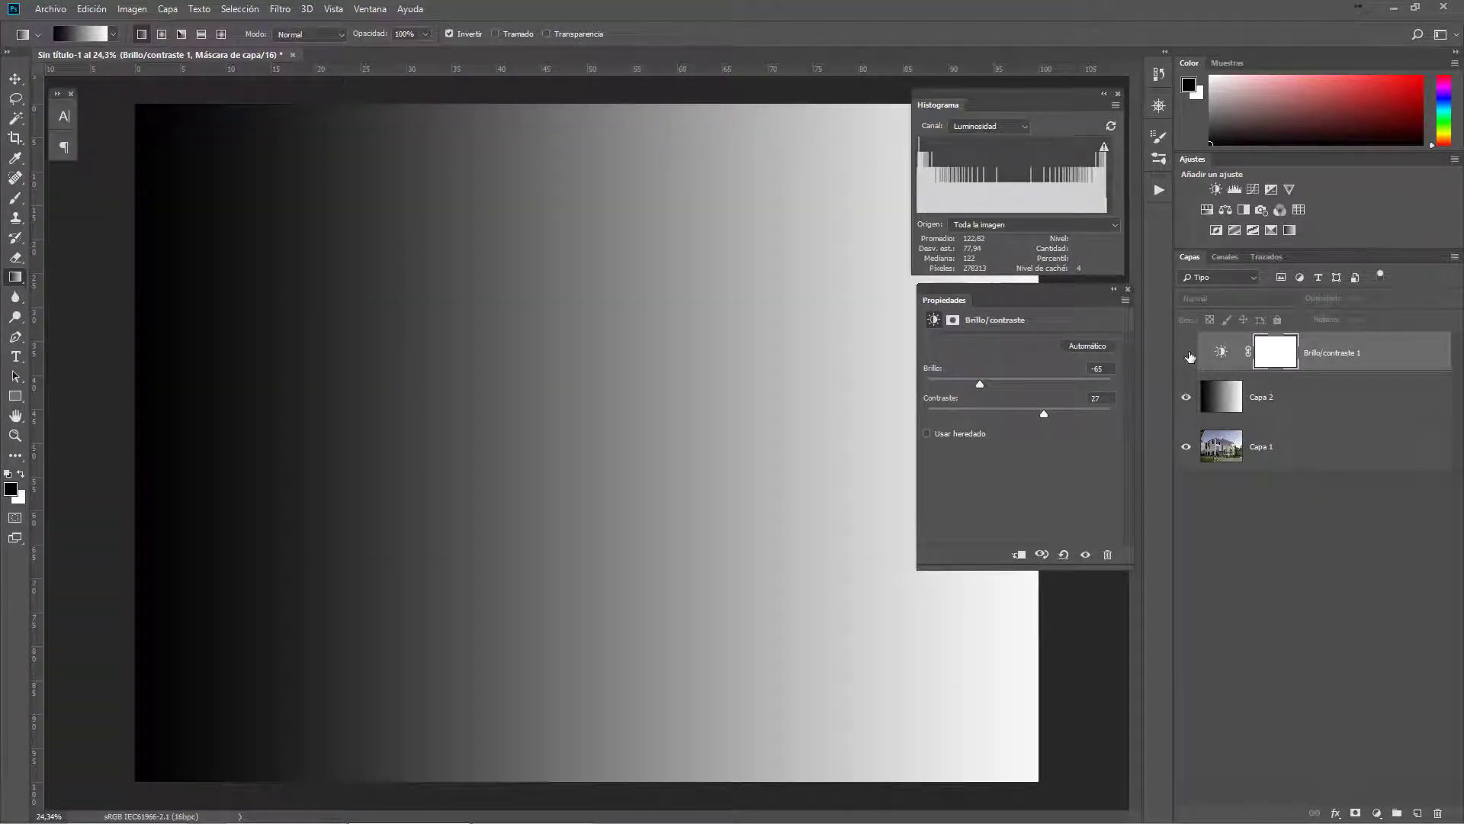
pyautogui.click(1186, 356)
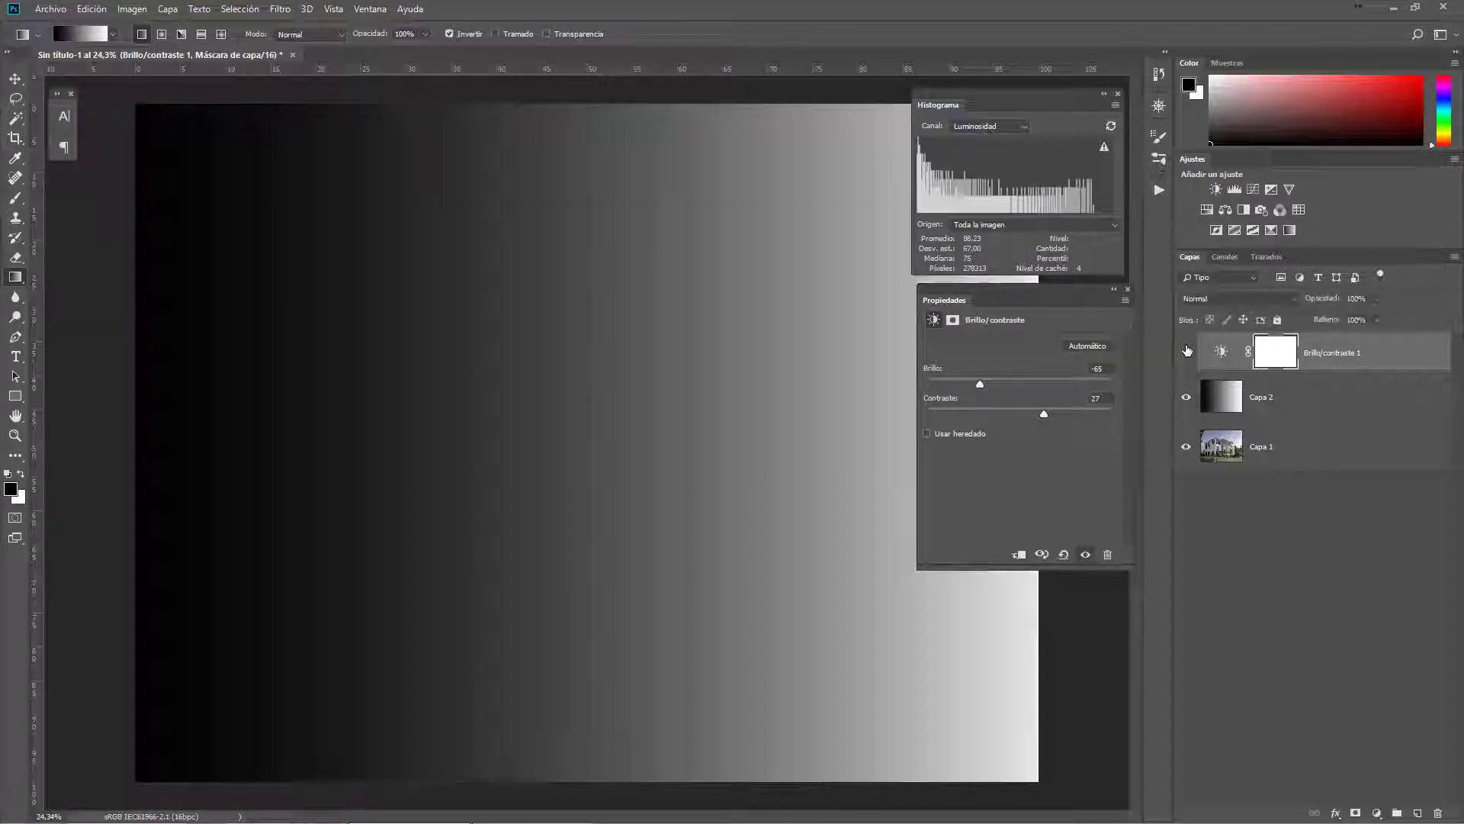
pyautogui.click(1187, 355)
pyautogui.click(1186, 354)
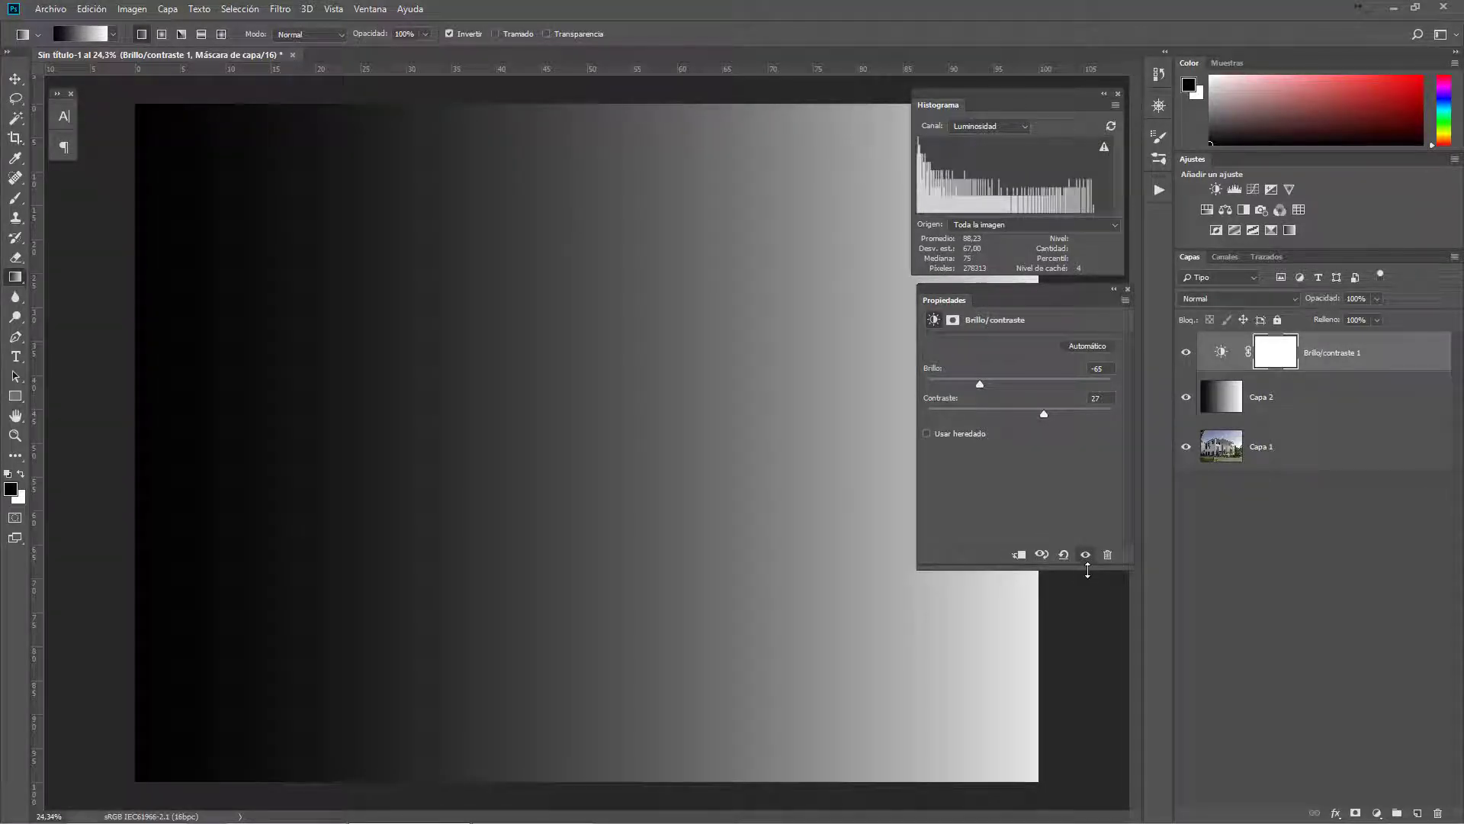
pyautogui.click(1086, 556)
pyautogui.click(1081, 557)
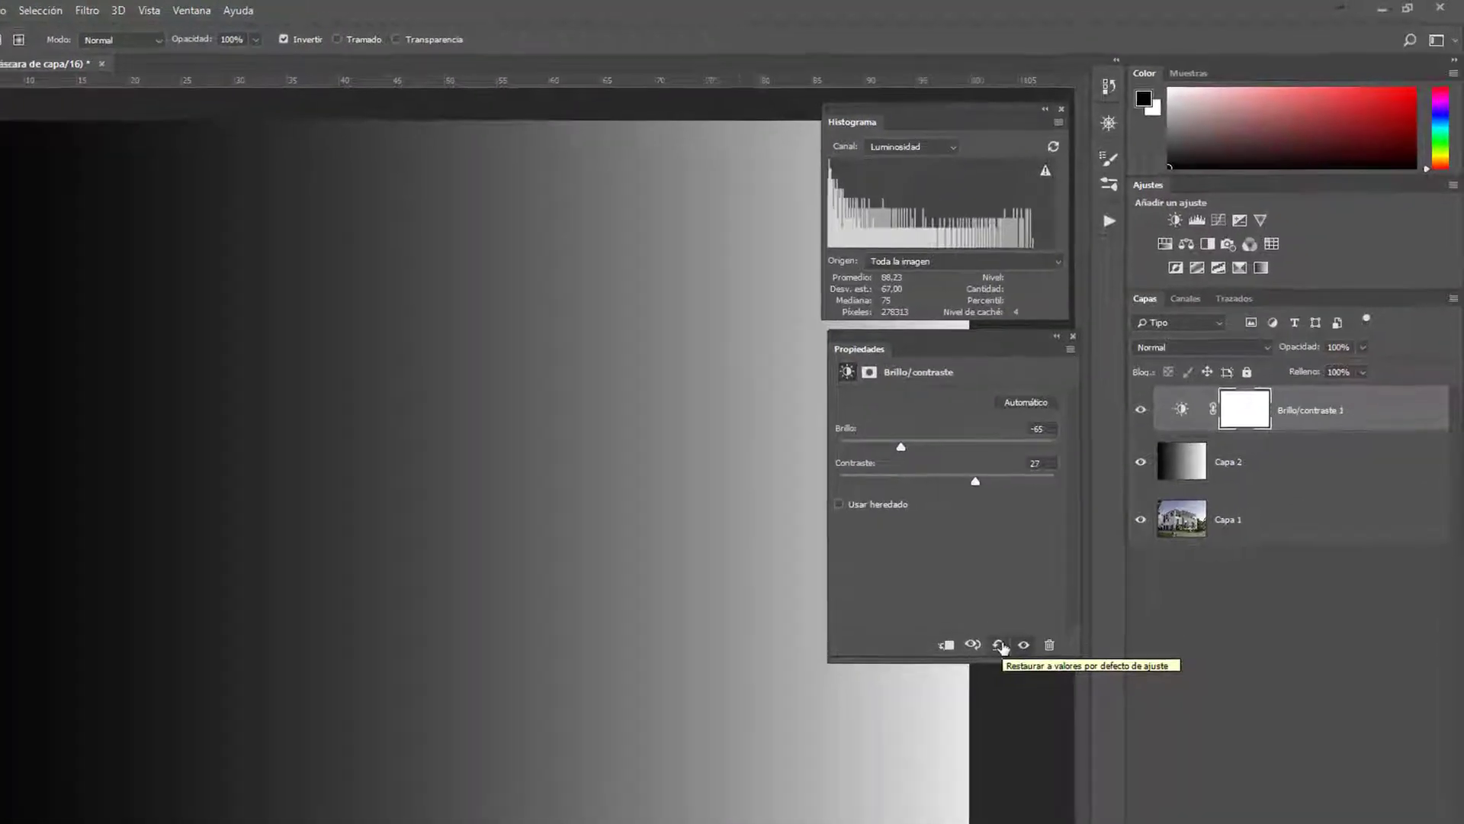
# - Restore the adjustment's default values, try a contrast of 100, and restore the defaults again
pyautogui.click(965, 692)
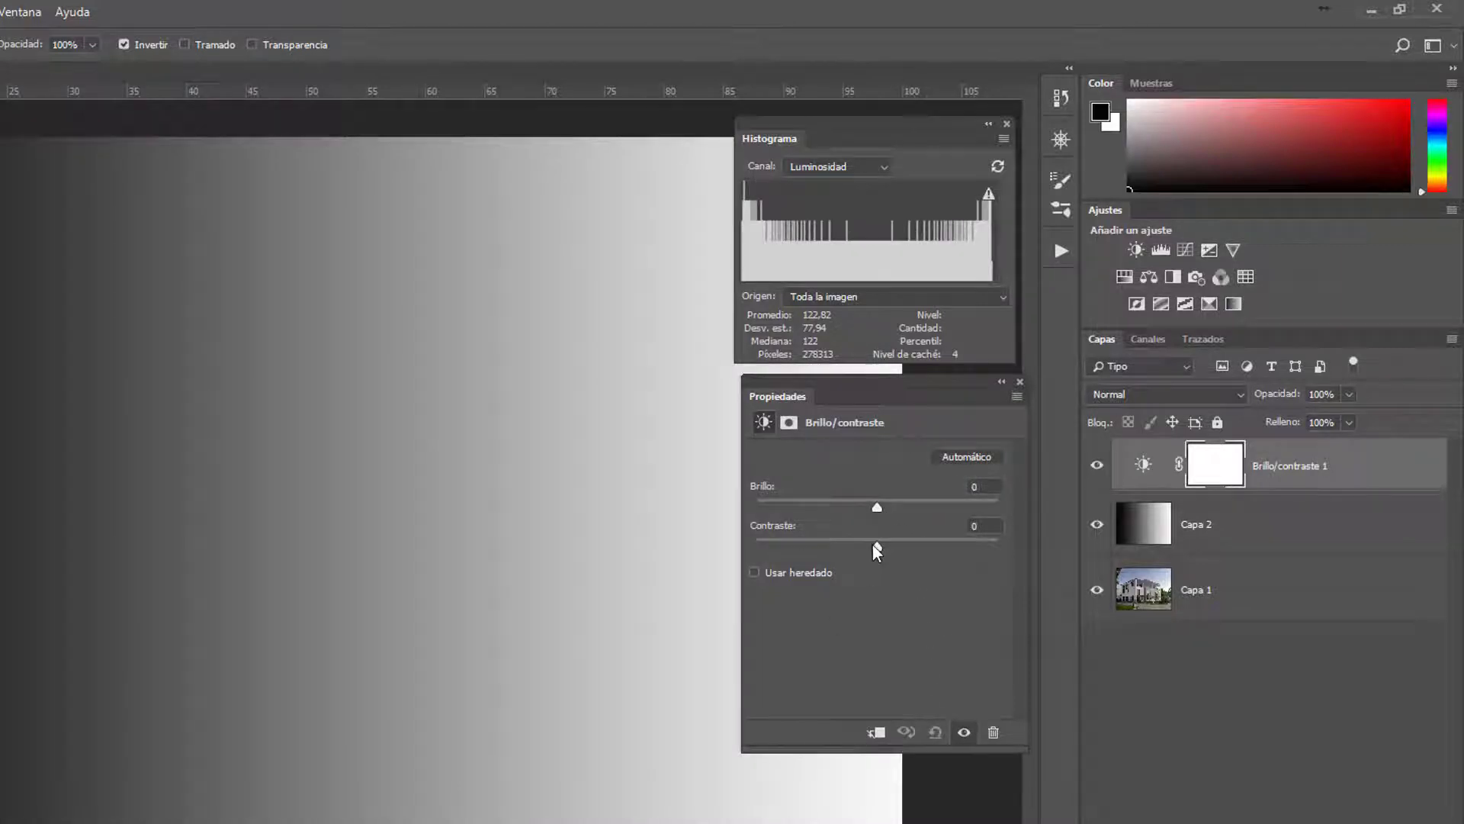
pyautogui.moveTo(877, 546); pyautogui.dragTo(1013, 549)
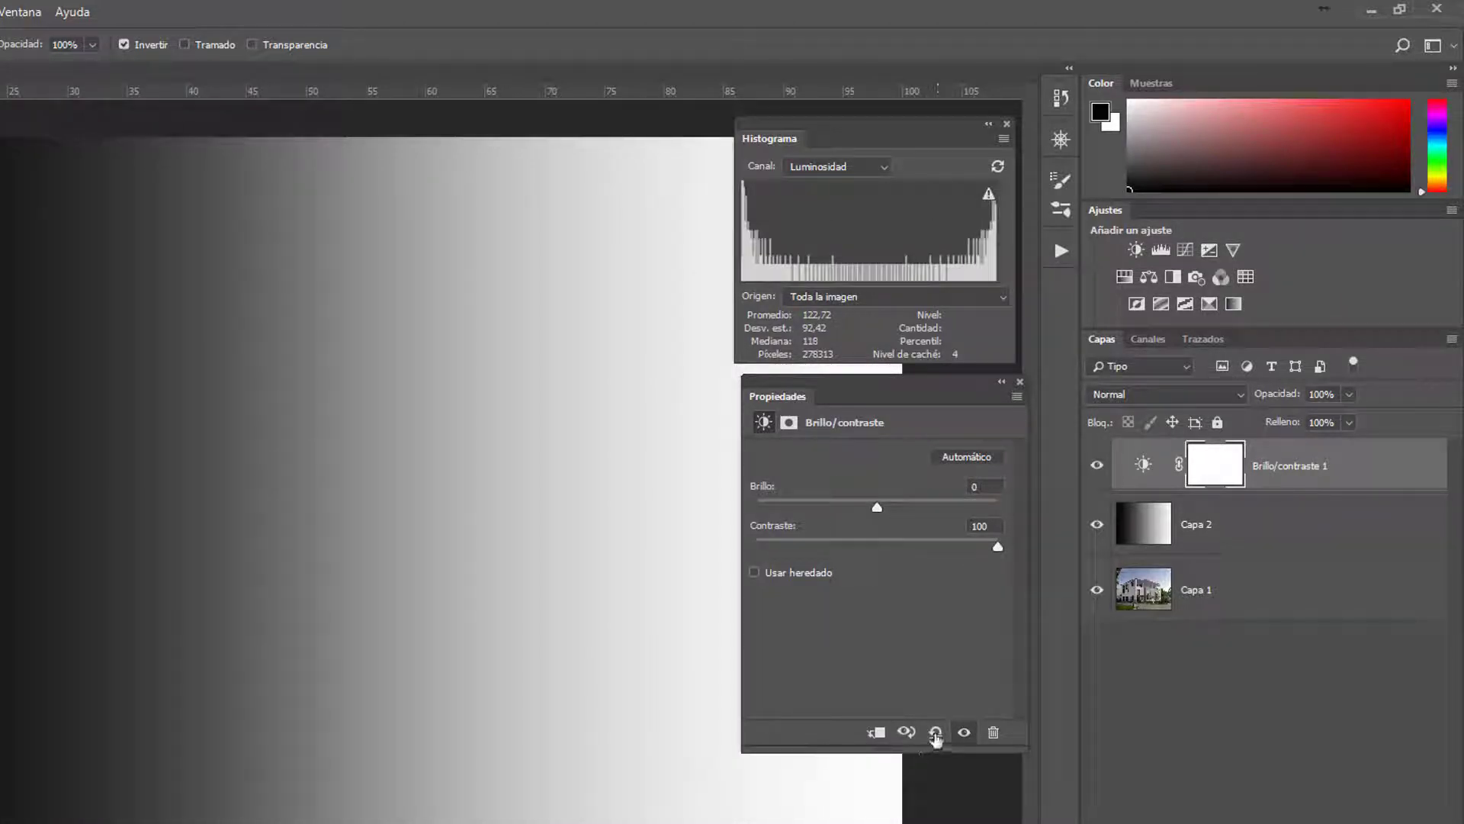
pyautogui.click(935, 734)
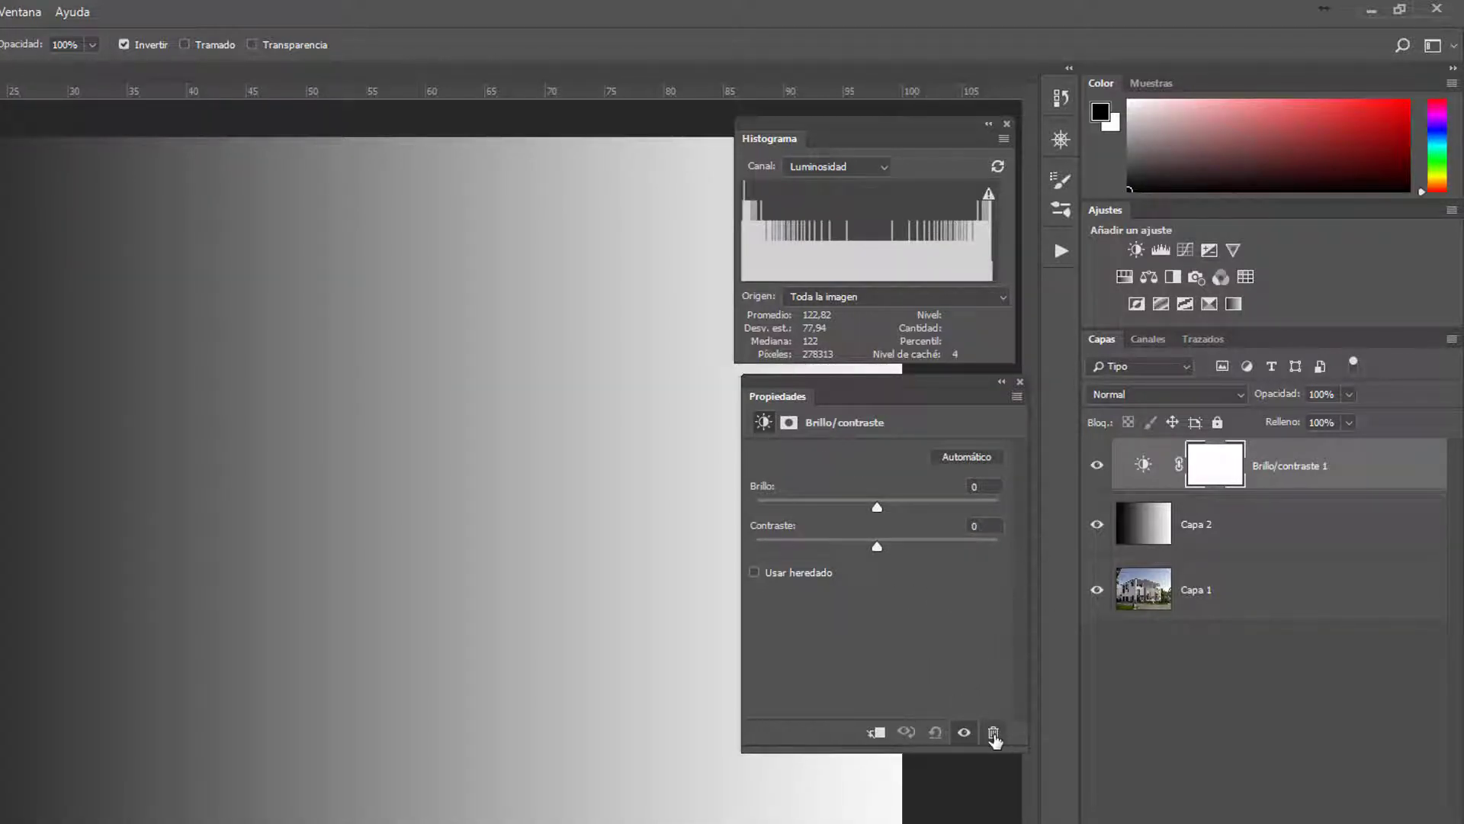
# - Delete the Brillo/contraste 1 layer, and add a new Brillo/contraste adjustment layer above Capa 2
pyautogui.click(993, 734)
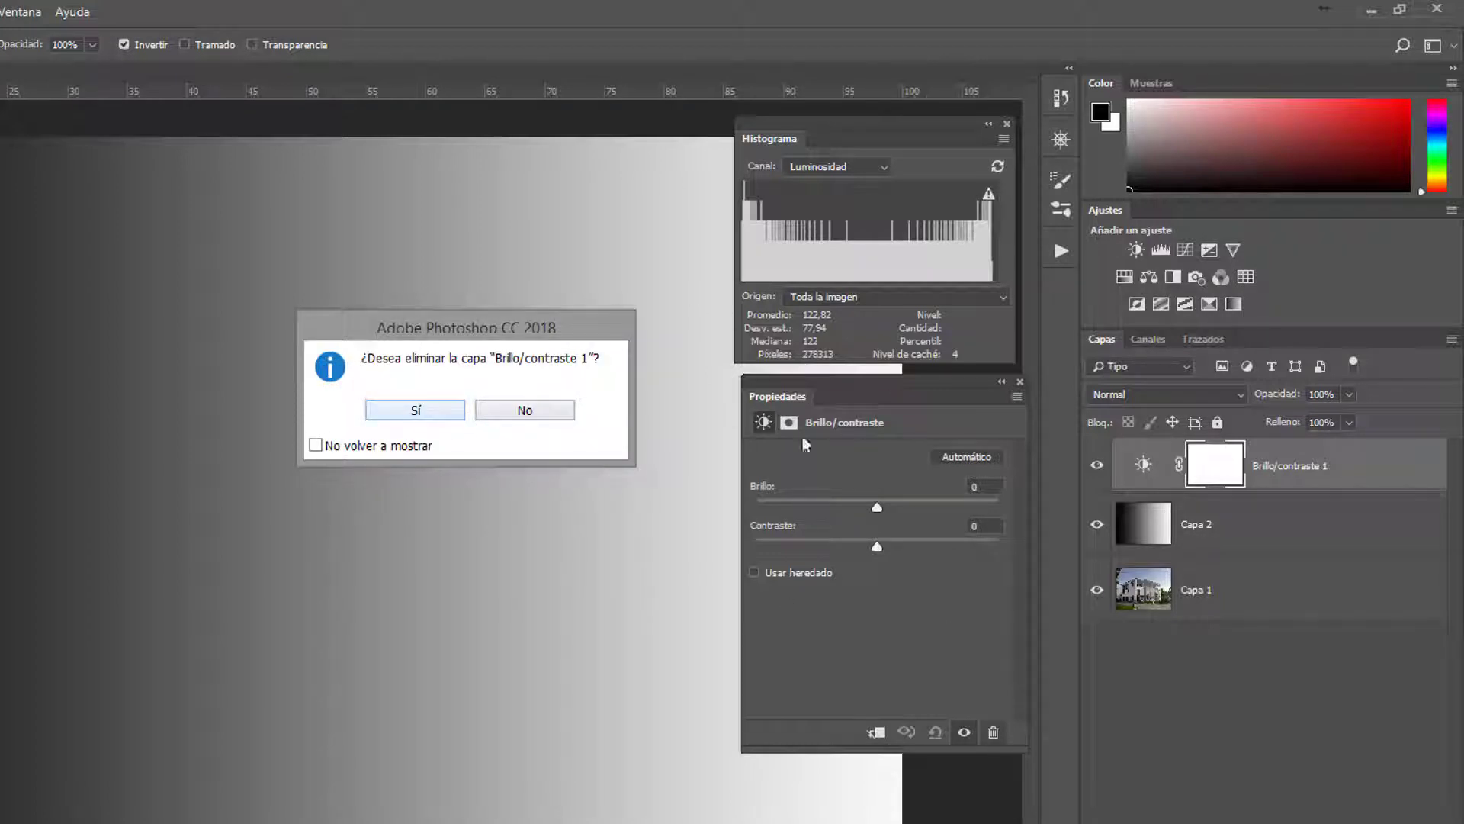
pyautogui.click(402, 413)
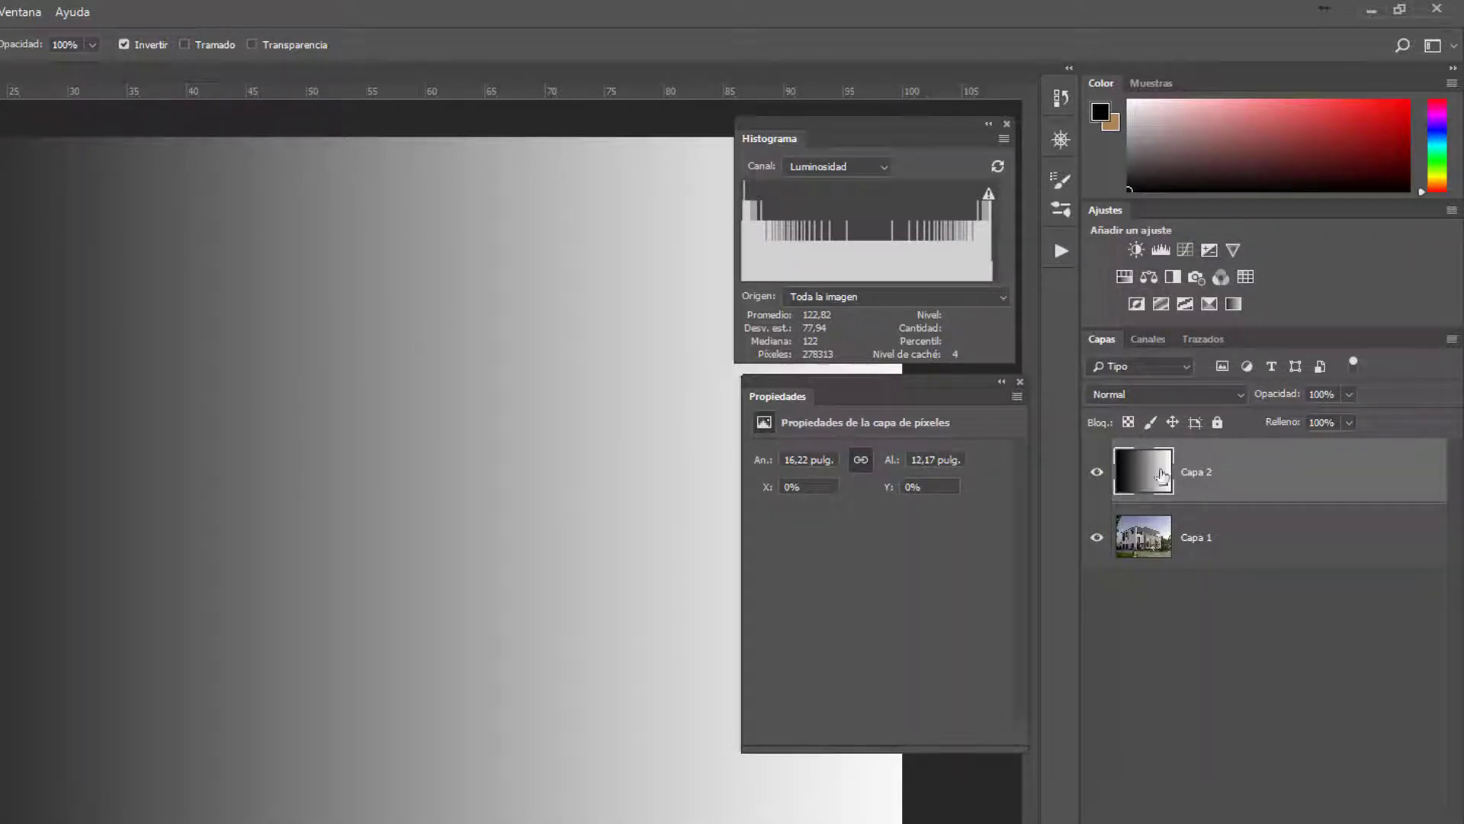
pyautogui.click(1137, 250)
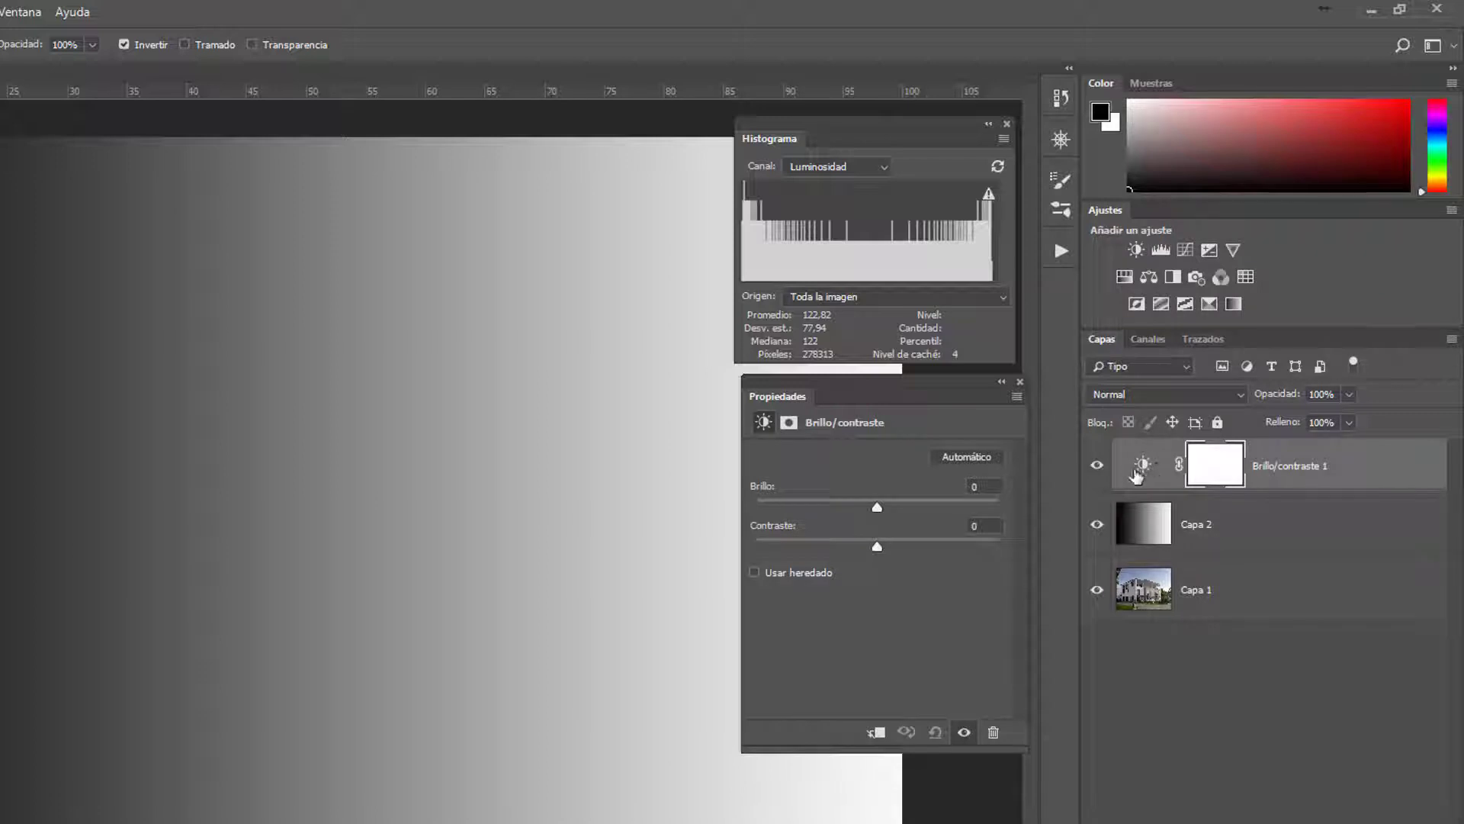
pyautogui.click(1138, 471)
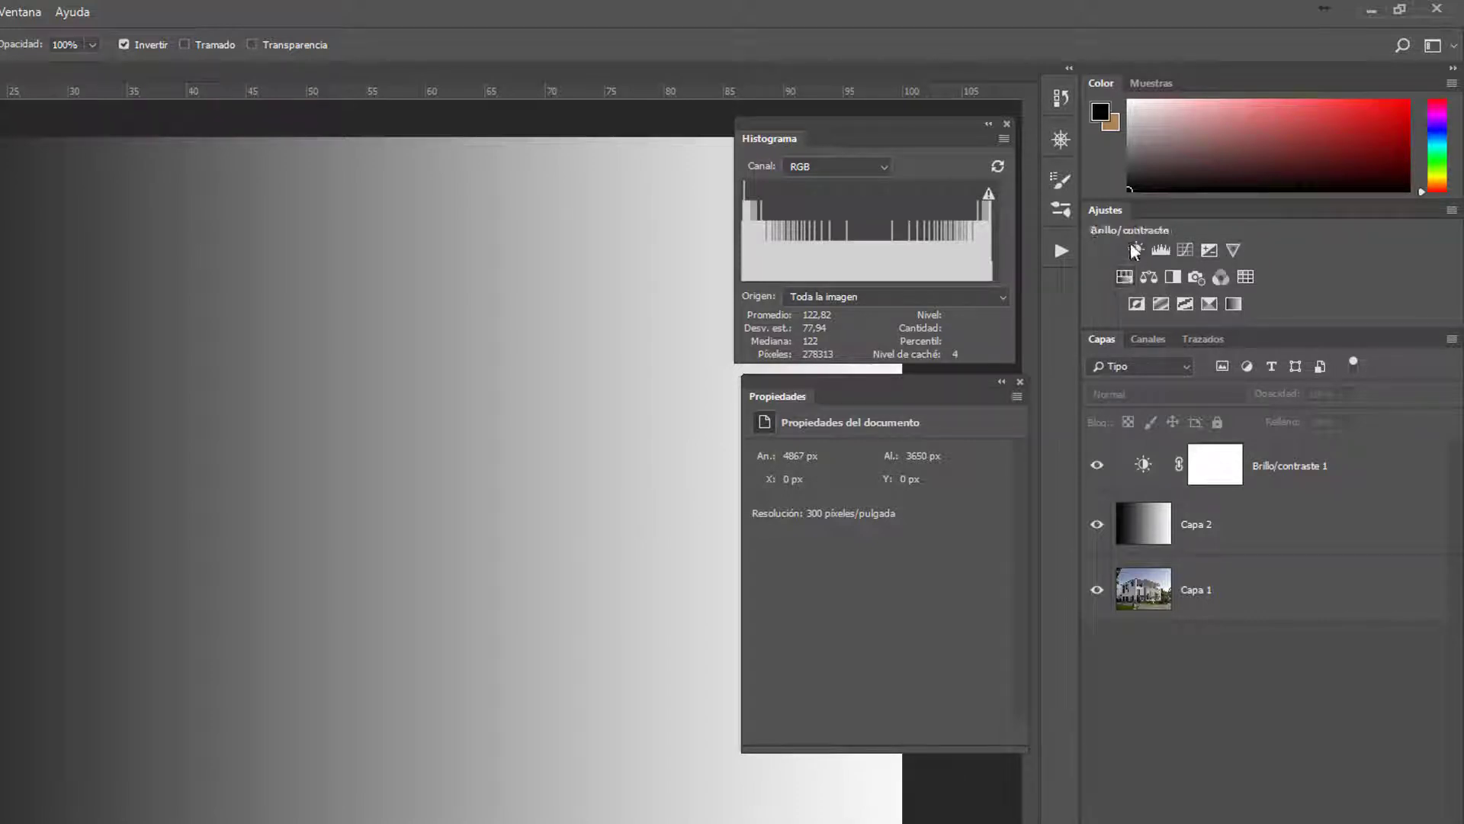
pyautogui.click(1145, 469)
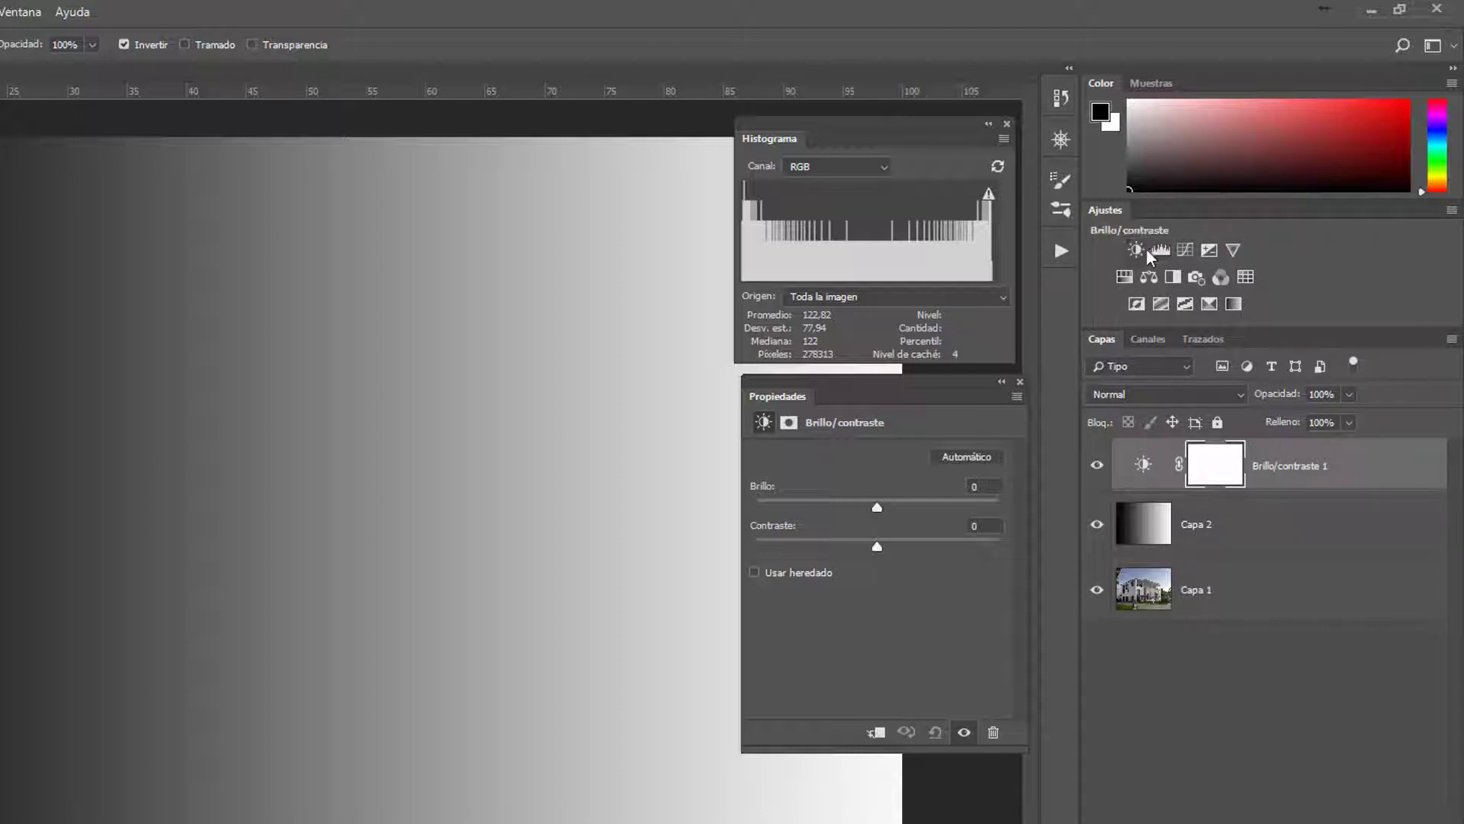
# - Hide Capa 2, and try brightness -31 and contrast 58 on the building photo with the histogram refreshed
pyautogui.click(1097, 524)
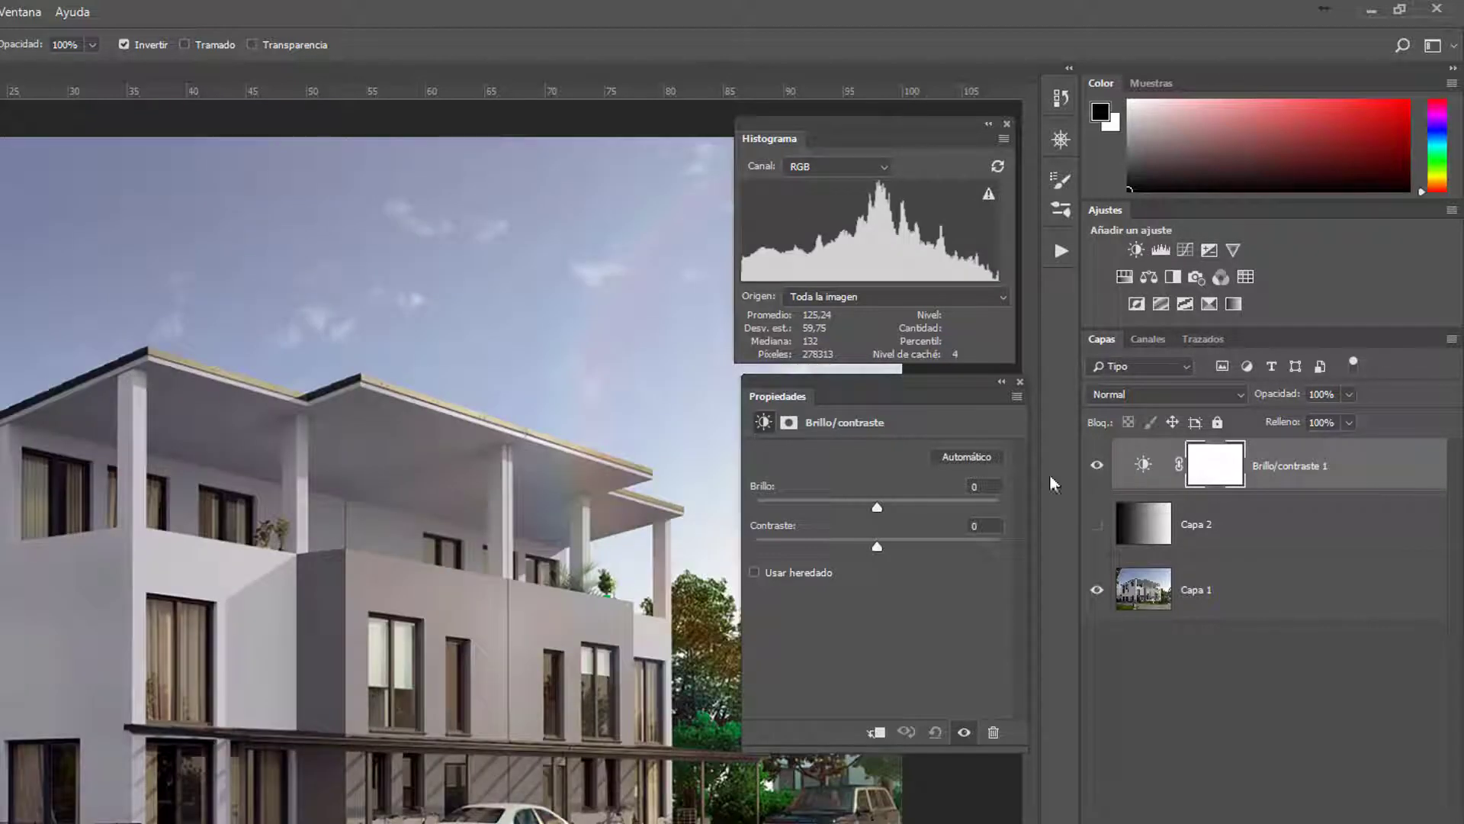
pyautogui.moveTo(877, 508)
pyautogui.mouseDown()
pyautogui.moveTo(925, 510)
pyautogui.moveTo(849, 513)
pyautogui.moveTo(912, 514)
pyautogui.moveTo(880, 511)
pyautogui.moveTo(898, 548)
pyautogui.moveTo(980, 547)
pyautogui.moveTo(844, 513)
pyautogui.moveTo(859, 512)
pyautogui.mouseUp()
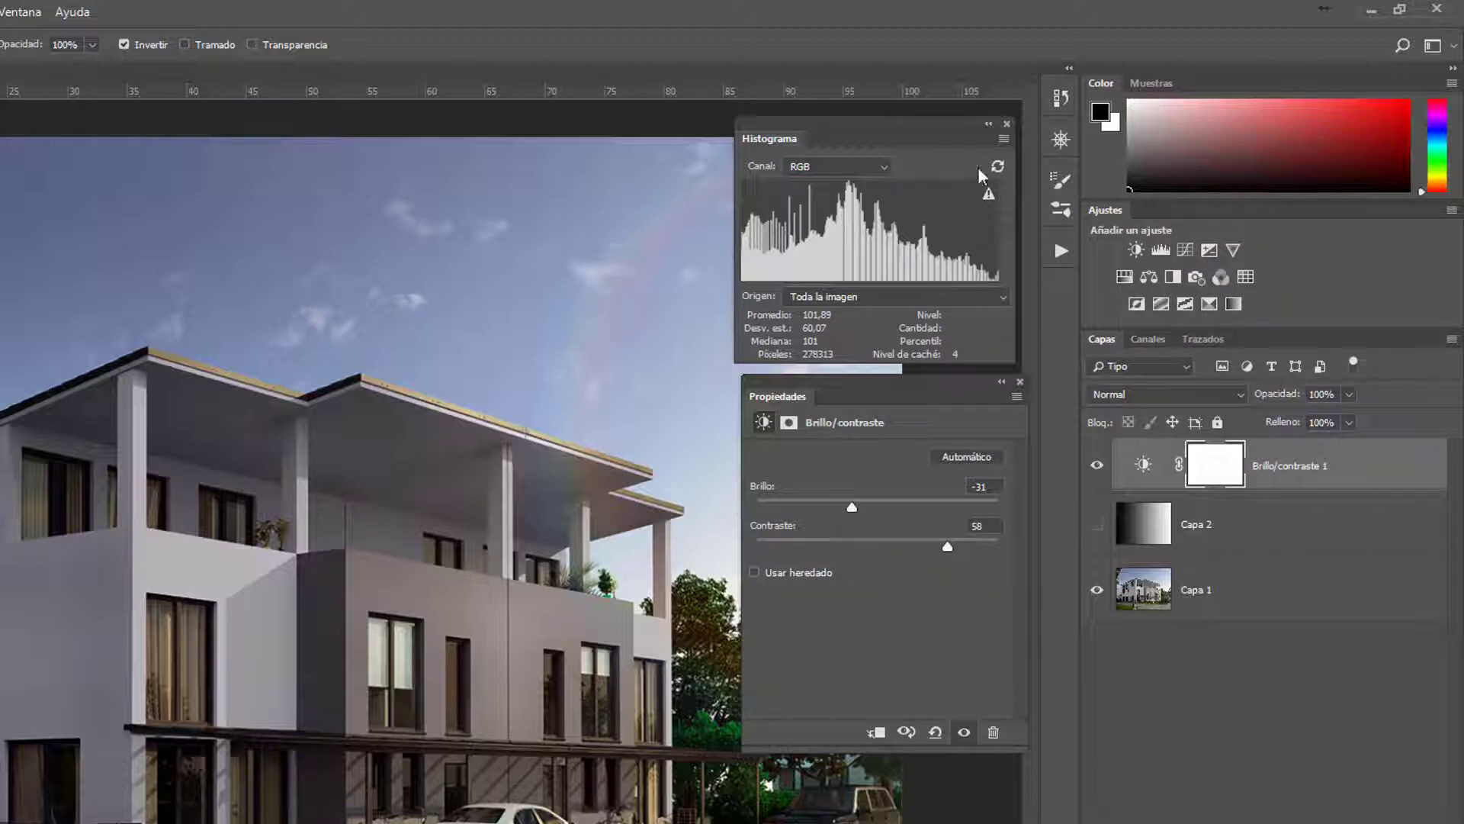
pyautogui.click(989, 193)
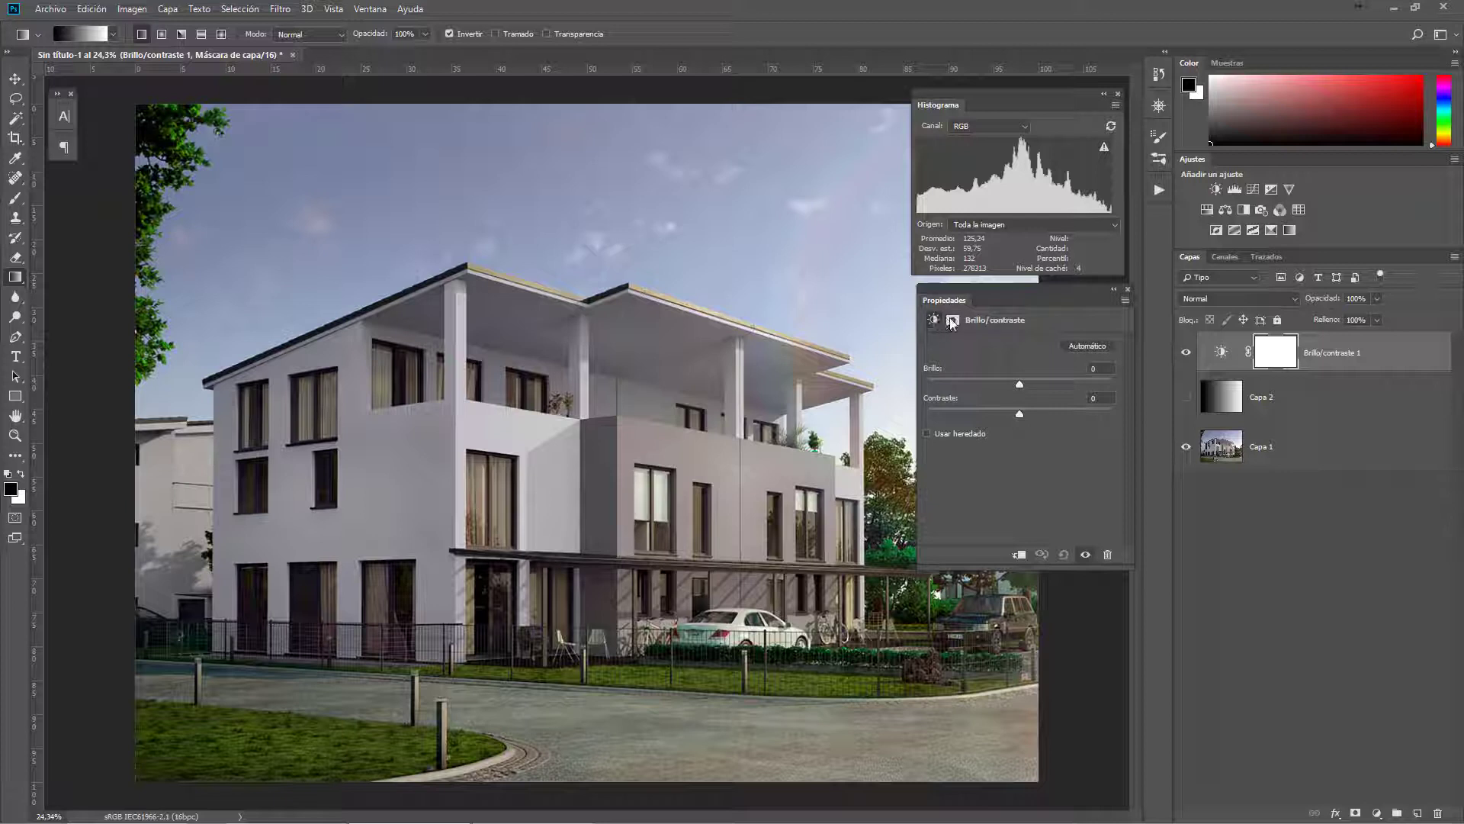
# - Open the adjustment layer's mask properties, try a lower density, and return it to 100%
pyautogui.click(955, 319)
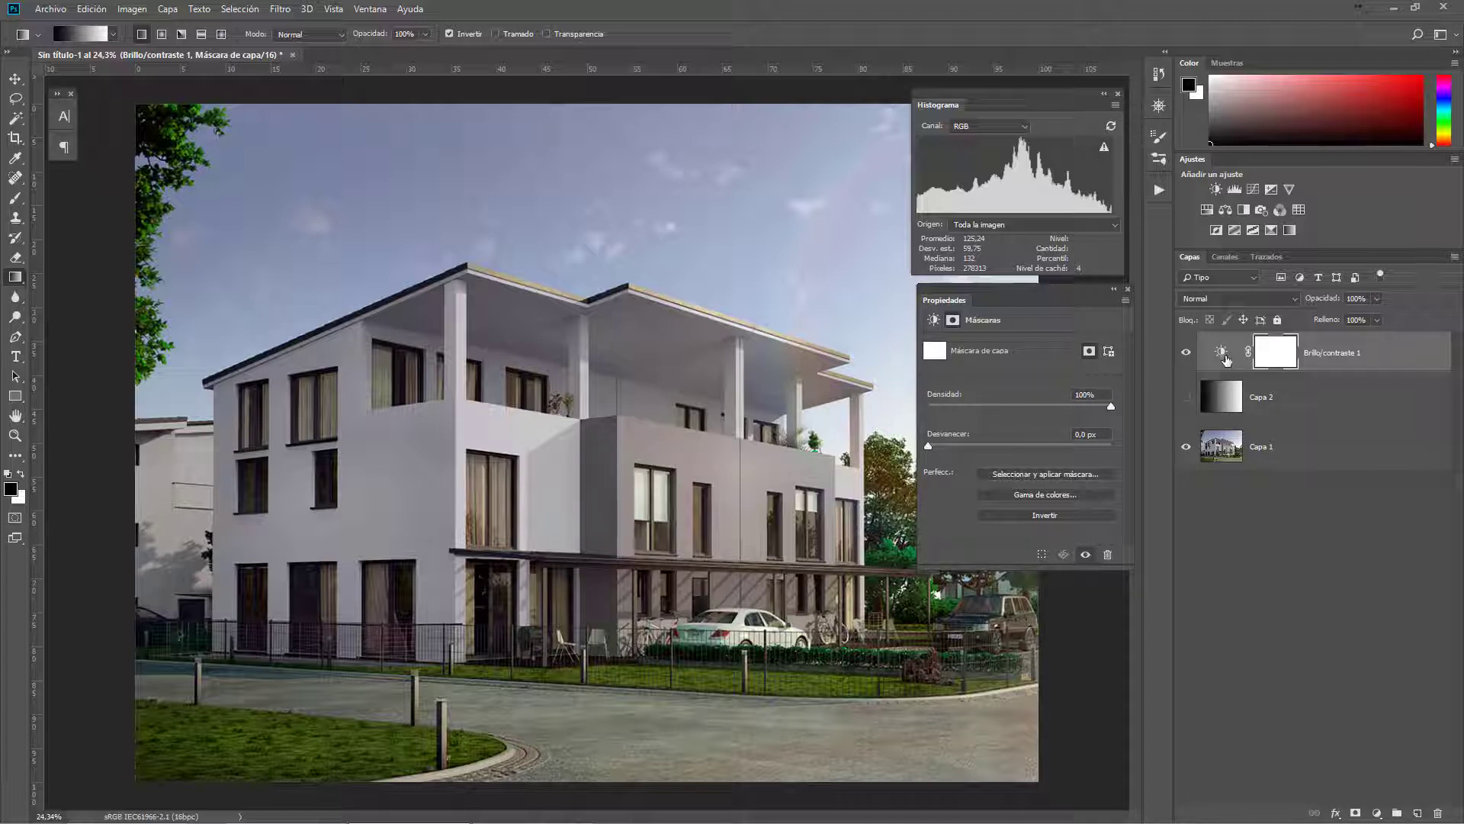
pyautogui.moveTo(1109, 405); pyautogui.dragTo(1021, 406)
pyautogui.write('100')
pyautogui.press('Return')
# - Invert the adjustment's layer mask between white and black several times, end on white, and try the Desvanecer setting
pyautogui.click(1061, 514)
pyautogui.click(1046, 514)
pyautogui.click(1024, 515)
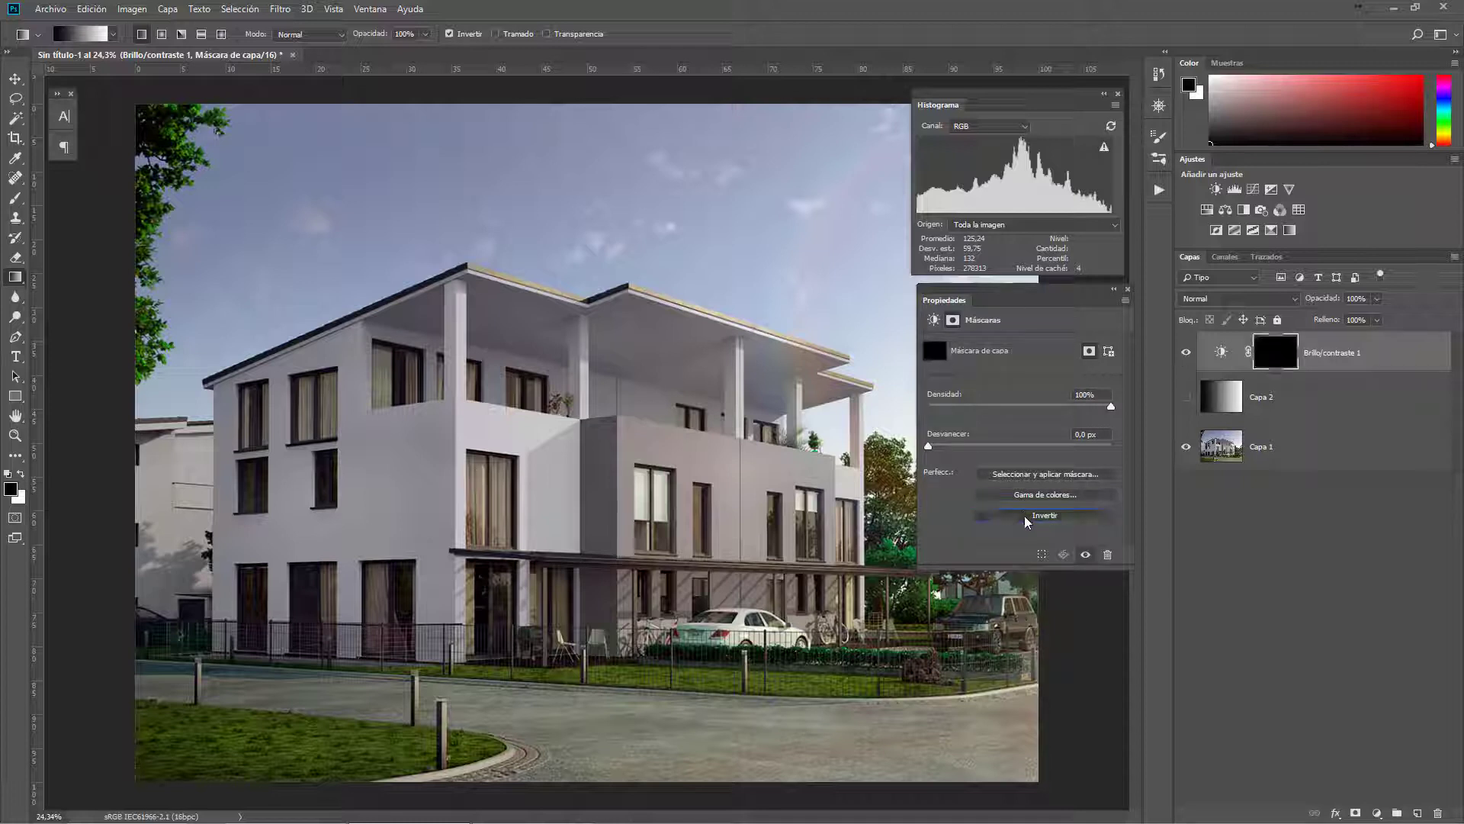
pyautogui.click(1027, 516)
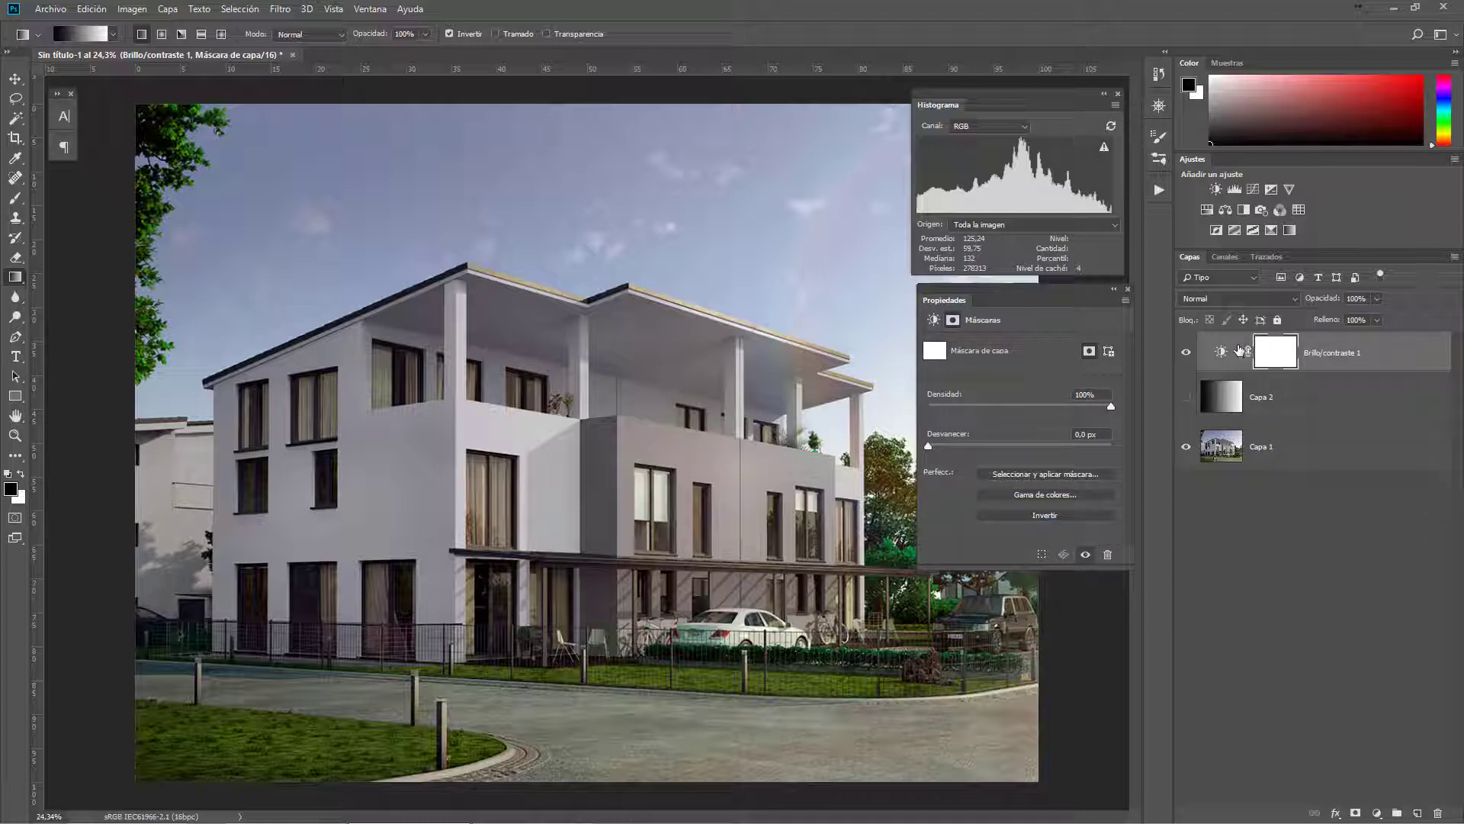
pyautogui.click(1002, 513)
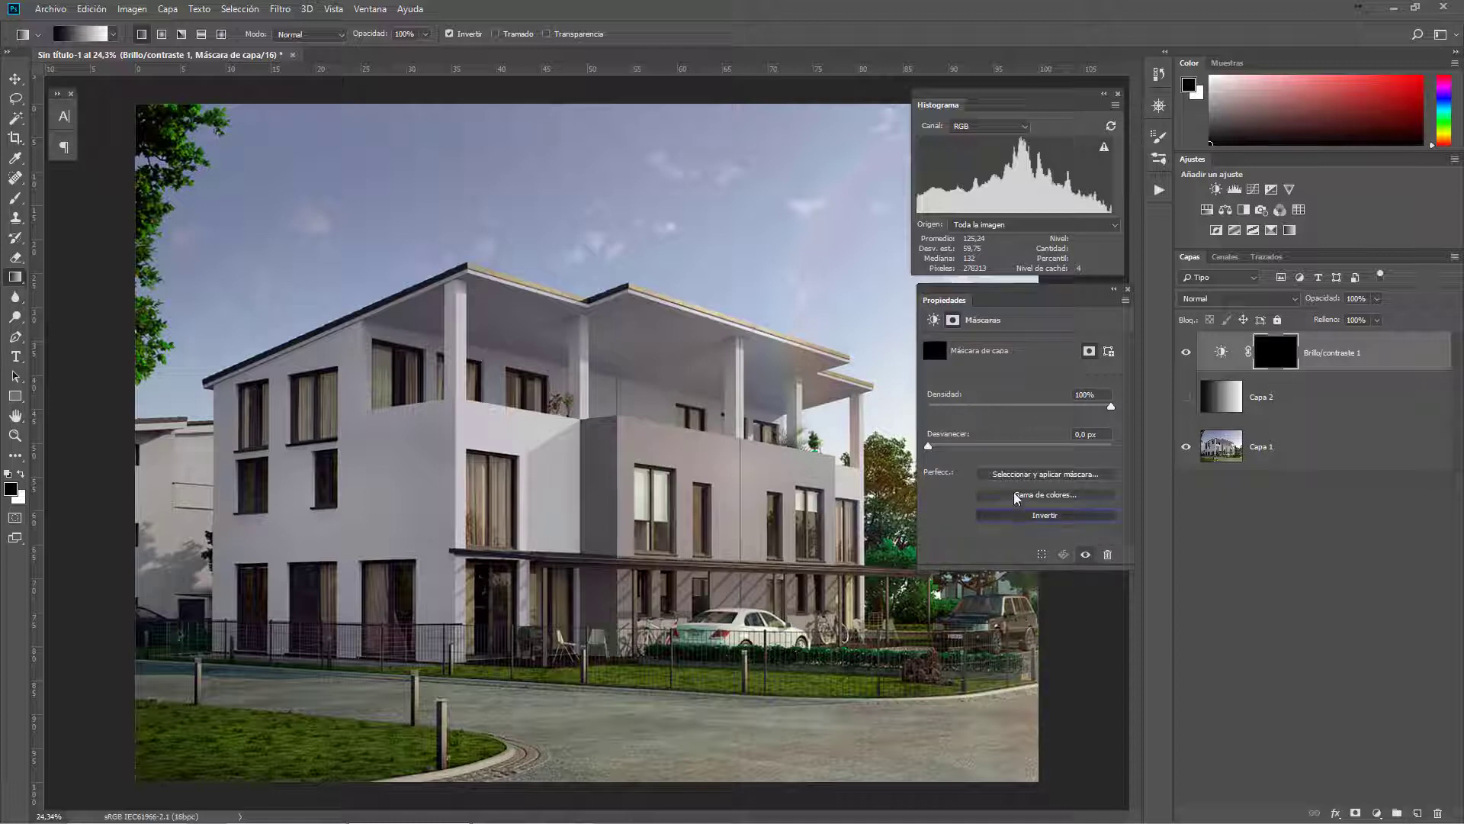
pyautogui.click(1014, 517)
pyautogui.moveTo(929, 445)
pyautogui.mouseDown()
pyautogui.moveTo(1004, 447)
pyautogui.moveTo(922, 446)
pyautogui.mouseUp()
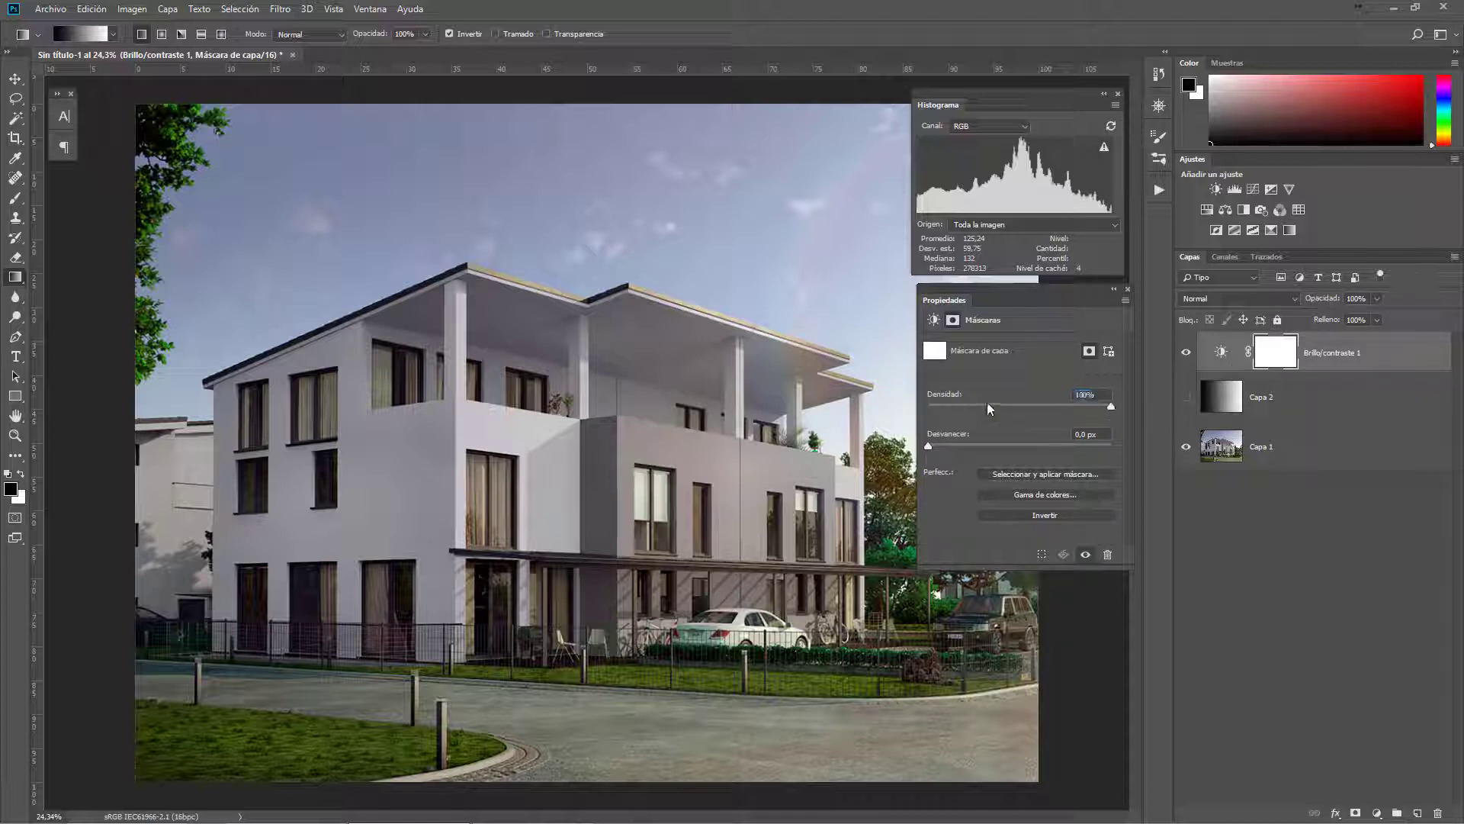
# - Return to the Brillo/contraste settings, try slight brightness changes on the building photo, and leave brightness at -2
pyautogui.click(933, 319)
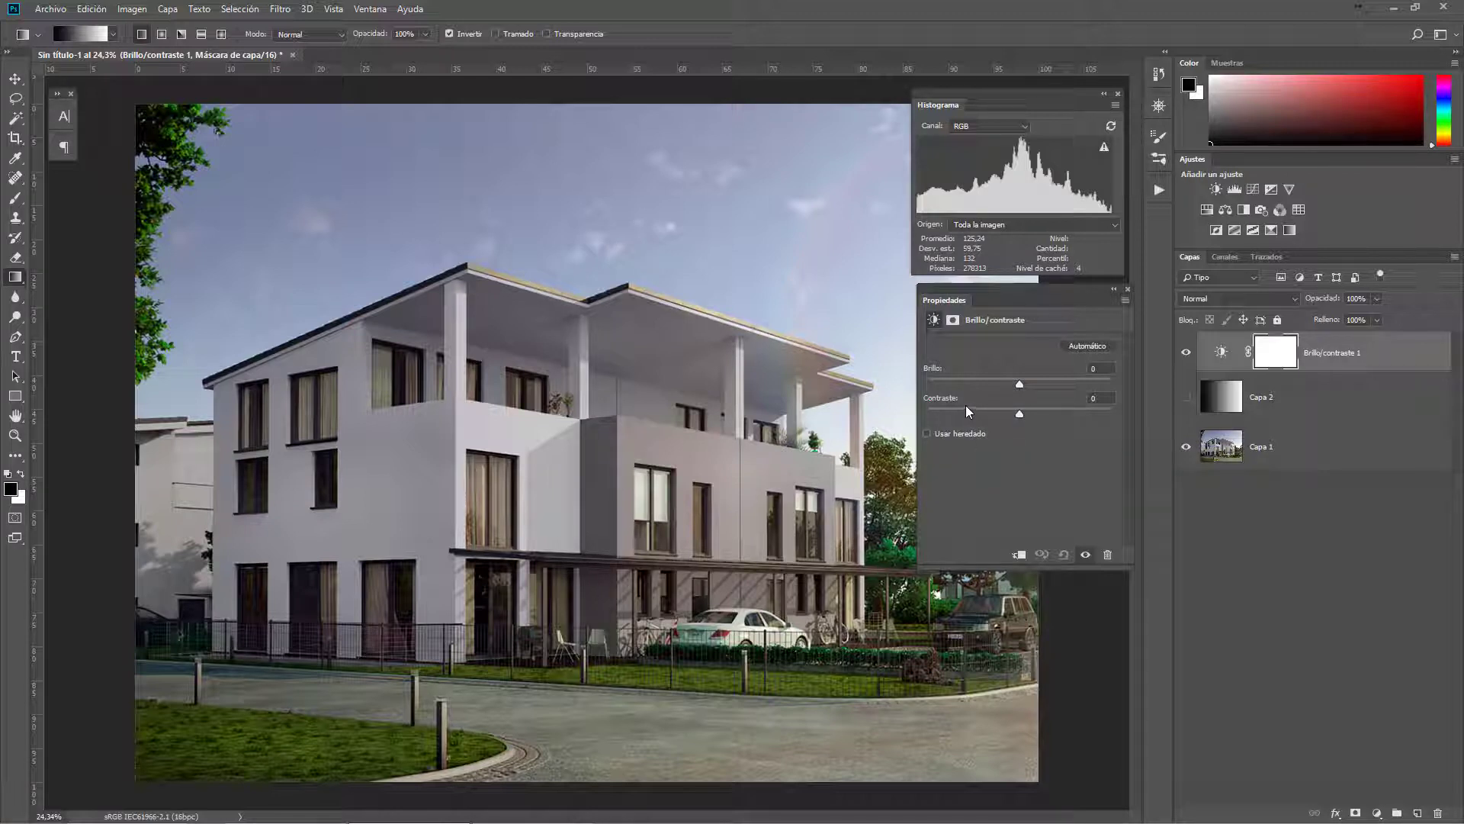
pyautogui.click(927, 433)
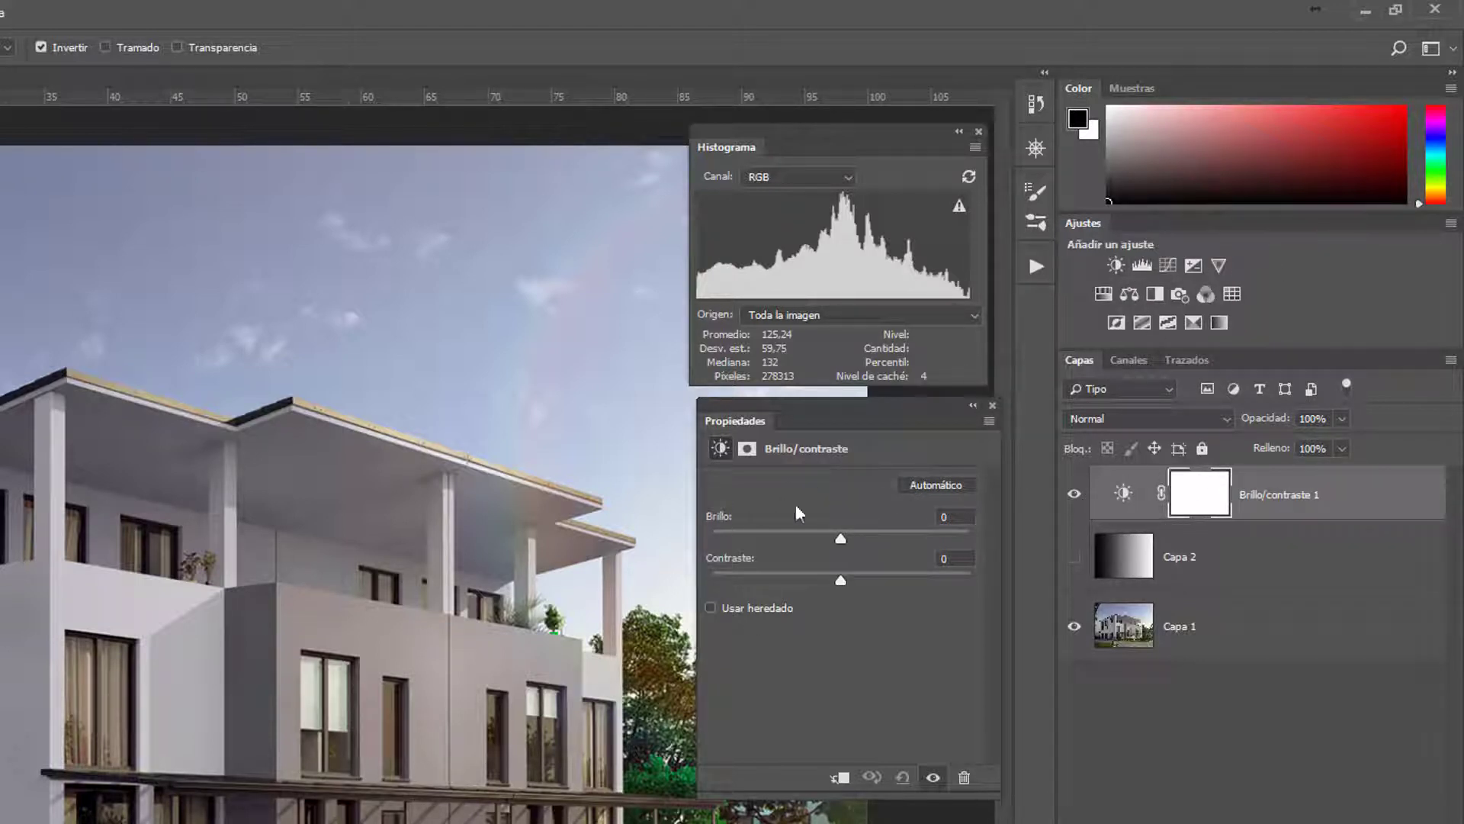
pyautogui.moveTo(839, 540); pyautogui.dragTo(879, 505)
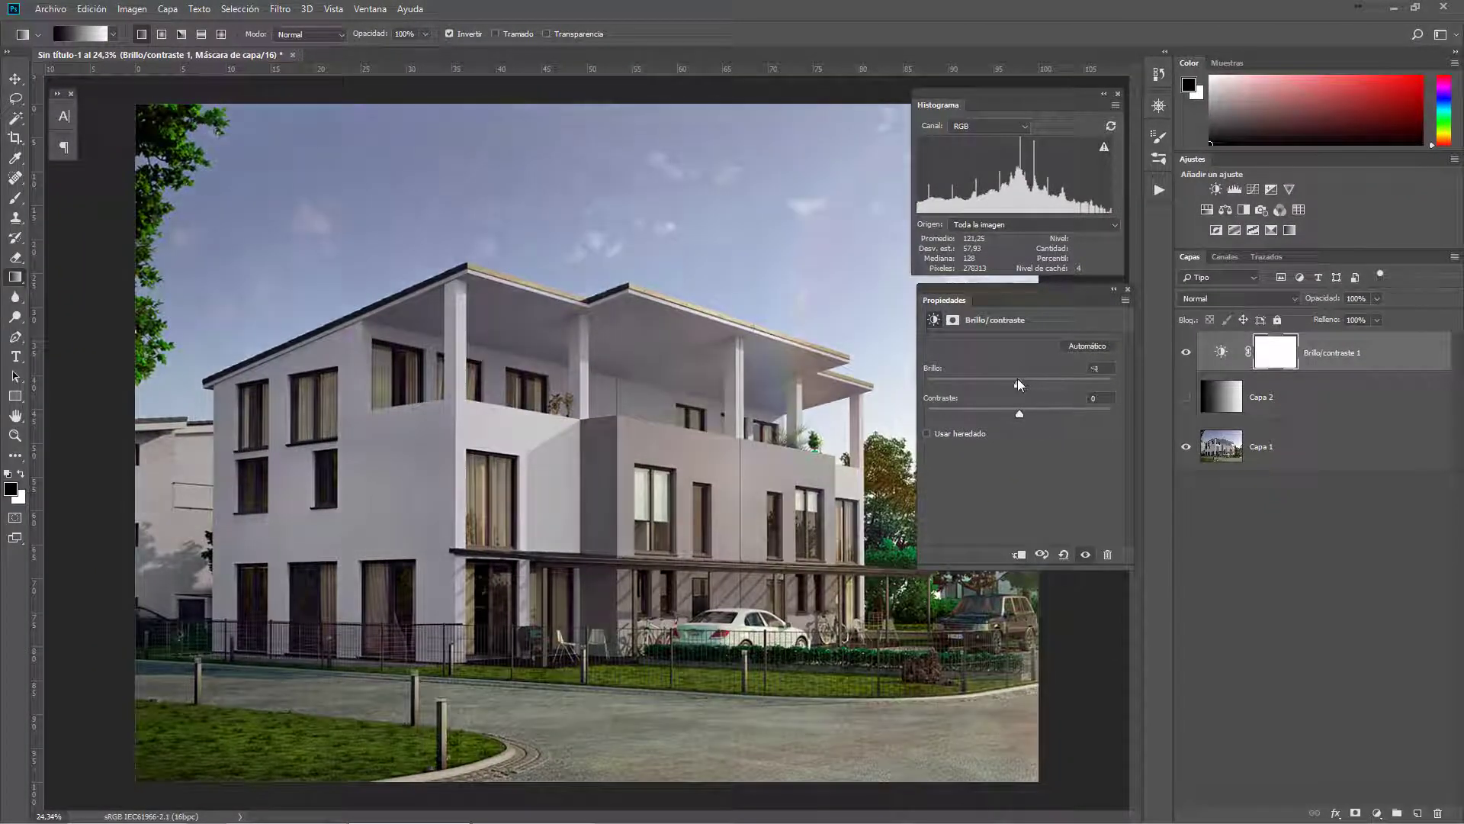
pyautogui.moveTo(1020, 385); pyautogui.dragTo(1021, 384)
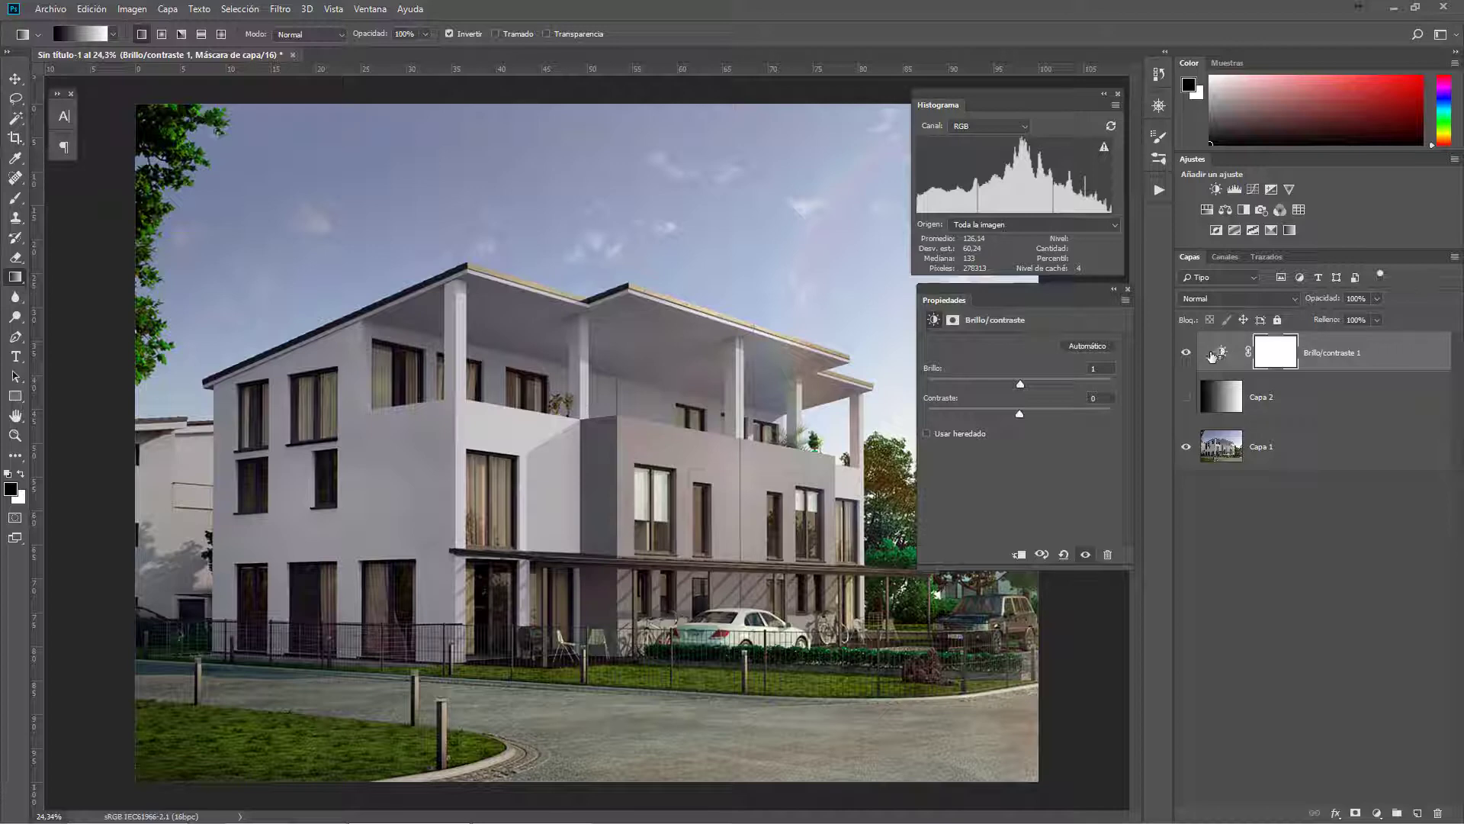
pyautogui.moveTo(1019, 385); pyautogui.dragTo(1018, 389)
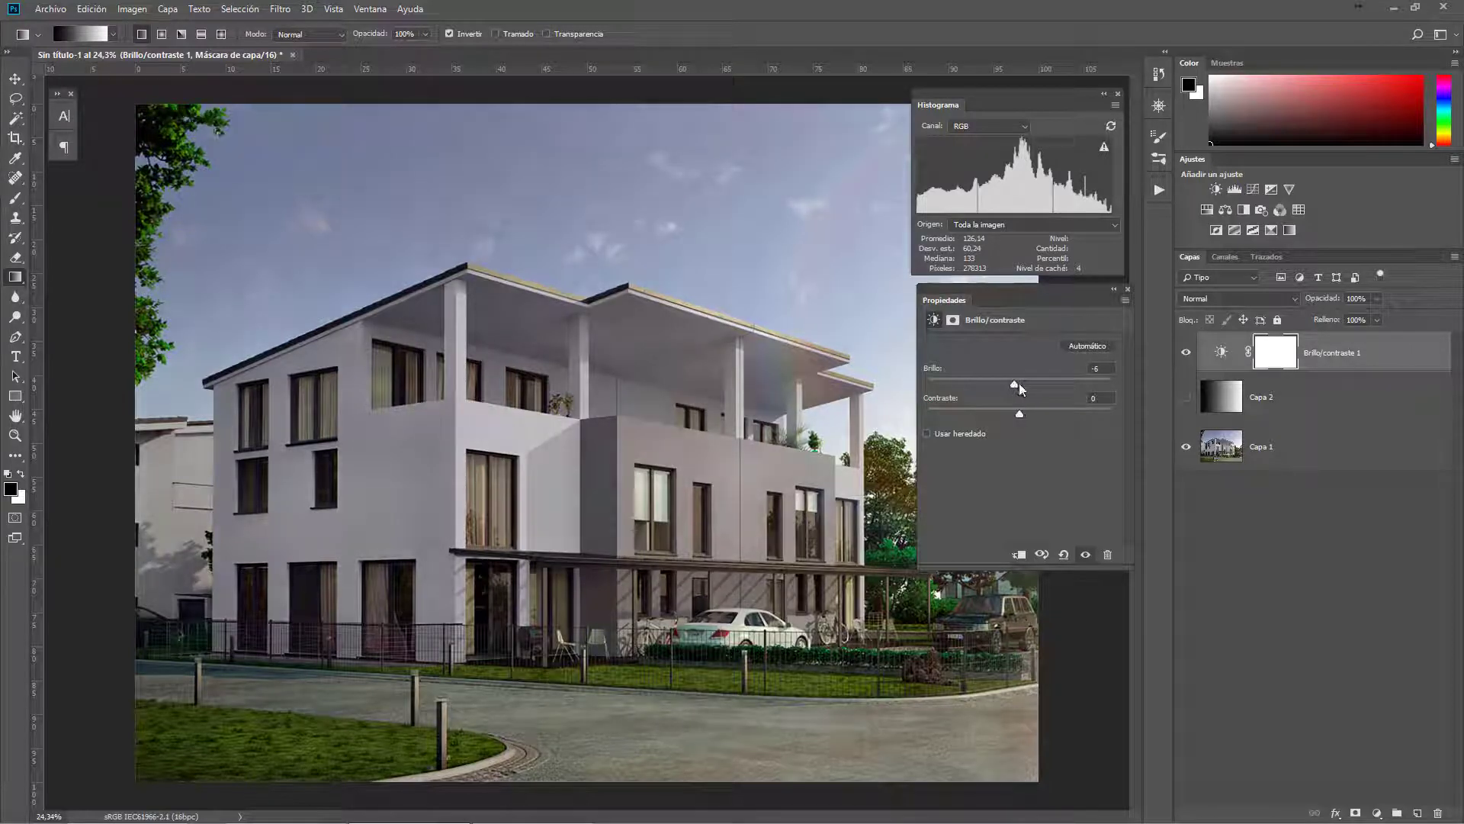
# - Show Capa 2 with the histogram refreshed, and lower the adjustment's brightness to -131
pyautogui.click(1187, 397)
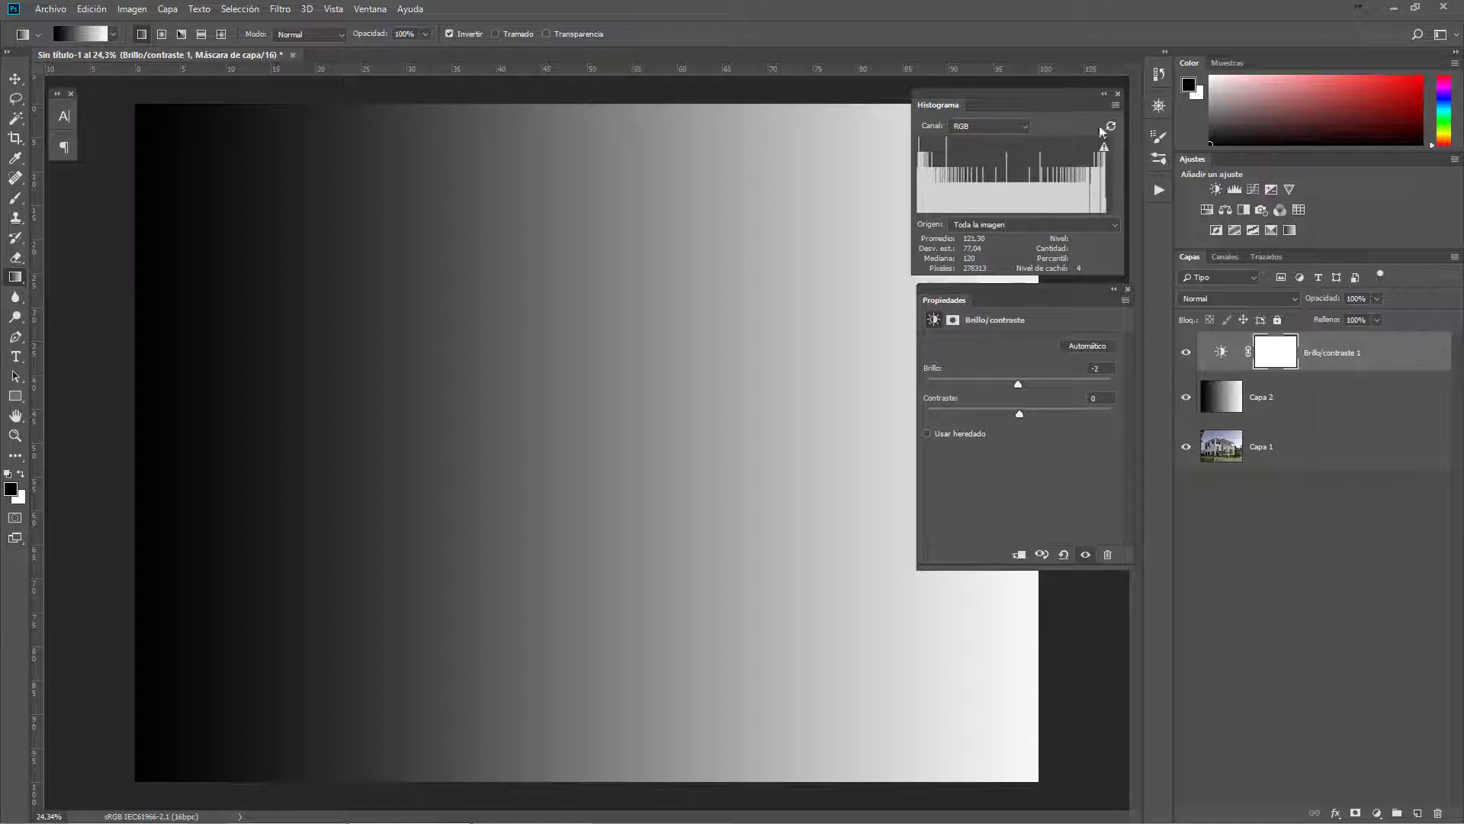
pyautogui.click(1110, 126)
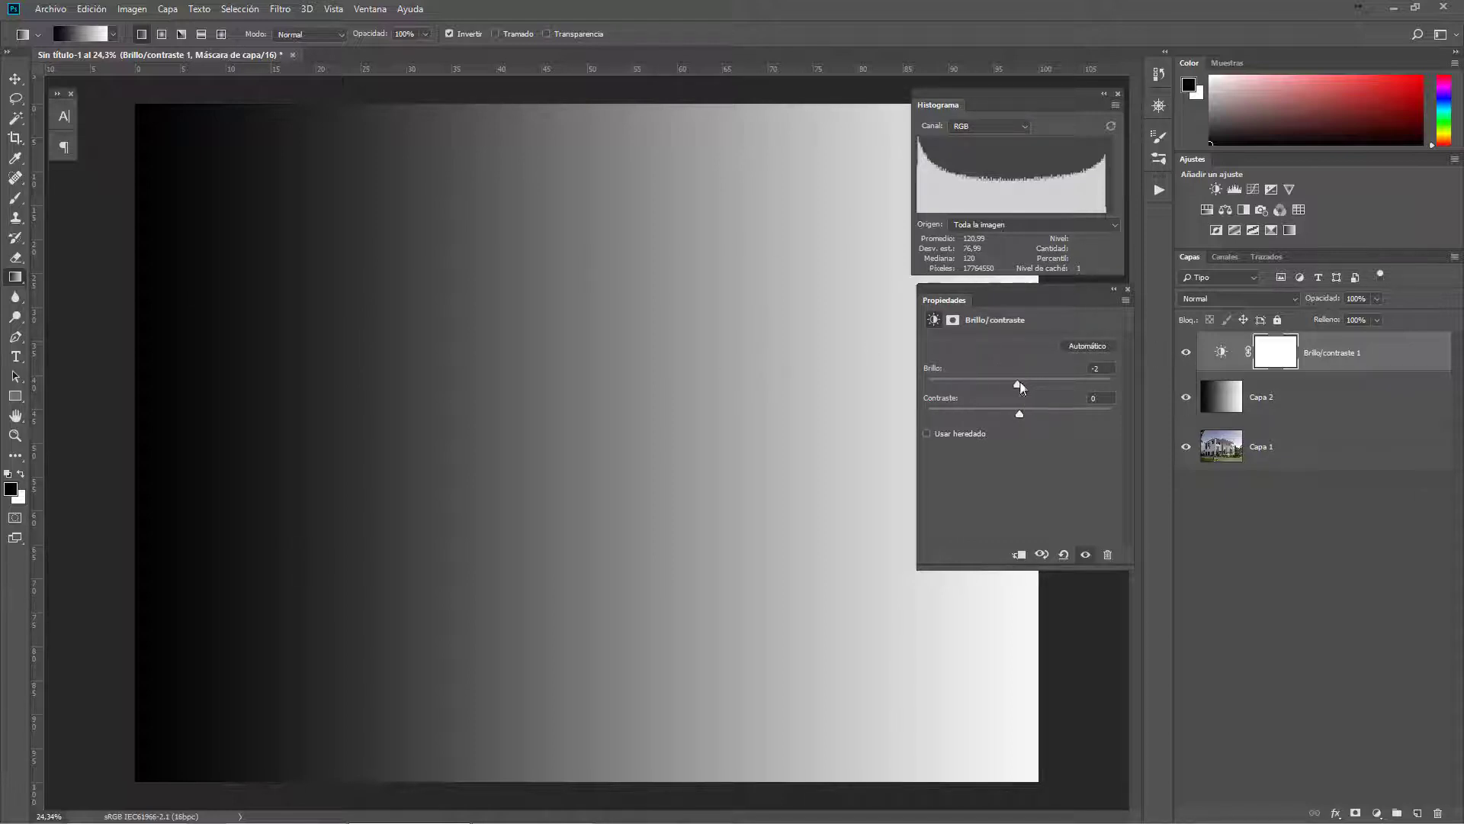
pyautogui.moveTo(1020, 386); pyautogui.dragTo(946, 378)
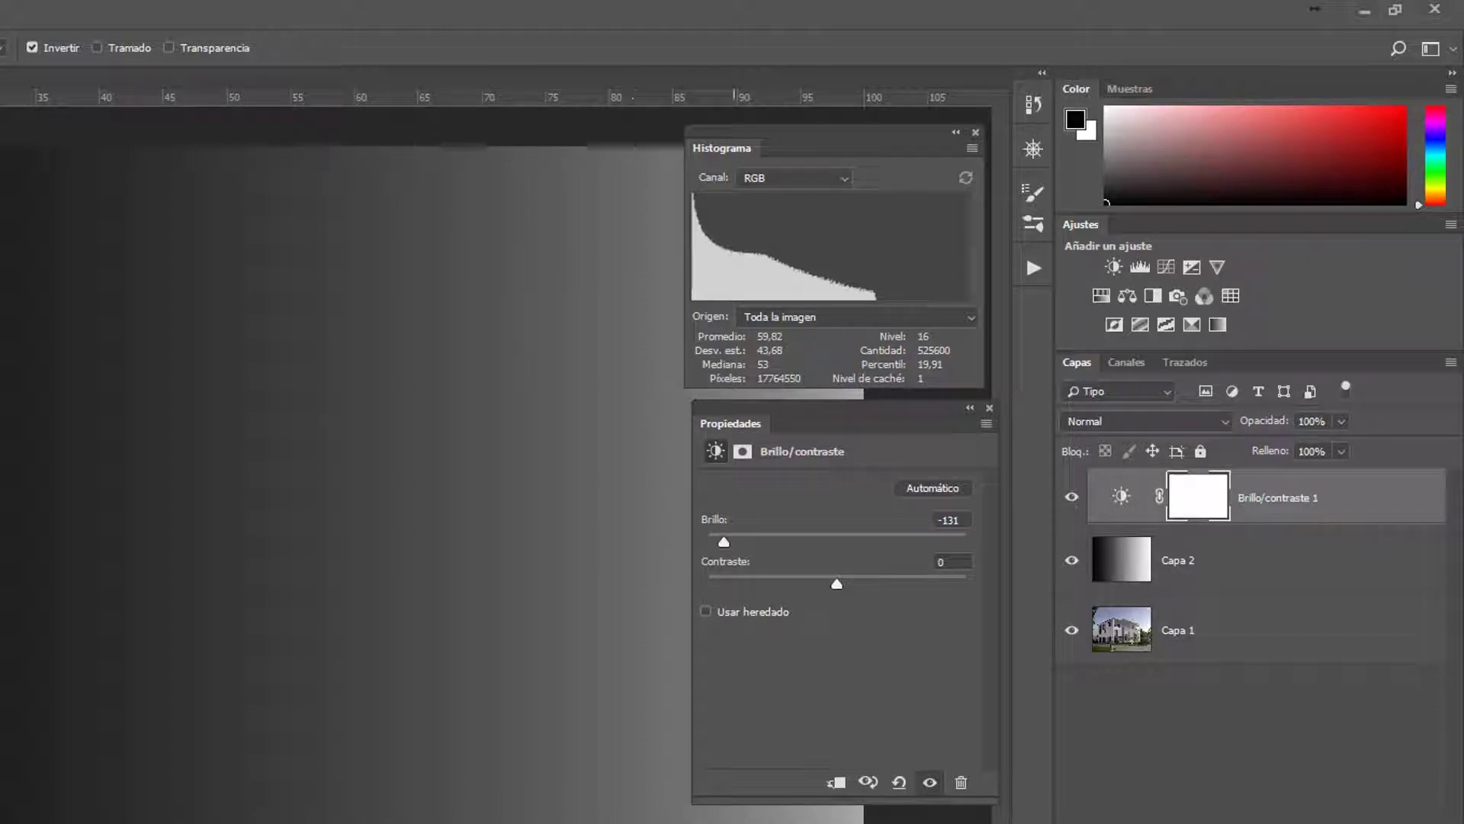
# - Raise the adjustment's brightness to 136, and compare its effect with Capa 2 hidden and shown
pyautogui.moveTo(725, 543); pyautogui.dragTo(955, 537)
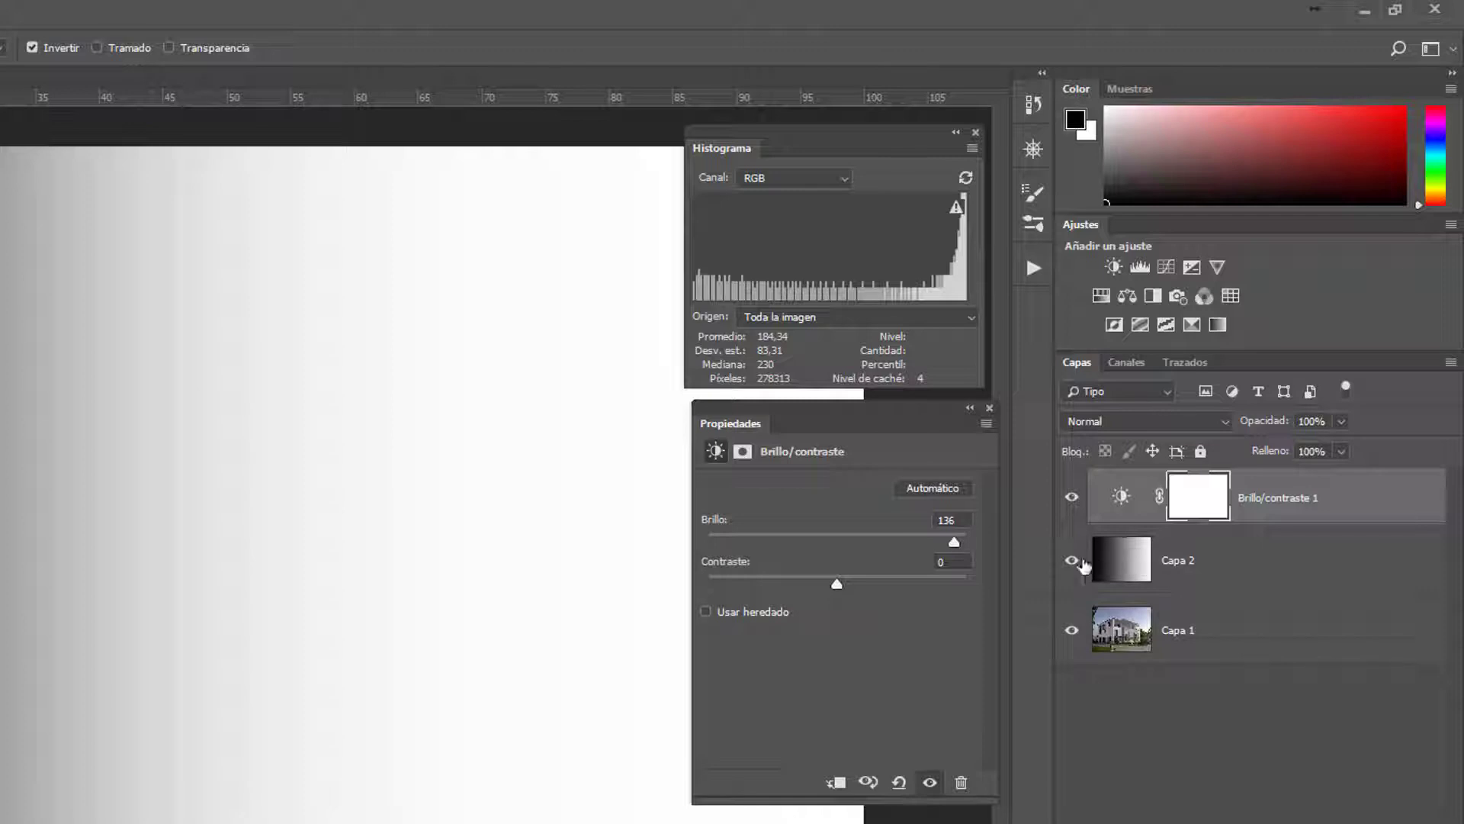
pyautogui.click(1072, 560)
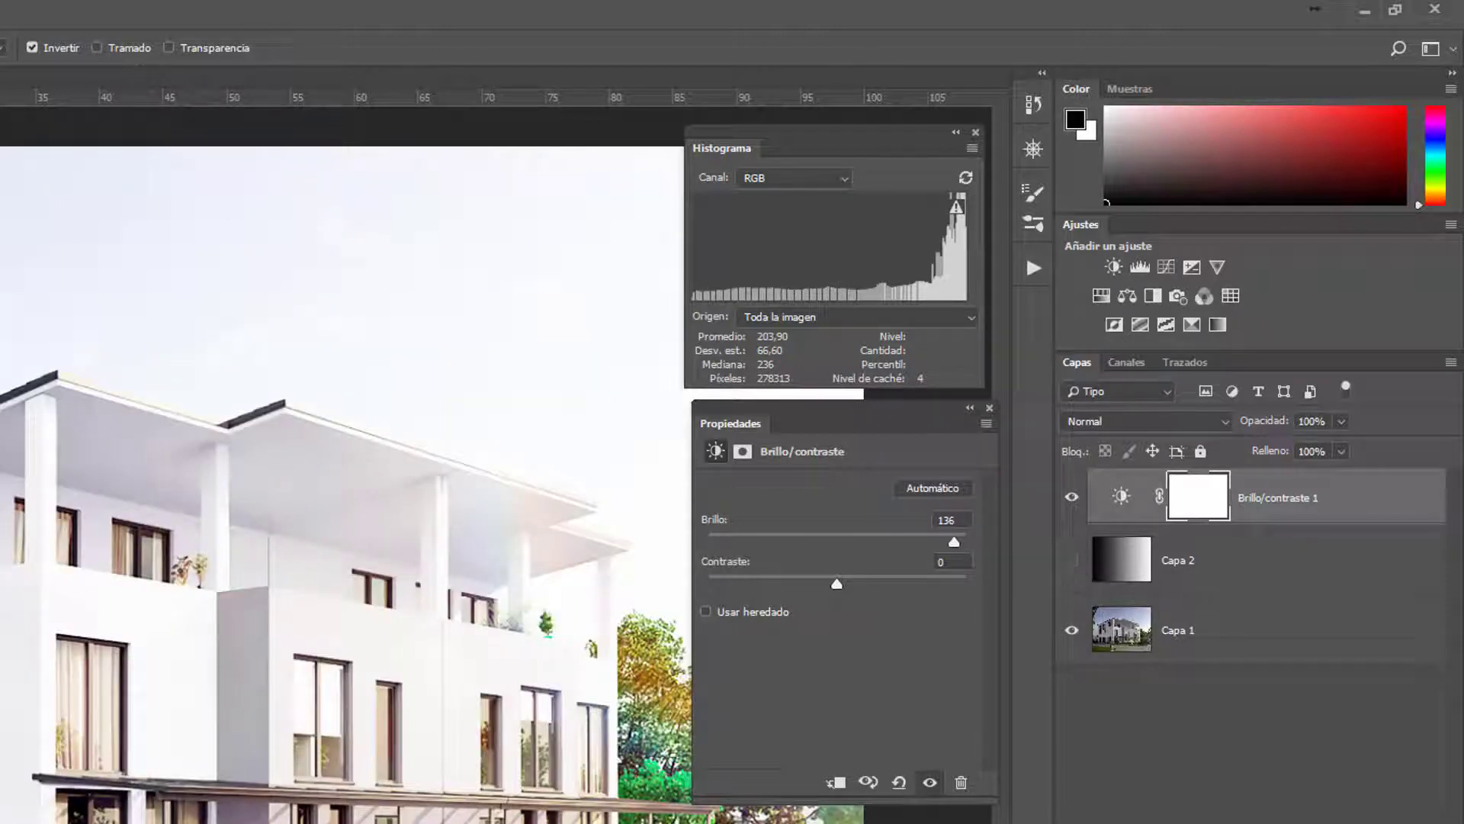
pyautogui.click(1071, 560)
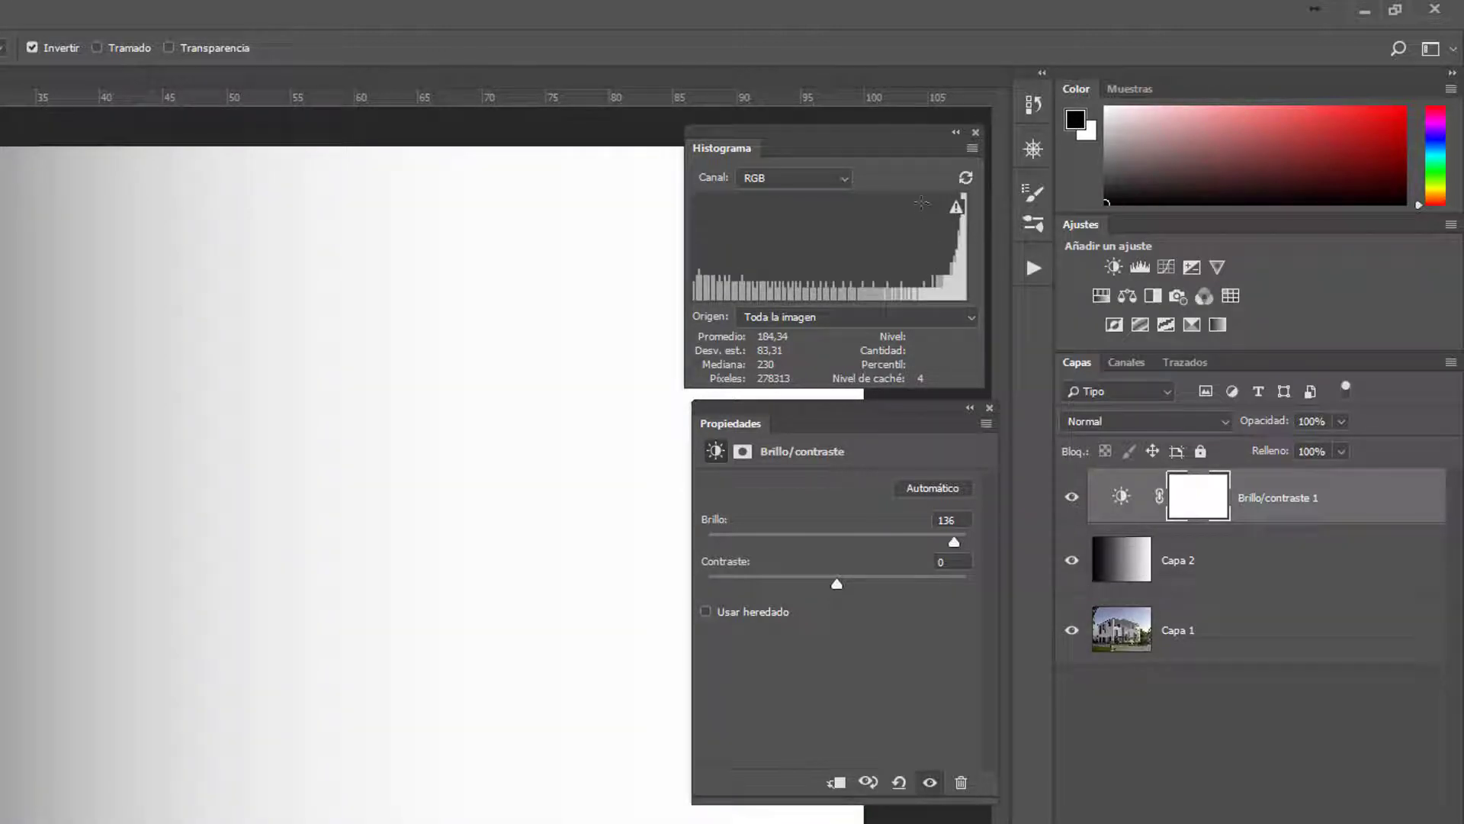
# - Set the adjustment's brightness to -121 and then back to -2, refreshing the gradient's histogram at each value
pyautogui.click(966, 177)
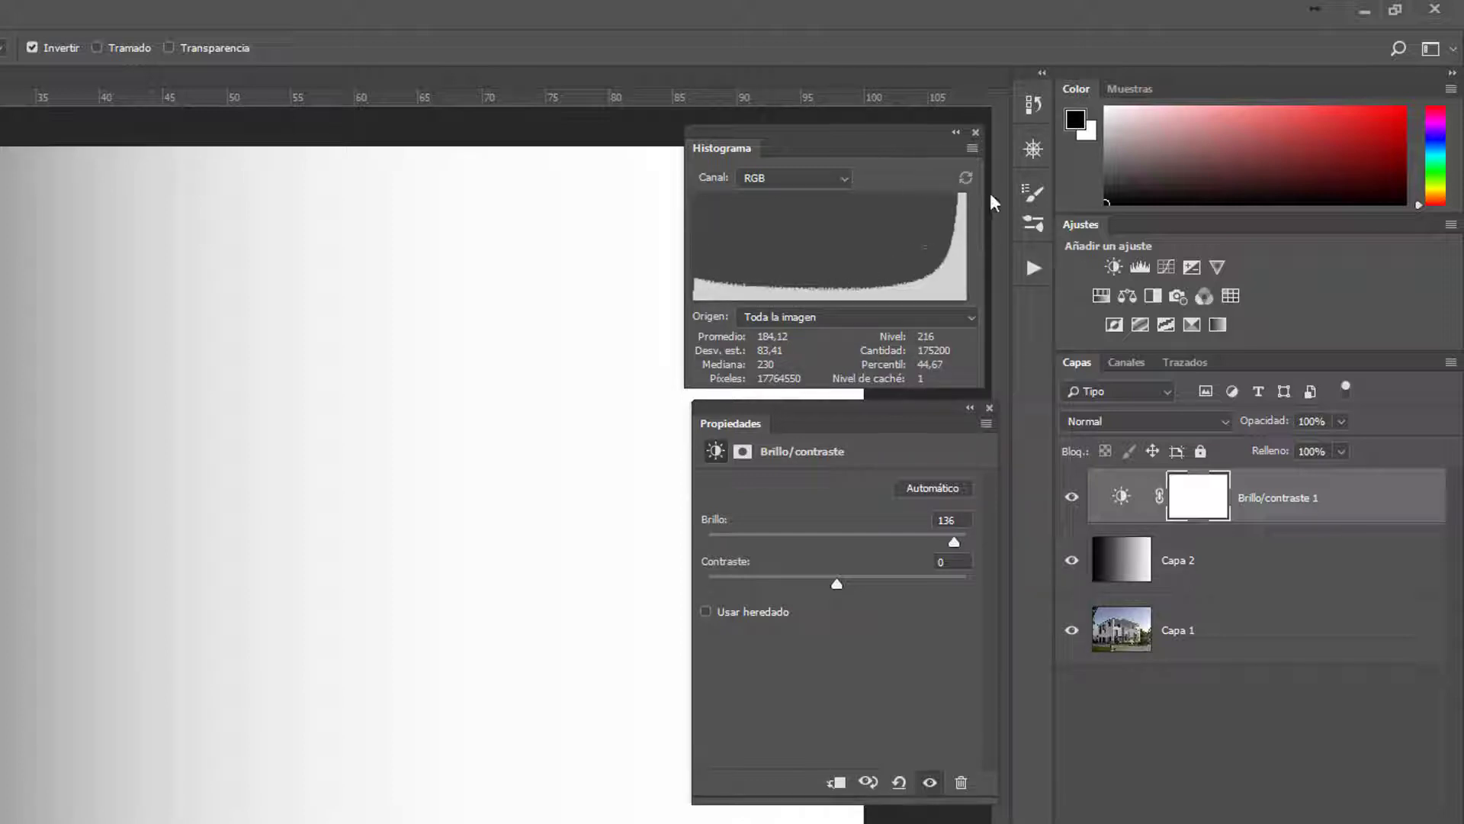
pyautogui.moveTo(954, 540); pyautogui.dragTo(733, 543)
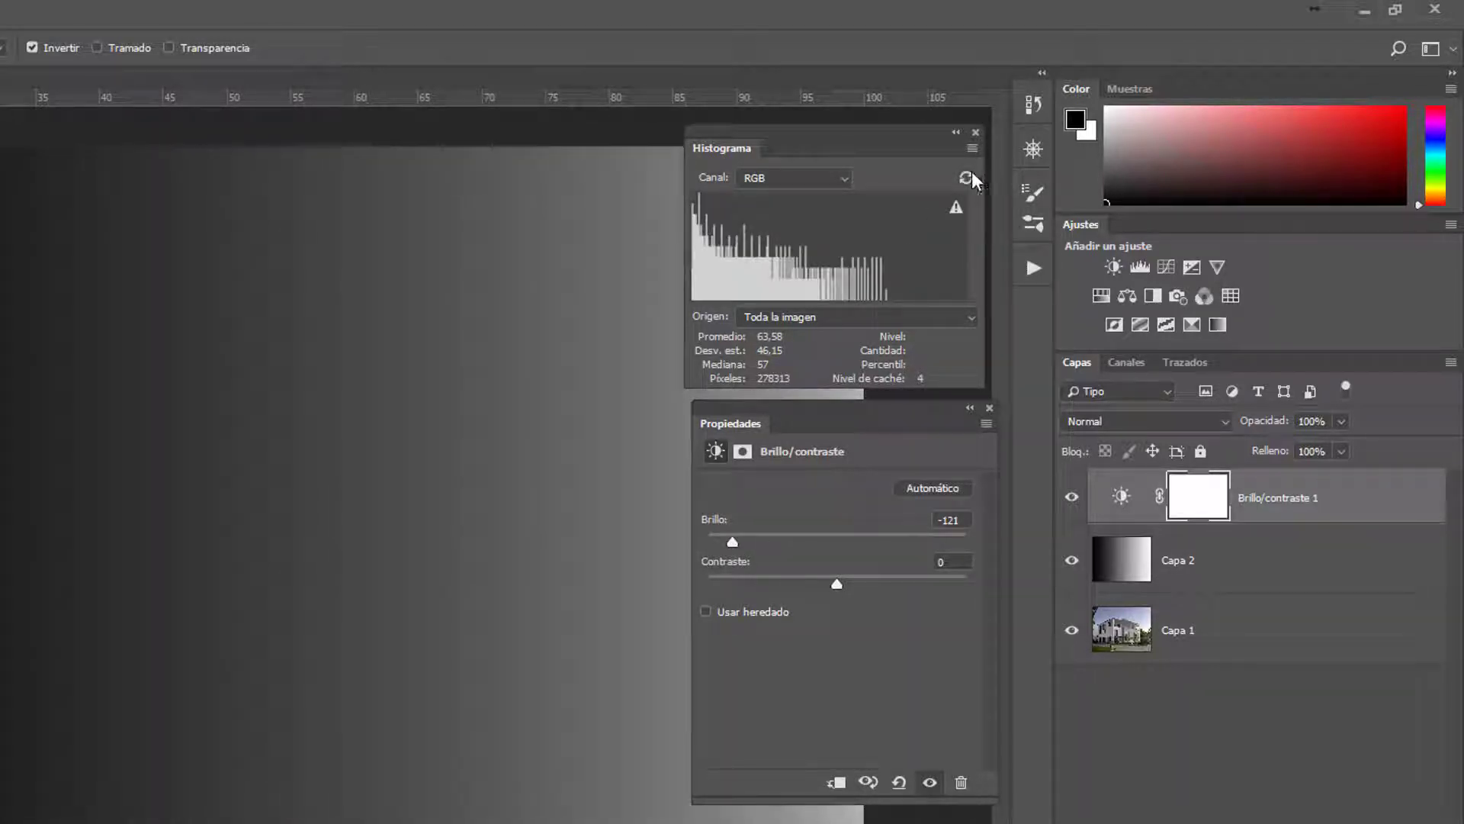
pyautogui.click(967, 178)
pyautogui.moveTo(733, 541); pyautogui.dragTo(835, 538)
pyautogui.click(965, 178)
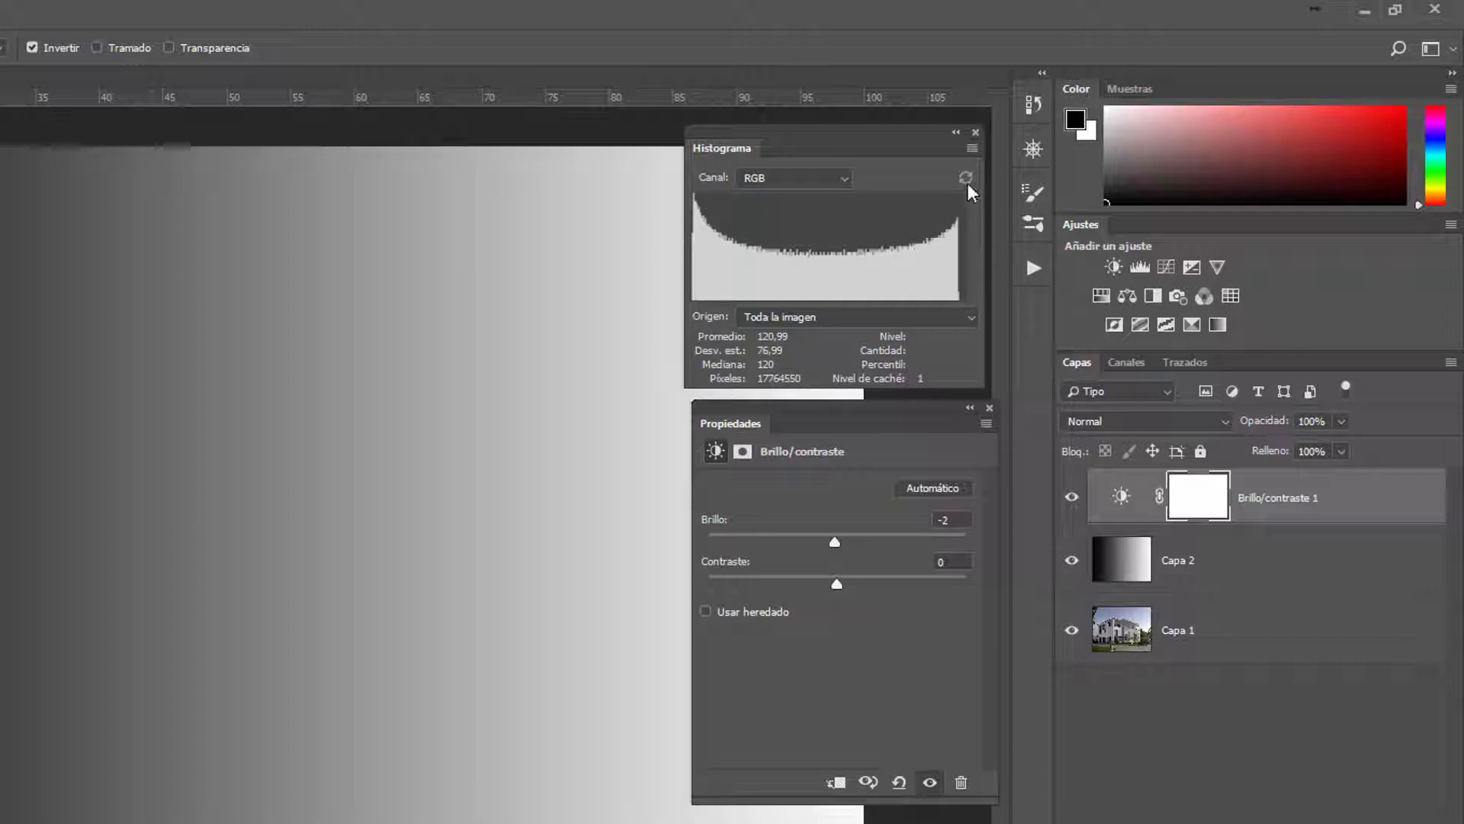
# - Try the adjustment's brightness at 78 and -134, then reset the adjustment to its defaults and refresh the histogram
pyautogui.moveTo(835, 543); pyautogui.dragTo(903, 542)
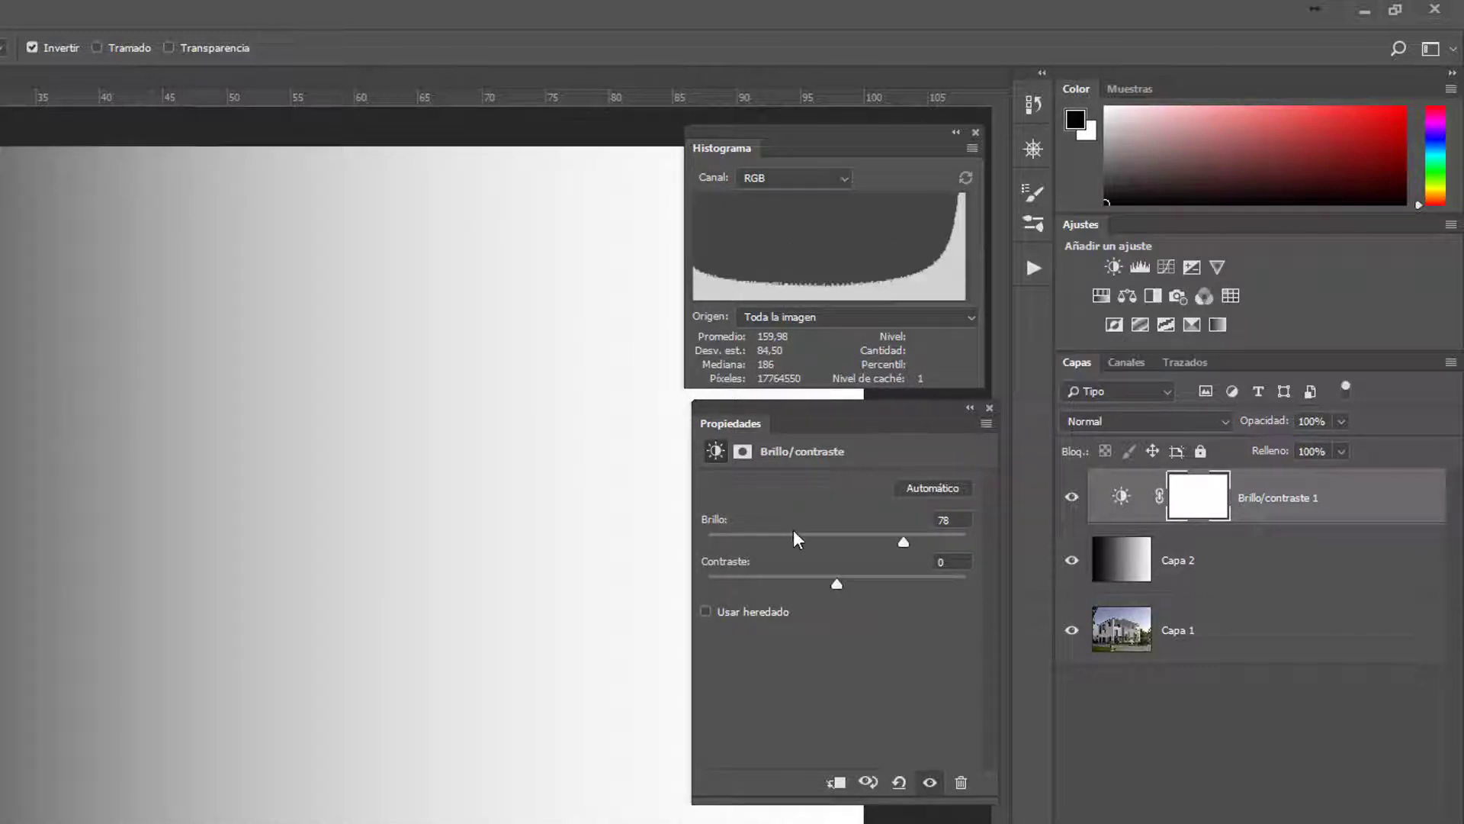
pyautogui.moveTo(903, 540); pyautogui.dragTo(741, 543)
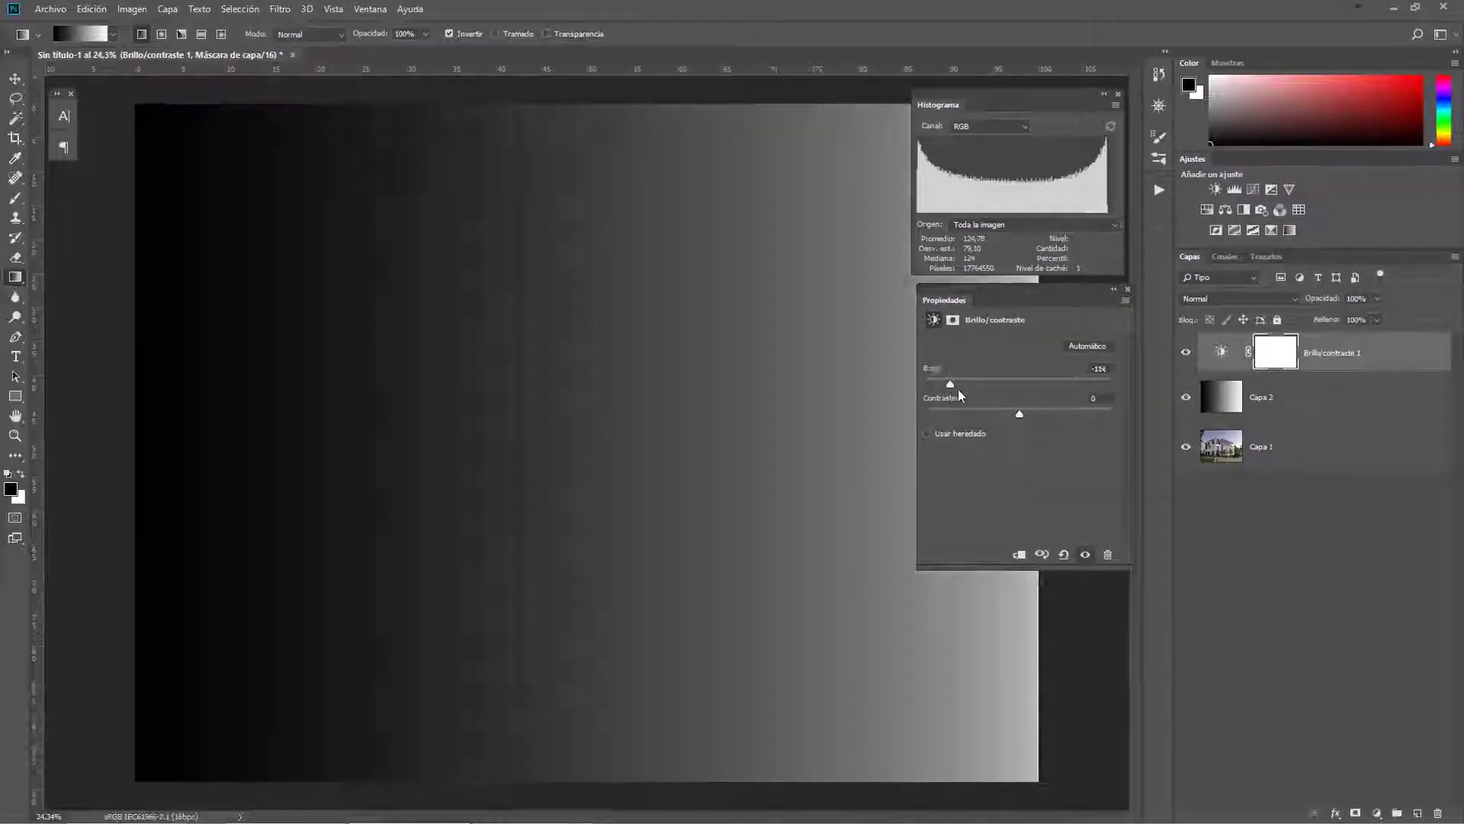
pyautogui.moveTo(958, 394); pyautogui.dragTo(940, 379)
pyautogui.scroll(-1, 587, 443)
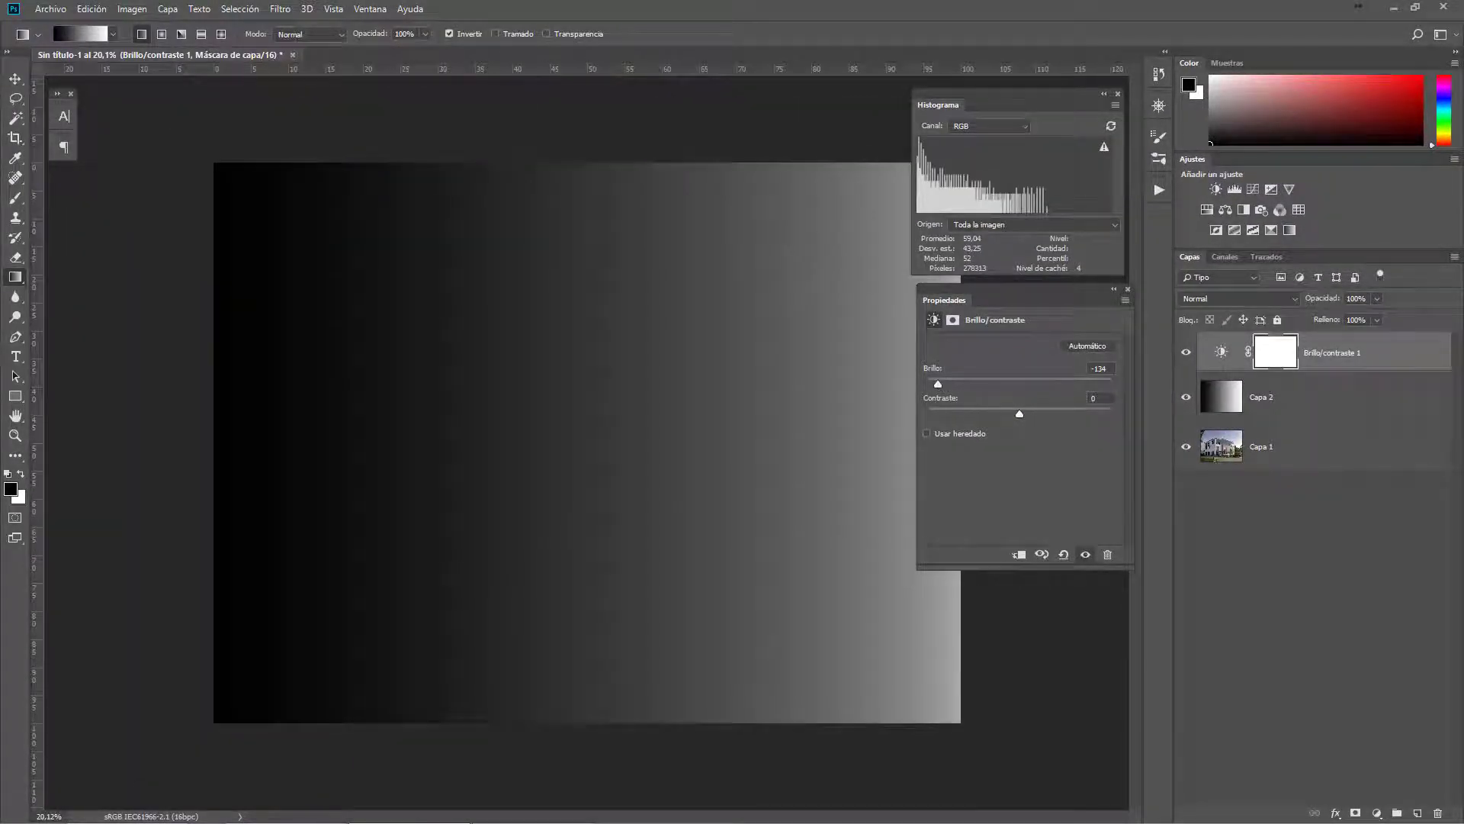
pyautogui.scroll(1, 790, 445)
pyautogui.moveTo(1023, 383); pyautogui.dragTo(1073, 384)
pyautogui.click(1063, 554)
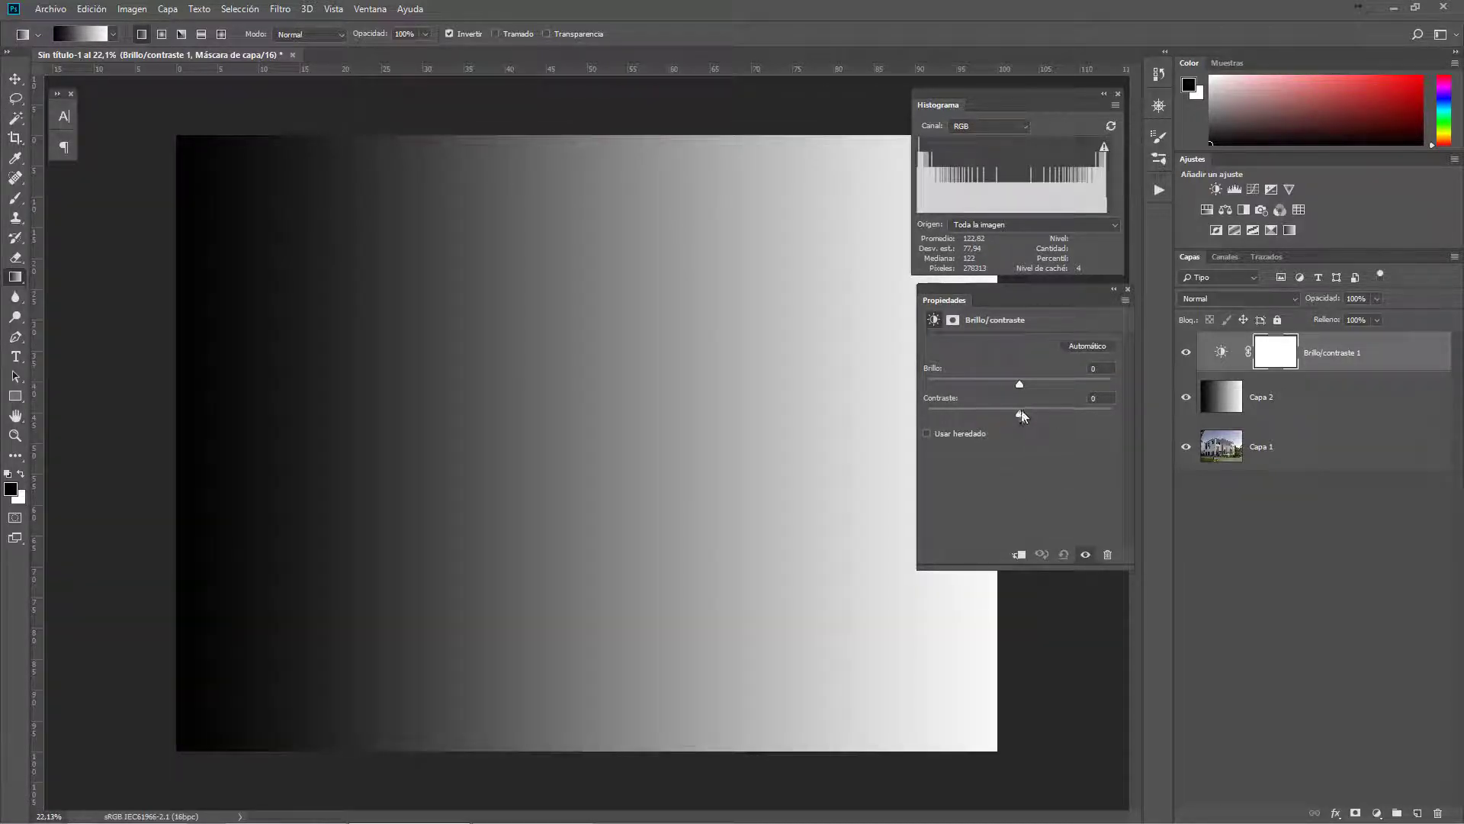
pyautogui.click(1112, 126)
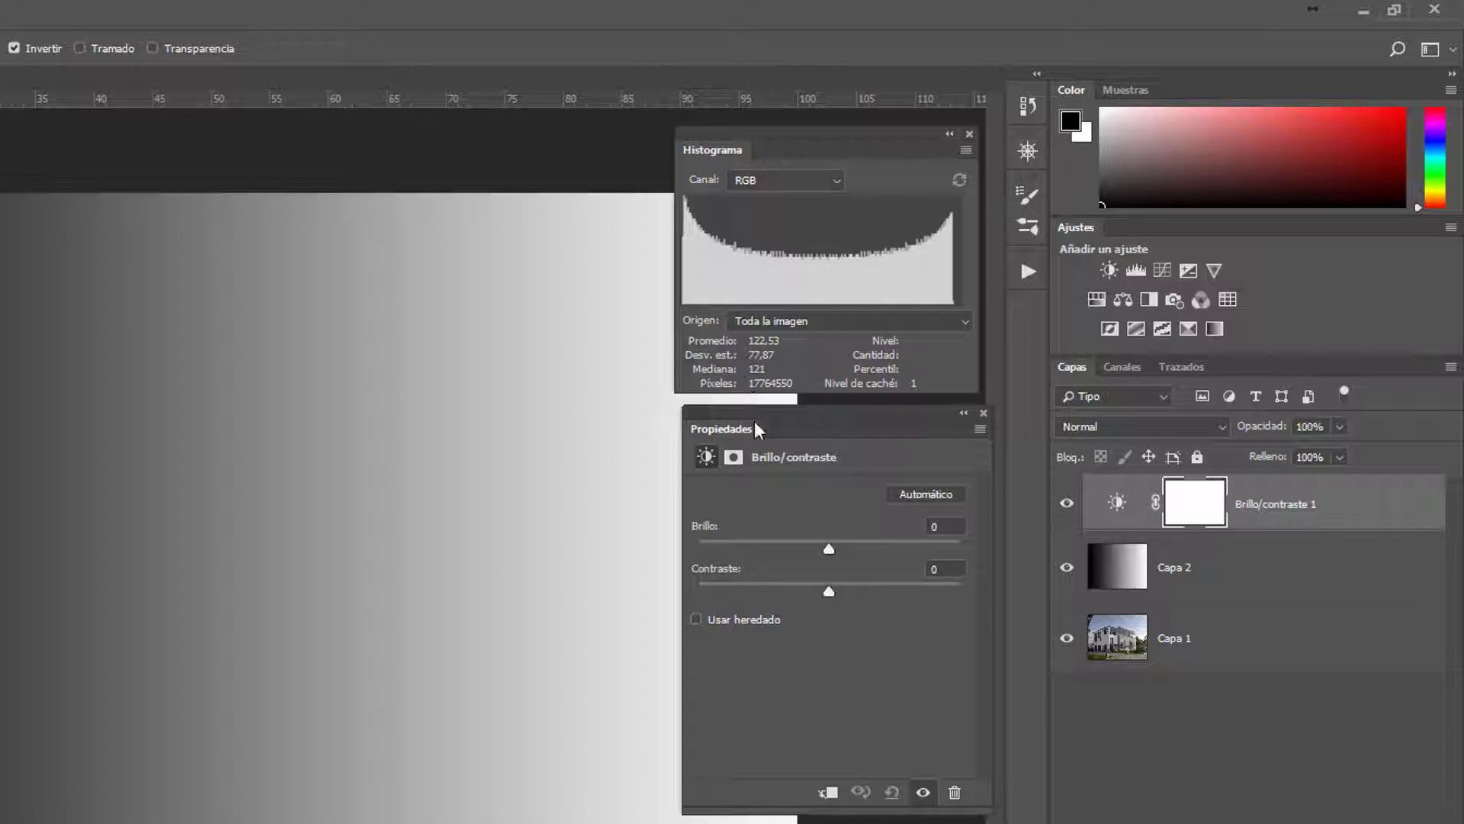
# - Raise the adjustment's contrast to 62, 78 and finally 95 on the gradient, refreshing the histogram
pyautogui.moveTo(829, 591); pyautogui.dragTo(910, 591)
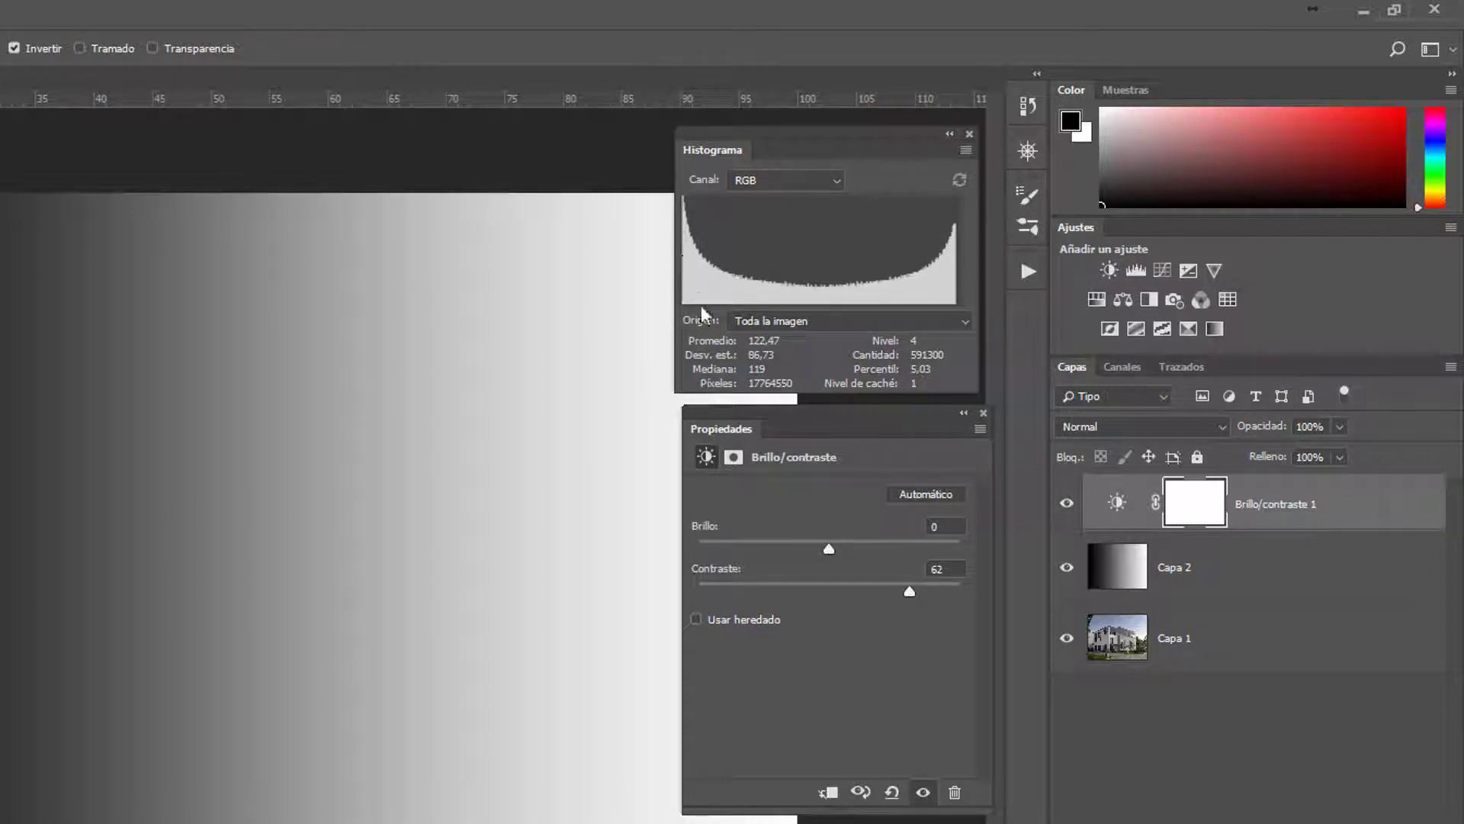
pyautogui.click(931, 589)
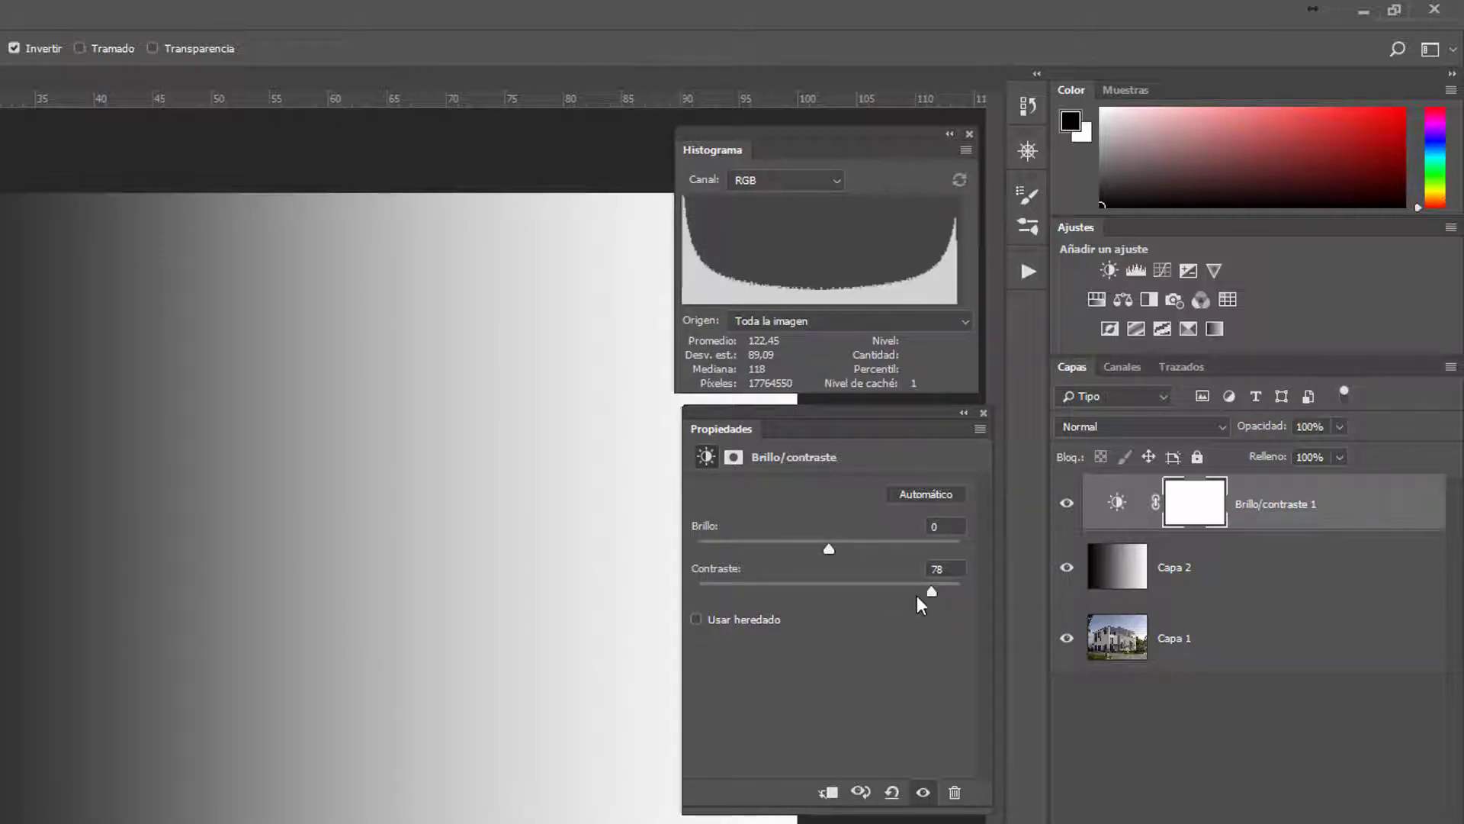
pyautogui.click(954, 588)
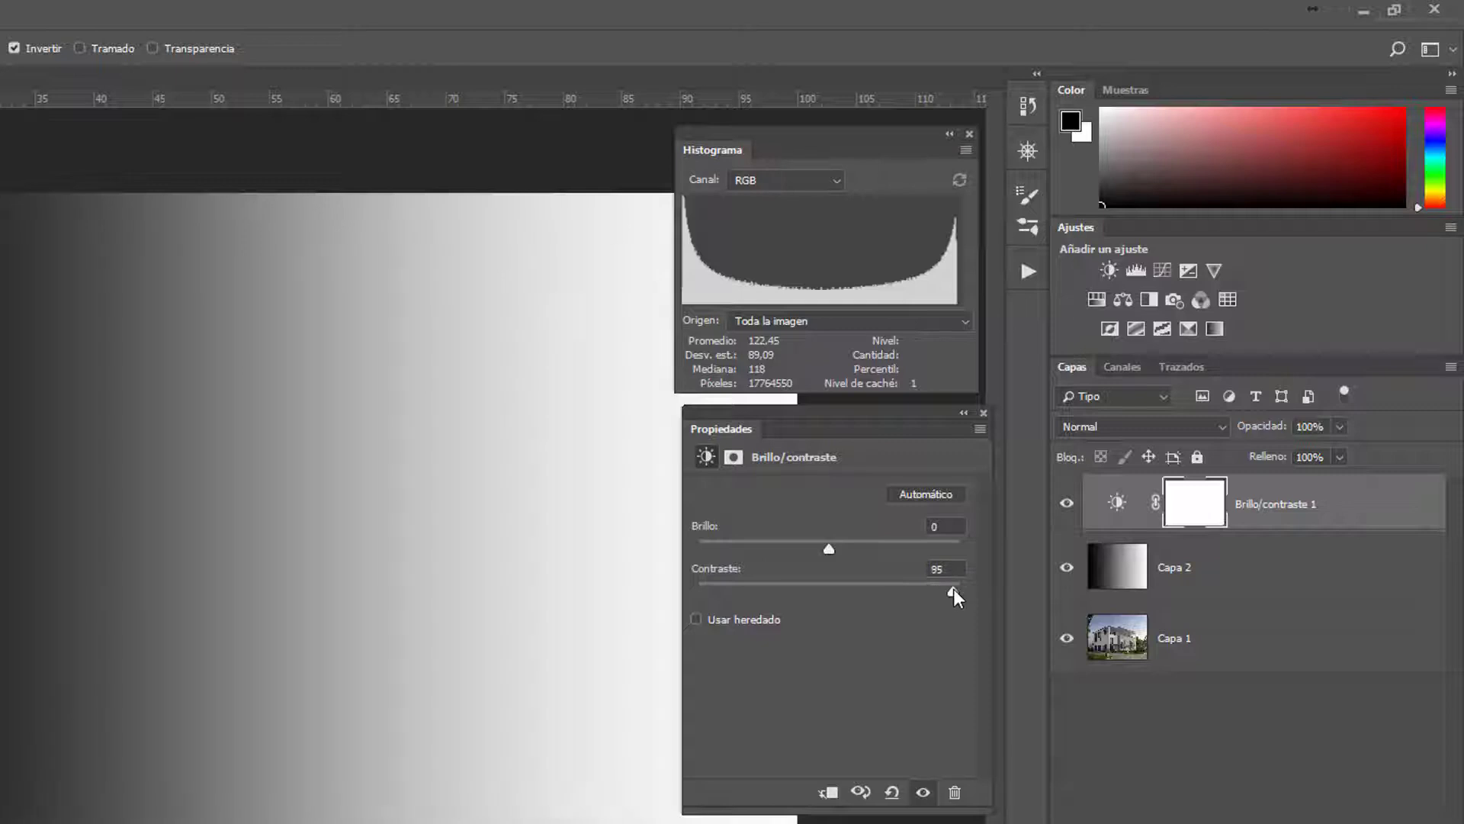
pyautogui.click(959, 182)
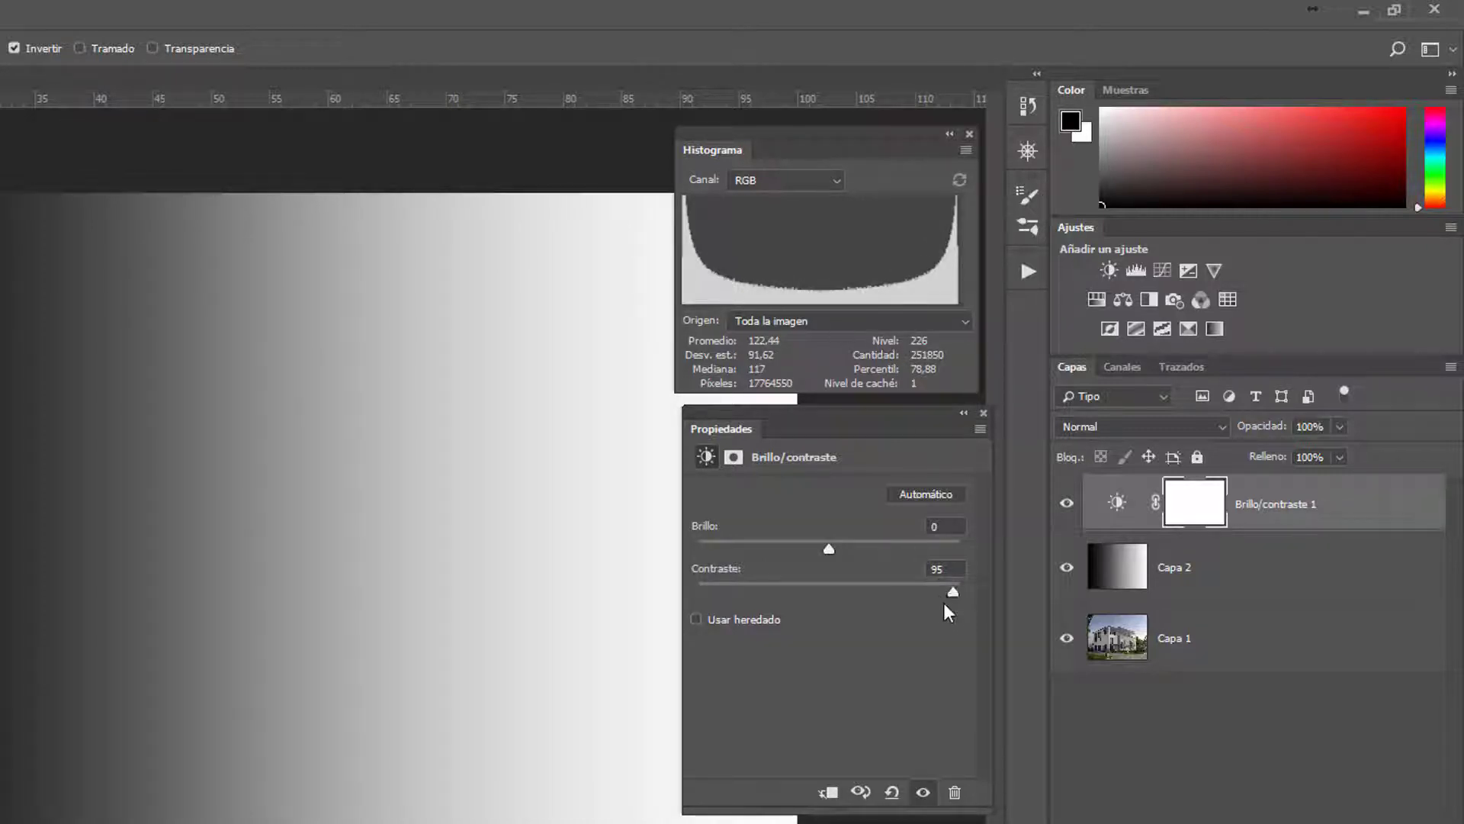
# - Reset the adjustment, lower its contrast to -47, and refresh the histogram for the gradient
pyautogui.click(892, 793)
pyautogui.click(959, 181)
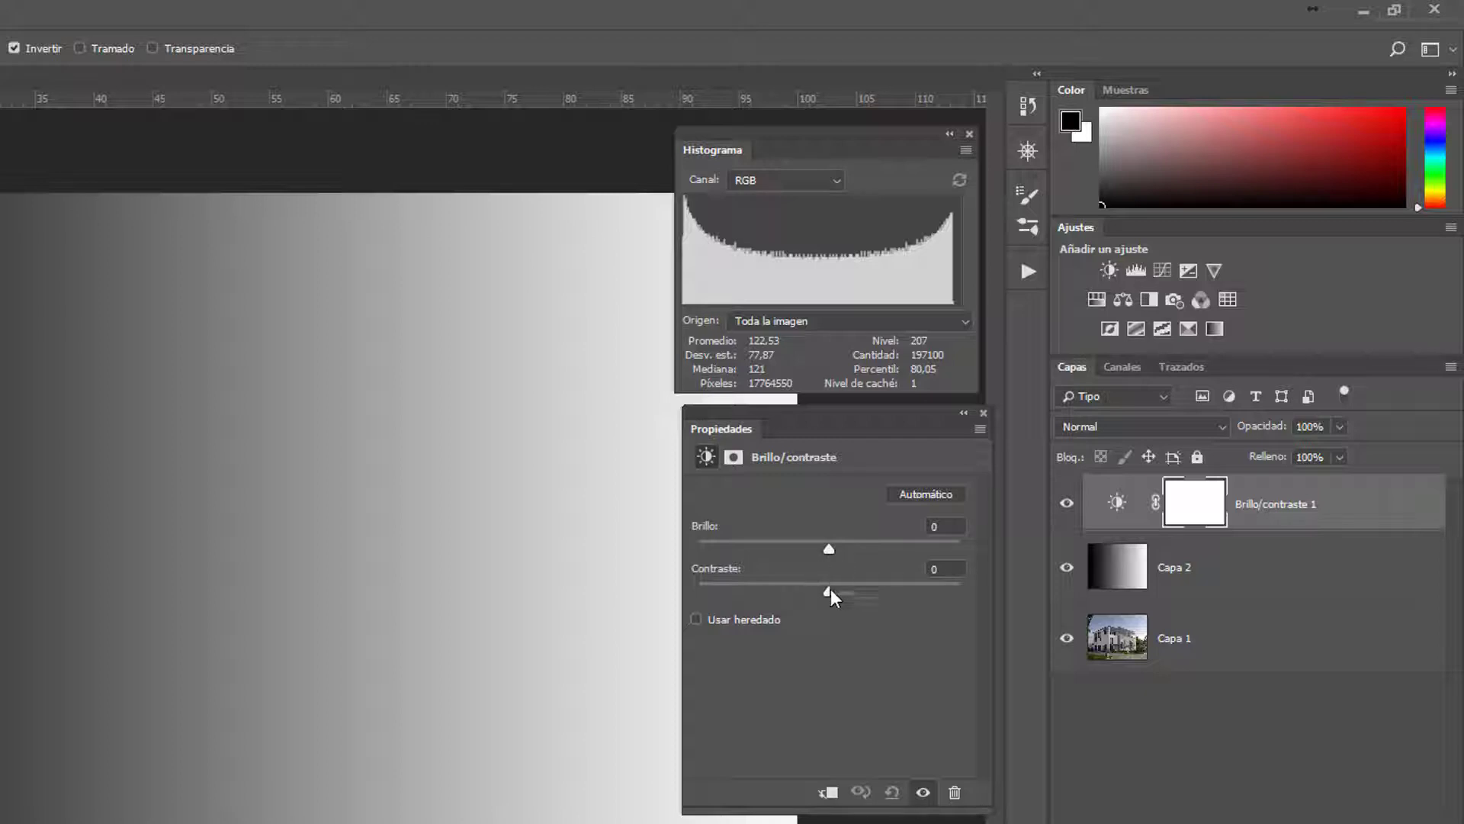
pyautogui.moveTo(826, 589); pyautogui.dragTo(771, 595)
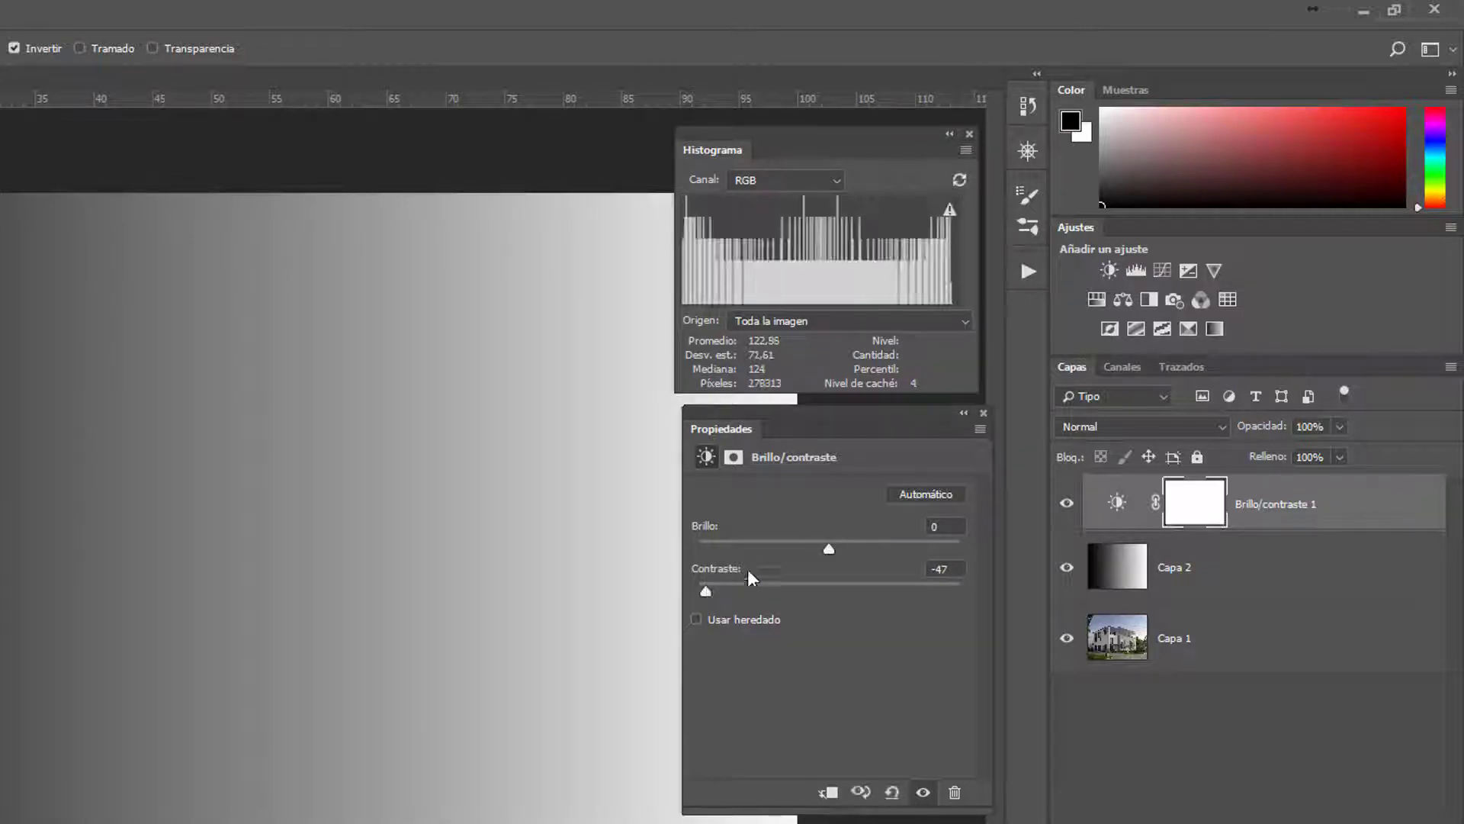
pyautogui.click(961, 181)
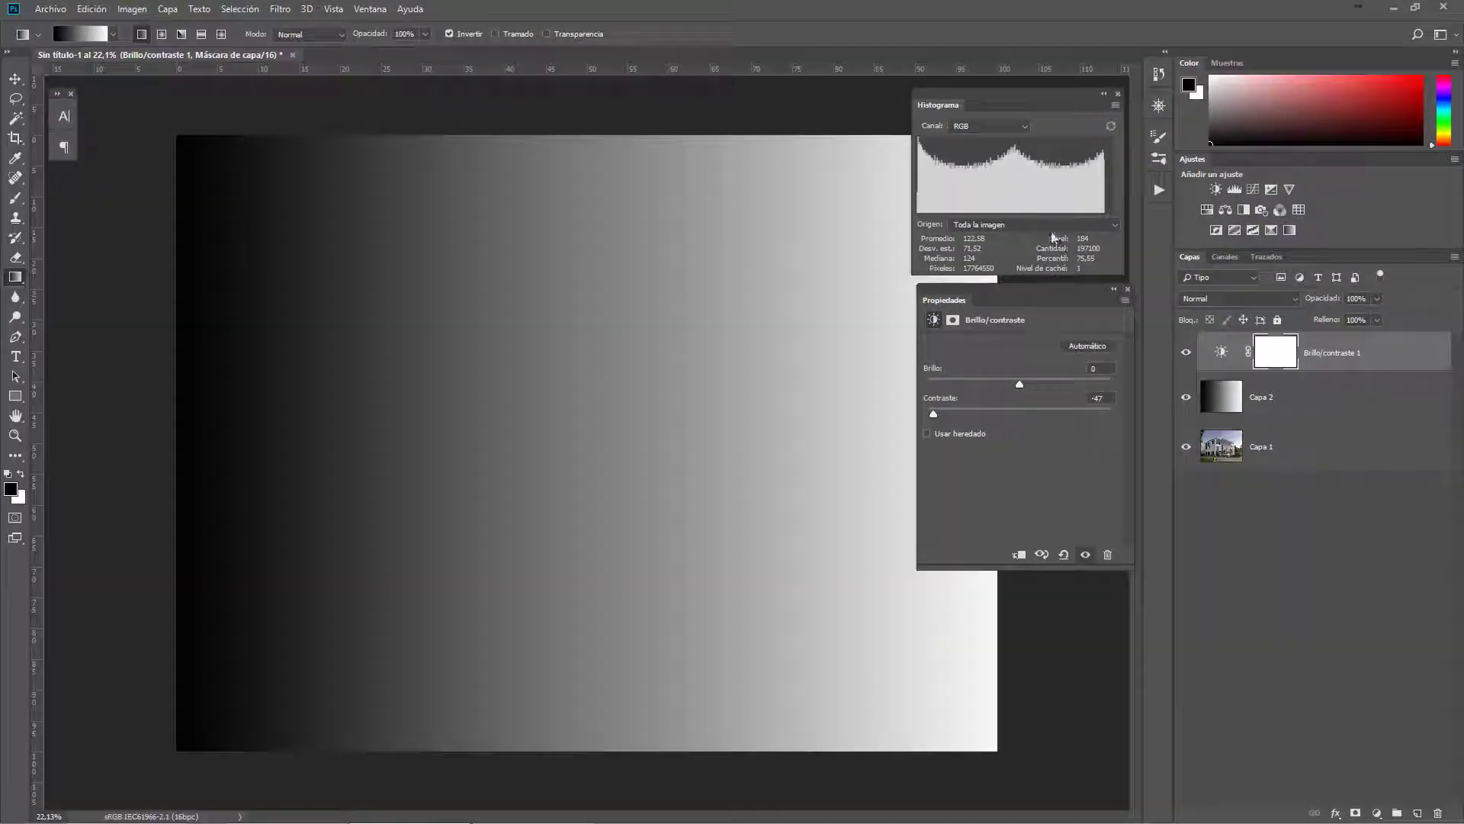
# - Raise the adjustment's contrast to 56 and compare the histograms with Capa 2 hidden and shown
pyautogui.moveTo(934, 412); pyautogui.dragTo(1071, 415)
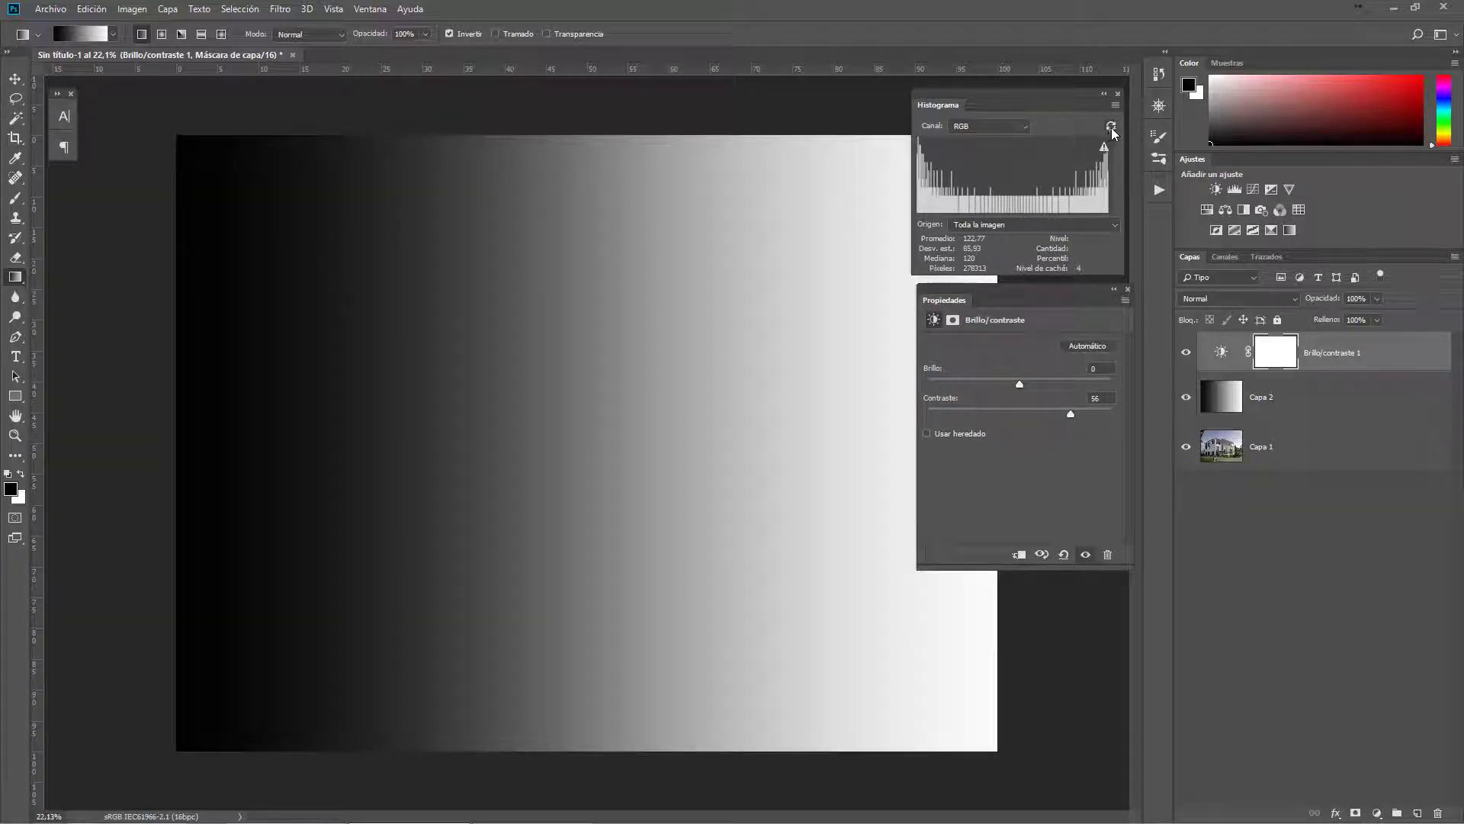
pyautogui.click(1186, 397)
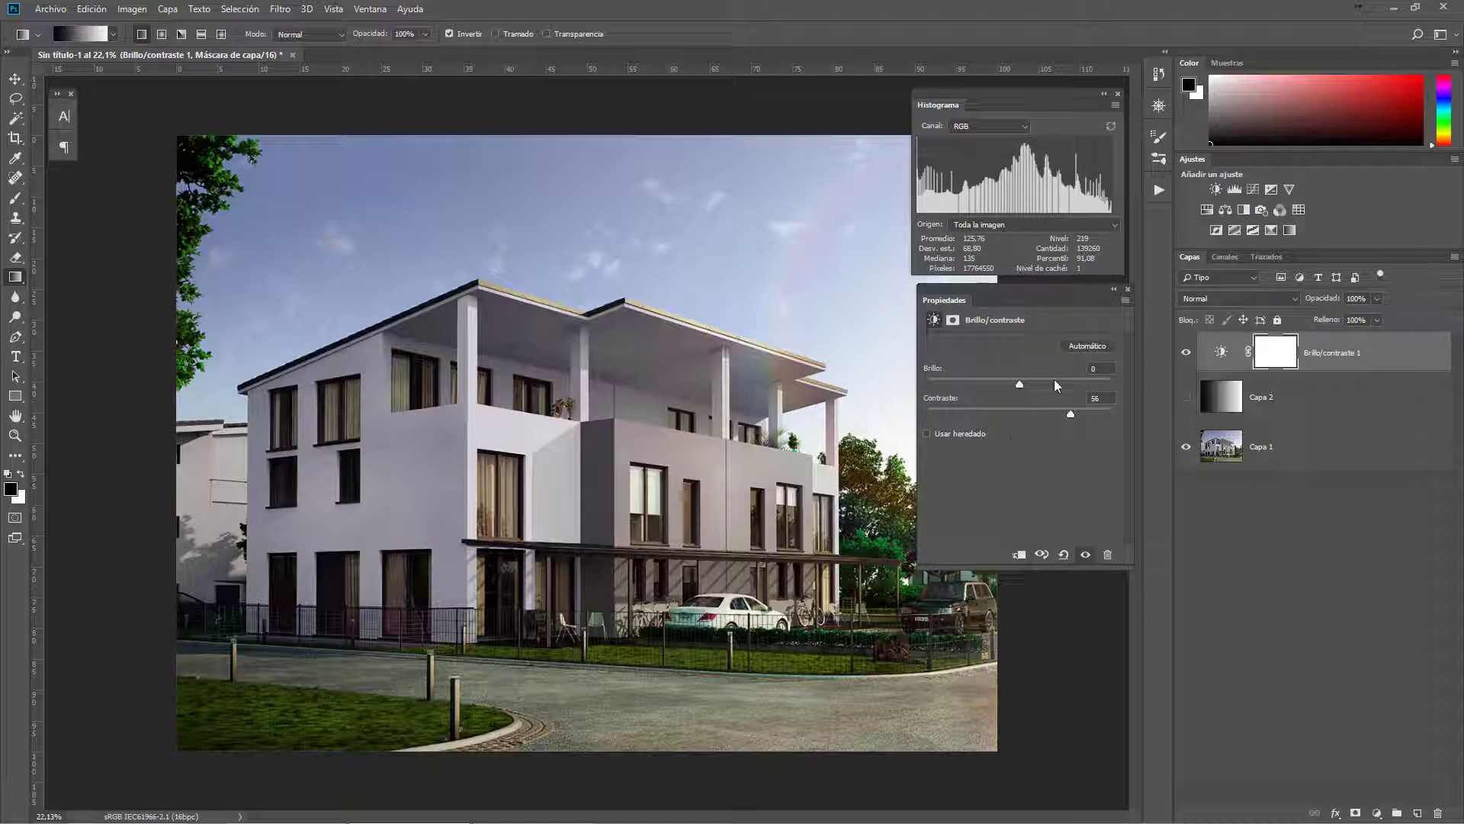
pyautogui.hotkey('ctrl', 'z')
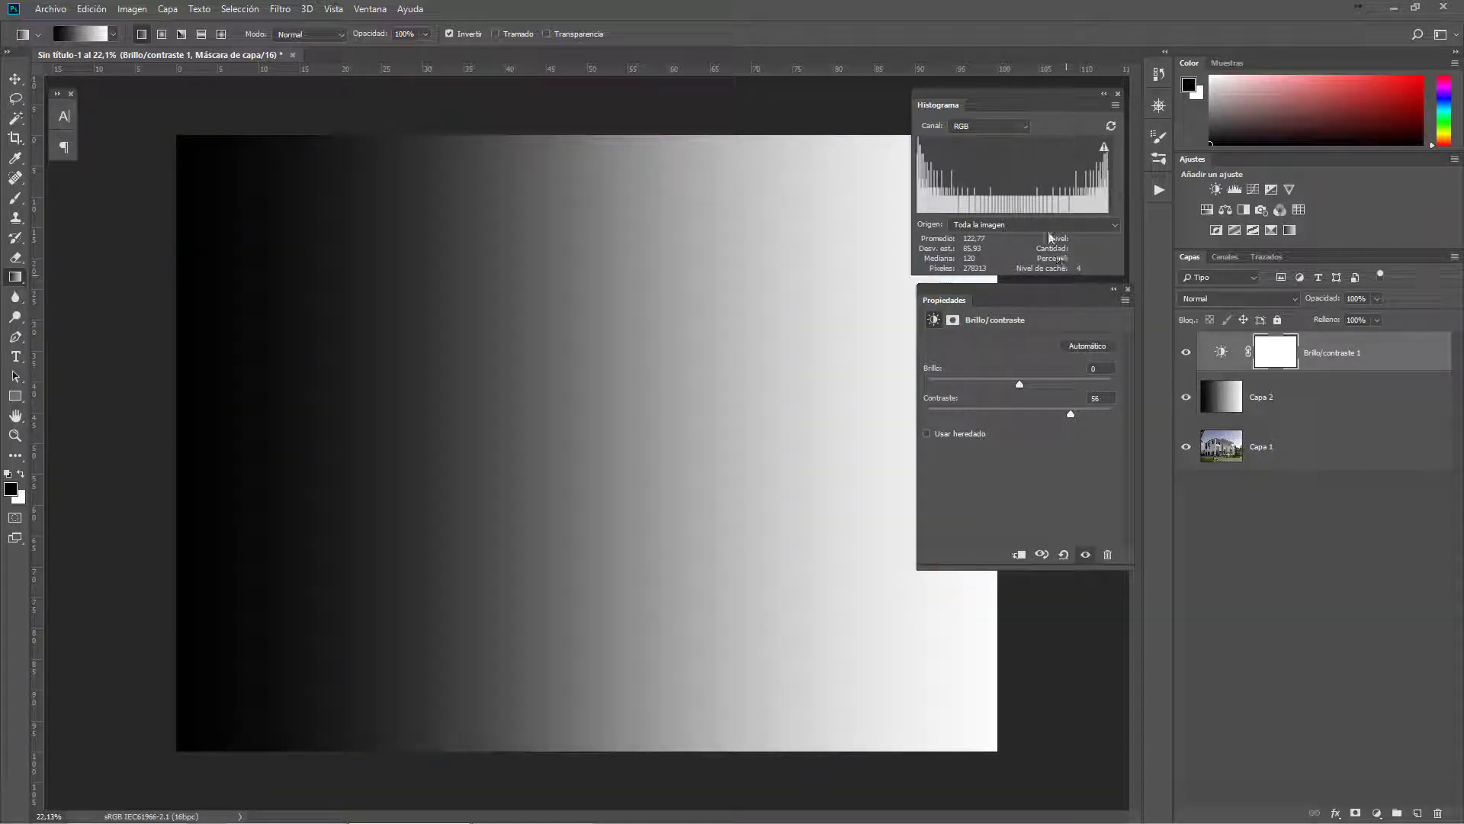
pyautogui.click(1107, 127)
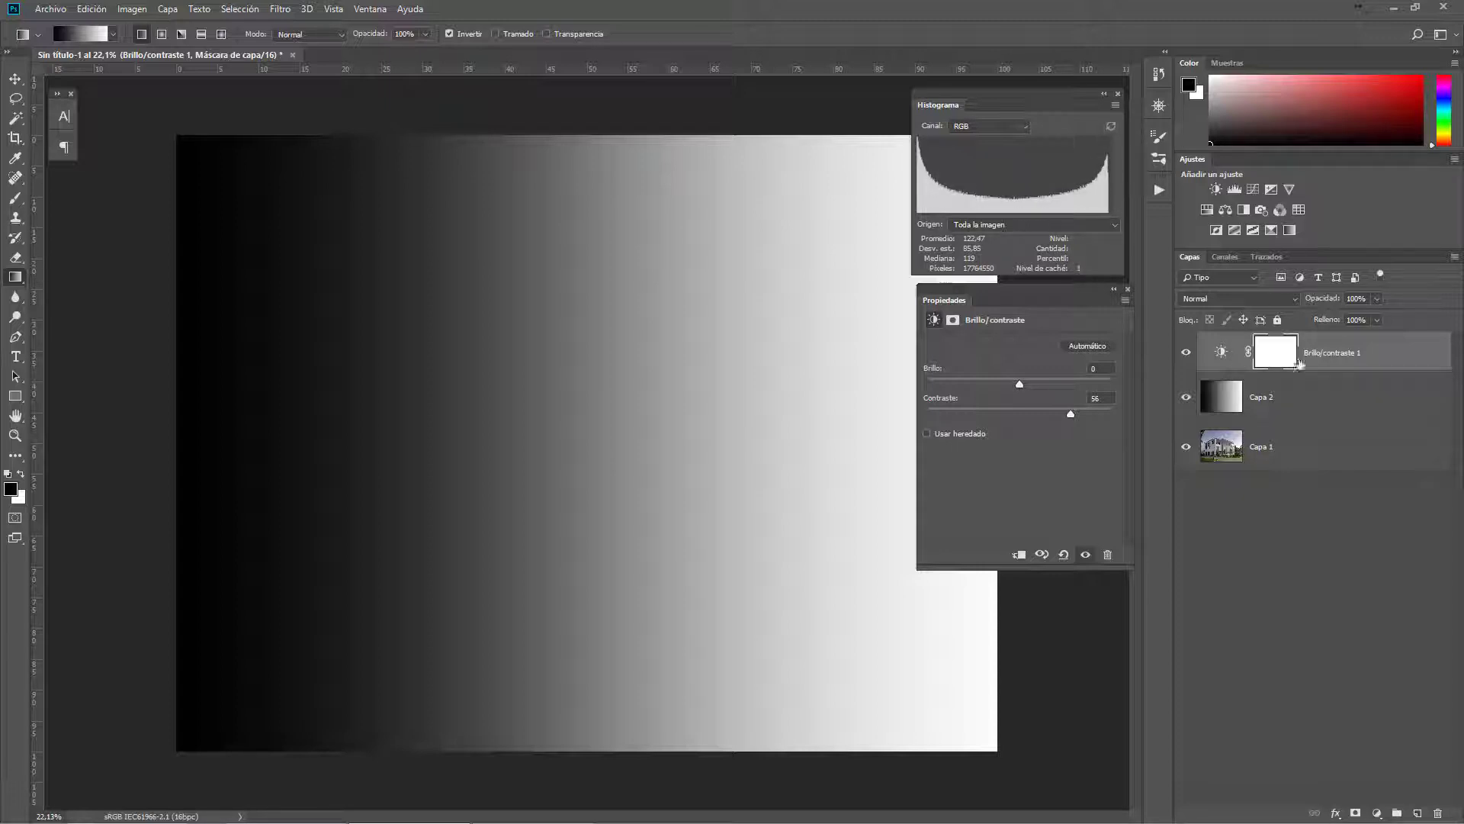
# - Hide the gradient layer Capa 2 and delete it, leaving the building photo under the adjustment
pyautogui.click(1186, 397)
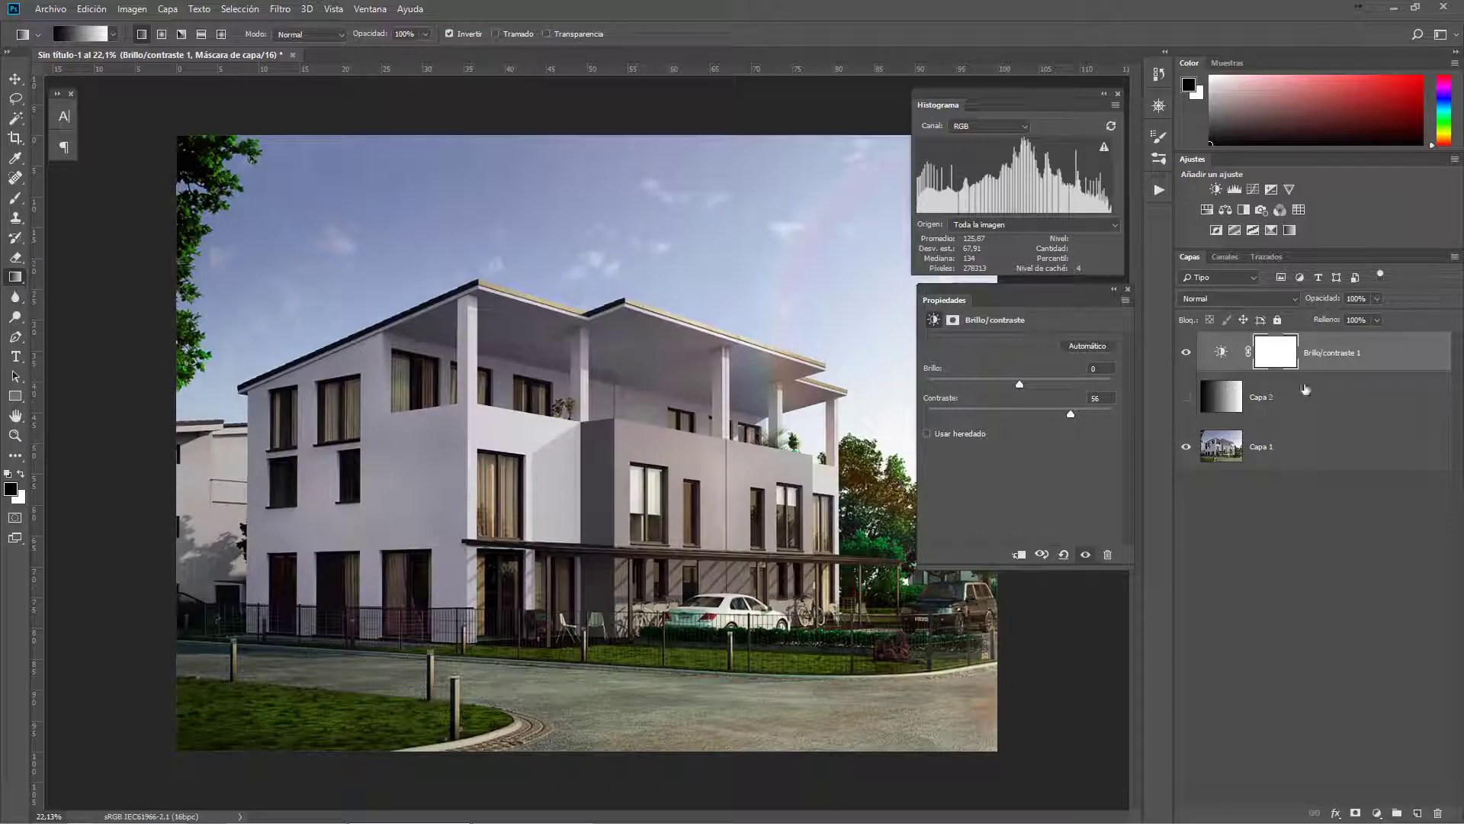
pyautogui.click(1275, 402)
pyautogui.moveTo(1275, 401); pyautogui.dragTo(1438, 813)
pyautogui.click(1197, 360)
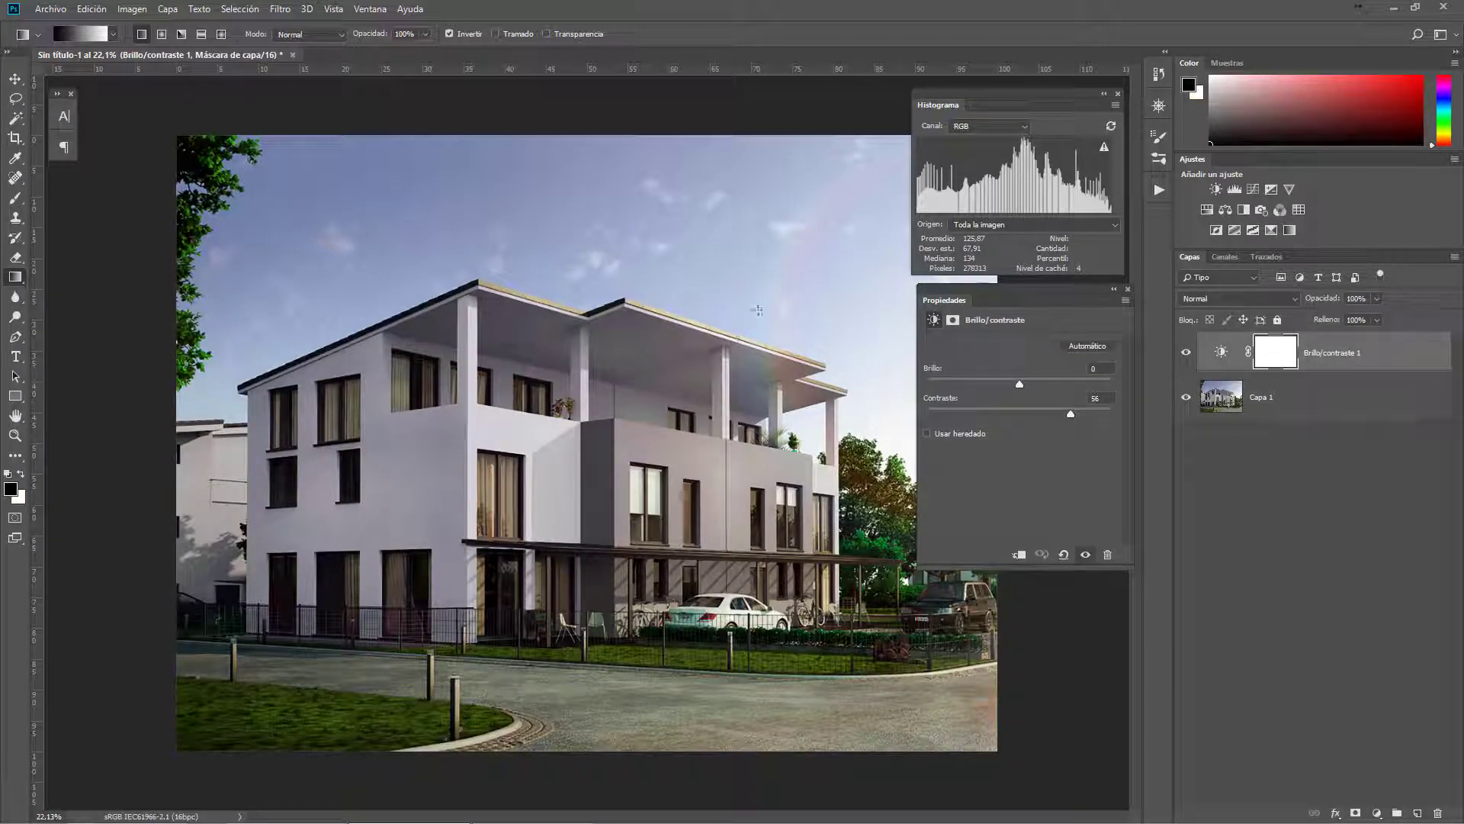
pyautogui.scroll(1, 582, 454)
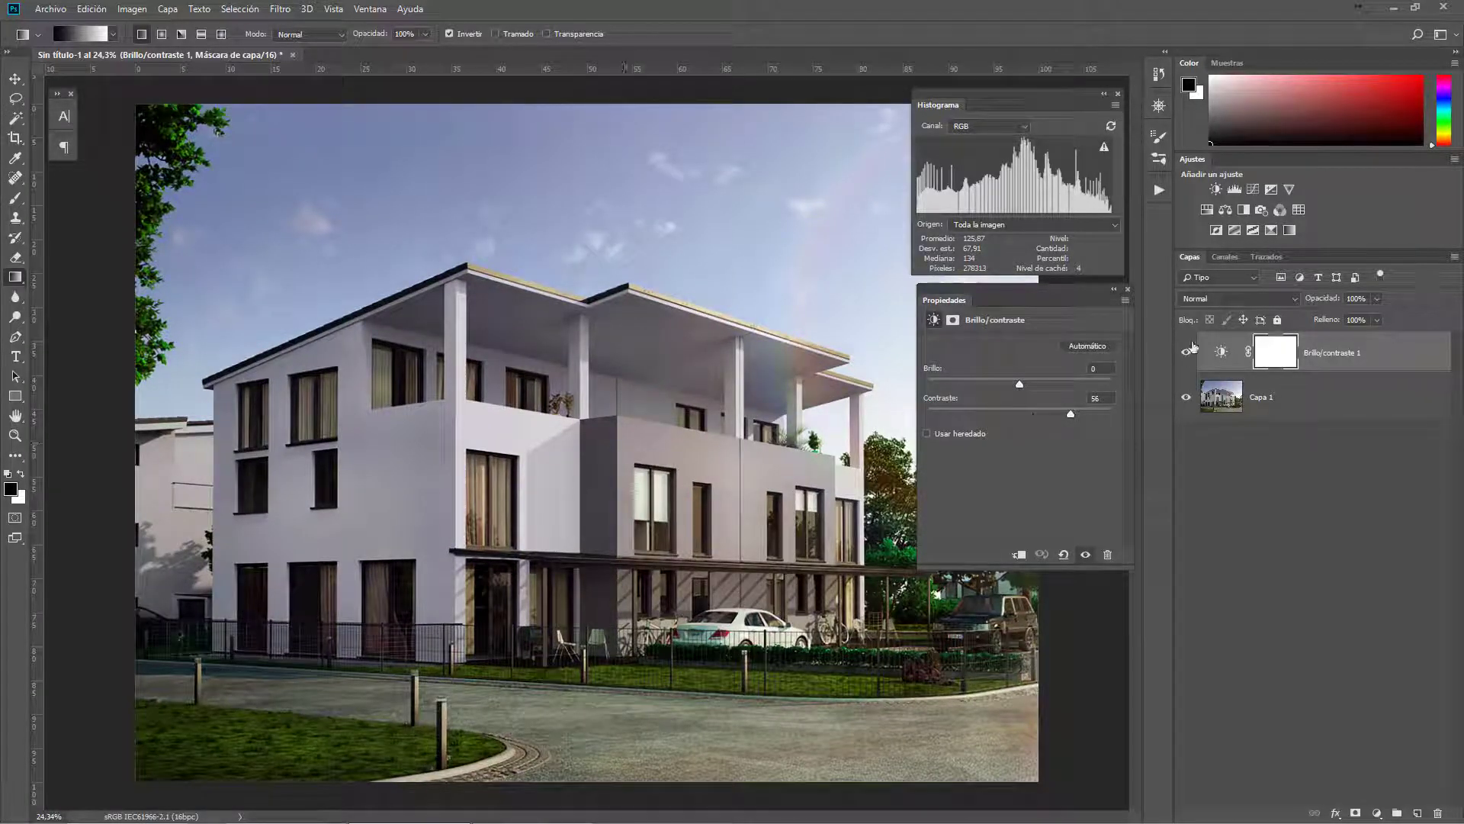
# - Reset the adjustment, try brightness 39, and settle on brightness 26 and contrast 21 for the building photo
pyautogui.click(1064, 554)
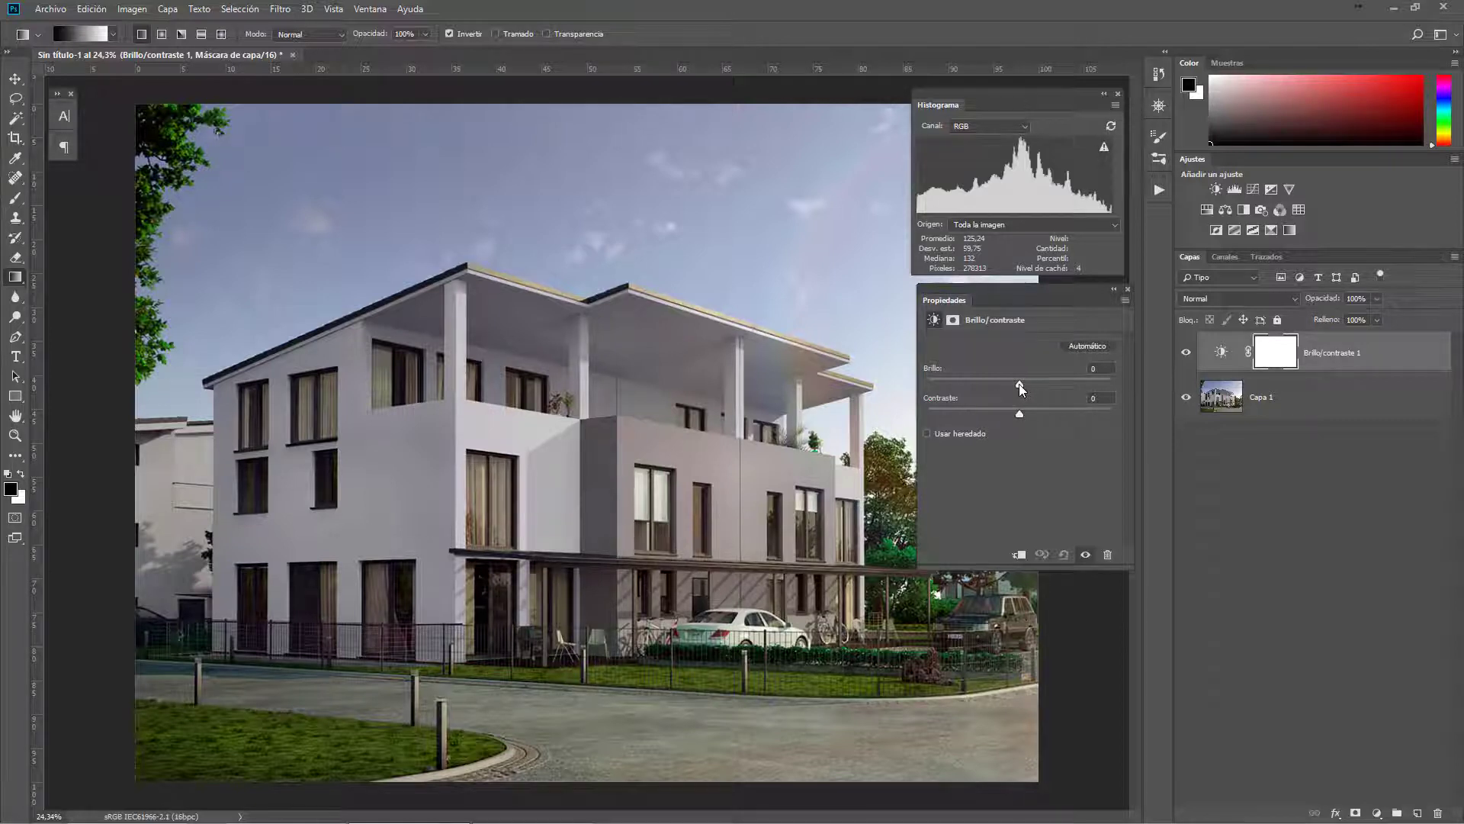
pyautogui.moveTo(1019, 384); pyautogui.dragTo(1043, 386)
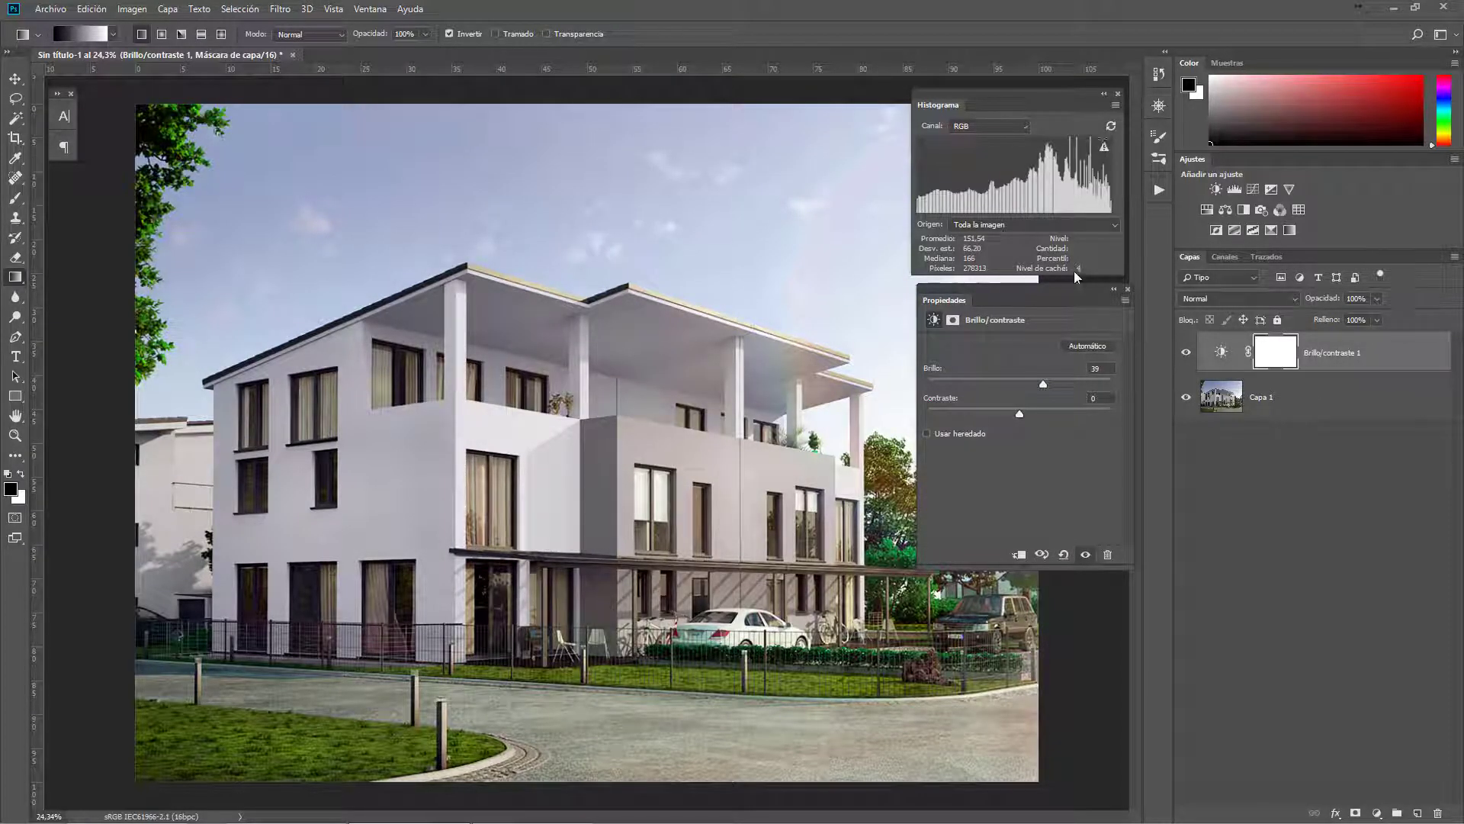
pyautogui.click(1111, 126)
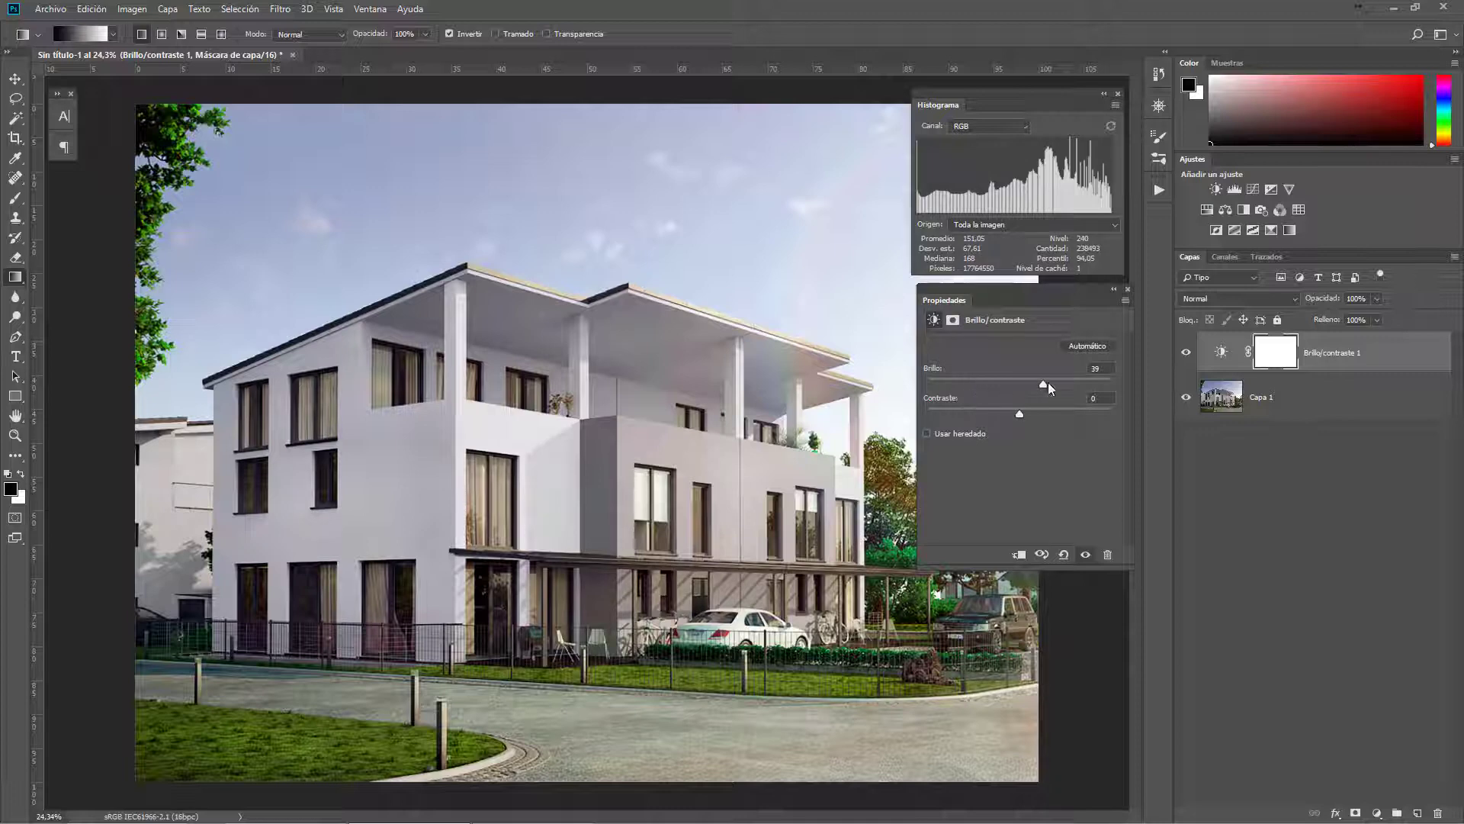
pyautogui.moveTo(1042, 382); pyautogui.dragTo(1037, 413)
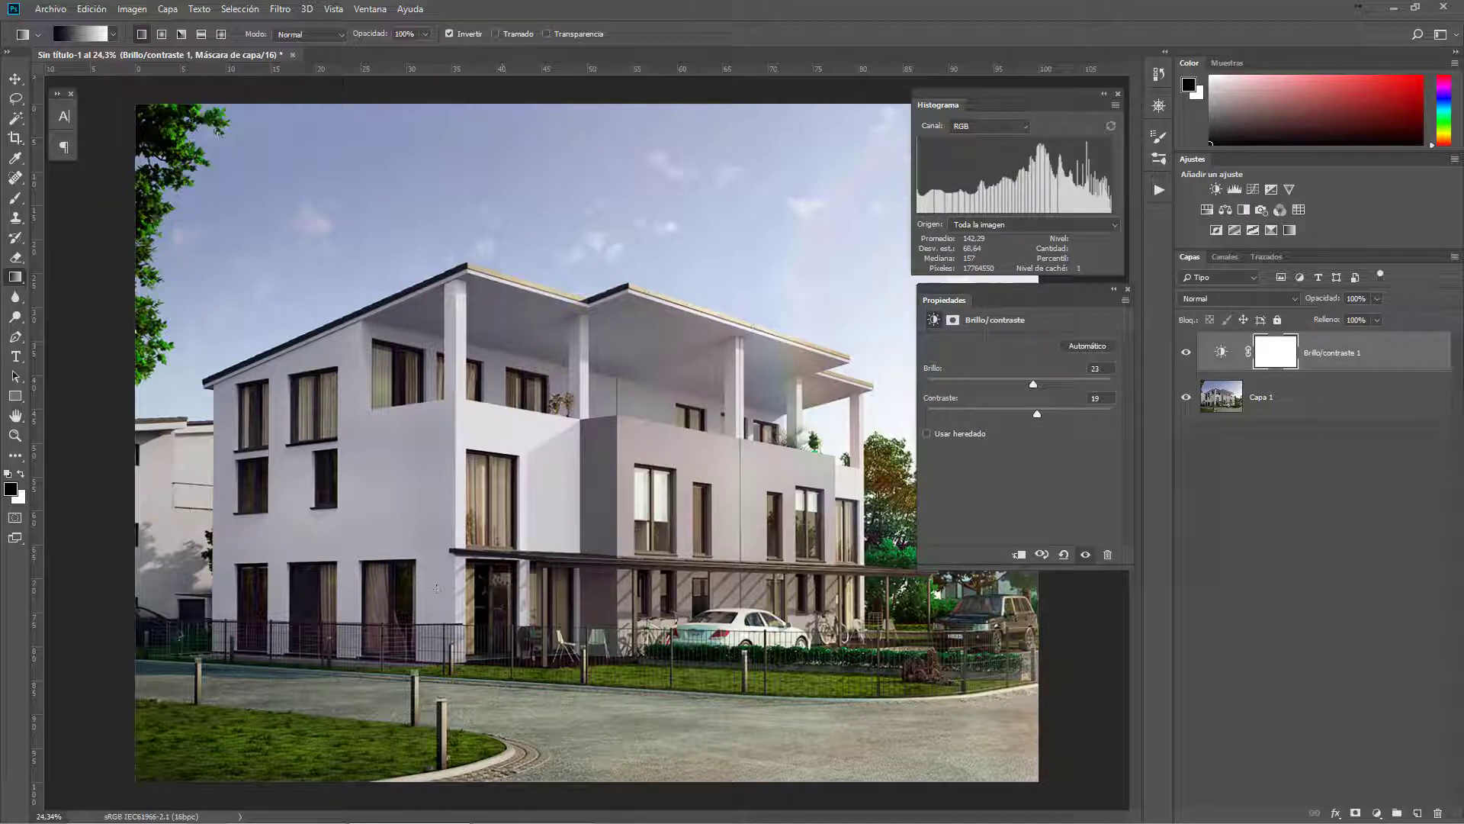
pyautogui.moveTo(1034, 387); pyautogui.dragTo(1039, 413)
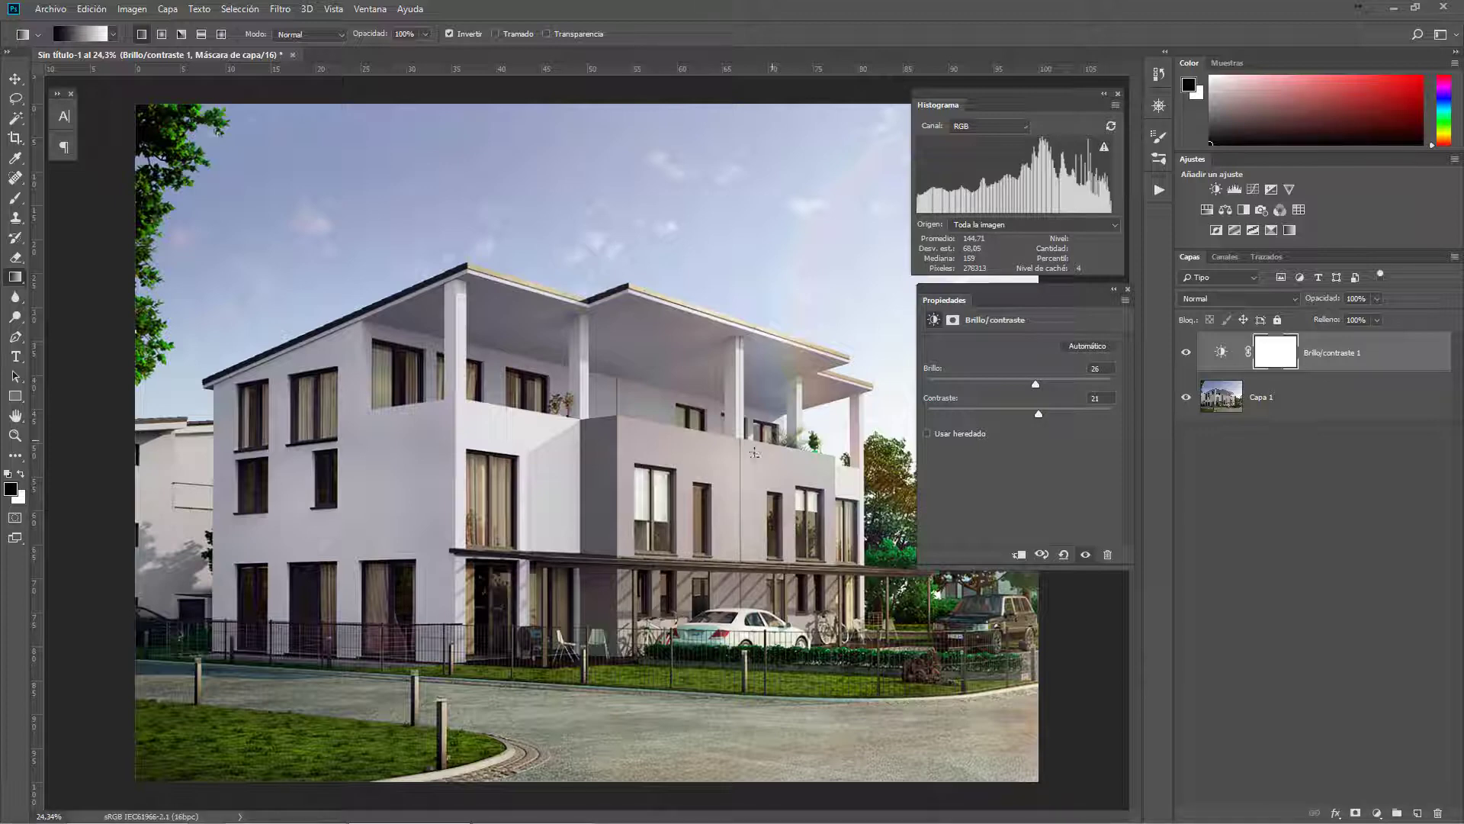
# - Compare the building photo with the Brillo/contraste adjustment hidden and shown at different zoom levels, ending with it shown
pyautogui.click(1186, 351)
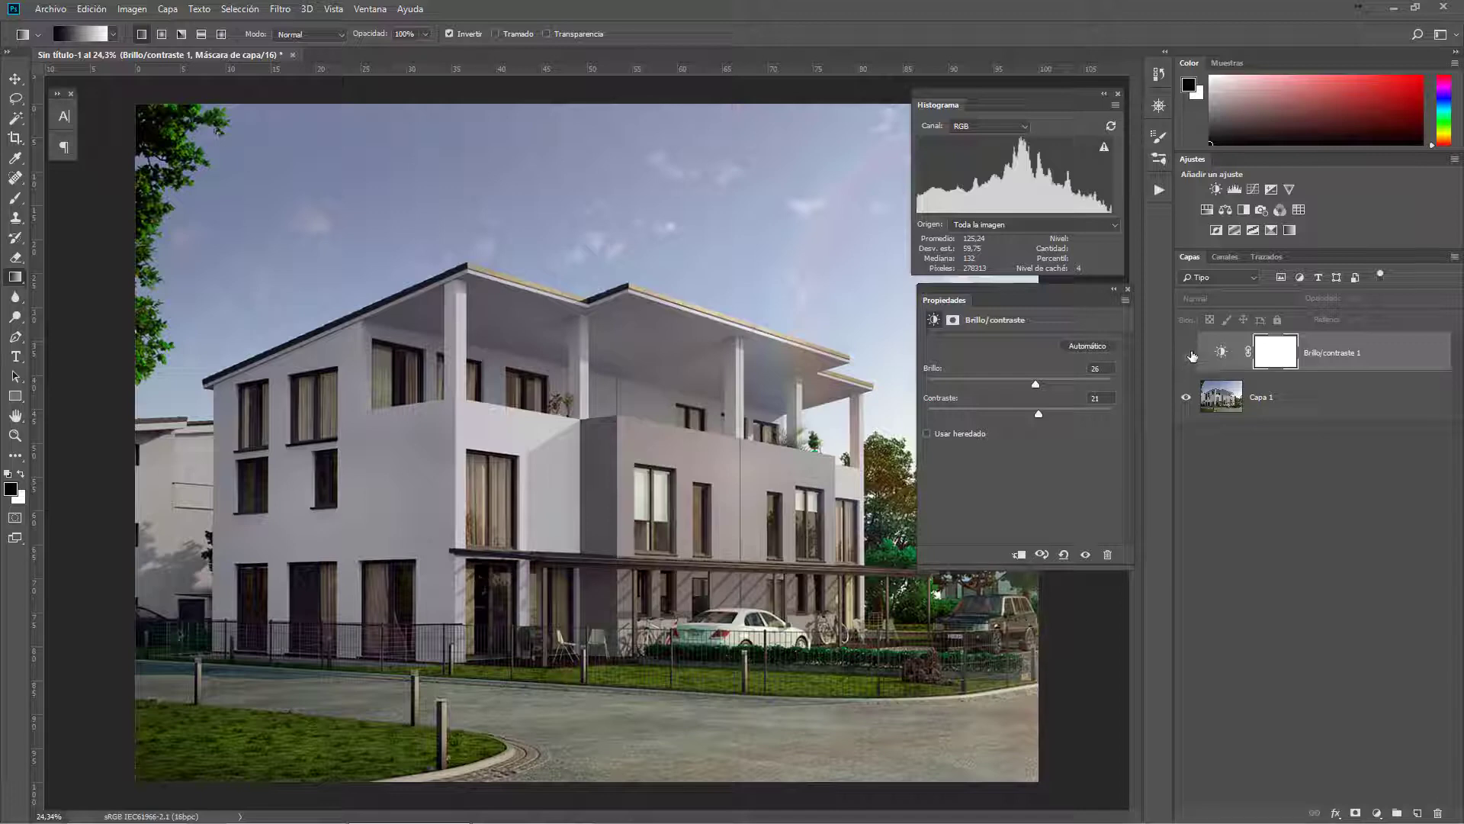
pyautogui.click(1188, 353)
pyautogui.scroll(-2, 589, 447)
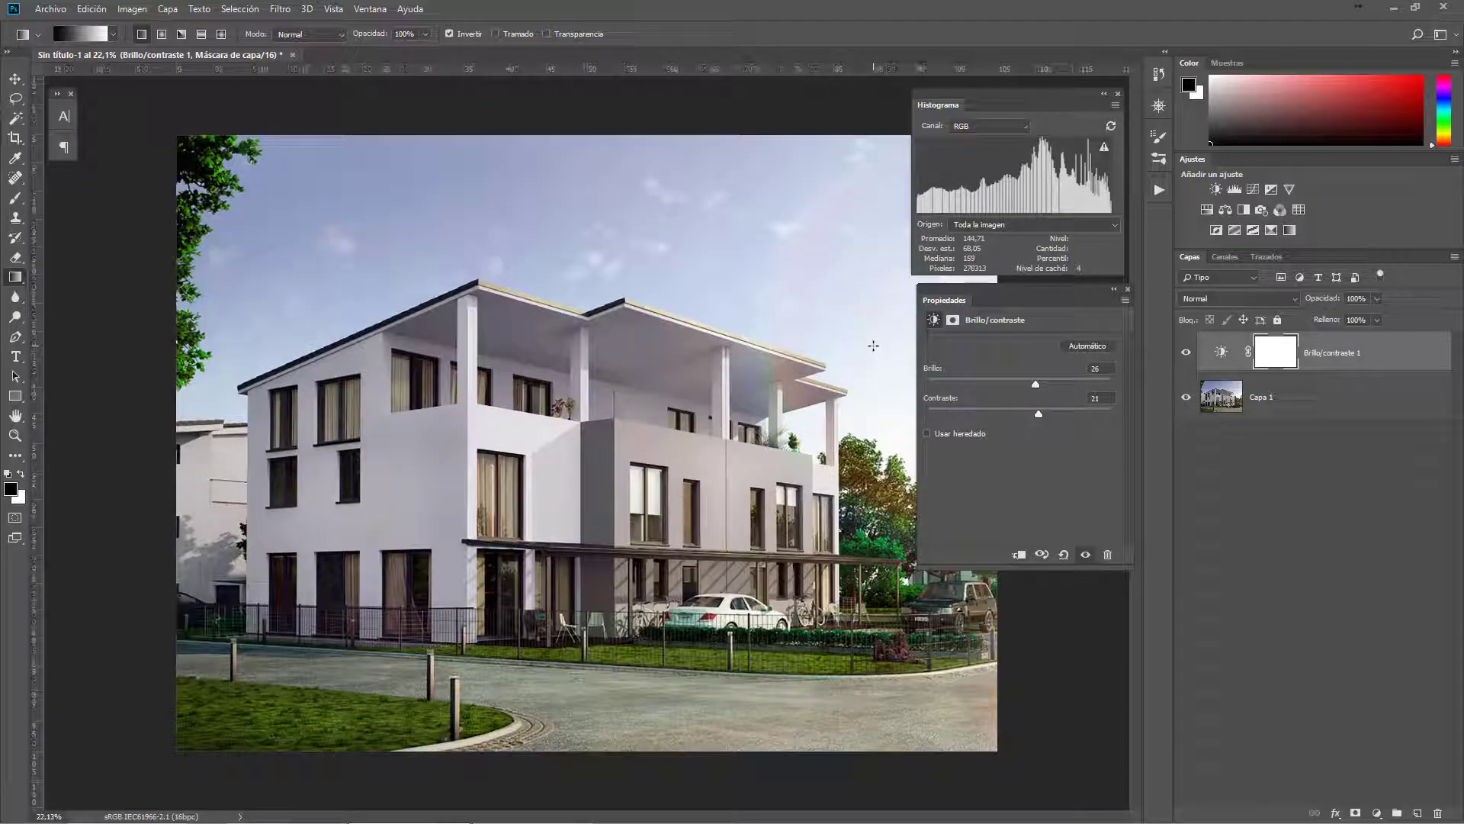
pyautogui.scroll(2, 874, 328)
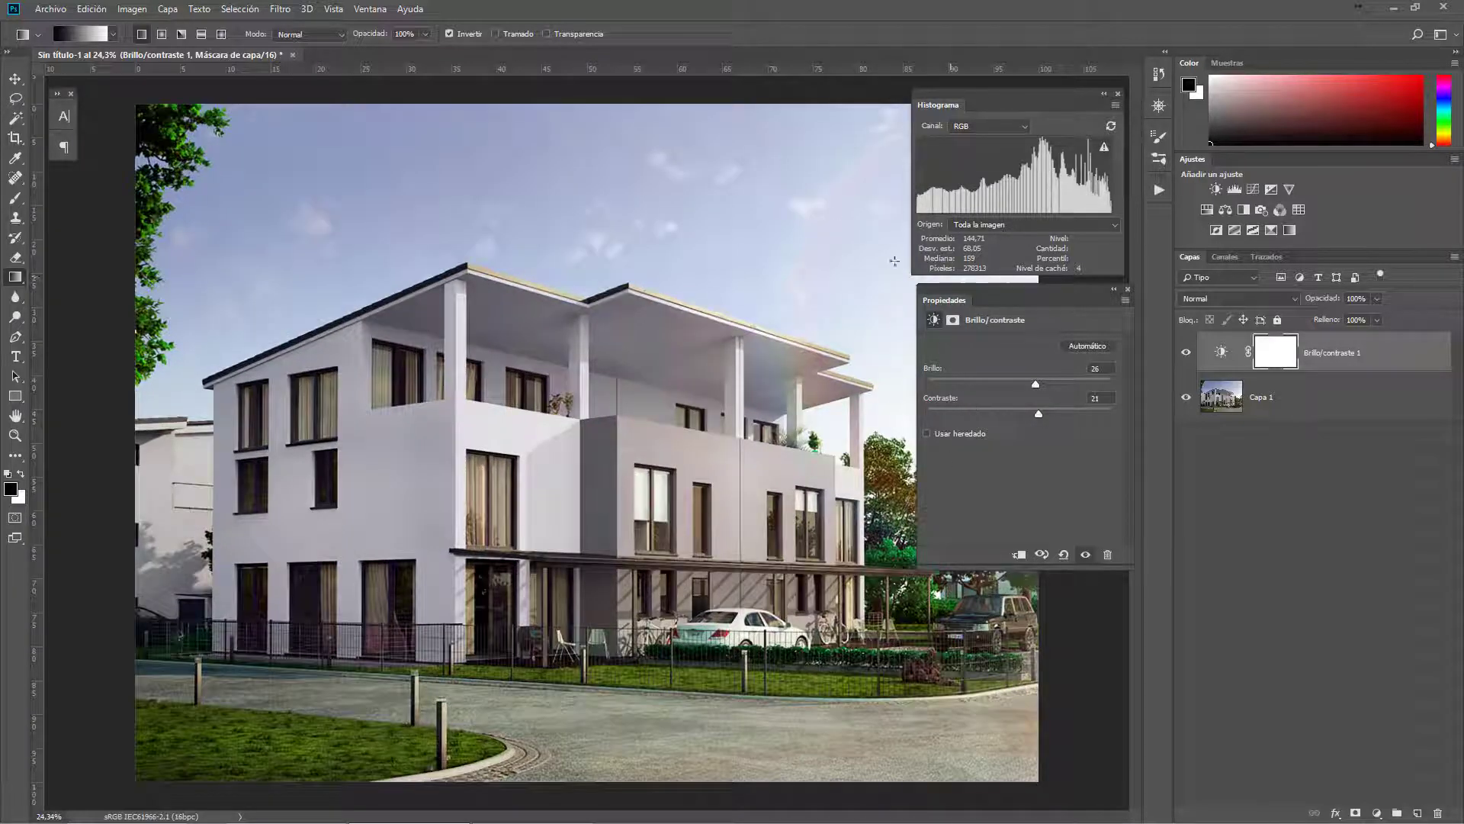
pyautogui.scroll(-2, 862, 189)
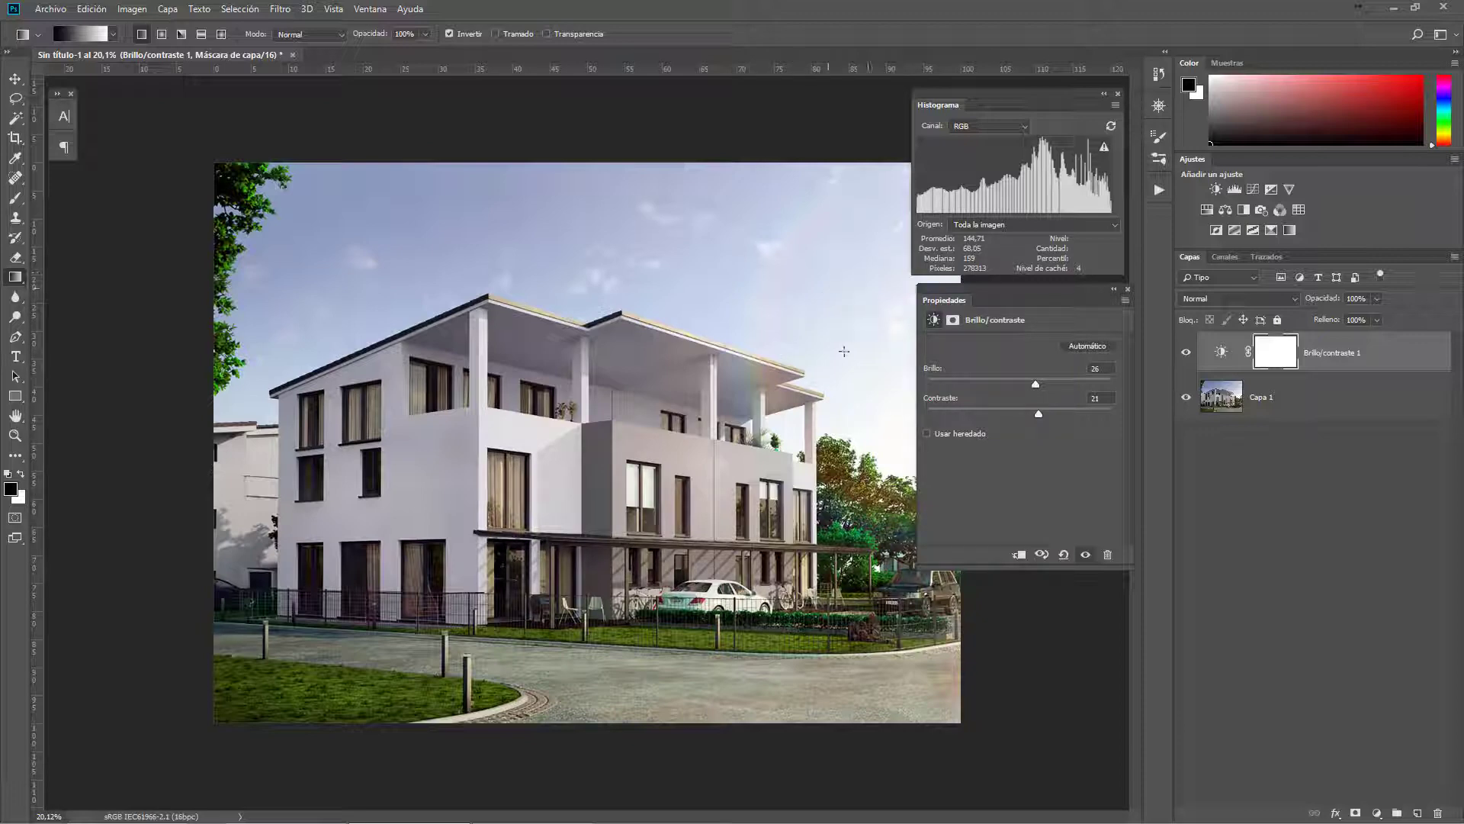
pyautogui.scroll(1, 596, 438)
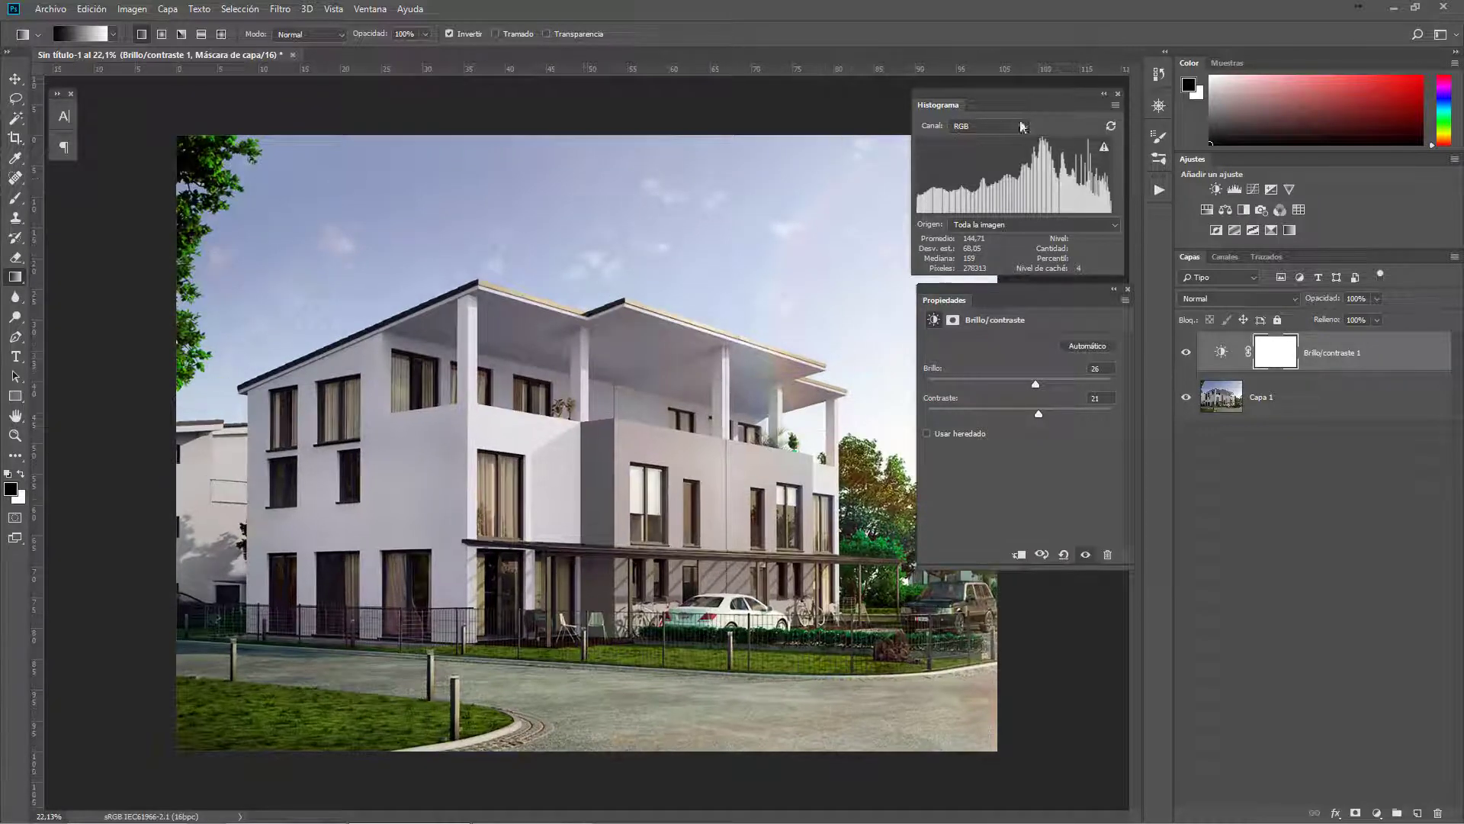
pyautogui.scroll(-2, 787, 279)
pyautogui.scroll(3, 791, 330)
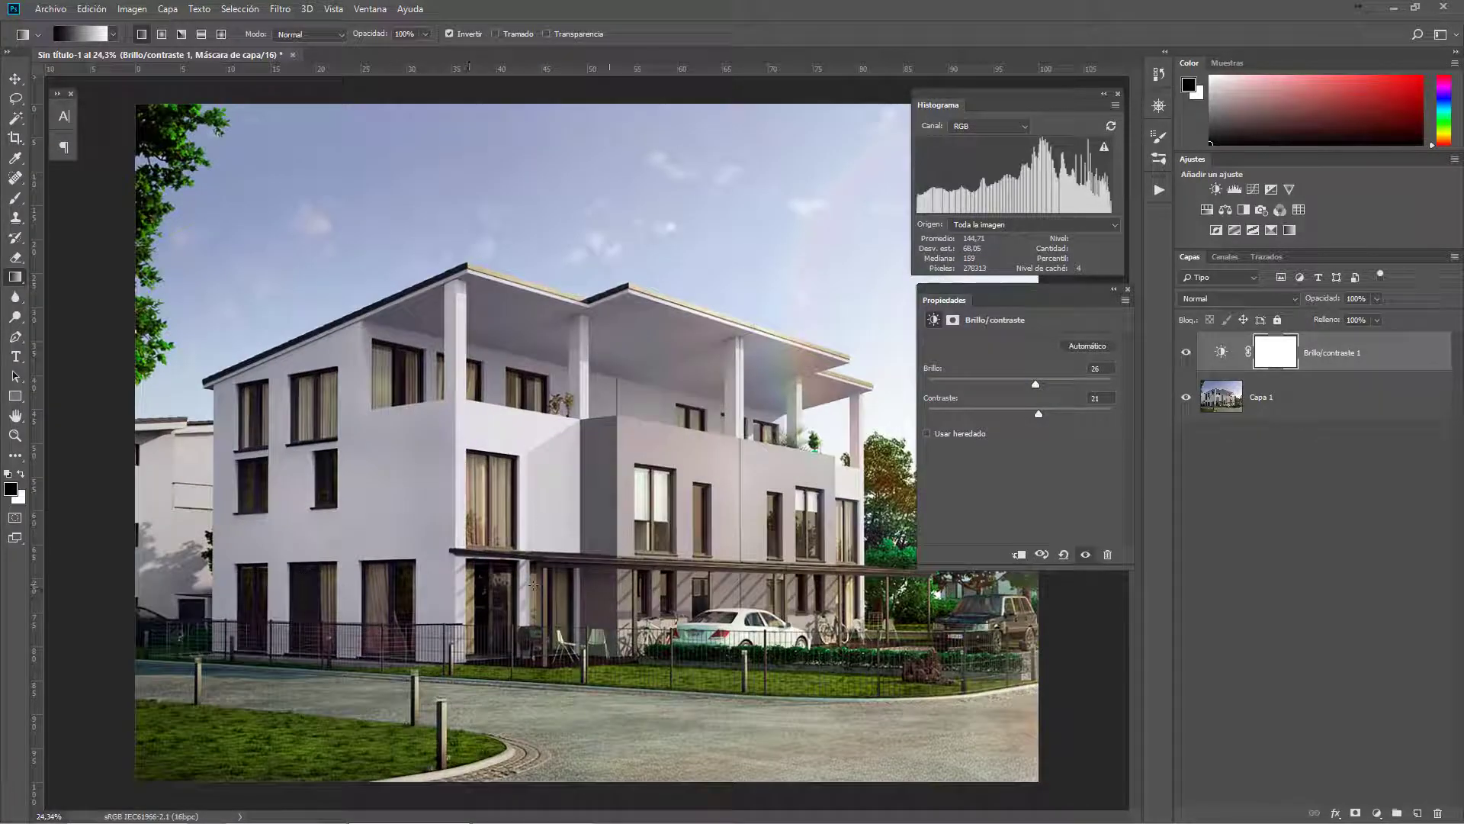
pyautogui.click(1186, 352)
pyautogui.click(1186, 352)
pyautogui.click(1186, 352)
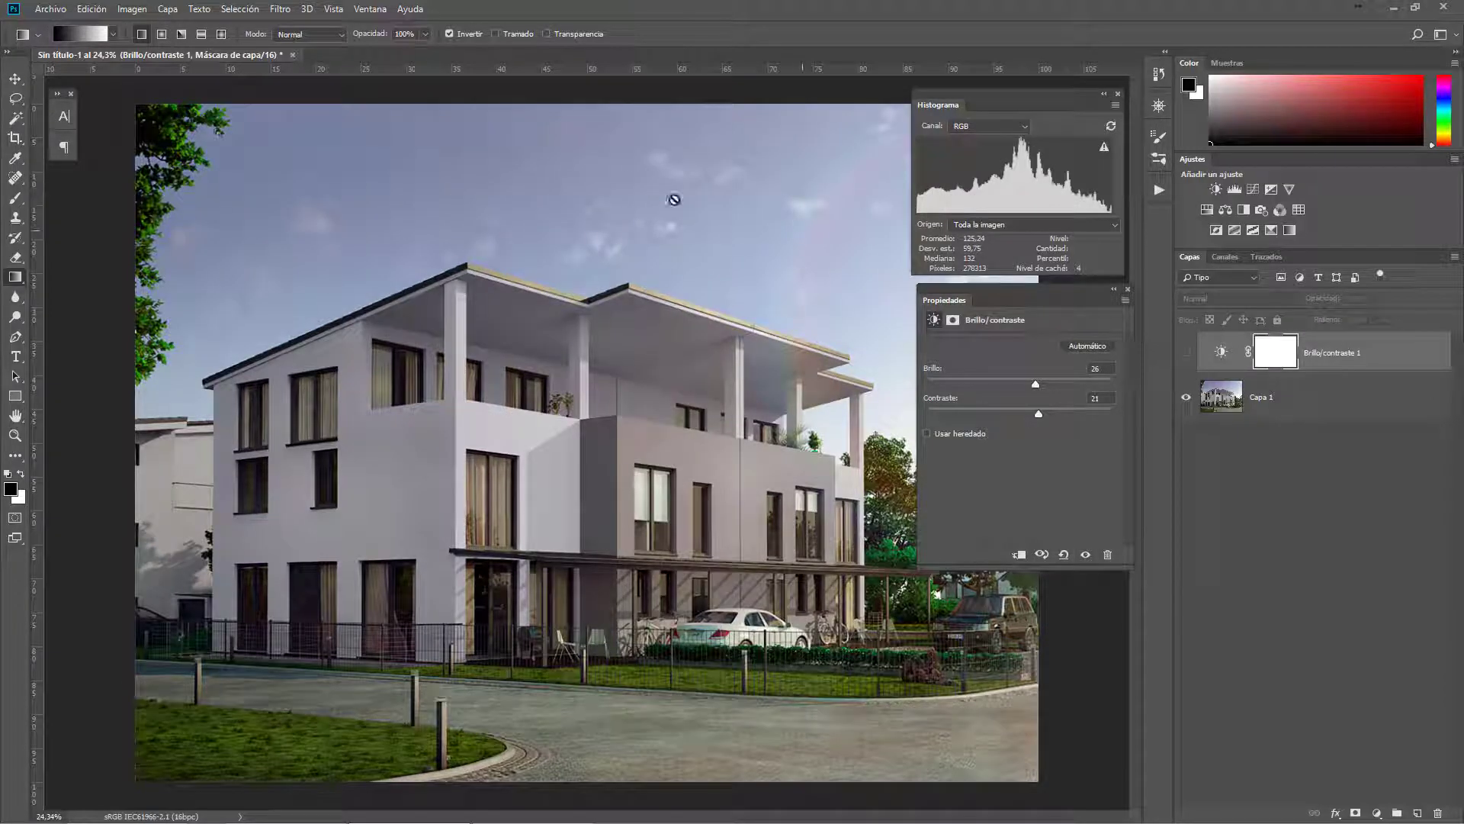
pyautogui.click(1186, 352)
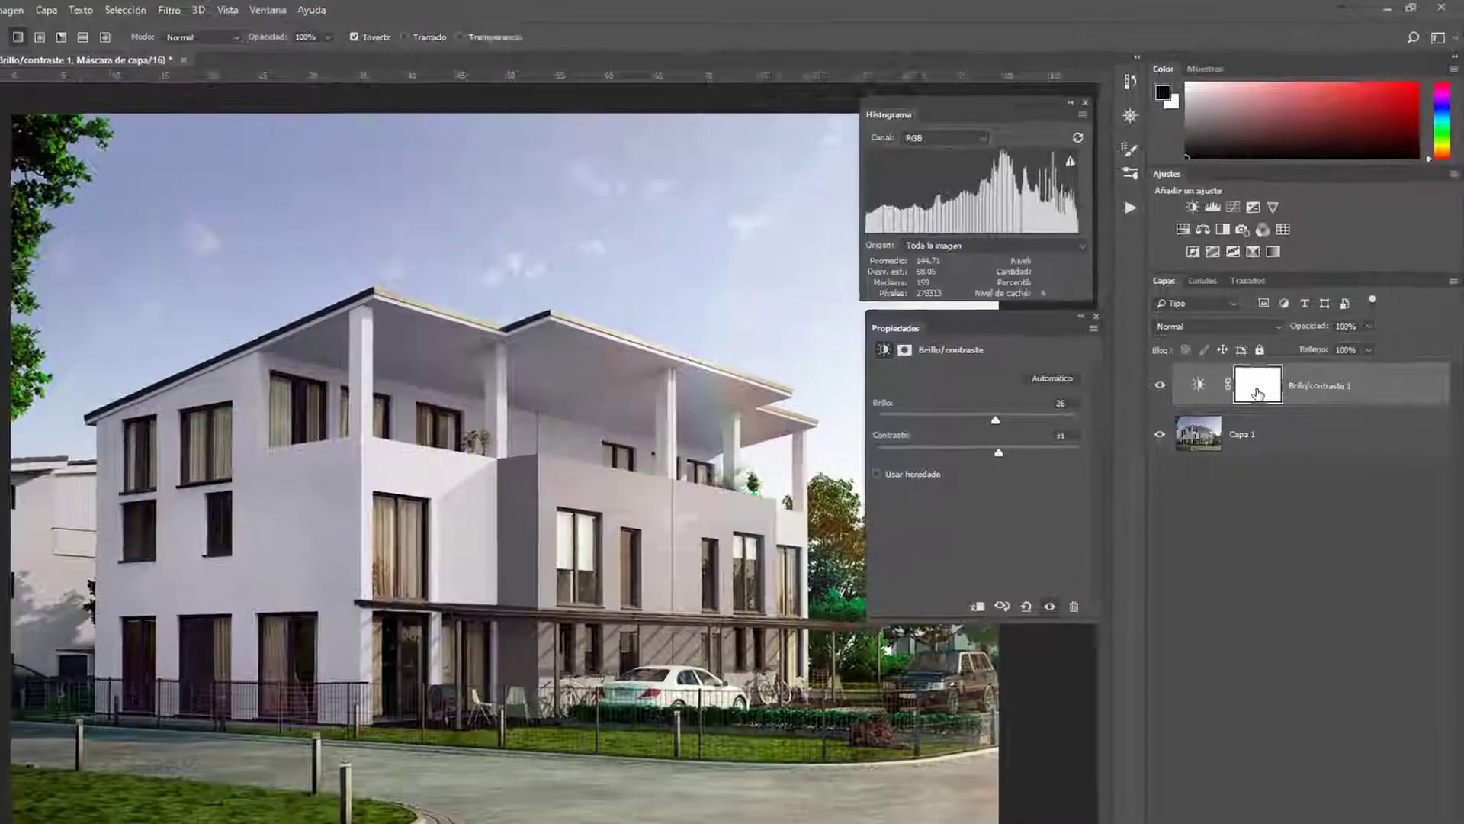
# - Select the layer mask of Brillo/contraste 1 and invert it to black
pyautogui.click(1275, 353)
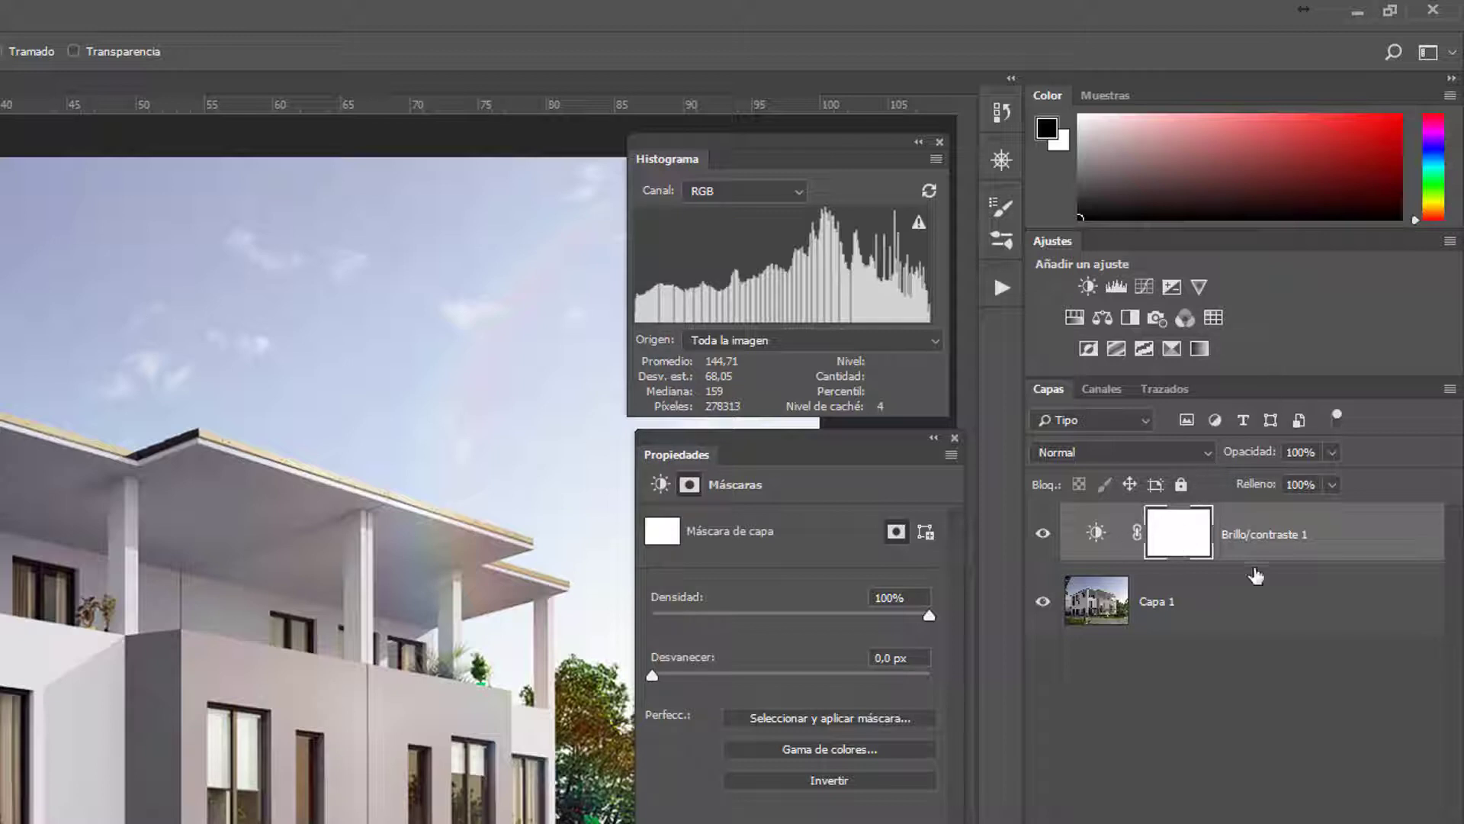
pyautogui.click(1096, 533)
pyautogui.click(1195, 534)
pyautogui.click(828, 779)
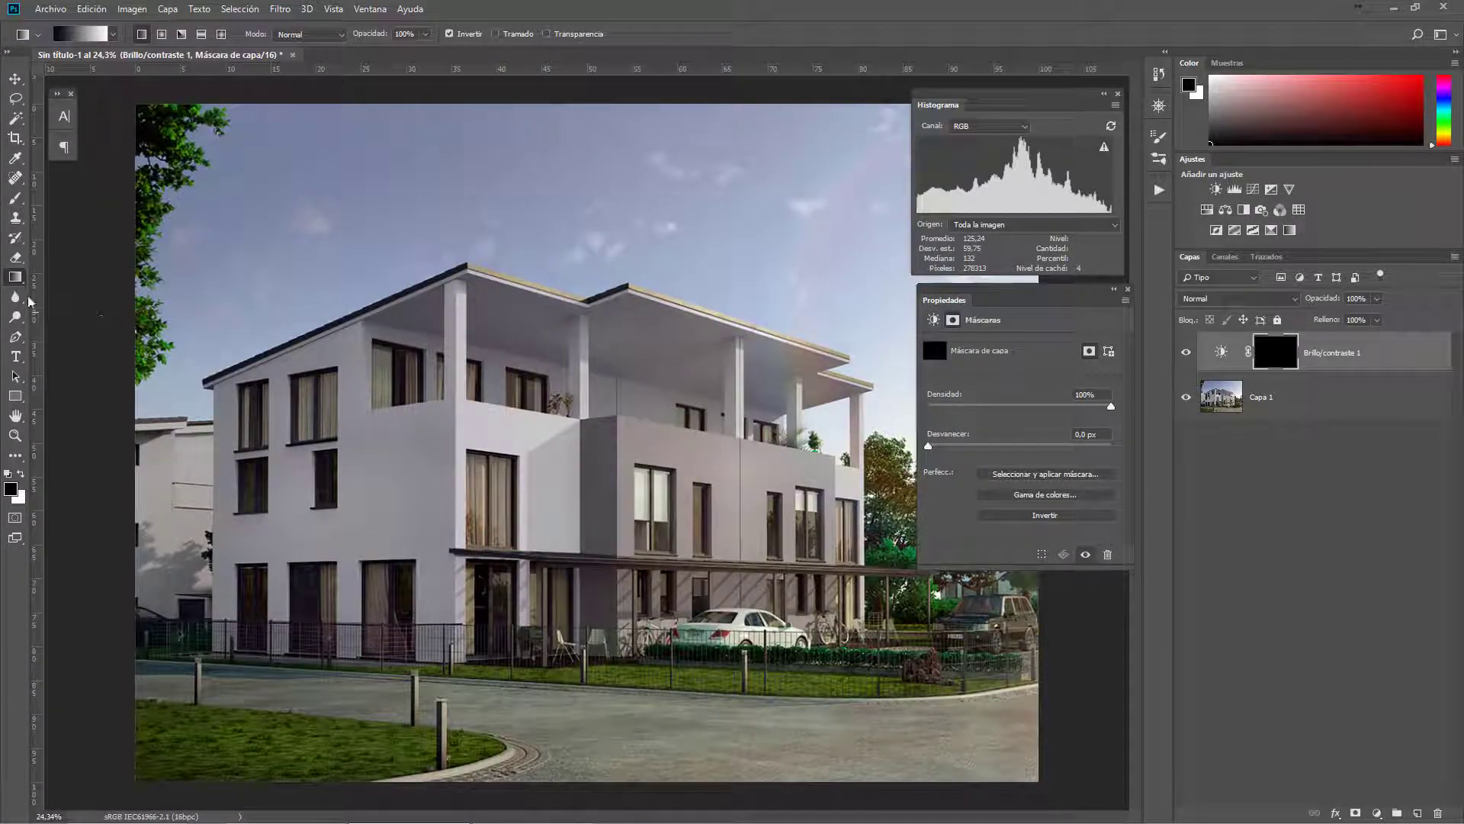
# - Paint the Brillo/contraste 1 mask with a soft white brush of about 700 px at 33% opacity across the building's ground floor
pyautogui.click(16, 202)
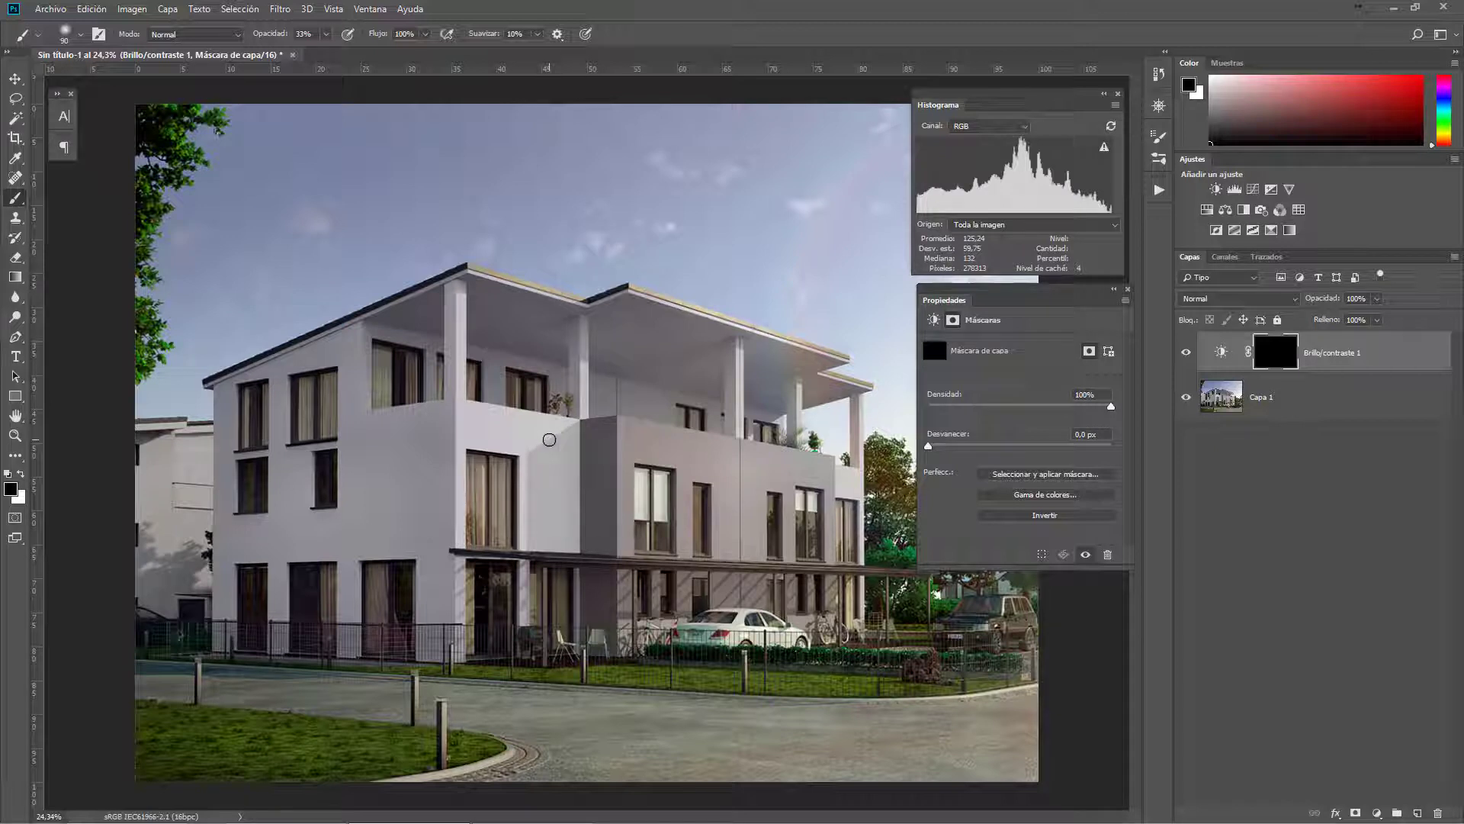
pyautogui.moveTo(536, 448); pyautogui.dragTo(592, 436)
pyautogui.click(19, 475)
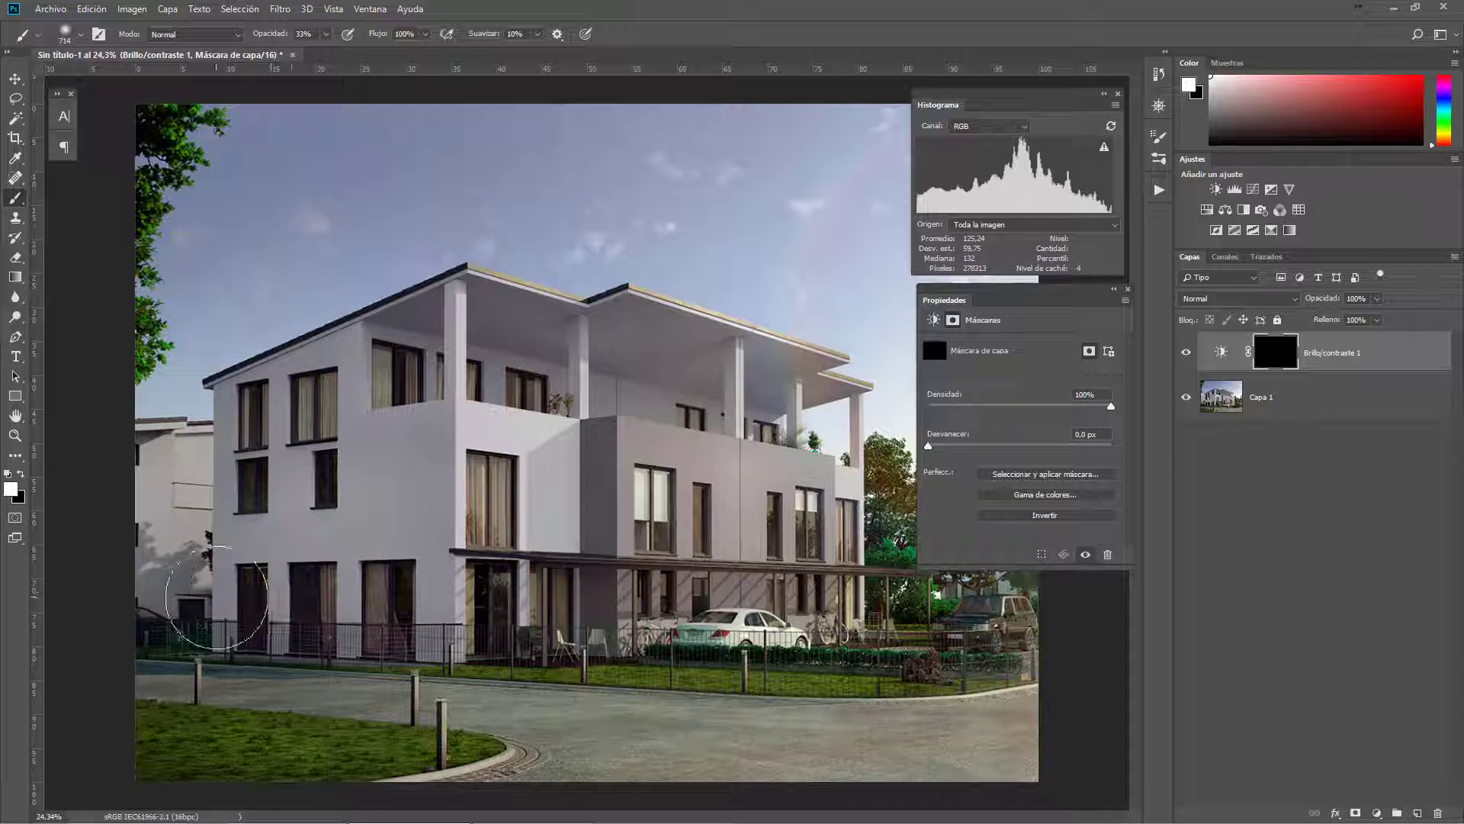
pyautogui.click(1221, 355)
pyautogui.click(1270, 352)
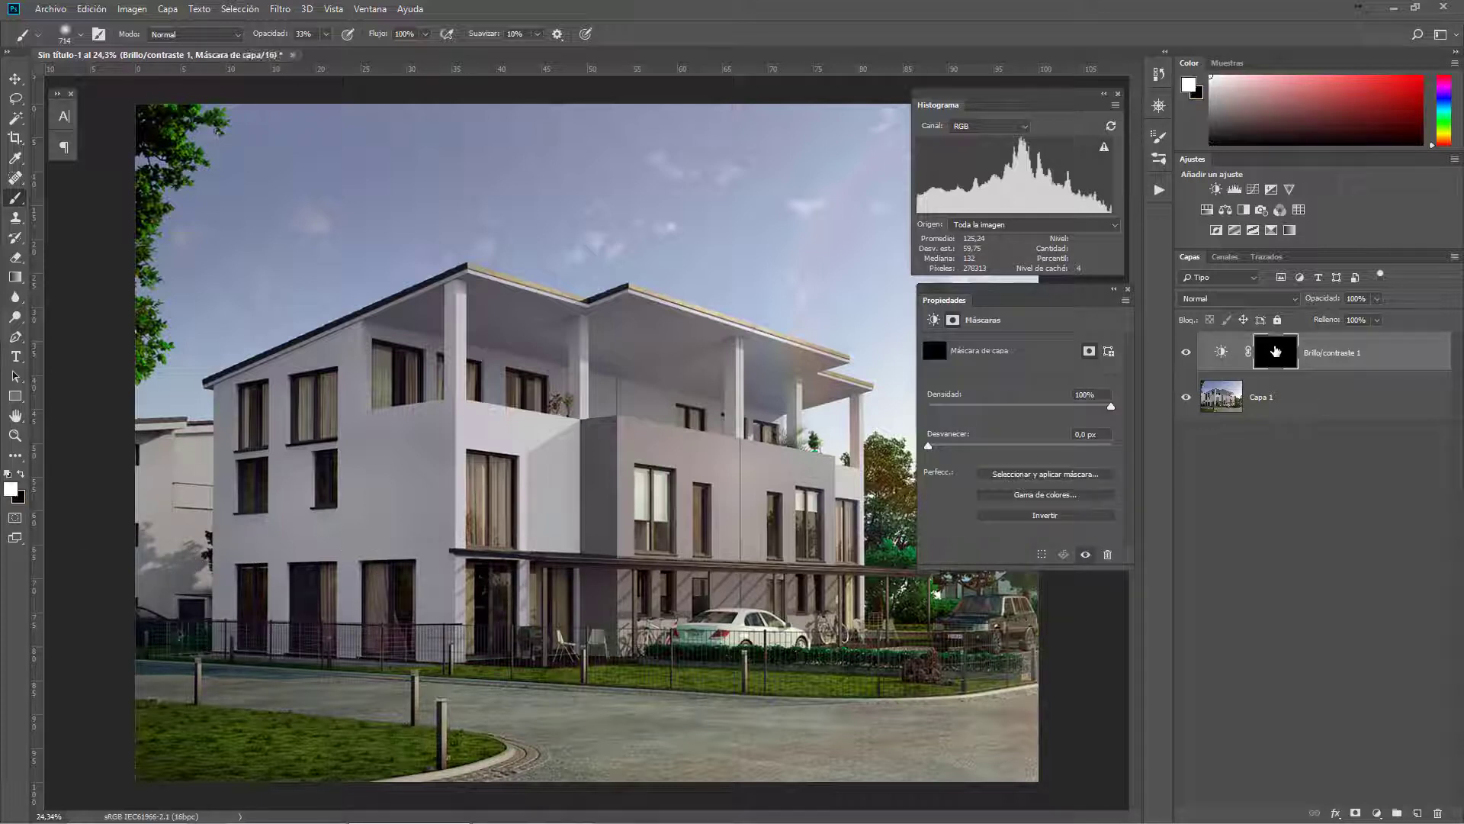
pyautogui.moveTo(258, 598)
pyautogui.mouseDown()
pyautogui.moveTo(535, 611)
pyautogui.moveTo(226, 619)
pyautogui.mouseUp()
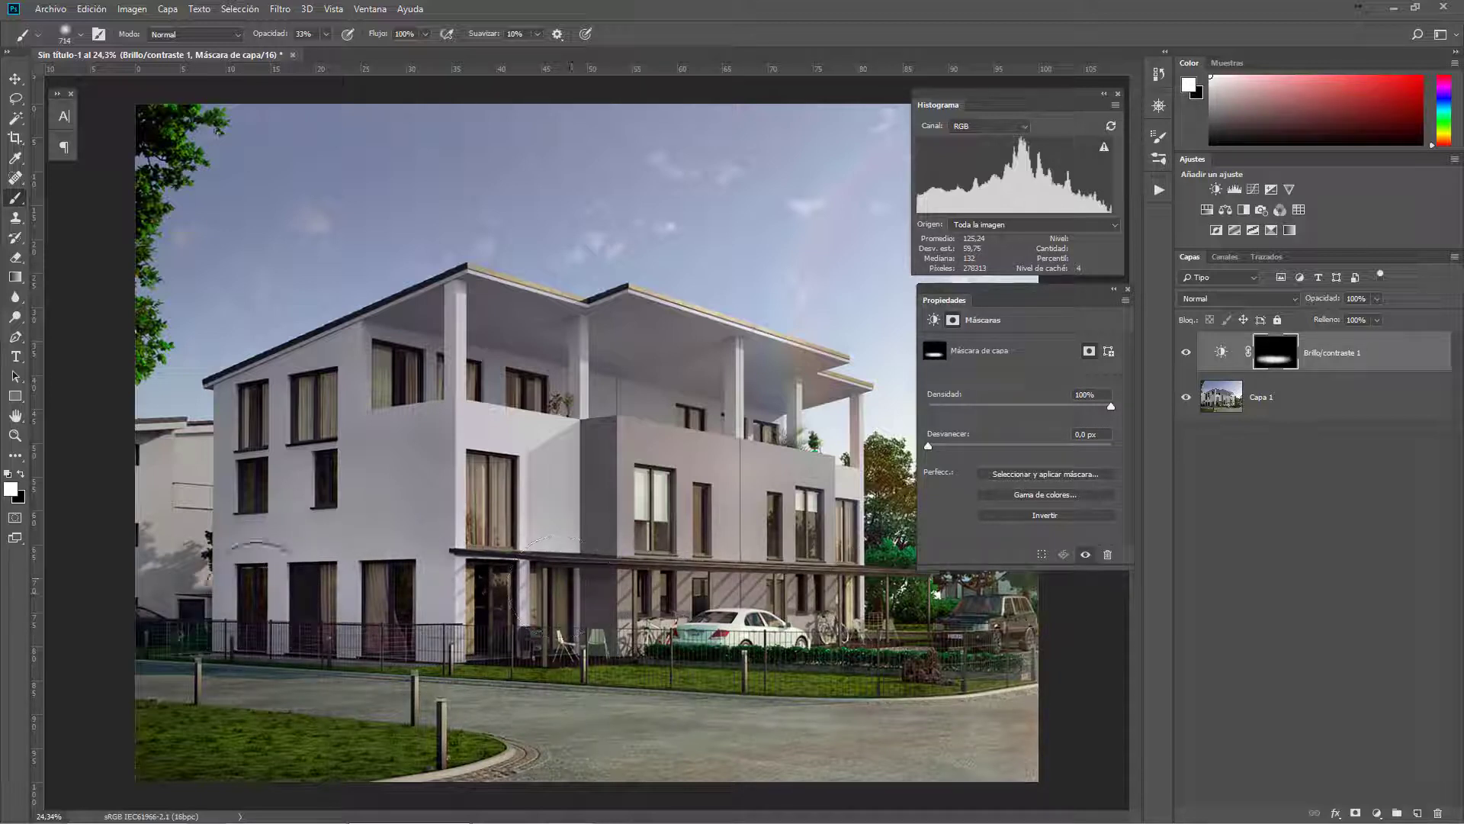
# - Extend the white mask painting up the façade and over the front lawn, comparing the photo with Brillo/contraste 1 hidden and shown
pyautogui.click(1187, 354)
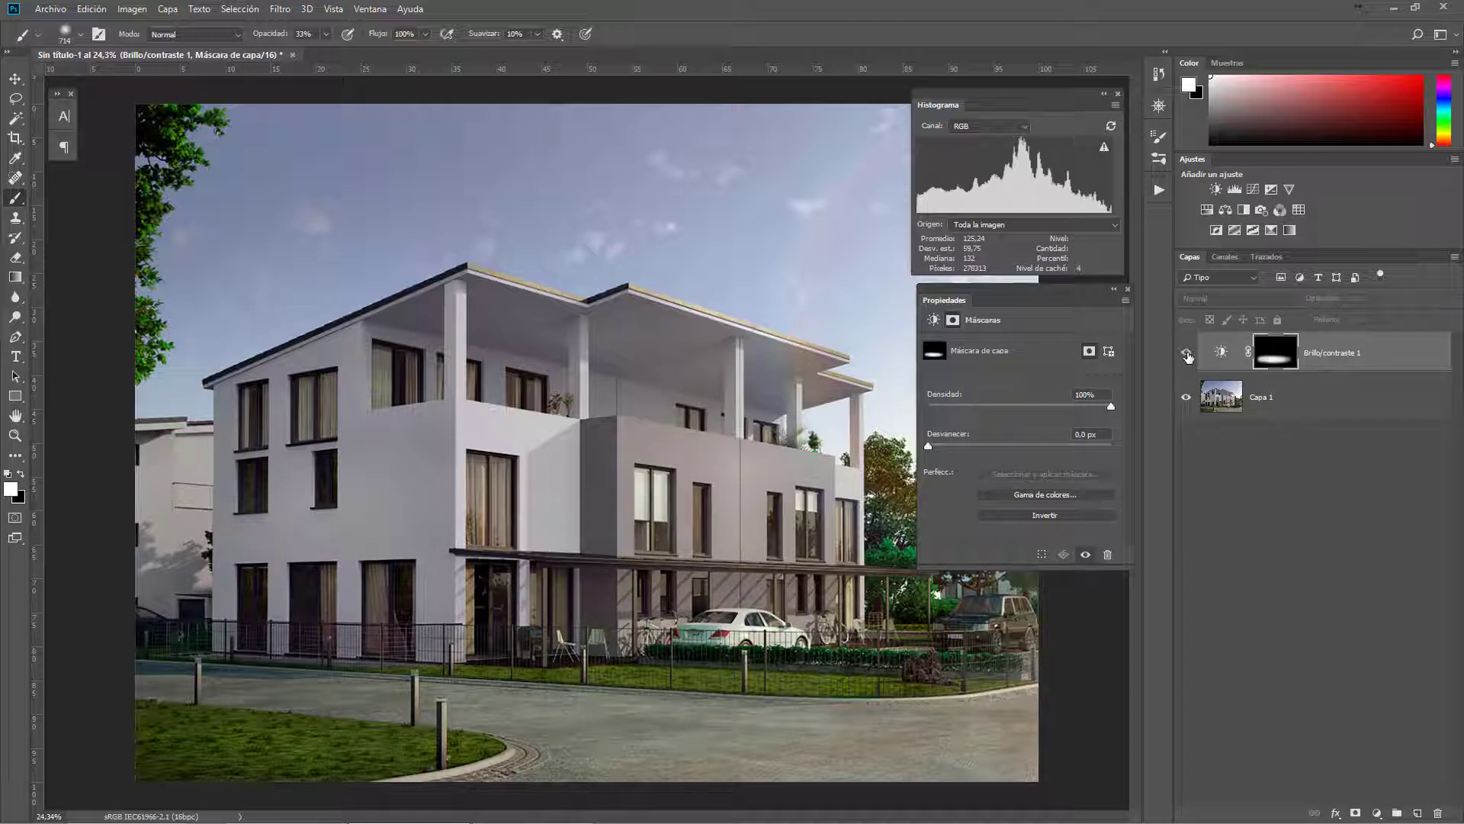
pyautogui.click(1187, 354)
pyautogui.click(1187, 354)
pyautogui.click(1186, 354)
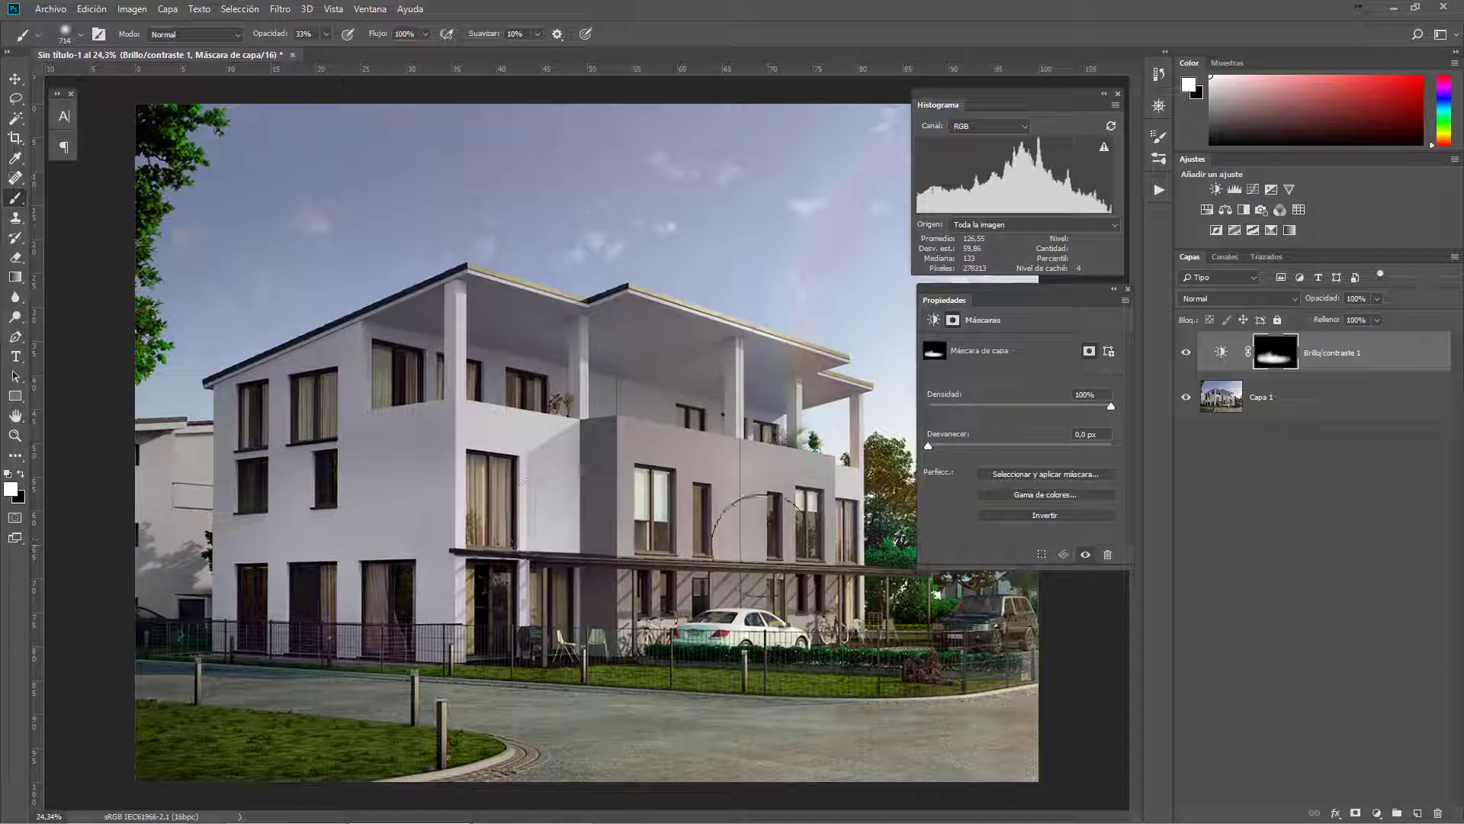
pyautogui.scroll(-2, 589, 442)
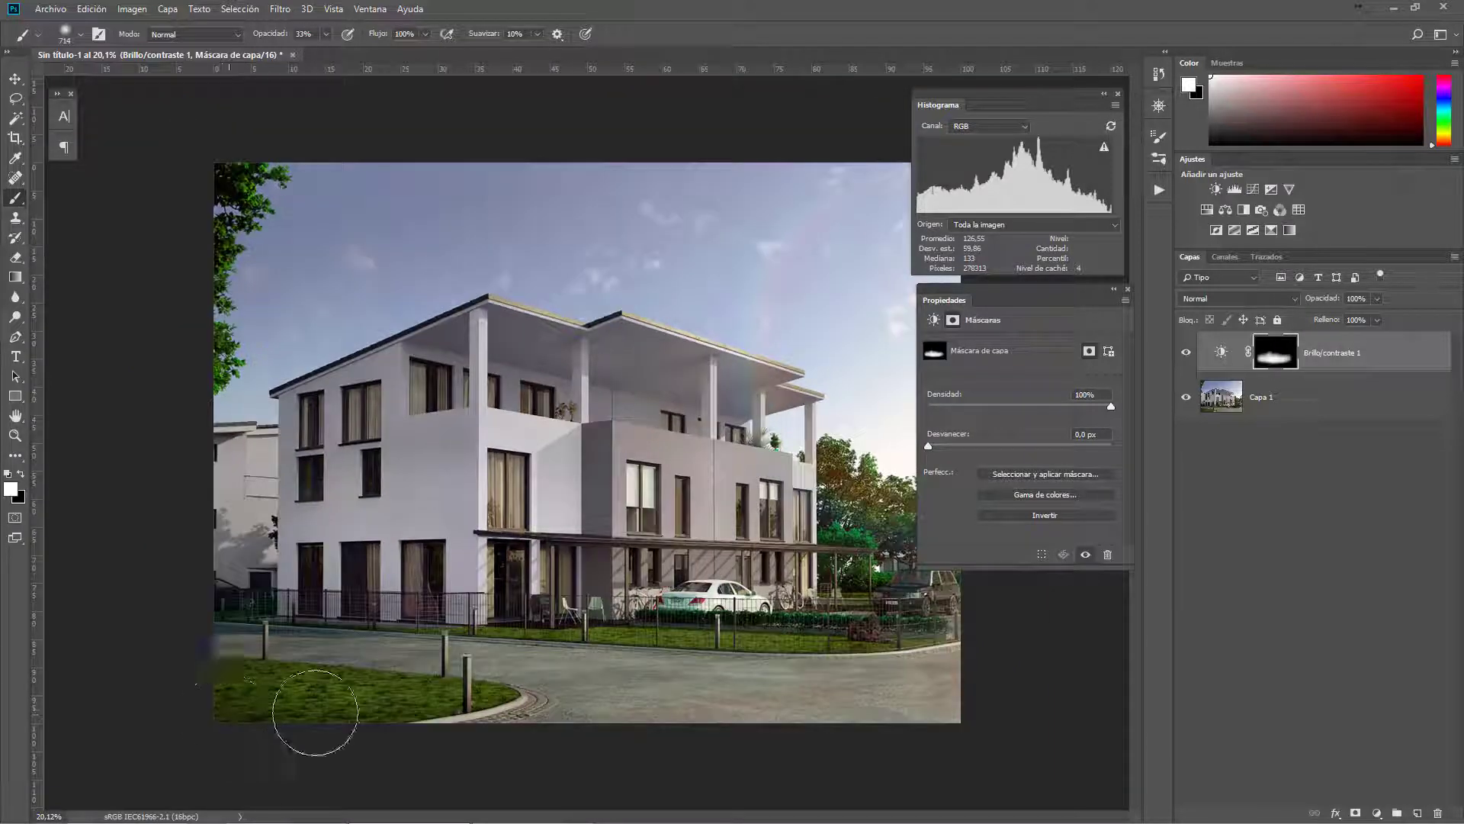
pyautogui.scroll(2, 374, 702)
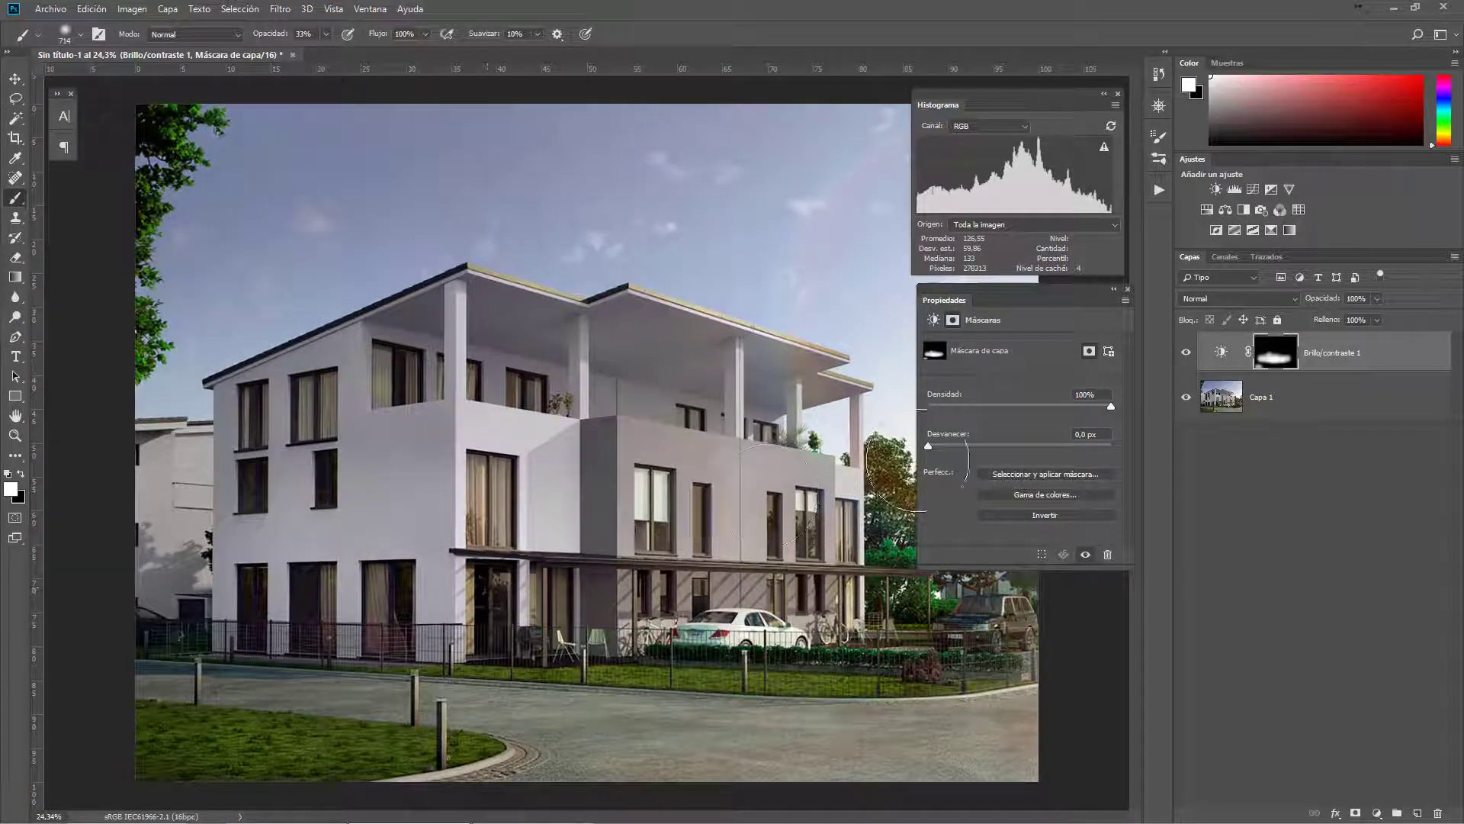
pyautogui.click(1187, 352)
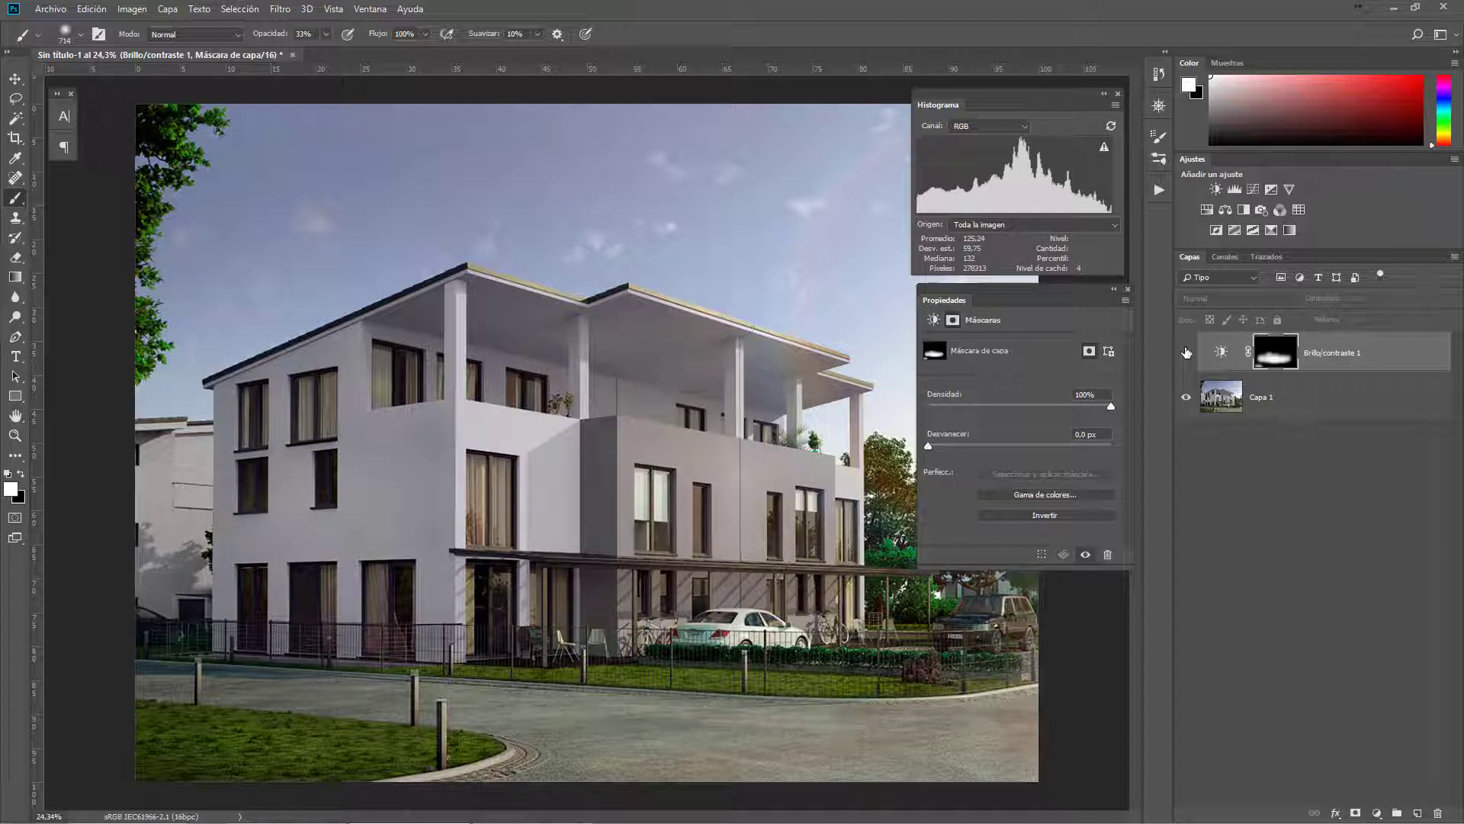
pyautogui.click(1186, 352)
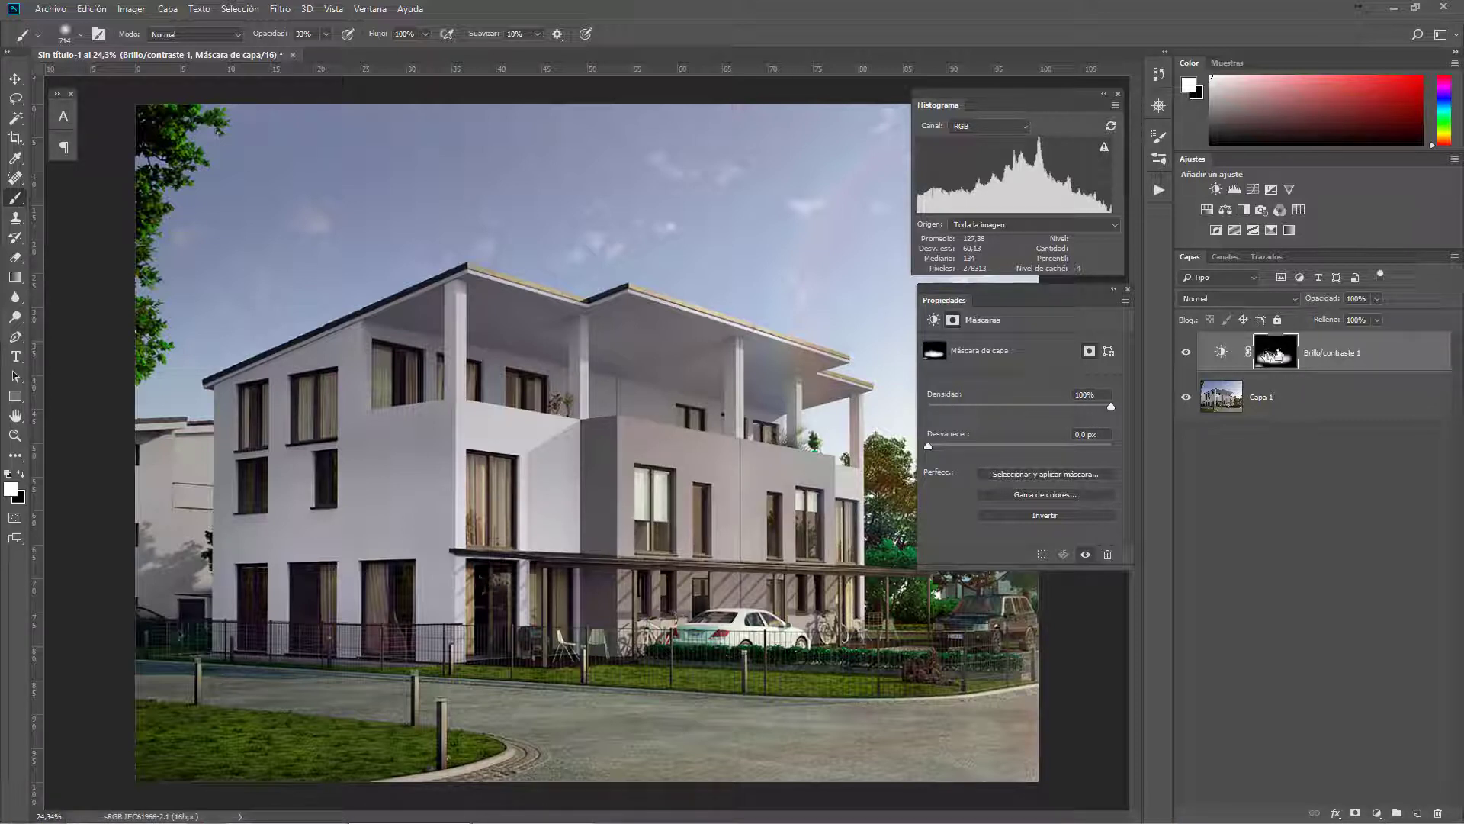
# - Display the Brillo/contraste 1 mask on its own, paint a white patch above the band's far end, and return to the photo
pyautogui.keyDown('alt'); pyautogui.click(1278, 353); pyautogui.keyUp('alt')
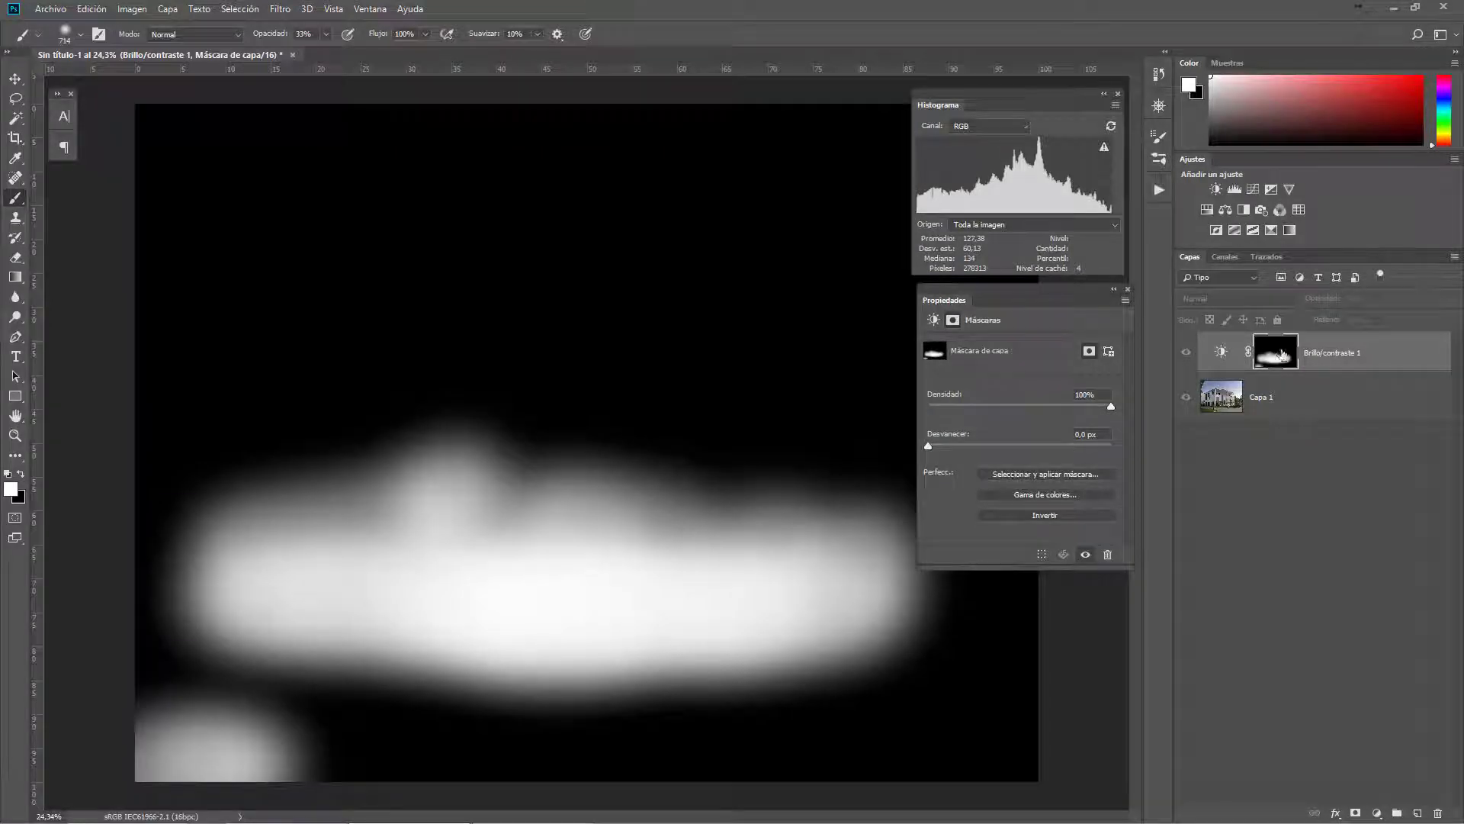
pyautogui.scroll(-3, 602, 450)
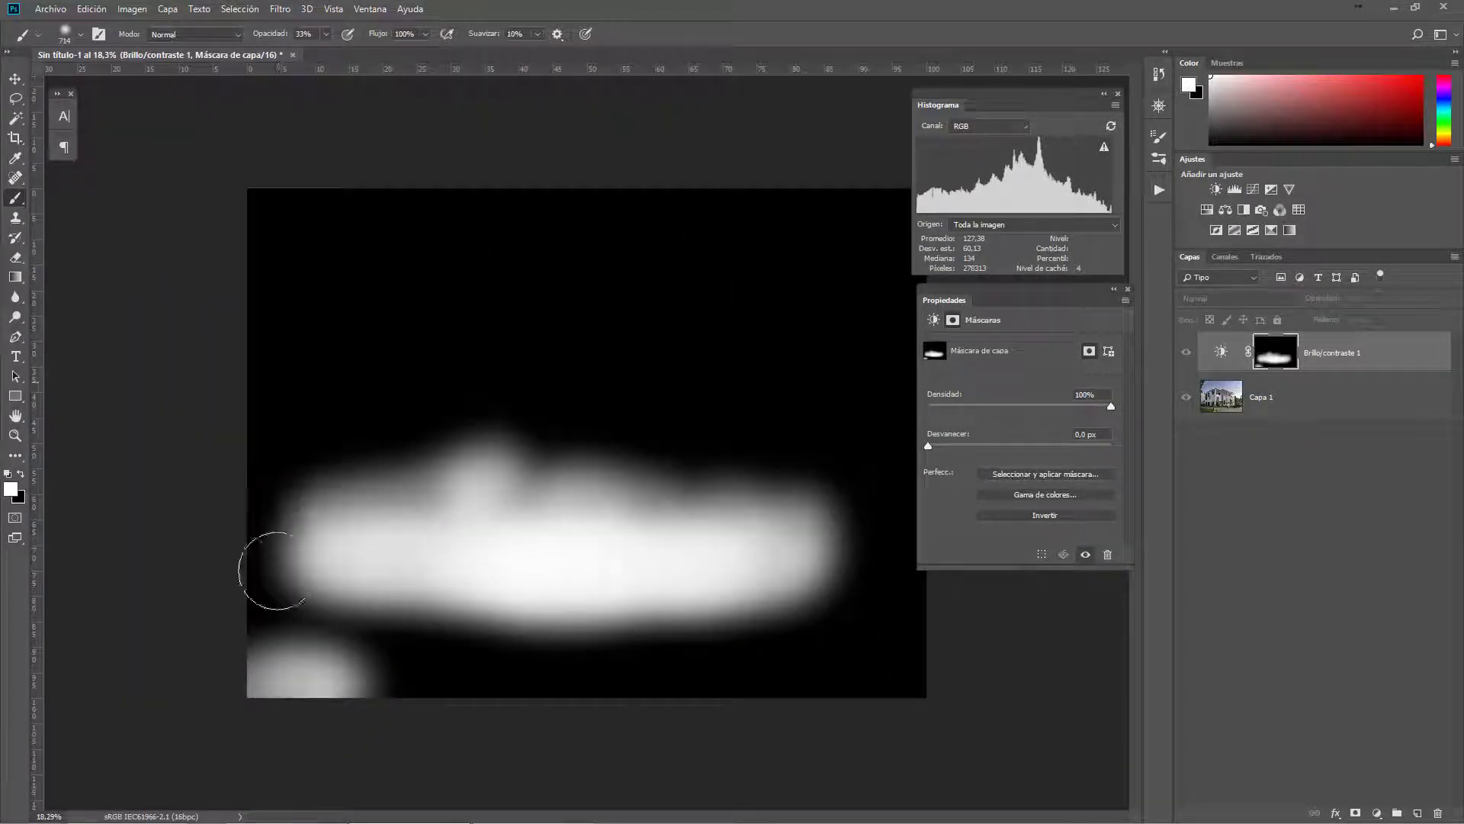
pyautogui.moveTo(775, 464)
pyautogui.mouseDown()
pyautogui.moveTo(655, 475)
pyautogui.moveTo(683, 507)
pyautogui.moveTo(457, 530)
pyautogui.moveTo(676, 537)
pyautogui.moveTo(393, 540)
pyautogui.mouseUp()
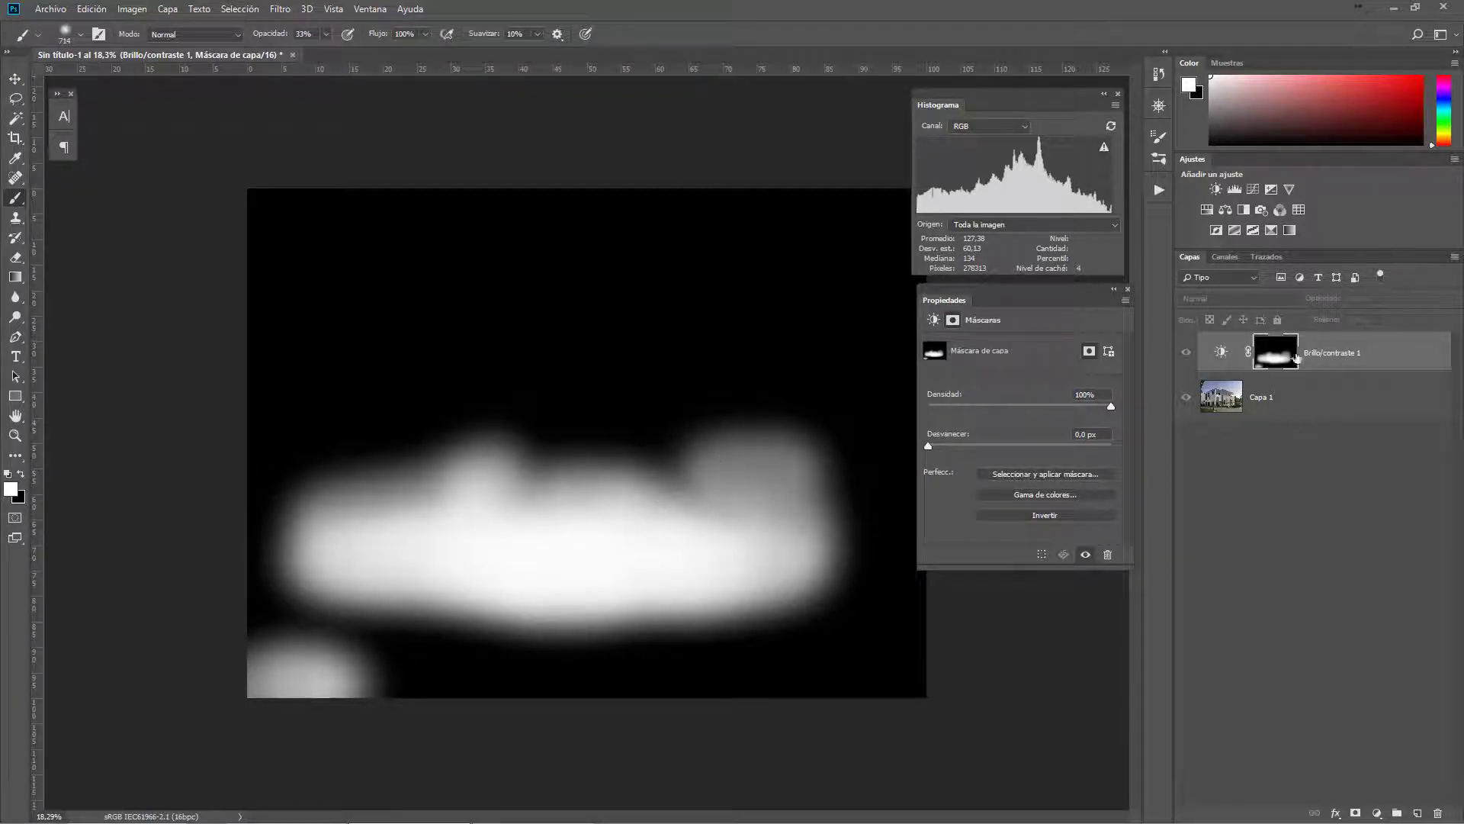
pyautogui.click(1223, 353)
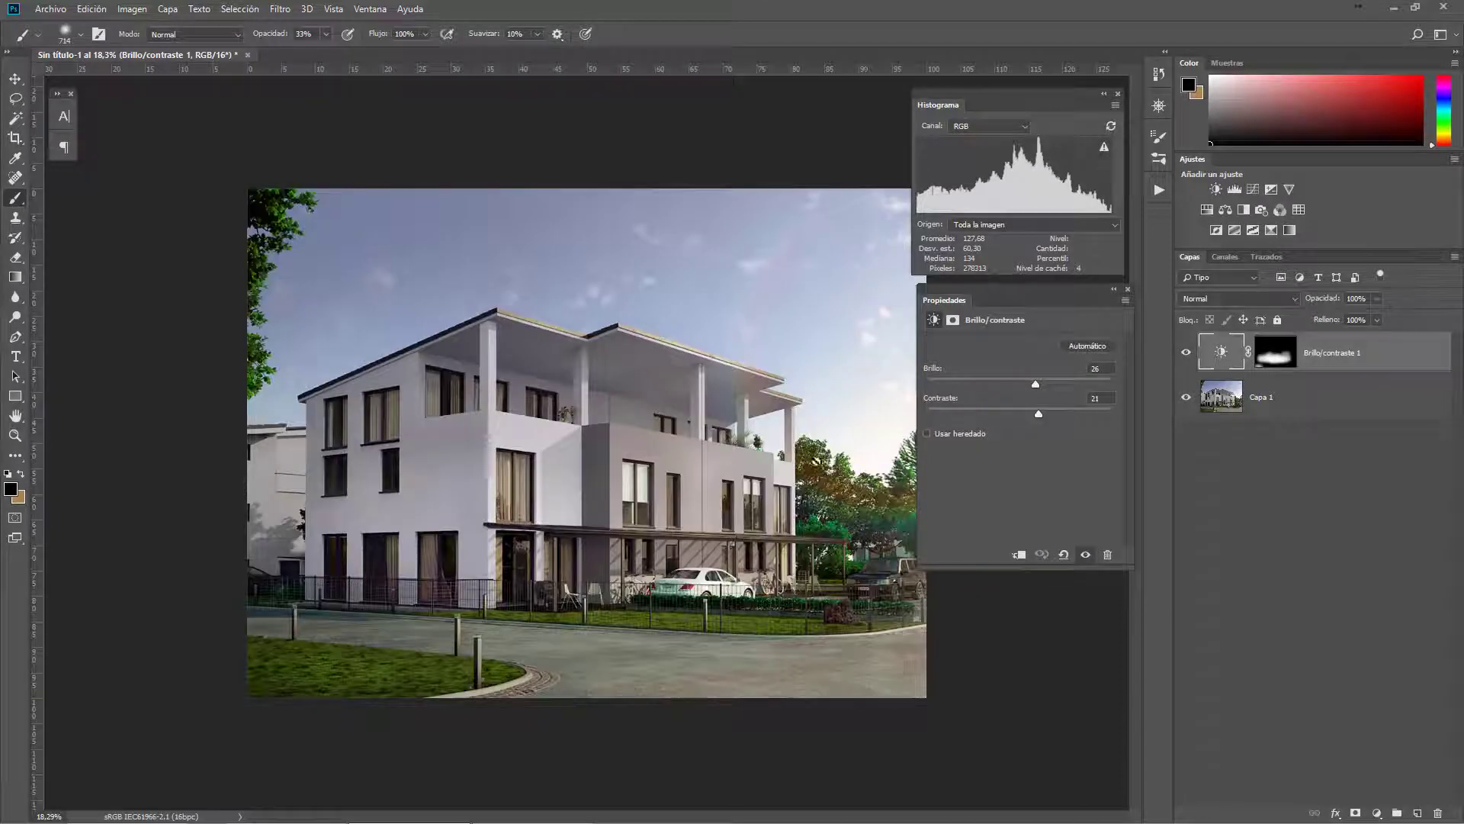
# - Add a second Brillo/contraste adjustment above the first with brightness -71 and contrast -2
pyautogui.scroll(2, 703, 527)
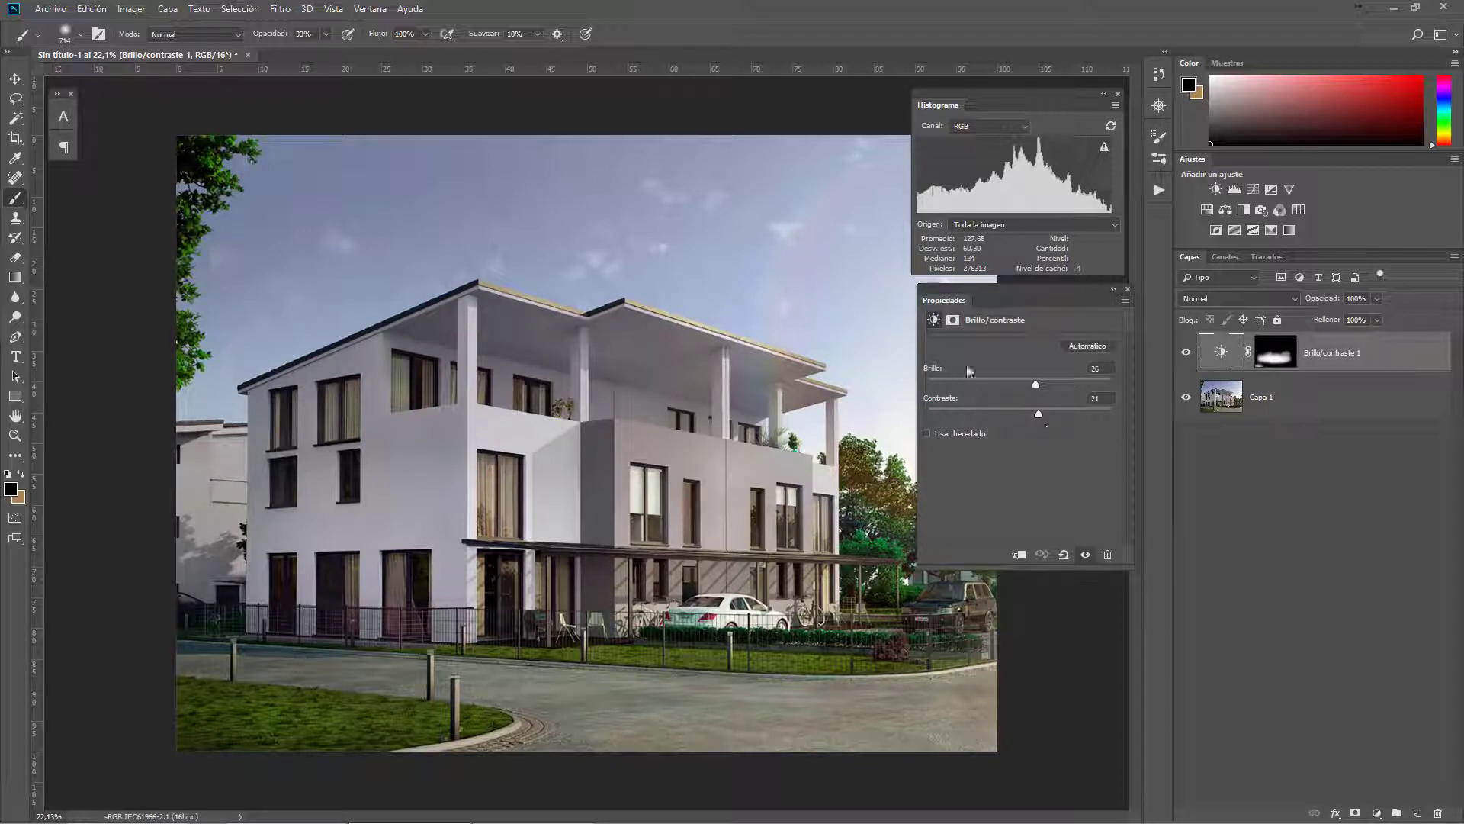
pyautogui.scroll(-2, 486, 517)
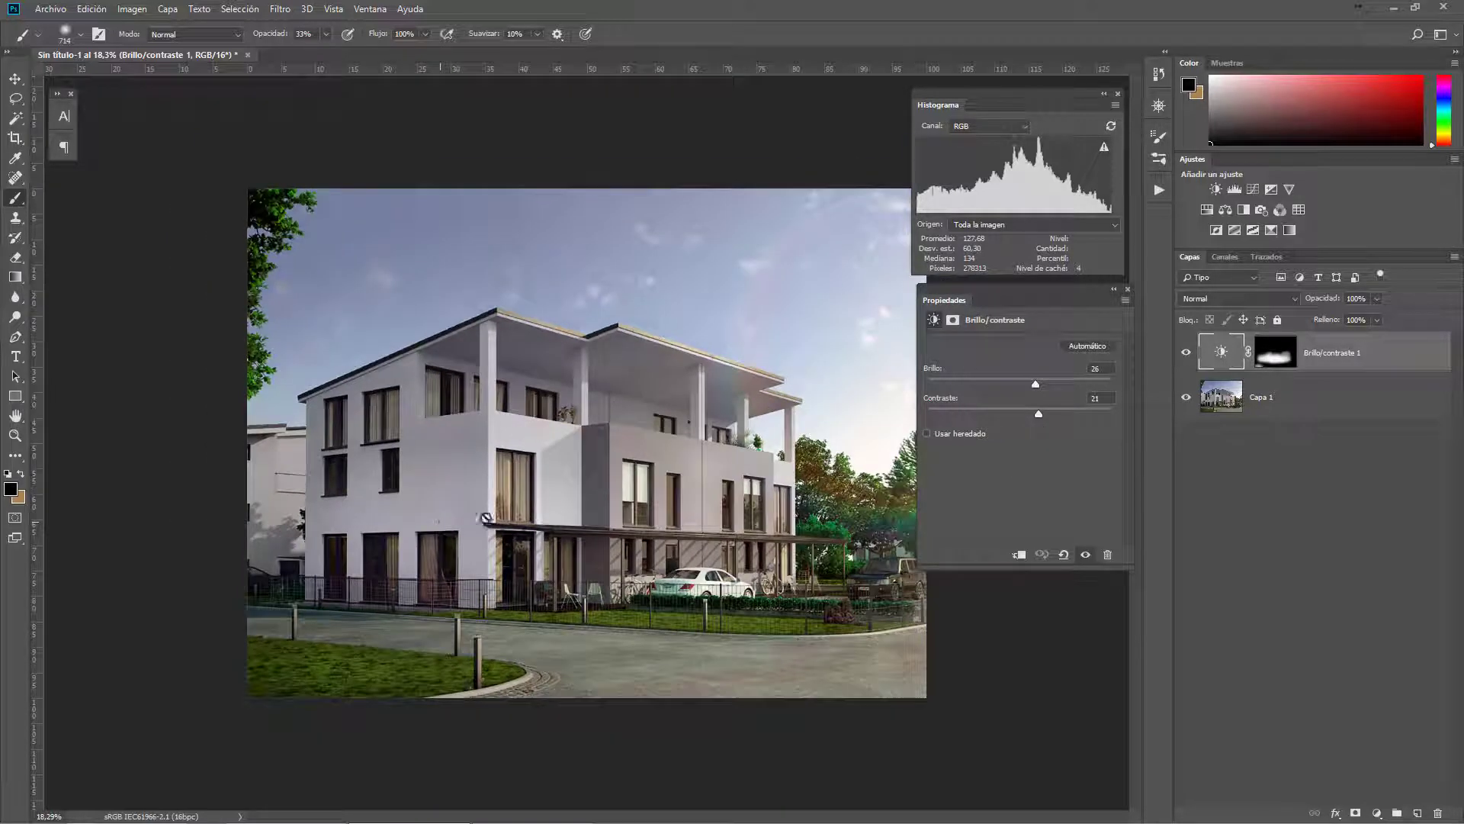
pyautogui.click(1214, 190)
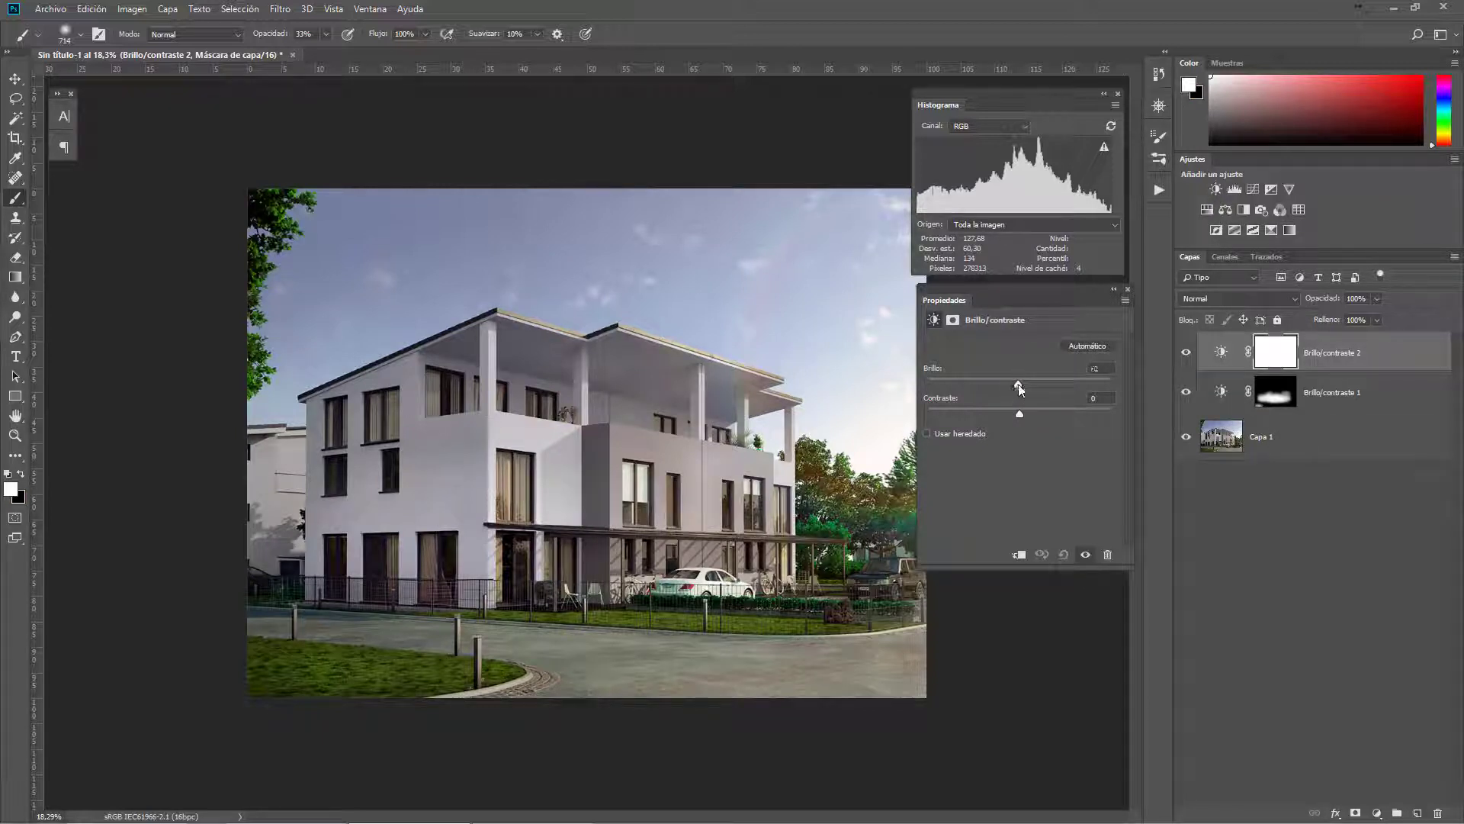
pyautogui.moveTo(1020, 389)
pyautogui.mouseDown()
pyautogui.moveTo(976, 384)
pyautogui.moveTo(1015, 412)
pyautogui.mouseUp()
# - Invert the mask of Brillo/contraste 2 to black
pyautogui.scroll(-2, 416, 229)
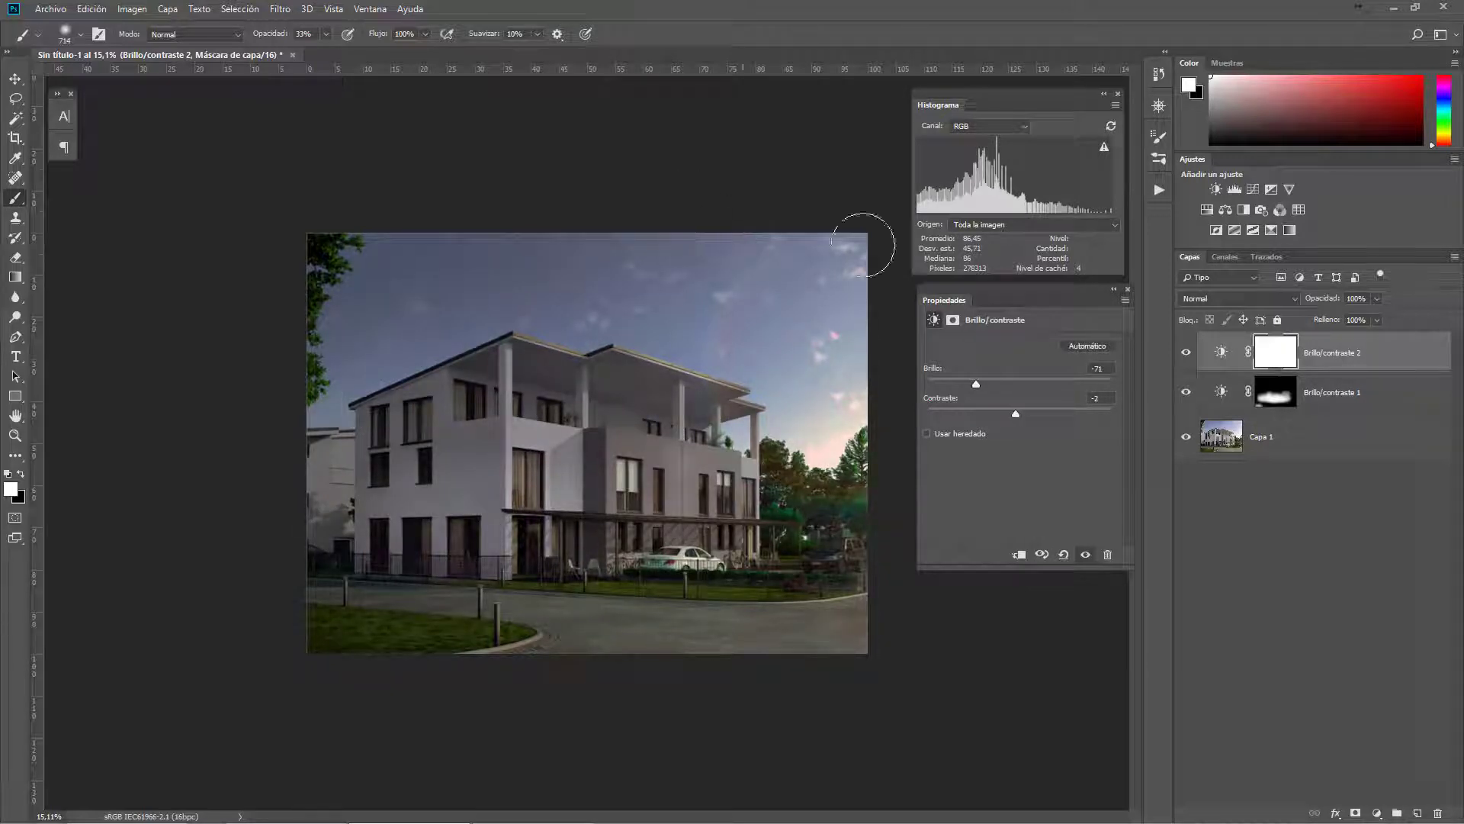
pyautogui.click(1291, 350)
pyautogui.click(1063, 514)
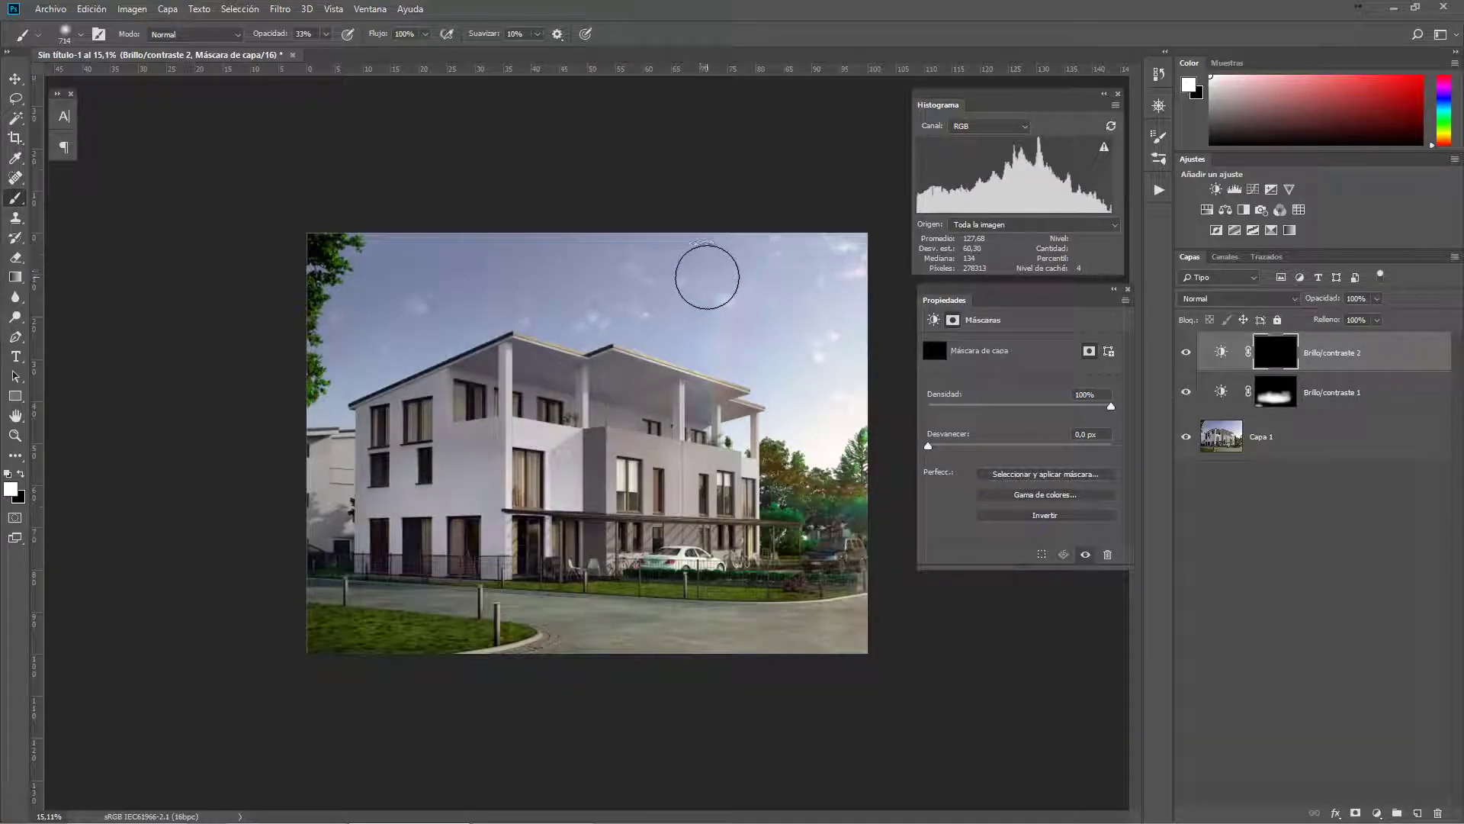
# - Paint the Brillo/contraste 2 mask white over the sky, enlarging the brush to about 1400 px and lowering its opacity to 16%
pyautogui.keyDown('alt'); pyautogui.rightClick(707, 292); pyautogui.keyUp('alt')
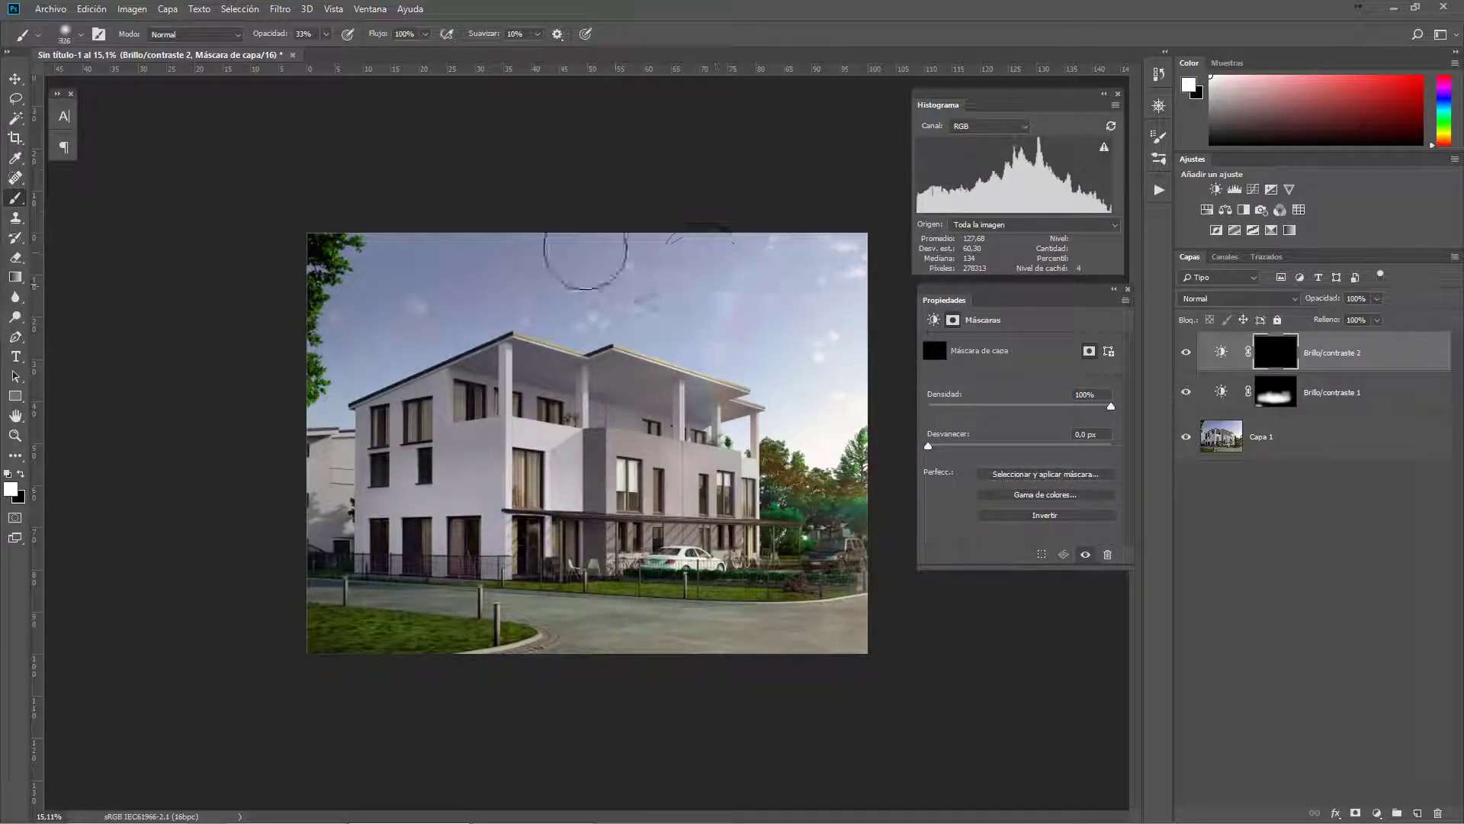
pyautogui.moveTo(588, 245)
pyautogui.mouseDown()
pyautogui.moveTo(726, 272)
pyautogui.moveTo(827, 339)
pyautogui.moveTo(679, 336)
pyautogui.mouseUp()
pyautogui.keyDown('alt'); pyautogui.rightClick(679, 336); pyautogui.keyUp('alt')
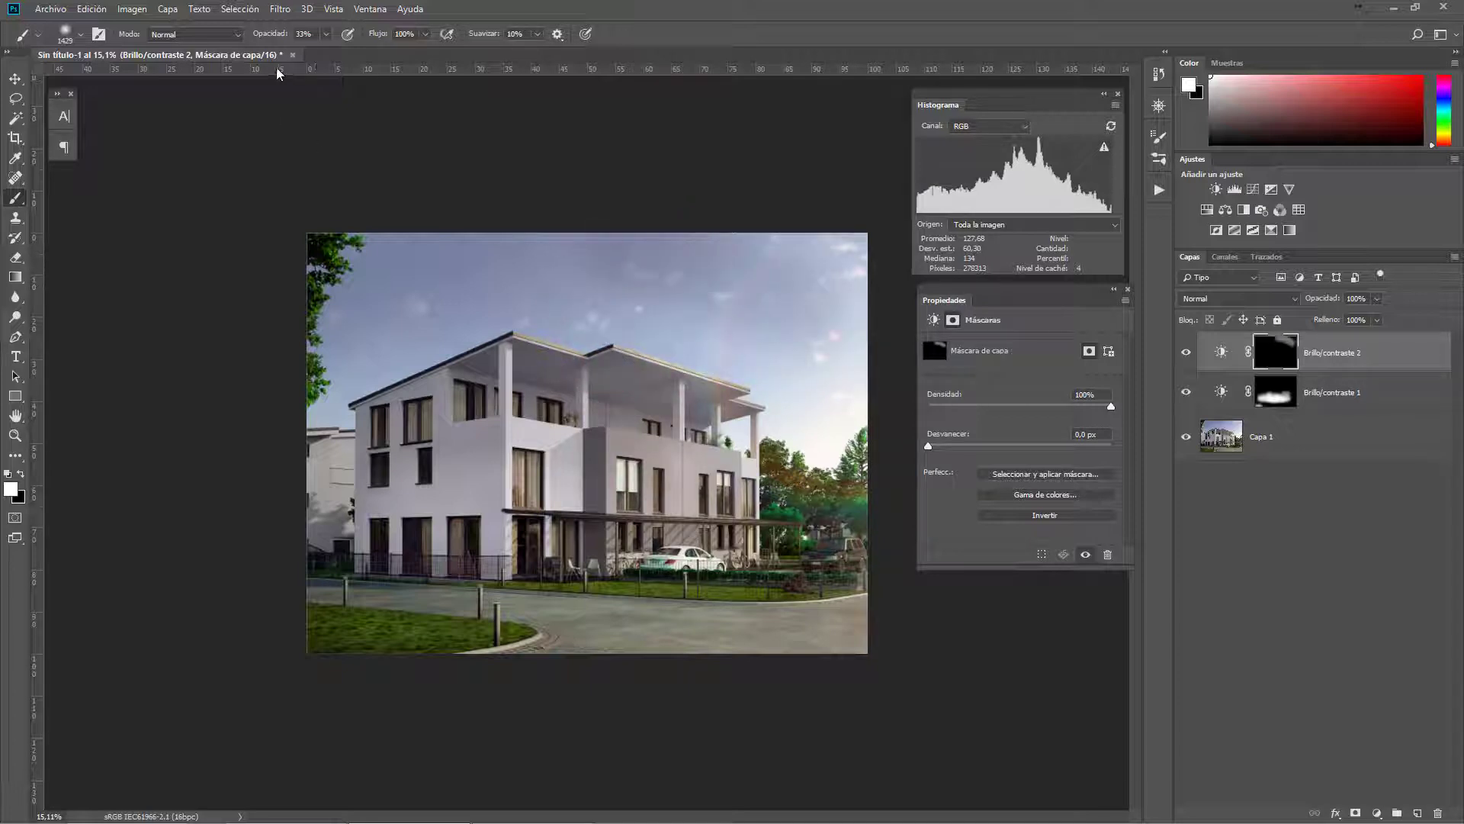
pyautogui.moveTo(270, 37); pyautogui.dragTo(280, 34)
pyautogui.moveTo(775, 304)
pyautogui.mouseDown()
pyautogui.moveTo(822, 289)
pyautogui.moveTo(853, 357)
pyautogui.moveTo(843, 238)
pyautogui.mouseUp()
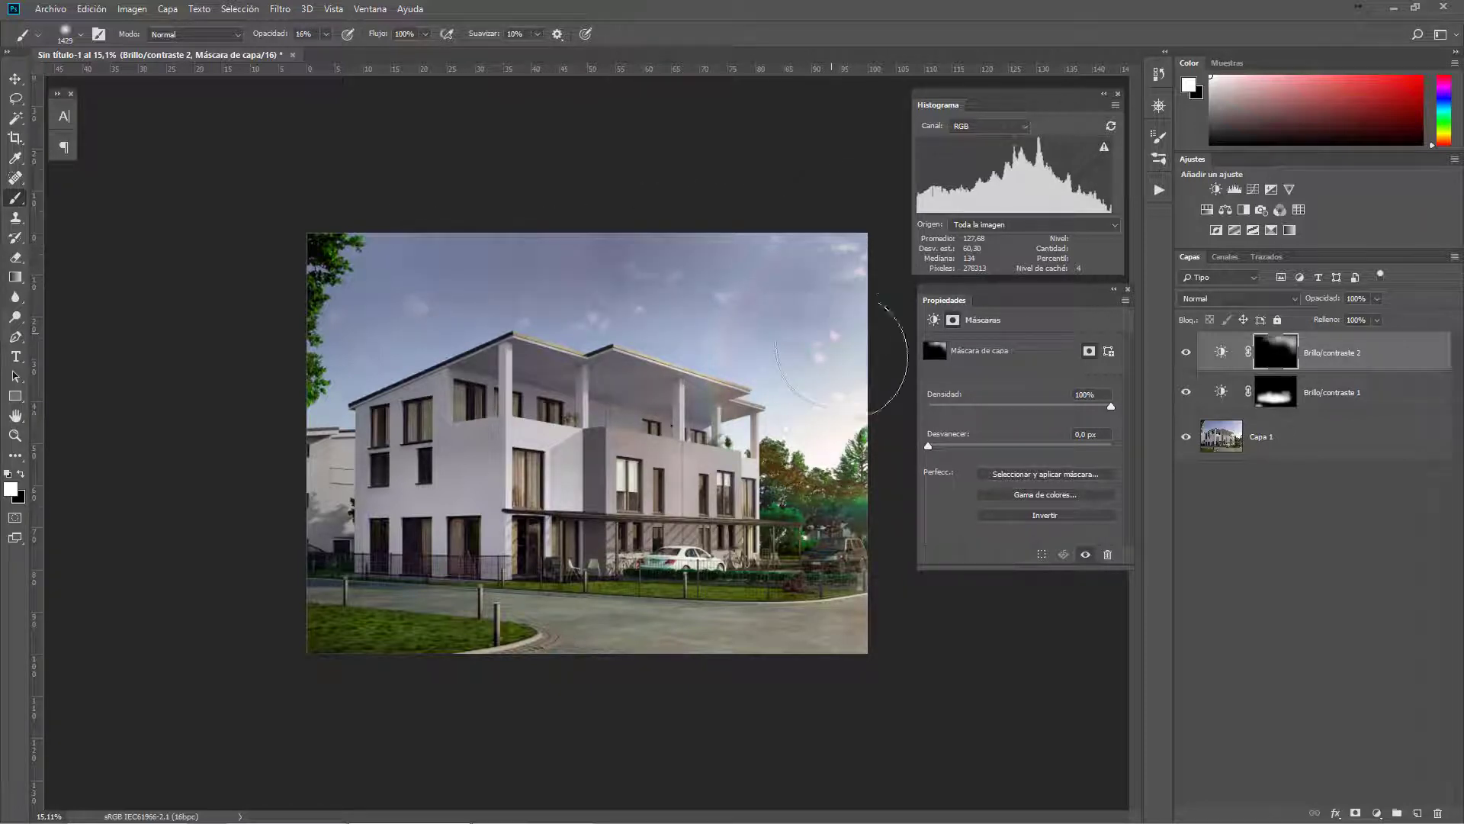
pyautogui.moveTo(842, 350)
pyautogui.mouseDown()
pyautogui.moveTo(838, 412)
pyautogui.moveTo(414, 286)
pyautogui.moveTo(284, 362)
pyautogui.mouseUp()
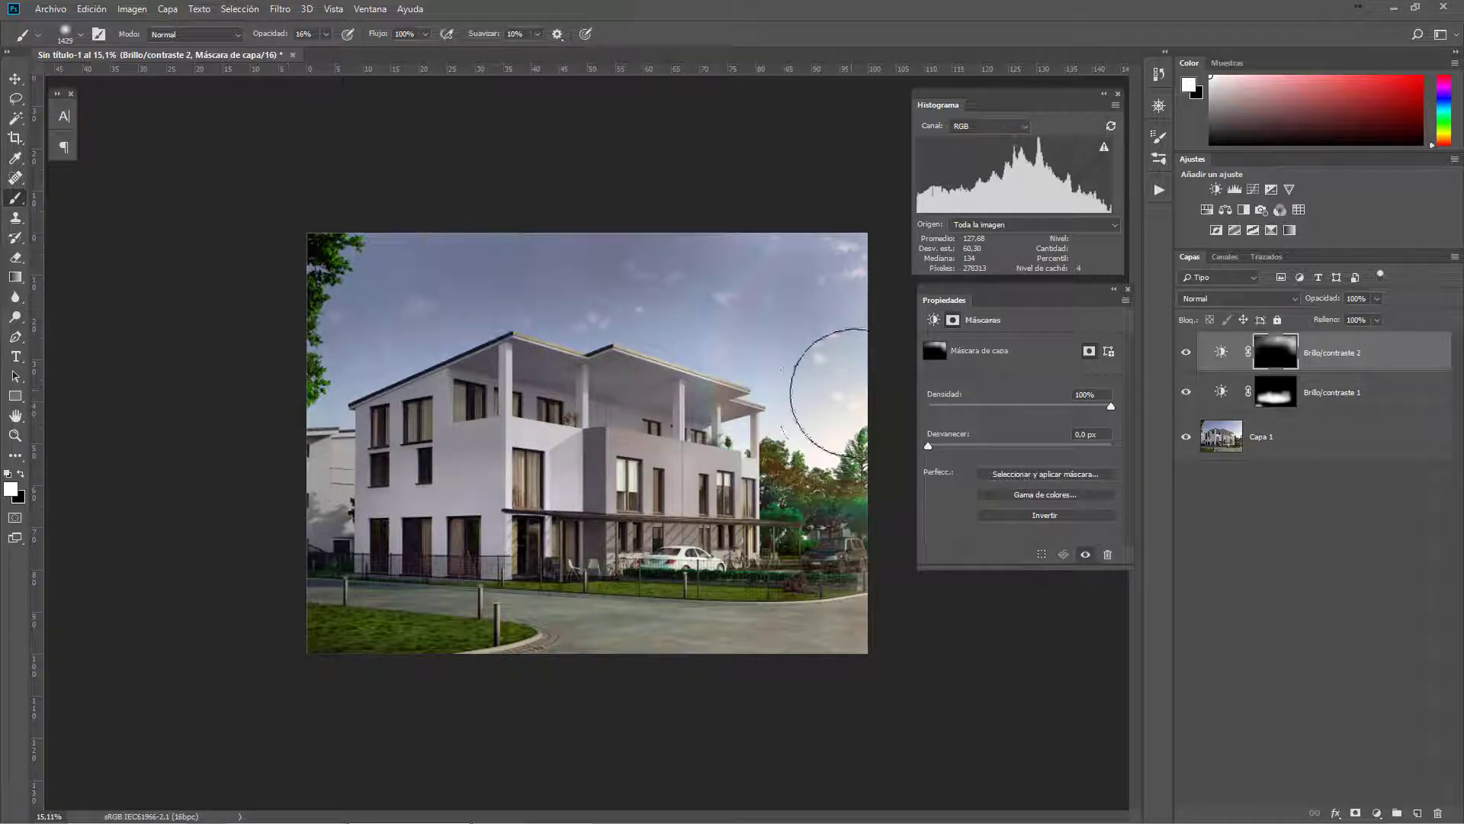
# - Compare the sky with Brillo/contraste 2 hidden and shown at different zoom levels, ending with it shown
pyautogui.click(1185, 355)
pyautogui.click(1185, 354)
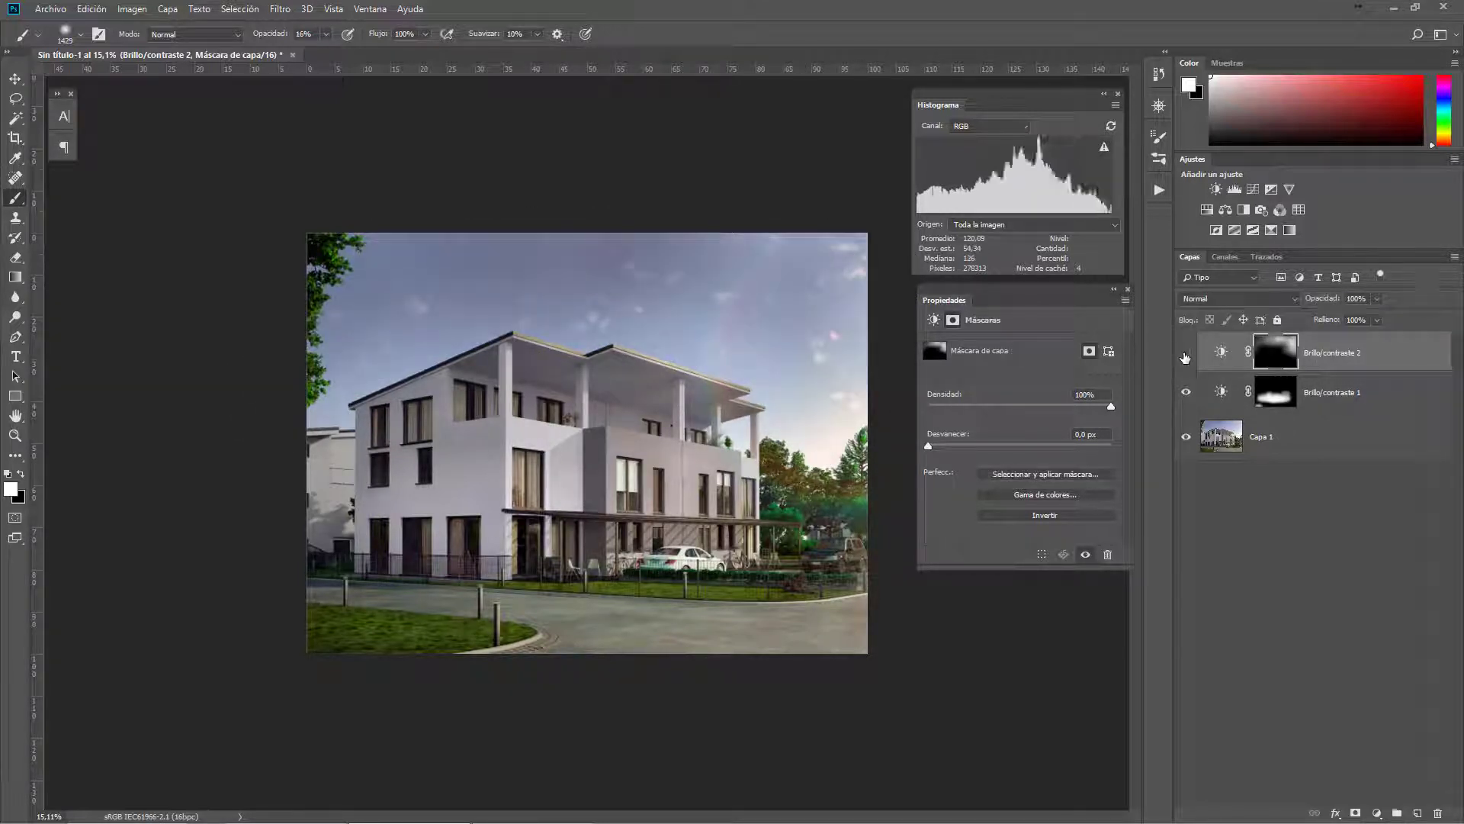
pyautogui.click(1185, 354)
pyautogui.click(1186, 355)
pyautogui.scroll(2, 793, 494)
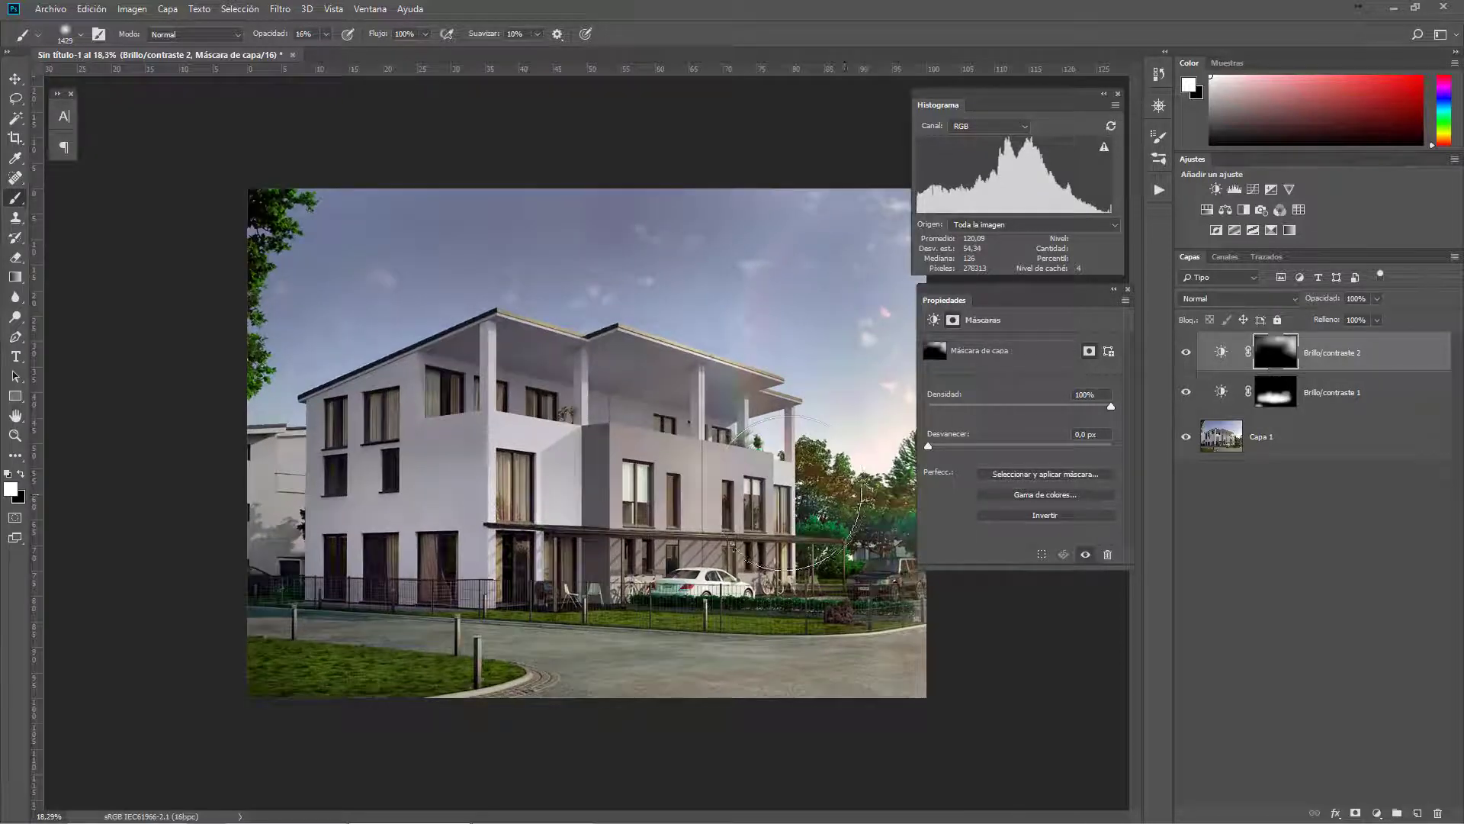
pyautogui.click(1186, 353)
pyautogui.click(1186, 353)
# - Check the settings of Brillo/contraste 1, and lower the brightness of Brillo/contraste 2 to -91
pyautogui.click(1227, 394)
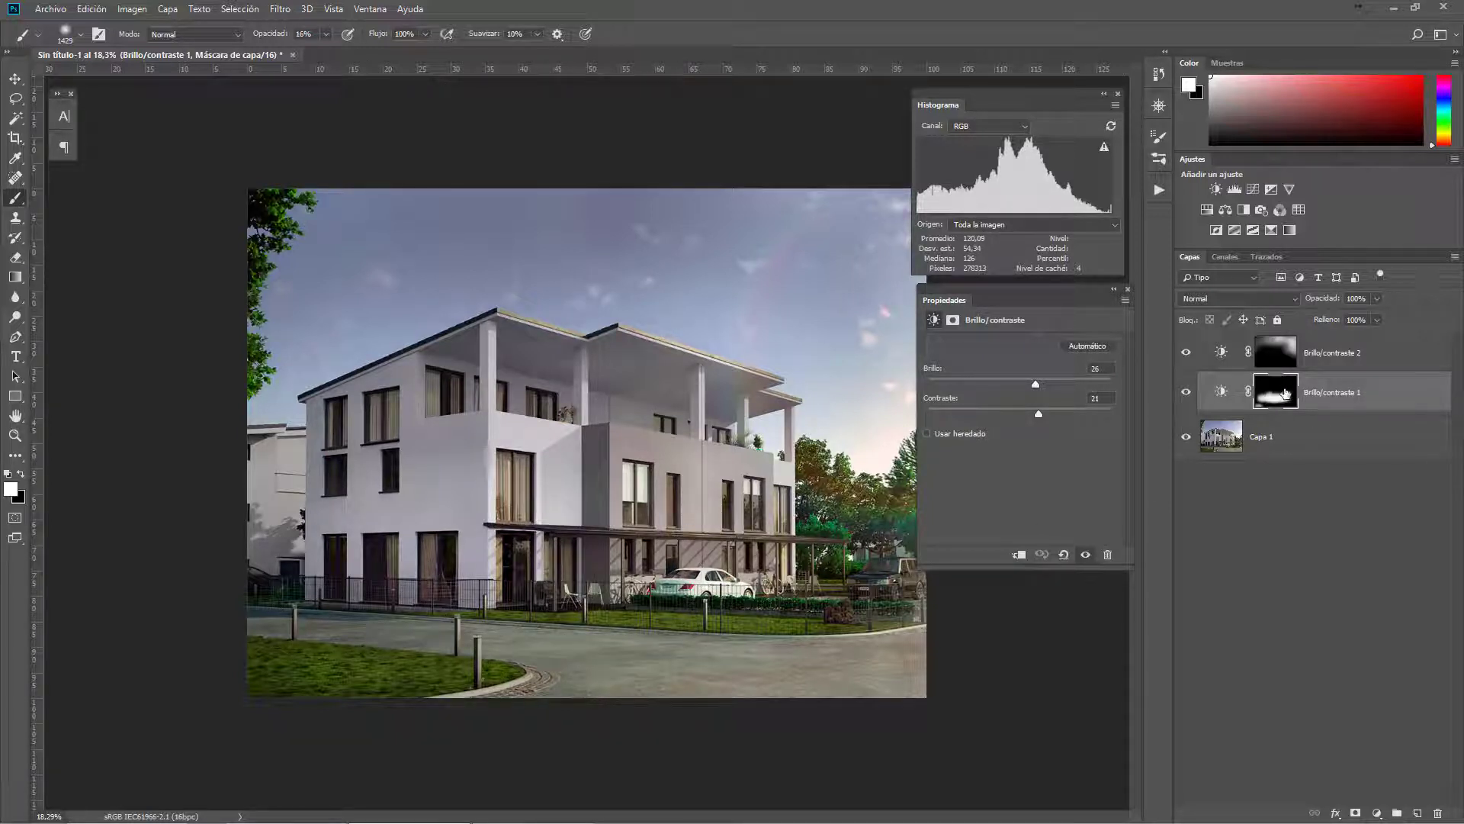
pyautogui.click(1286, 359)
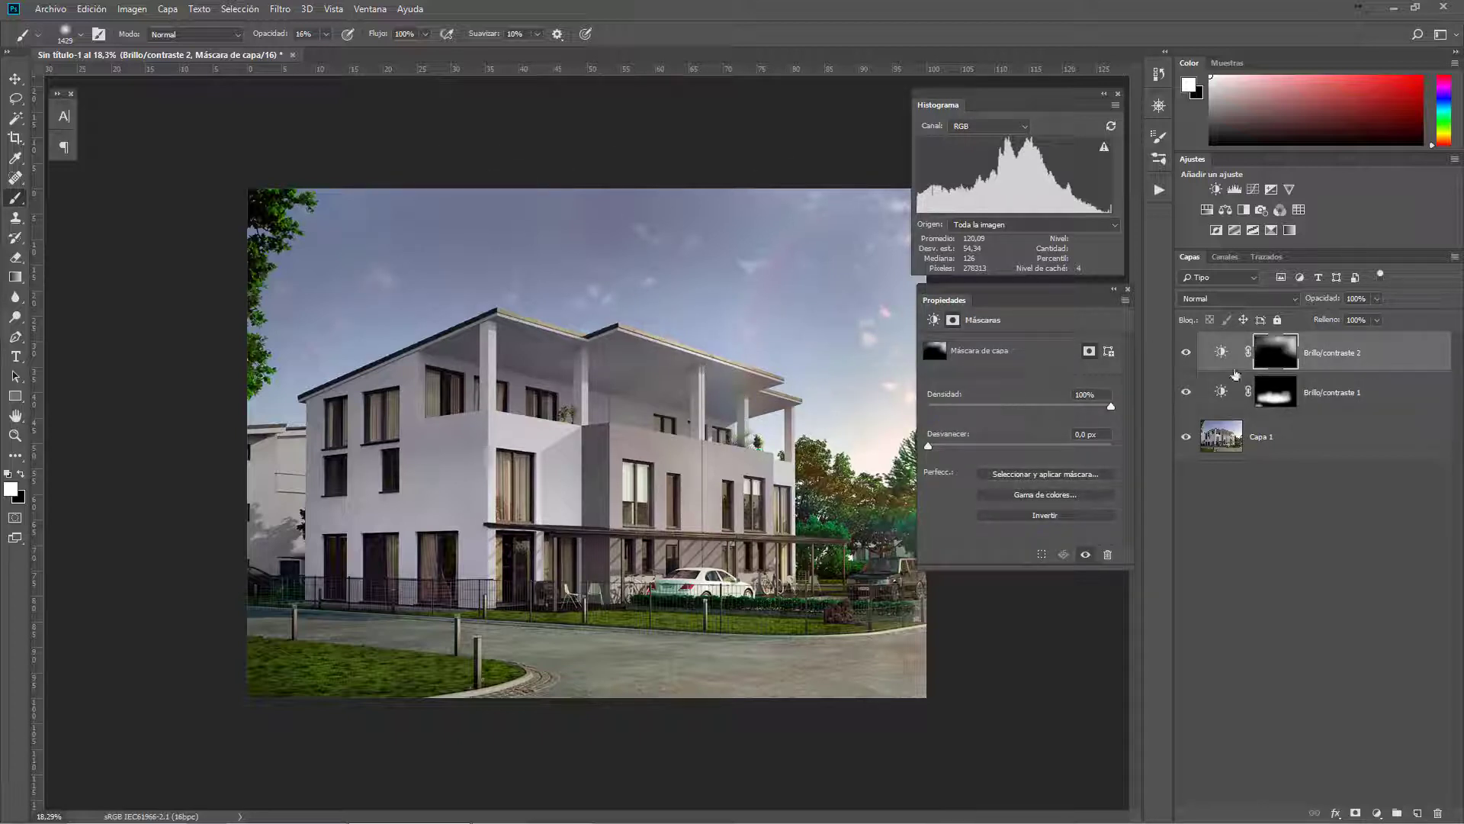
pyautogui.click(1212, 354)
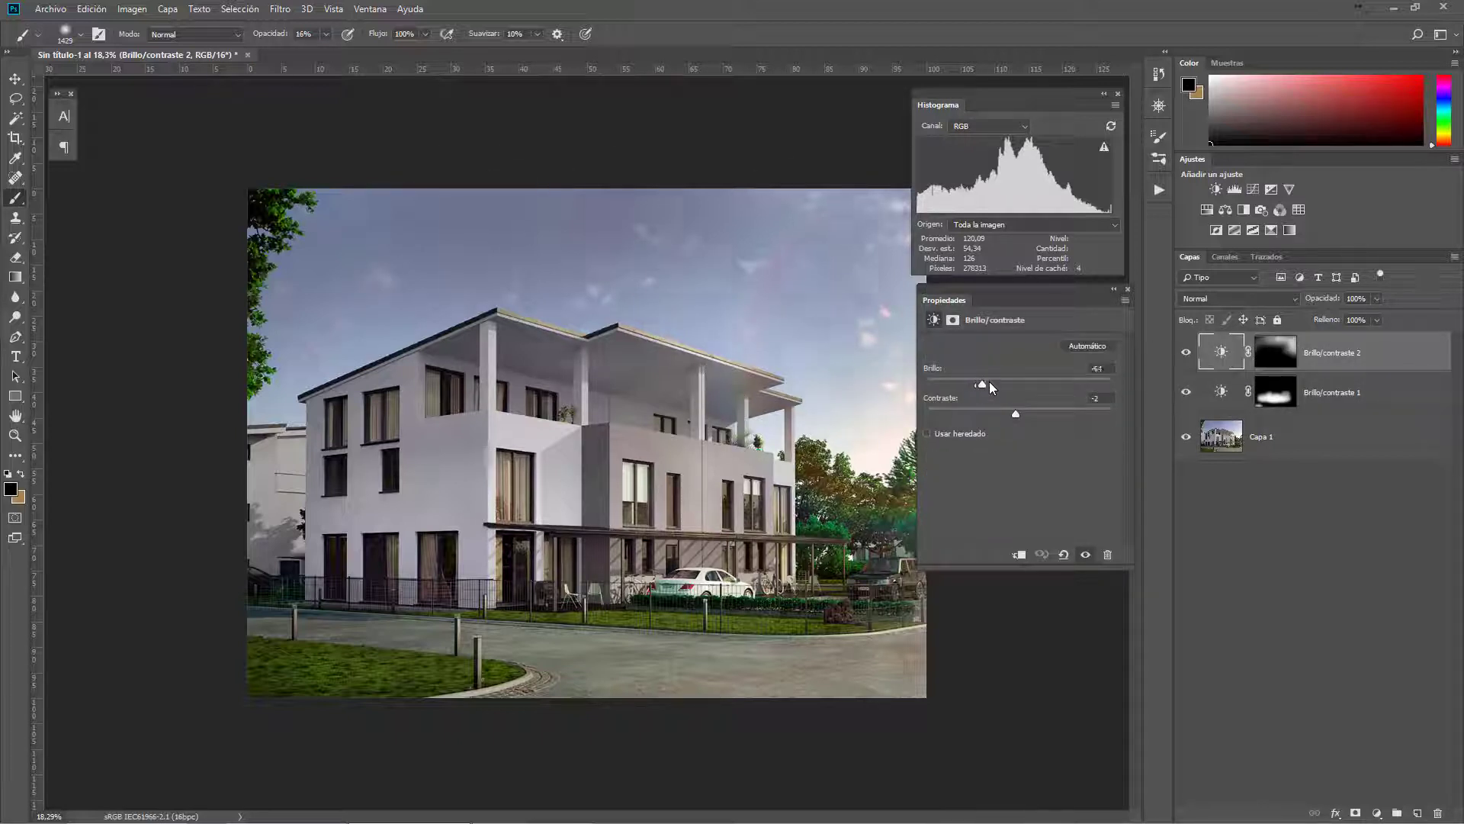
pyautogui.moveTo(992, 387); pyautogui.dragTo(969, 381)
# - Compare the photo with both Brillo/contraste adjustments hidden and shown, and review each adjustment's settings and mask
pyautogui.click(1221, 391)
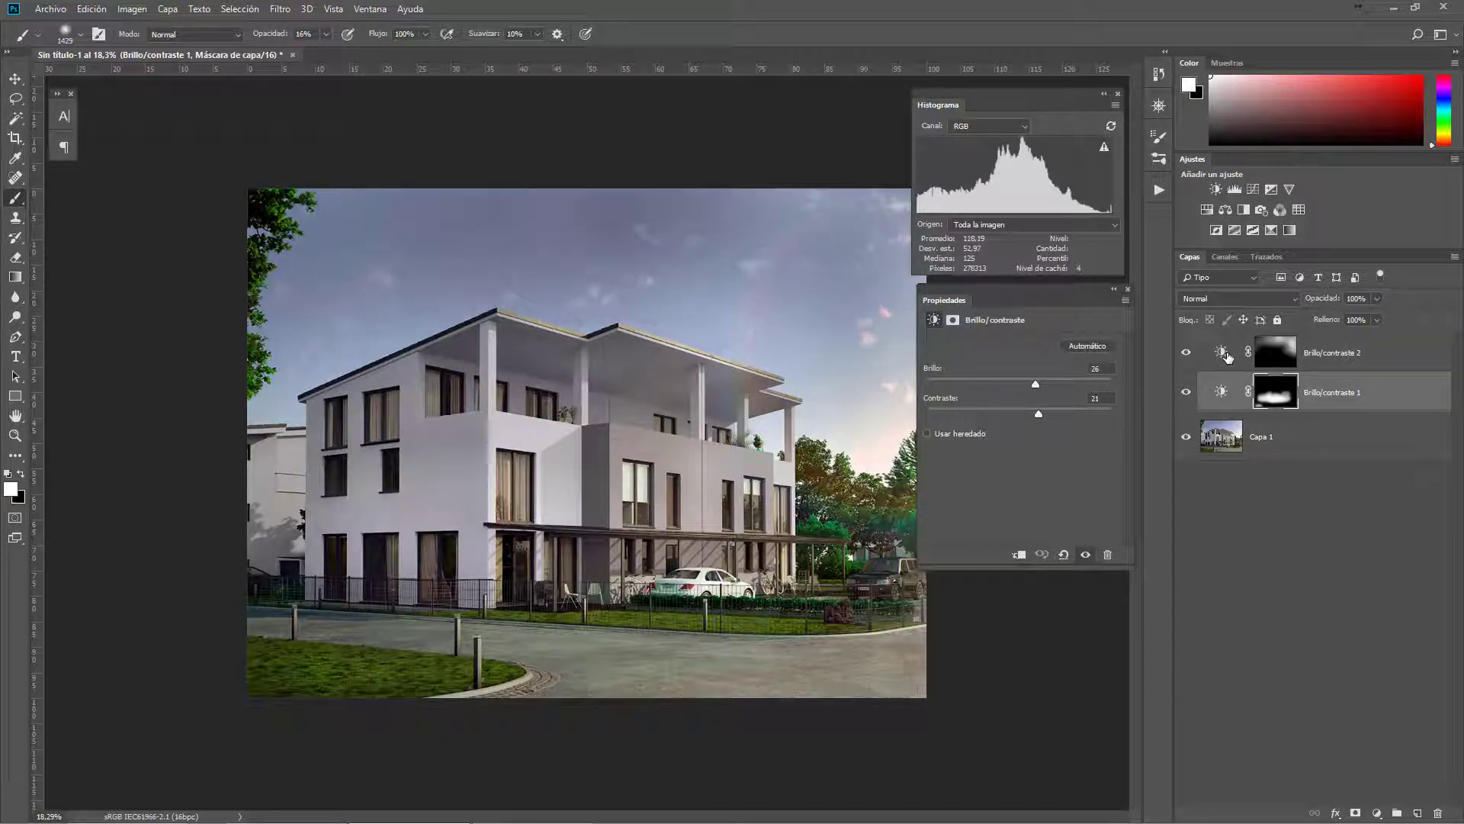
pyautogui.click(1224, 354)
pyautogui.moveTo(1191, 354); pyautogui.dragTo(1189, 377)
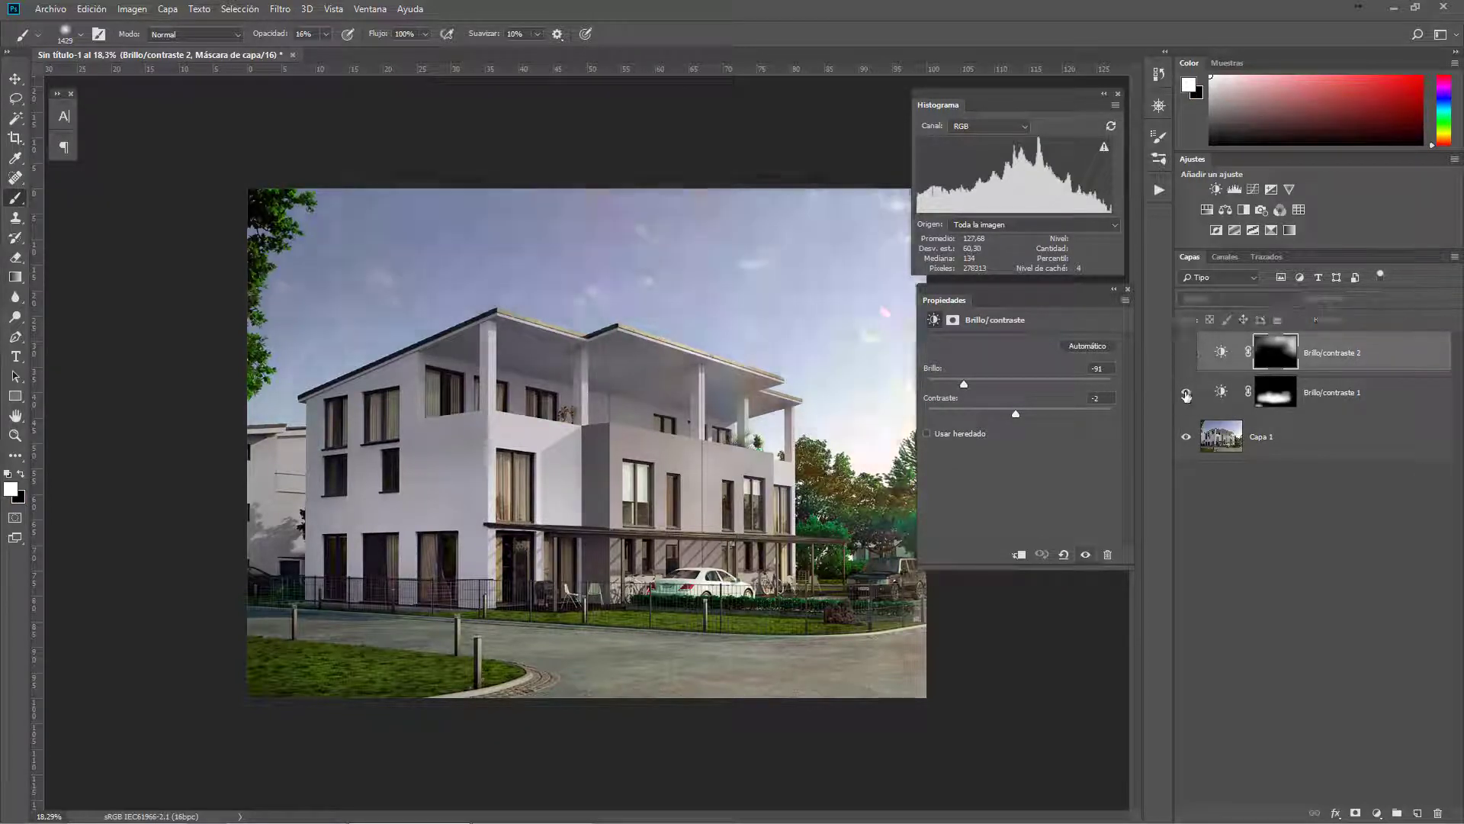
pyautogui.click(1187, 354)
pyautogui.click(1186, 393)
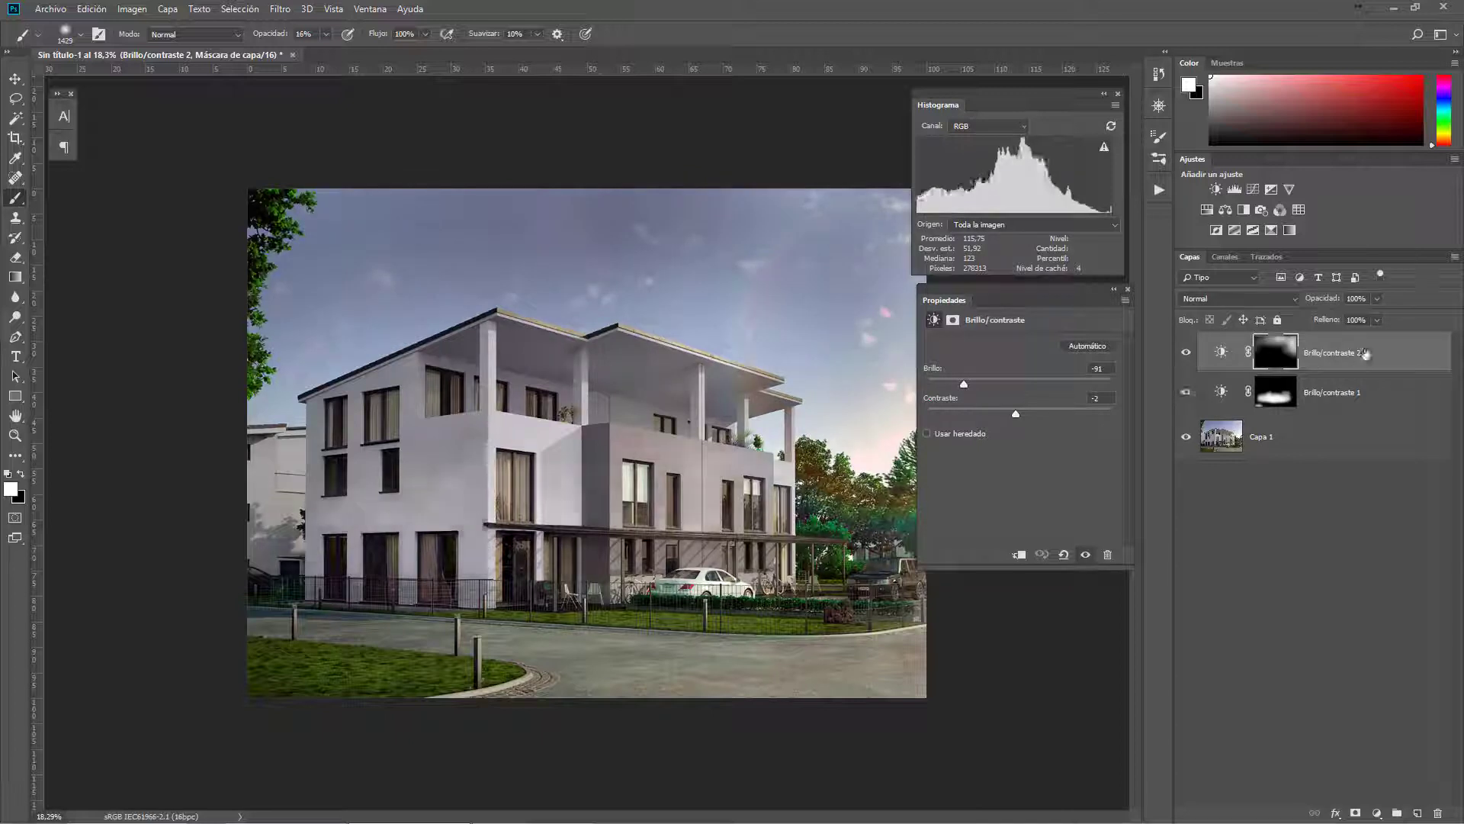
pyautogui.hotkey('ctrl', '2')
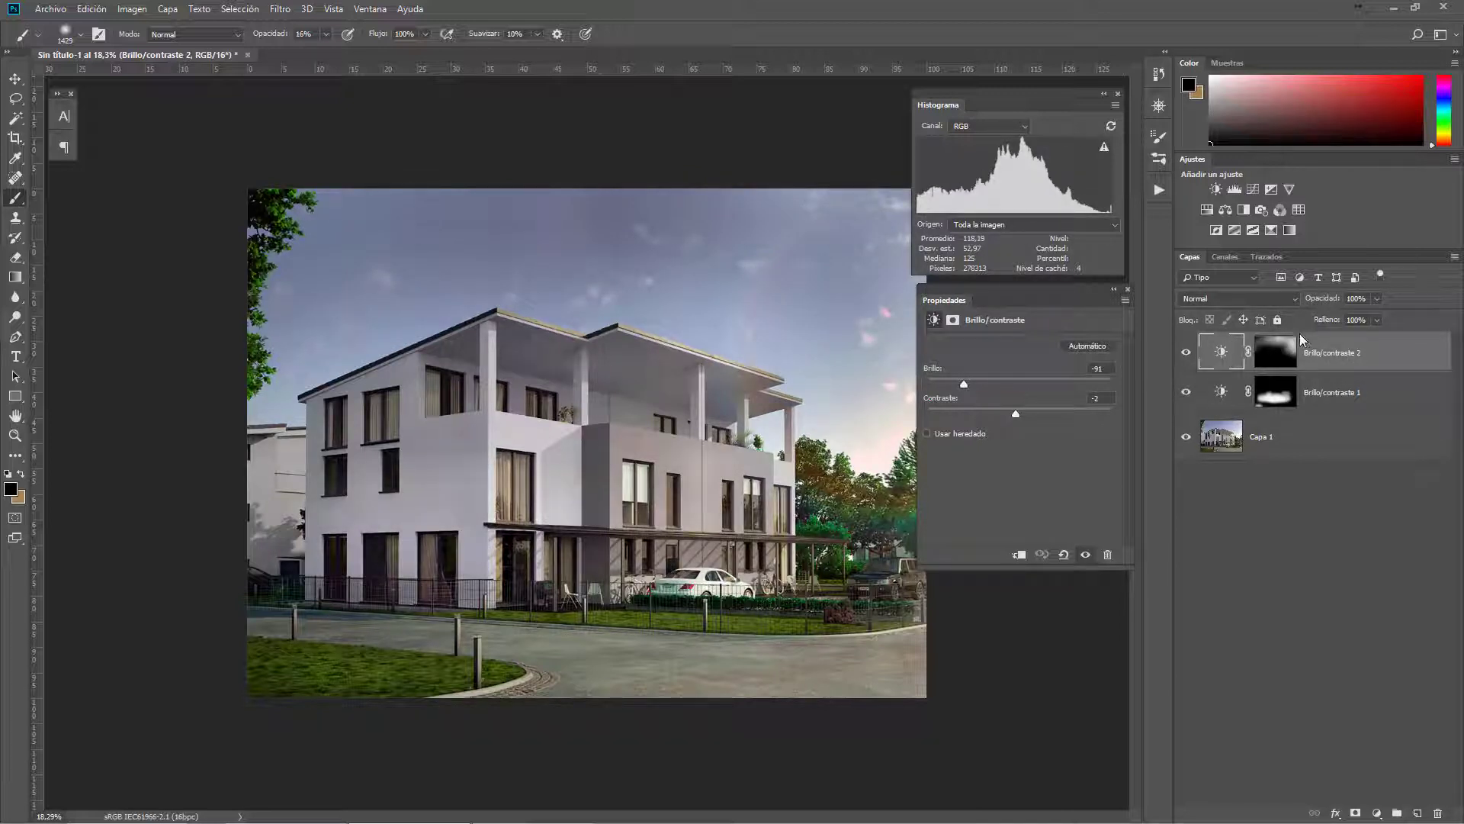
pyautogui.hotkey('alt', '[')
pyautogui.click(1223, 360)
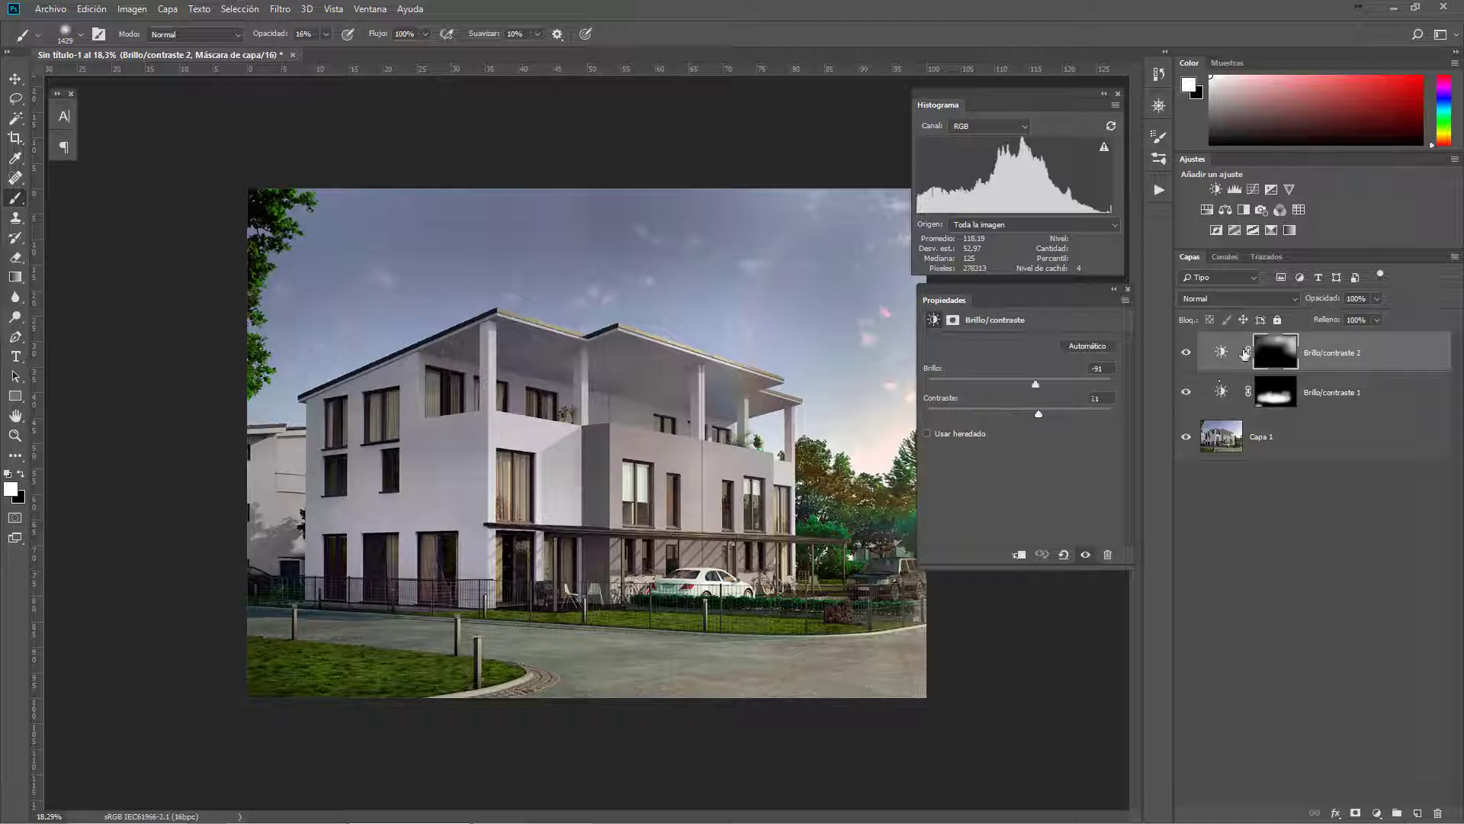
# - Set the Brillo/contraste 2 layer's opacity to 63% and its brightness to -41
pyautogui.hotkey('alt', '[')
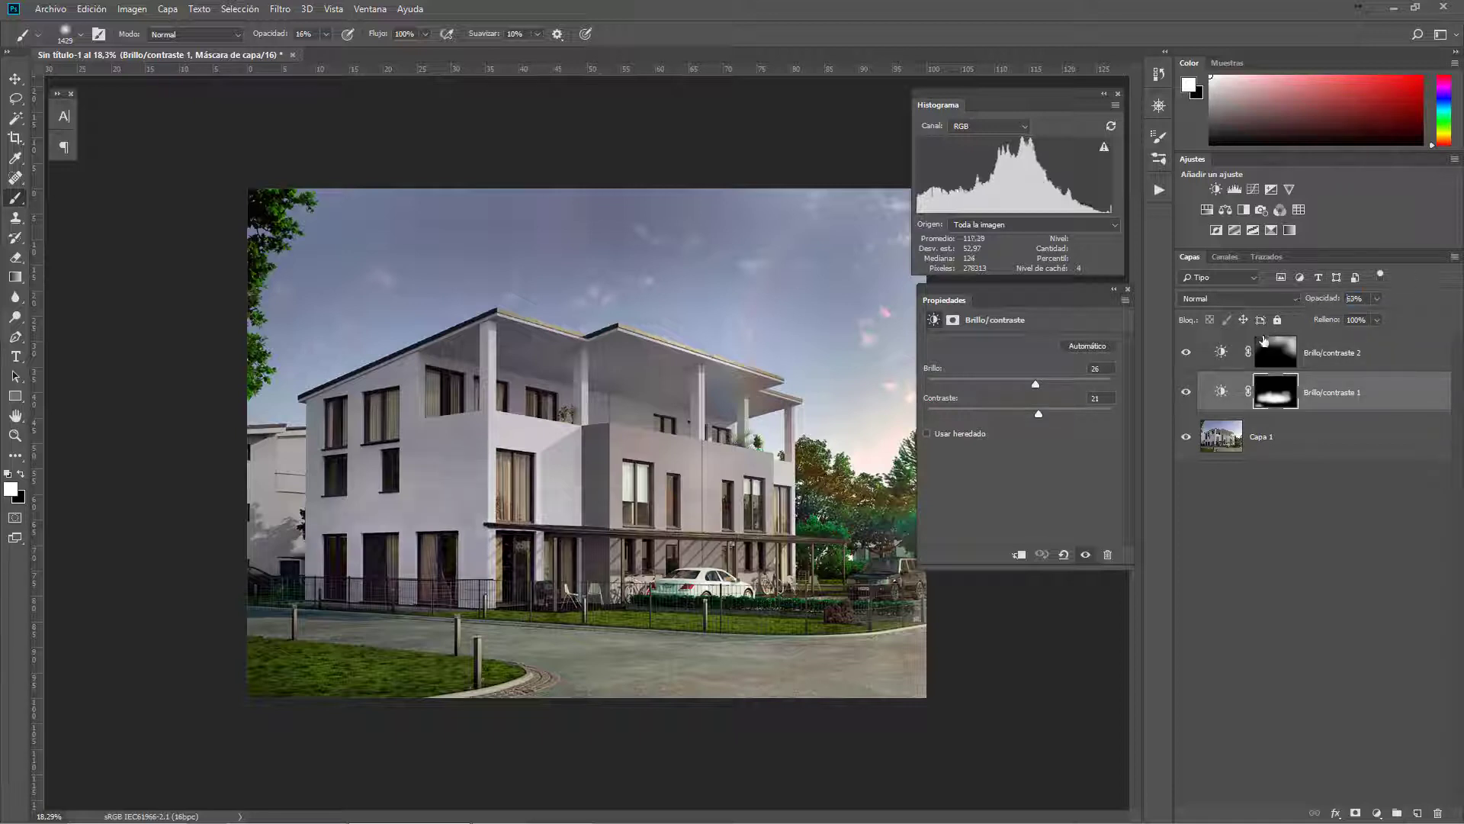
pyautogui.hotkey('alt', ']')
pyautogui.moveTo(1317, 303); pyautogui.dragTo(1306, 304)
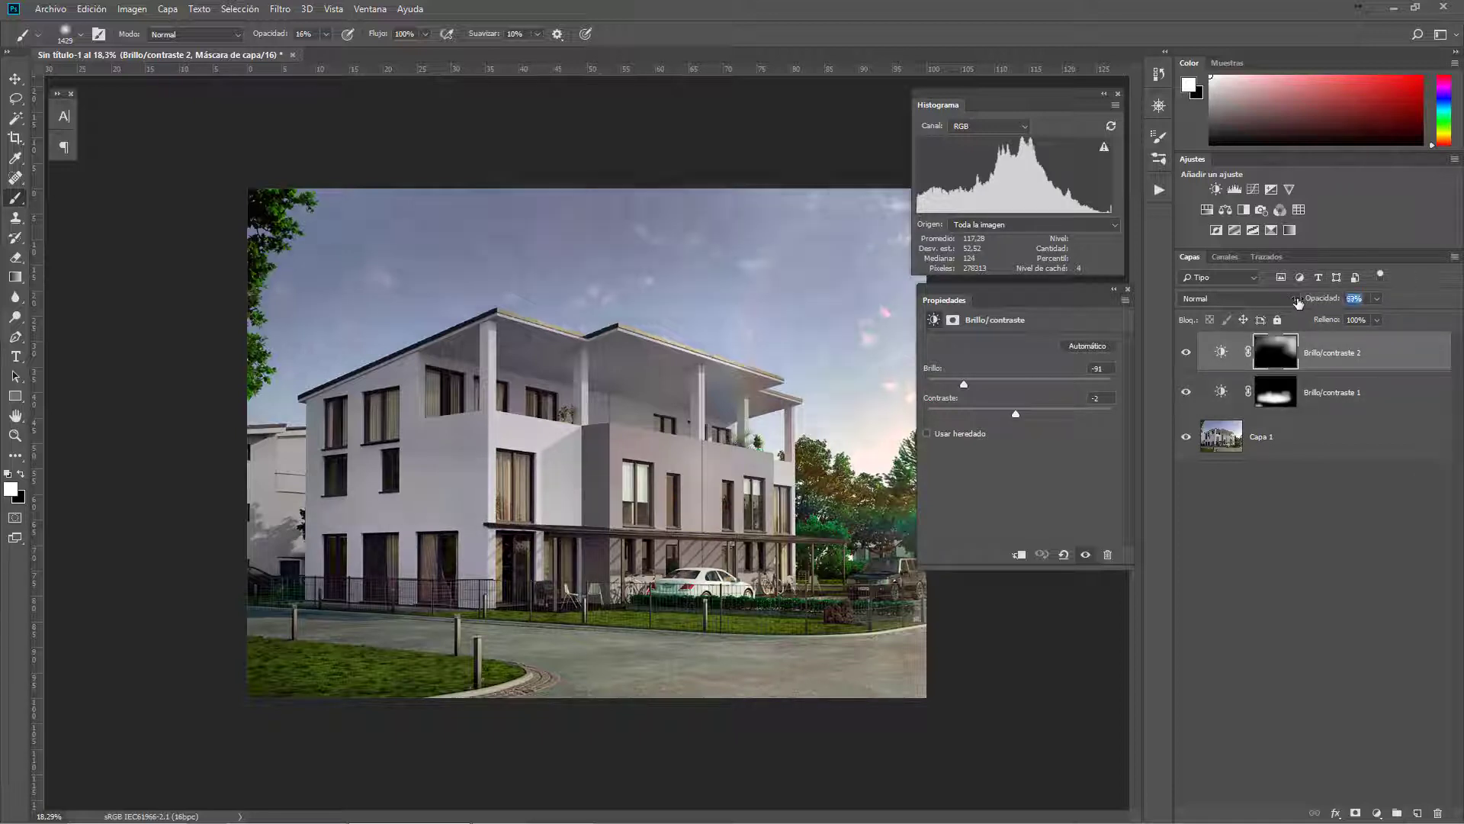
pyautogui.hotkey('alt', '[')
pyautogui.click(1223, 355)
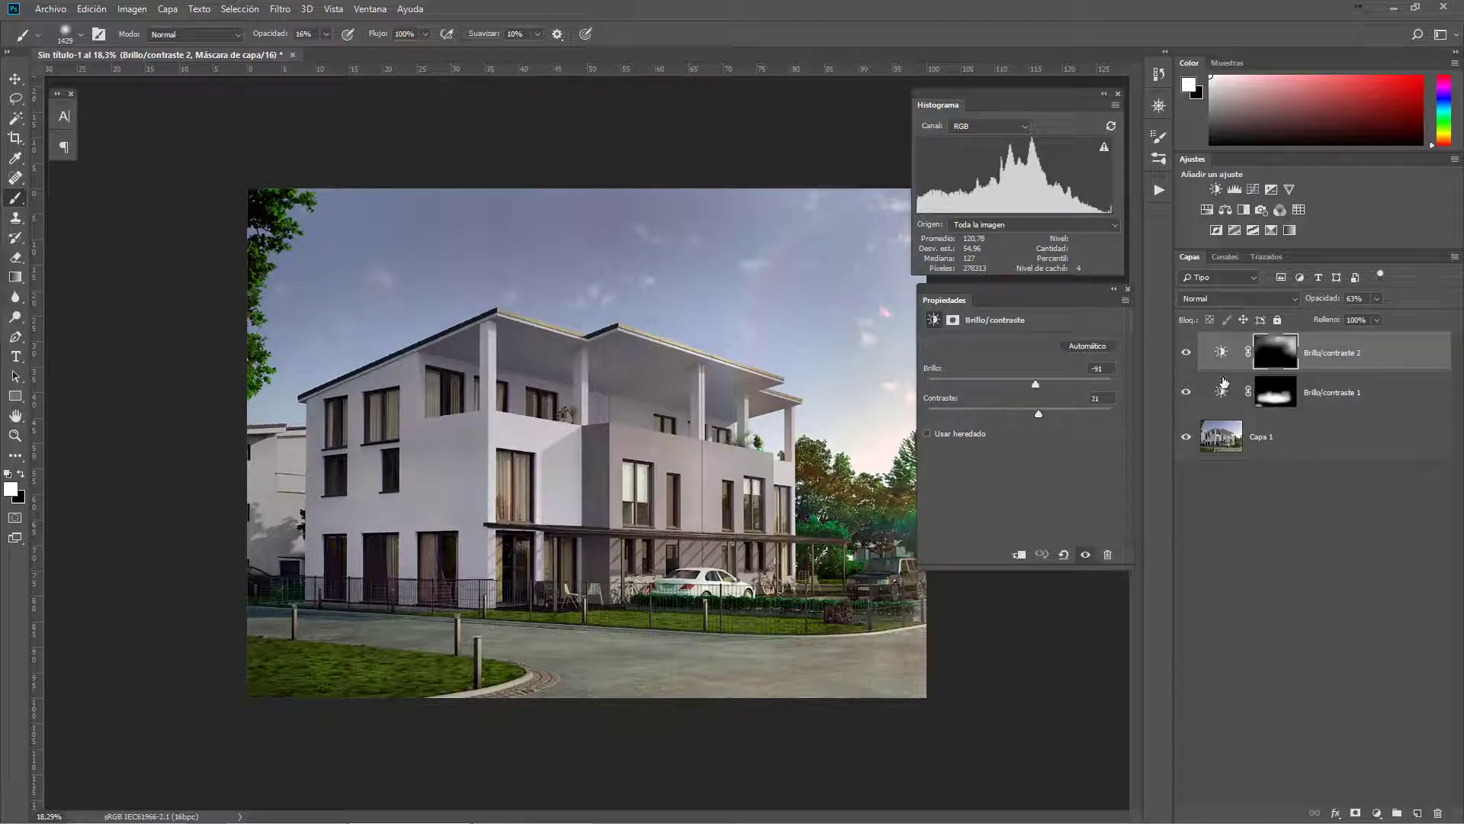
pyautogui.click(1223, 387)
pyautogui.click(1222, 355)
pyautogui.moveTo(963, 384)
pyautogui.mouseDown()
pyautogui.moveTo(1041, 378)
pyautogui.moveTo(996, 382)
pyautogui.mouseUp()
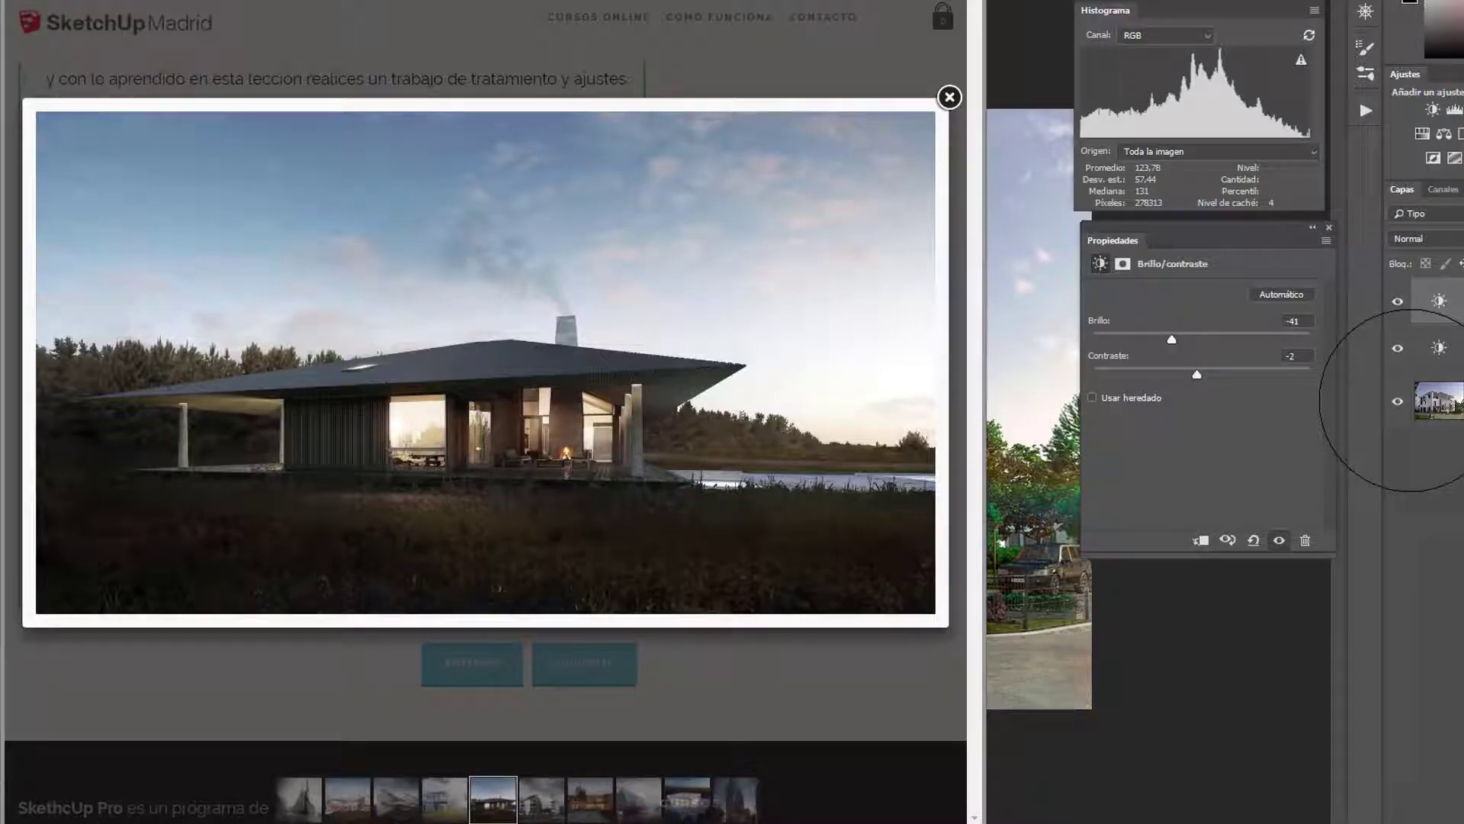
# - Browse the architectural example renders in the SketchUp Madrid web page's gallery and return to the low dark-roofed house
pyautogui.click(910, 363)
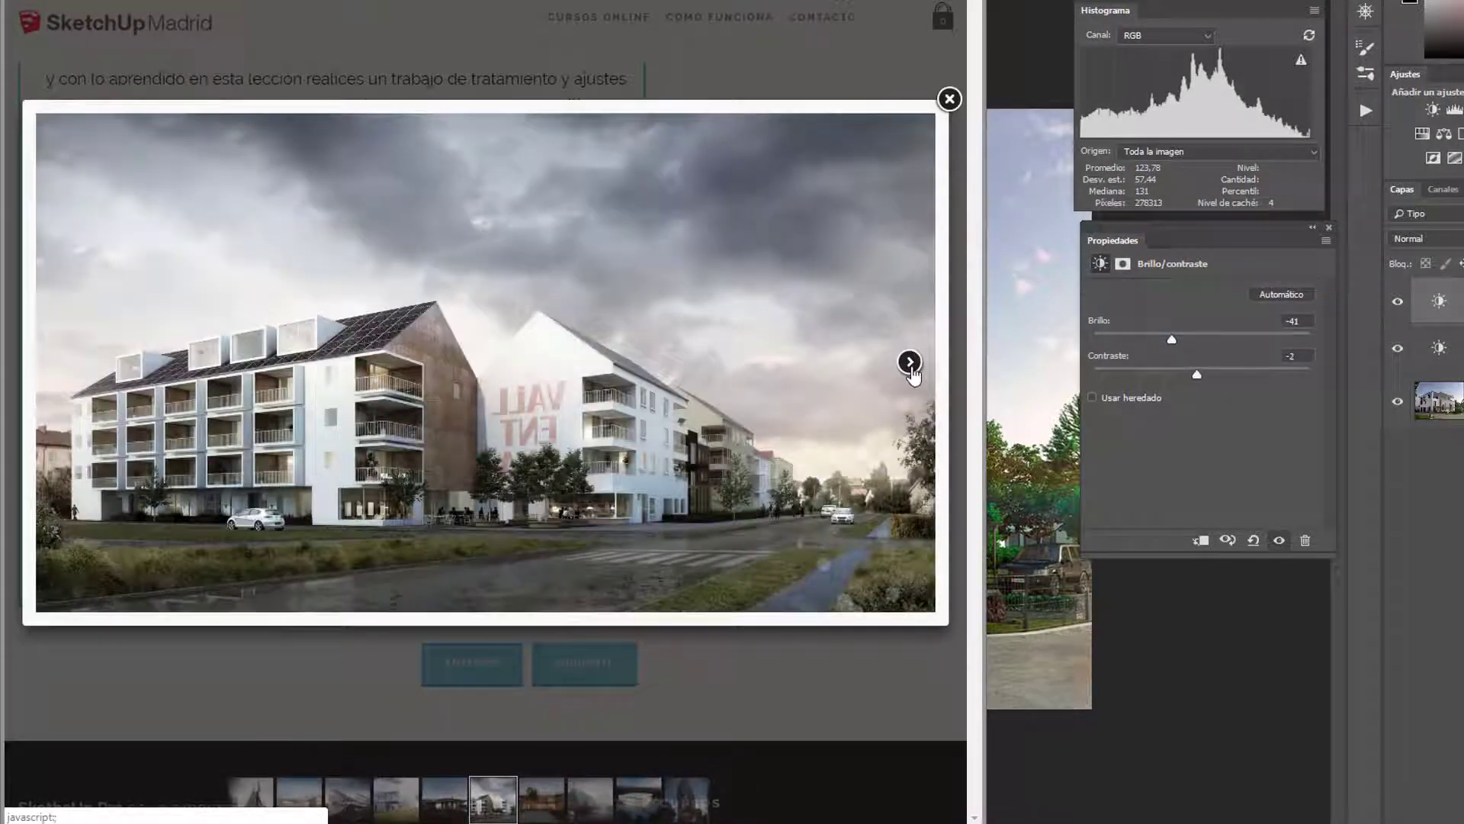
pyautogui.click(911, 366)
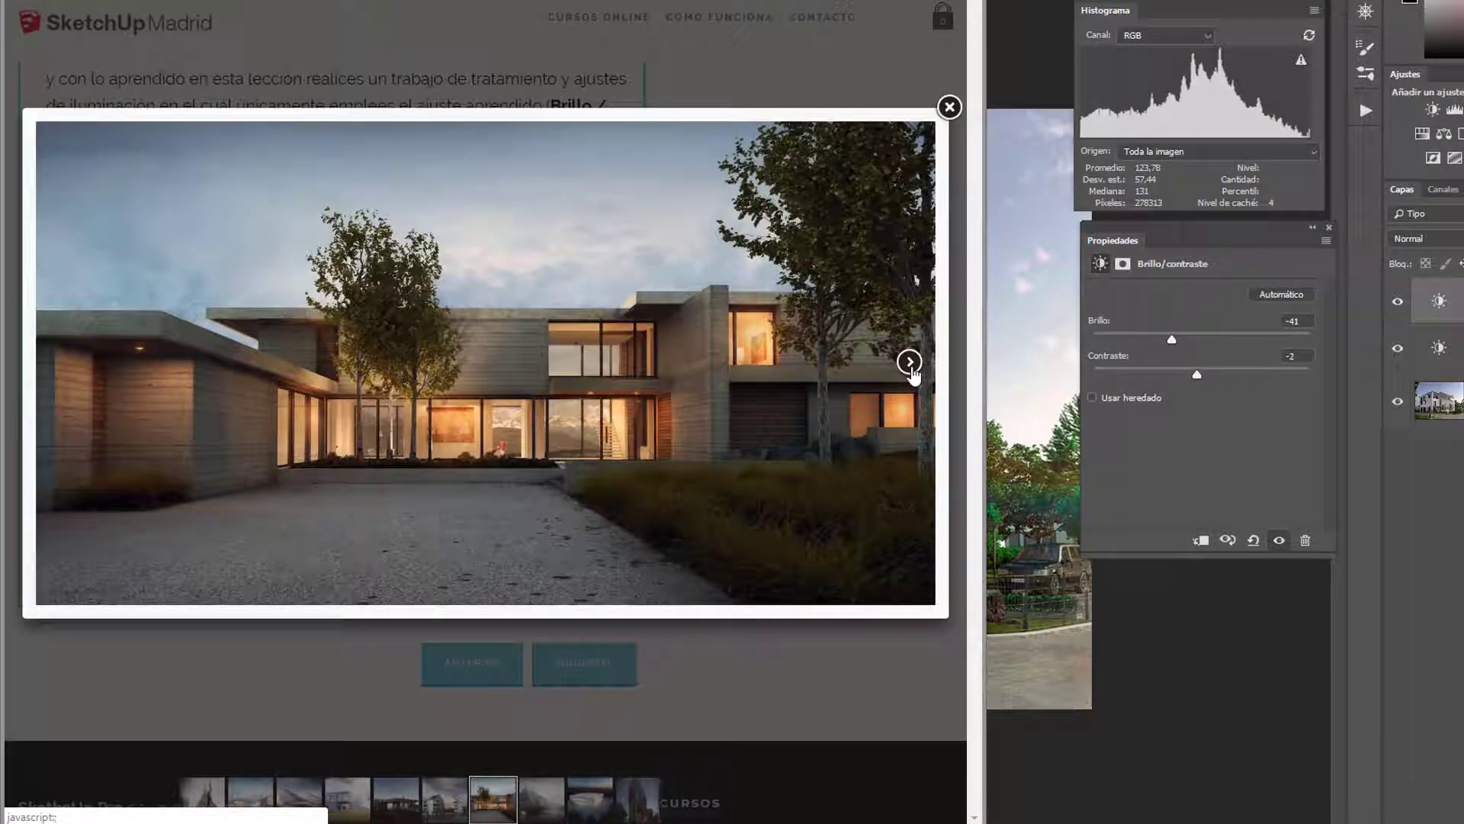
pyautogui.click(910, 363)
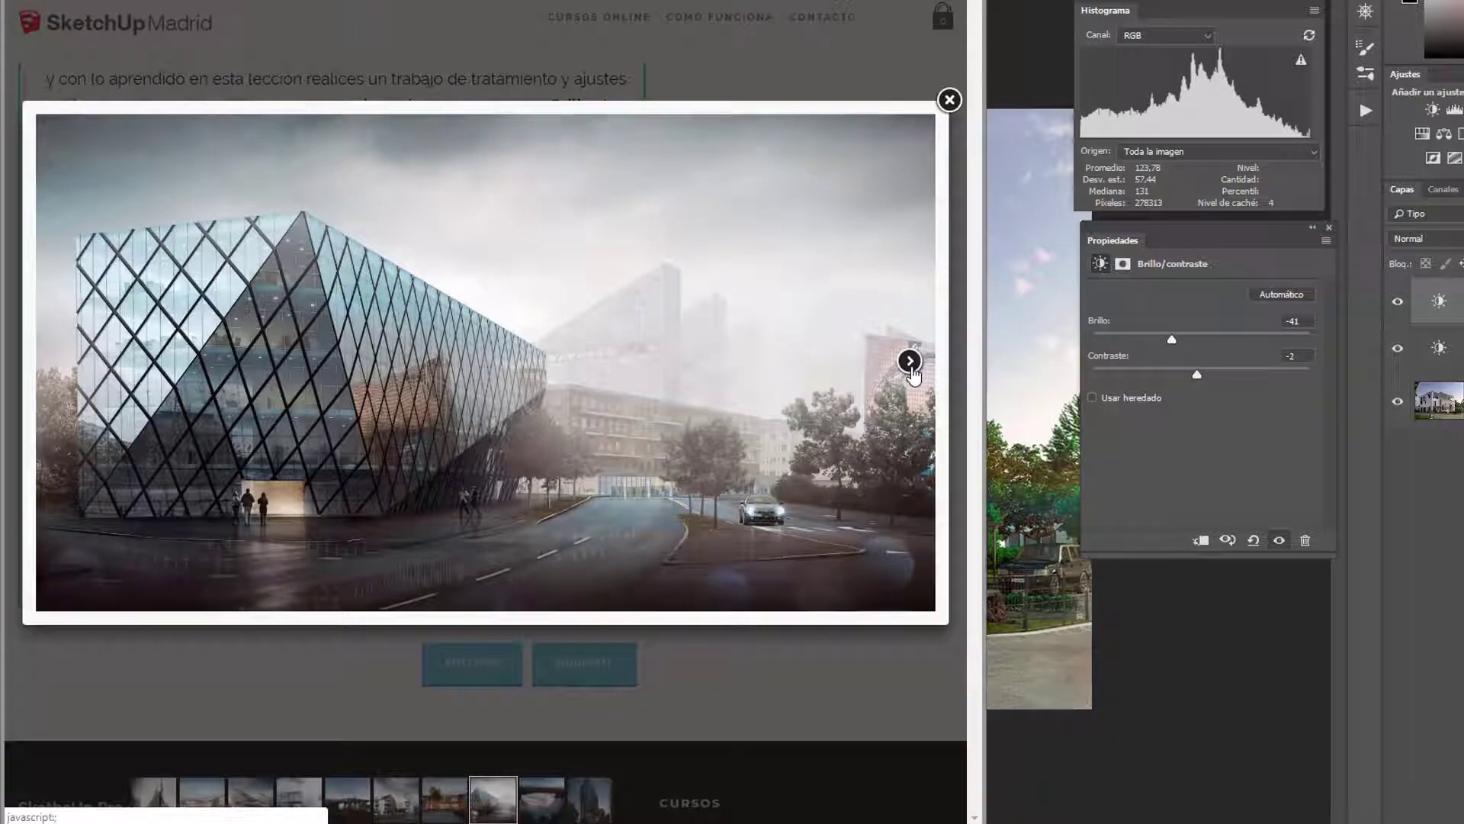
pyautogui.click(910, 361)
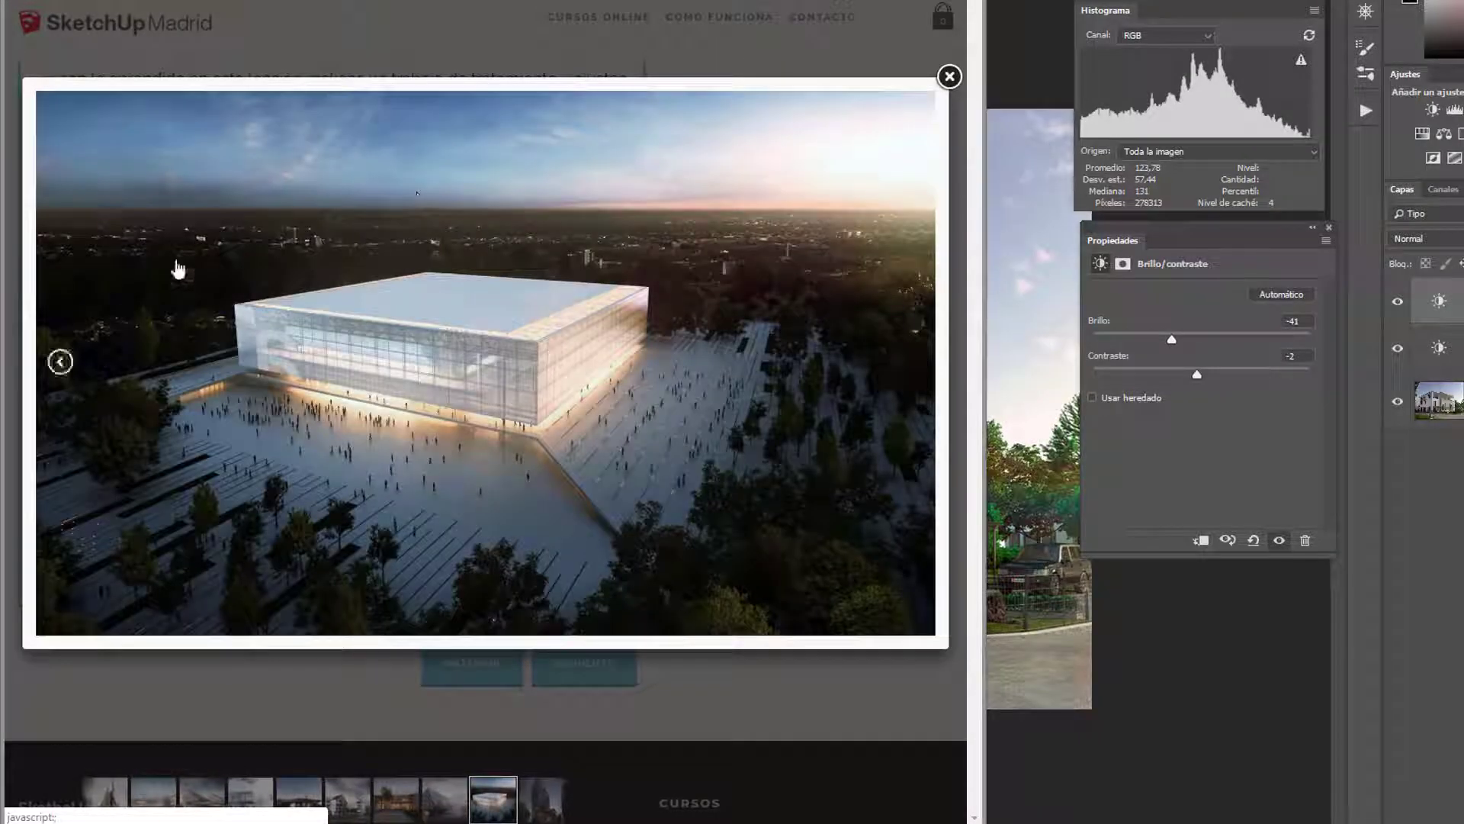
pyautogui.click(68, 368)
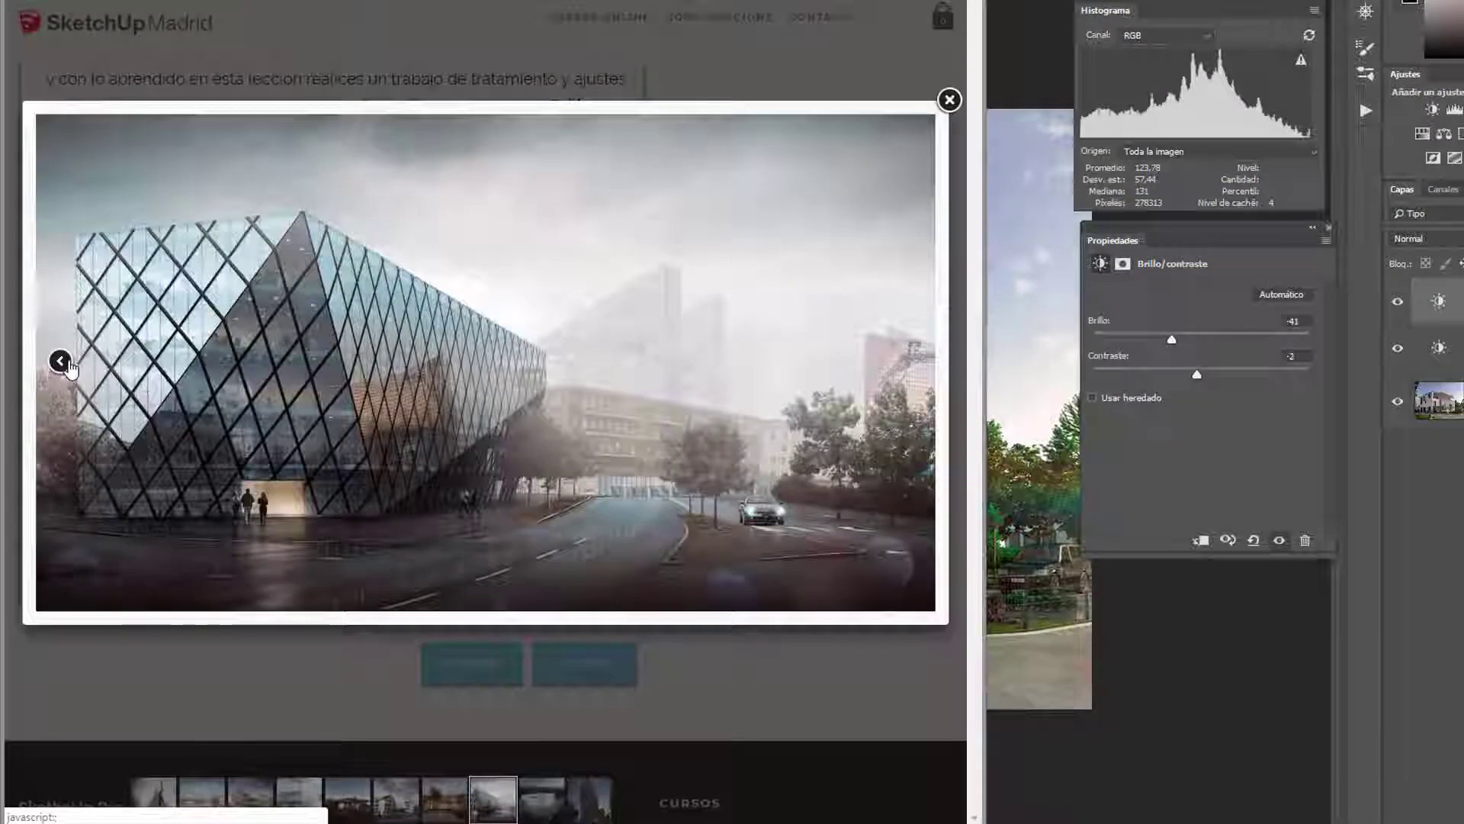
pyautogui.click(70, 369)
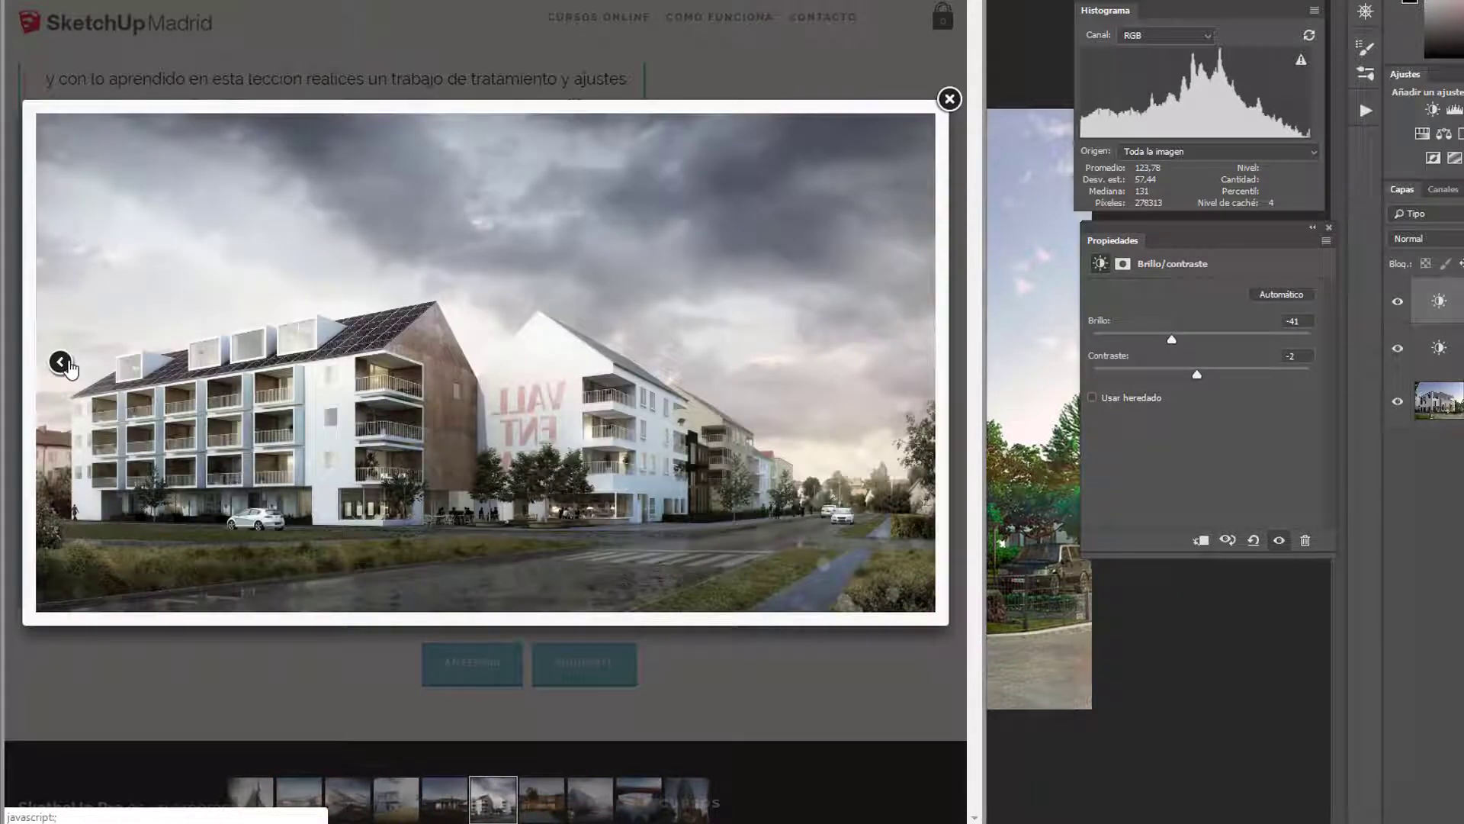
pyautogui.click(70, 369)
# - Copy the dark-roofed house image from the web gallery and paste it into a new 1745 x 975 px Photoshop document
pyautogui.rightClick(402, 301)
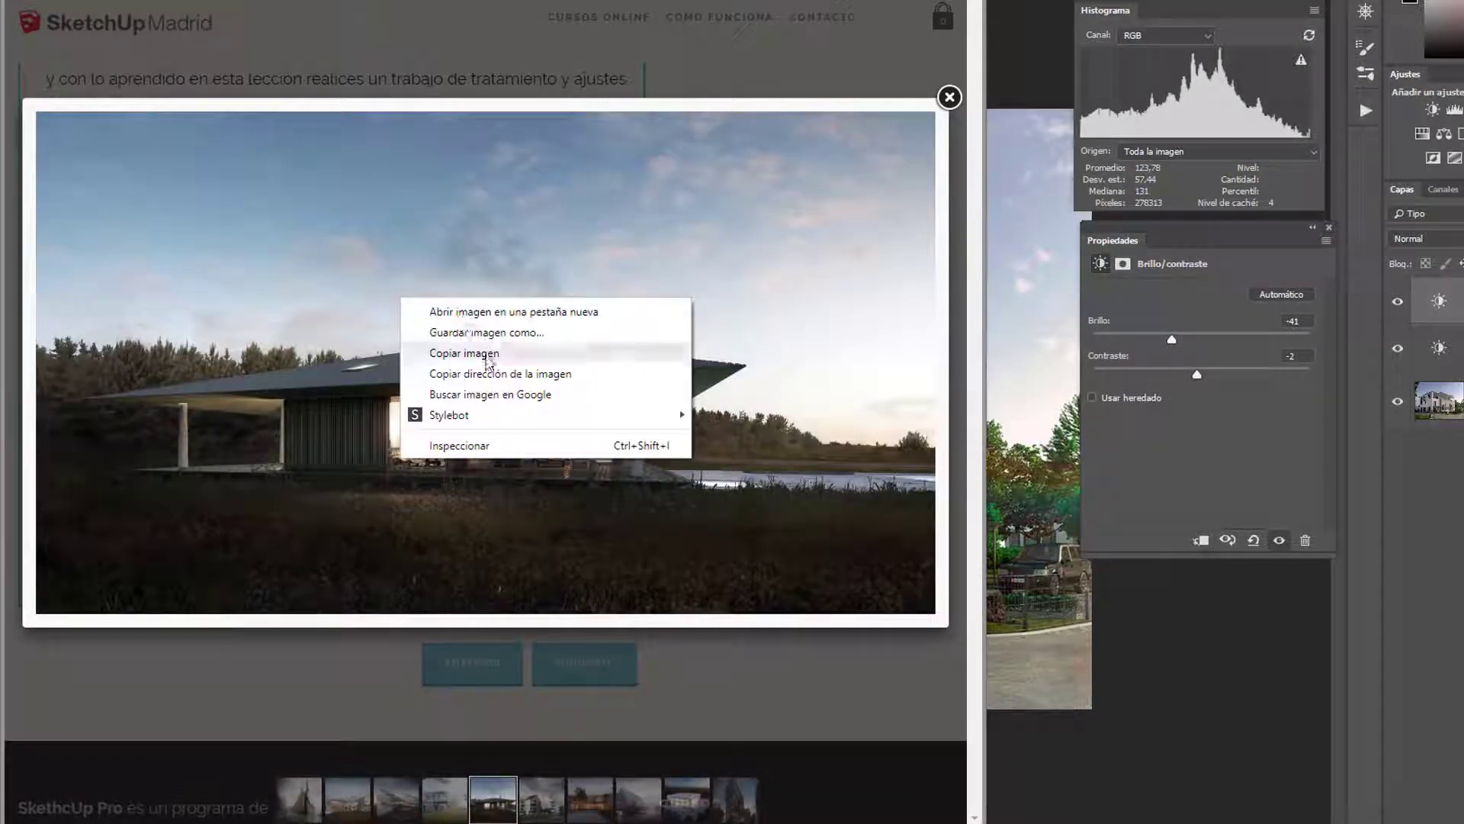
pyautogui.click(488, 362)
pyautogui.click(1144, 654)
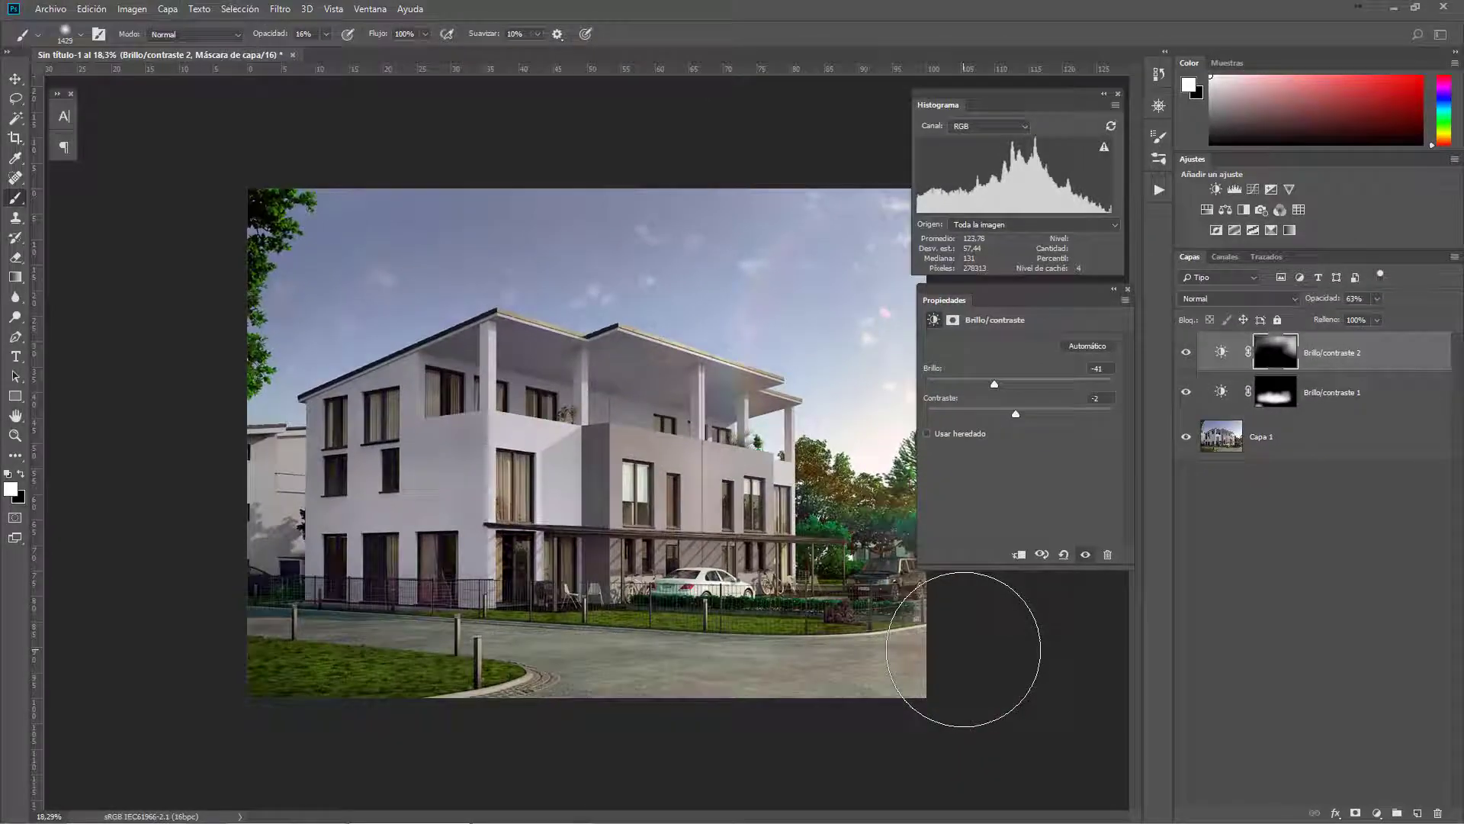
pyautogui.hotkey('ctrl', 'n')
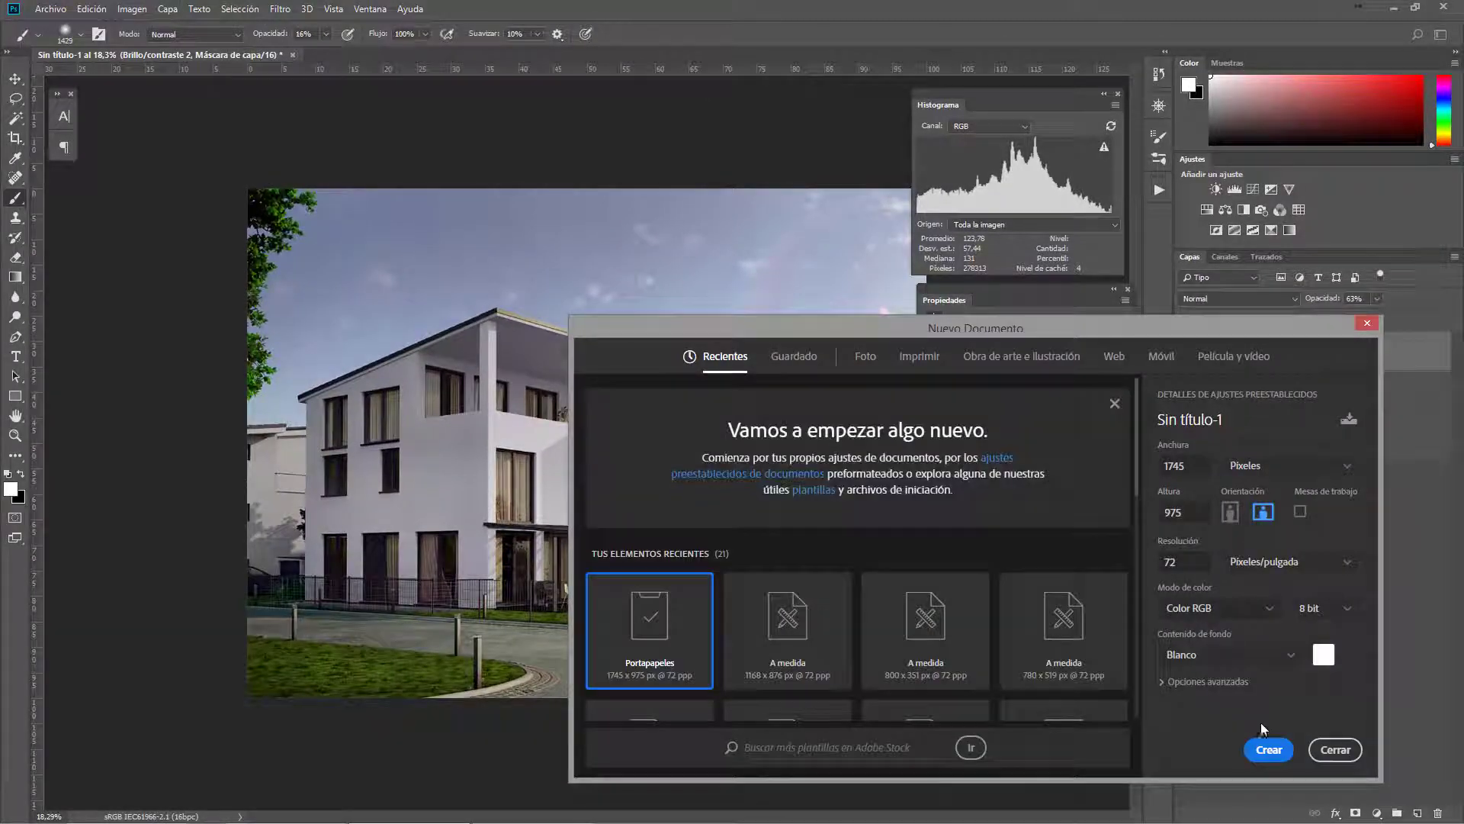
pyautogui.click(1267, 749)
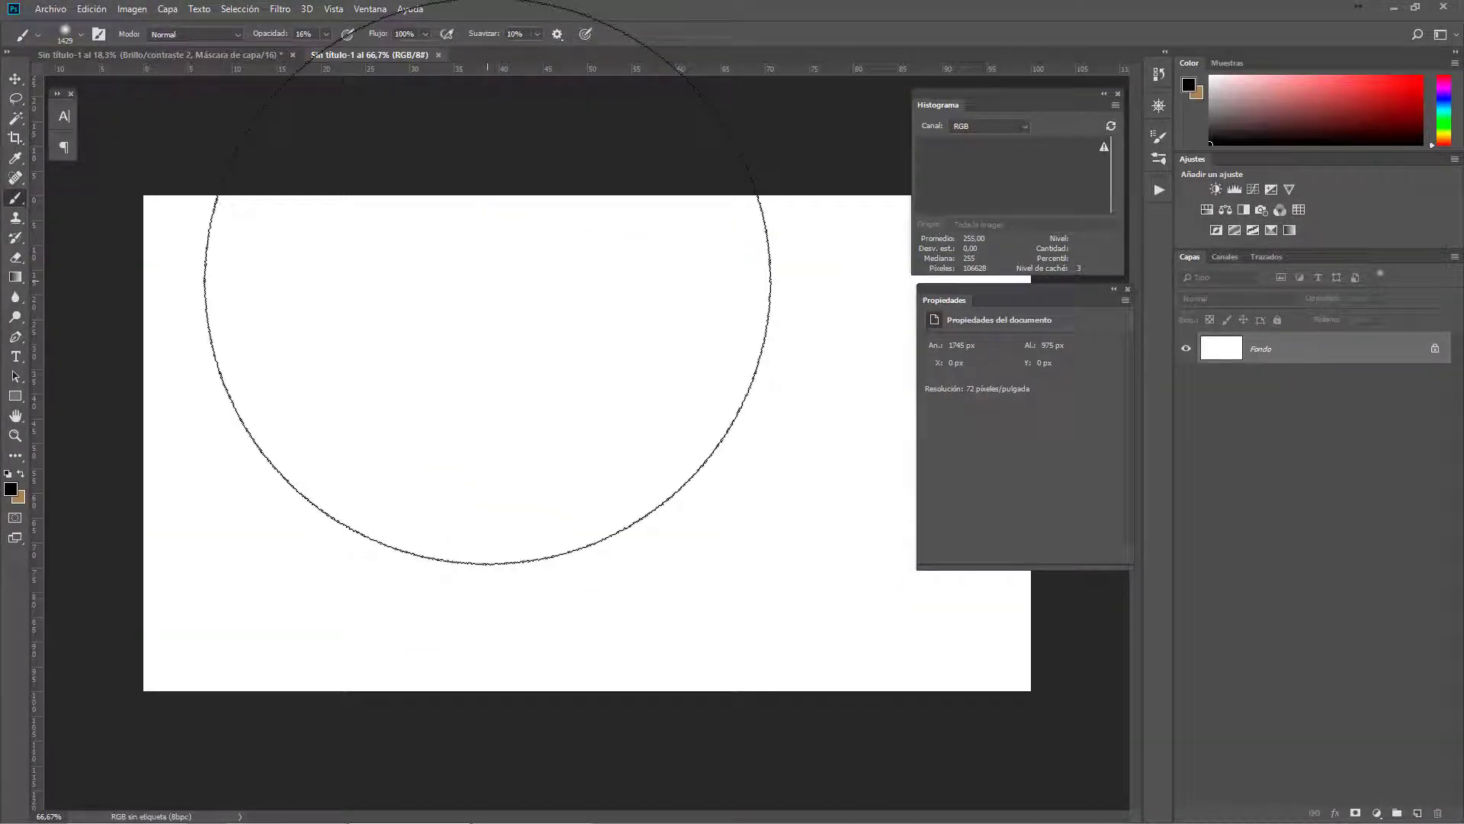
pyautogui.hotkey('ctrl', 'v')
pyautogui.scroll(-2, 457, 534)
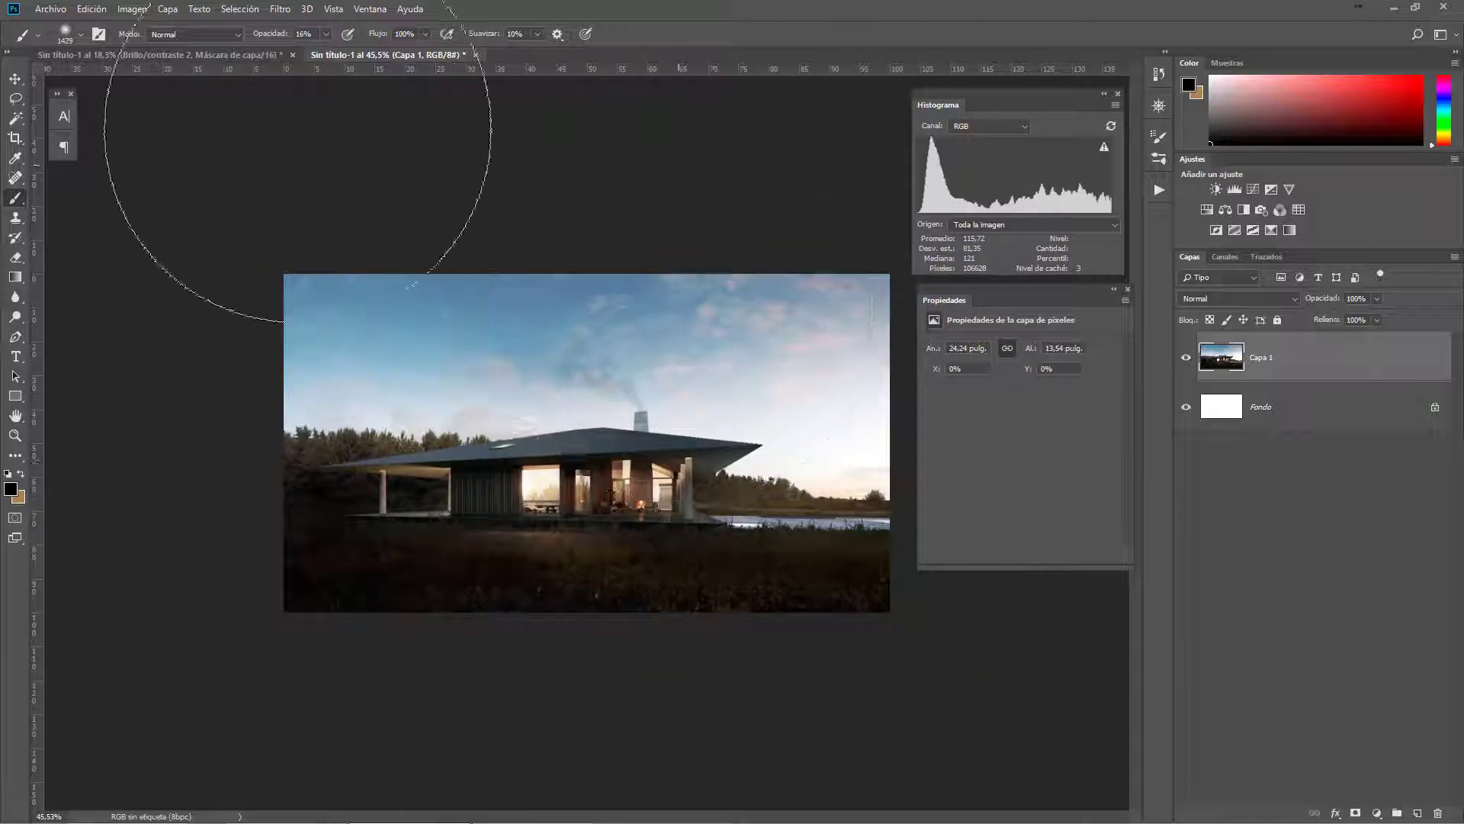
# - Add a Brillo/contraste adjustment above the house image with brightness 91 and contrast 24
pyautogui.click(14, 78)
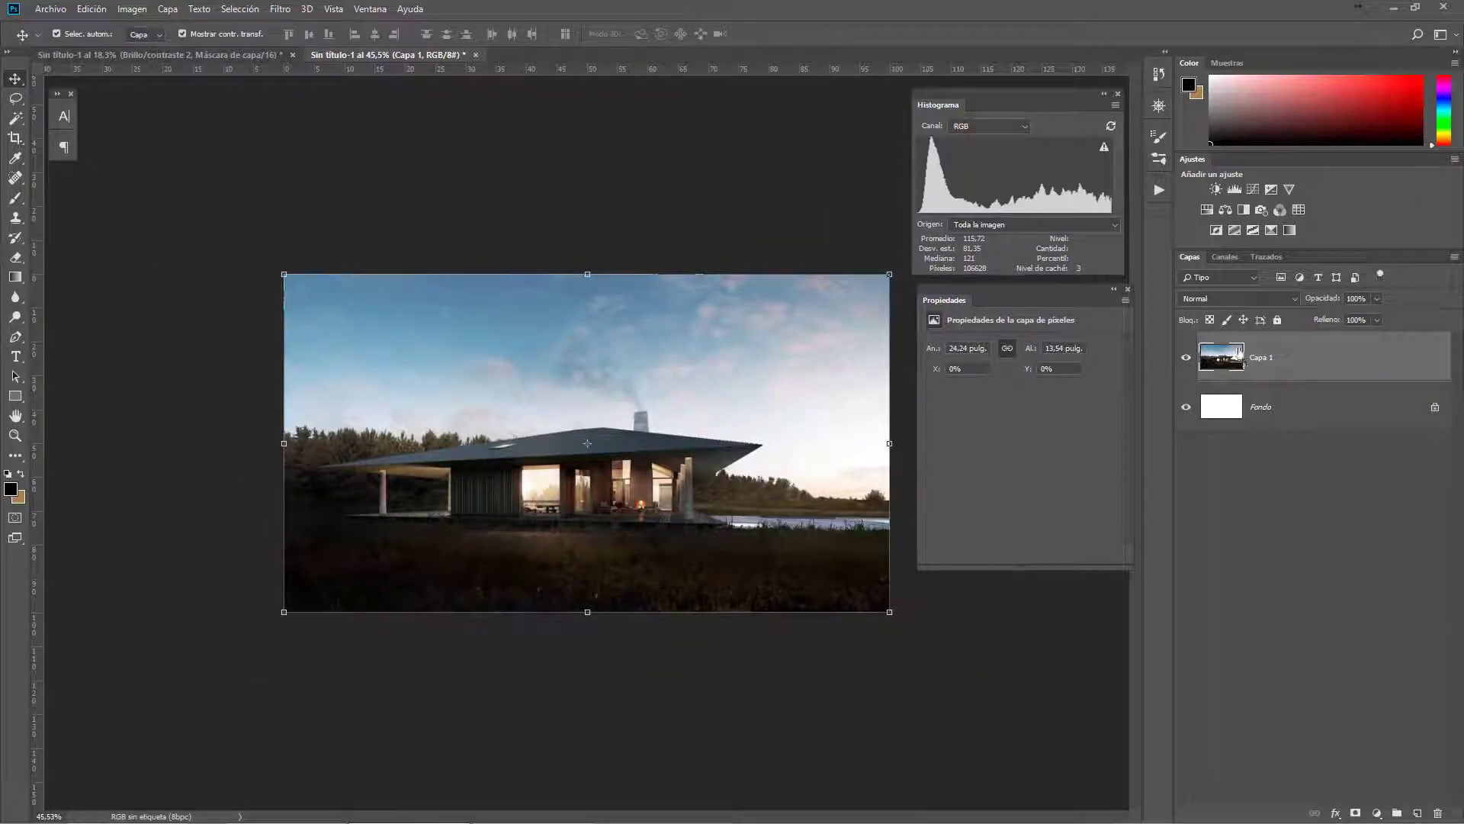
pyautogui.click(1215, 189)
pyautogui.scroll(2, 745, 425)
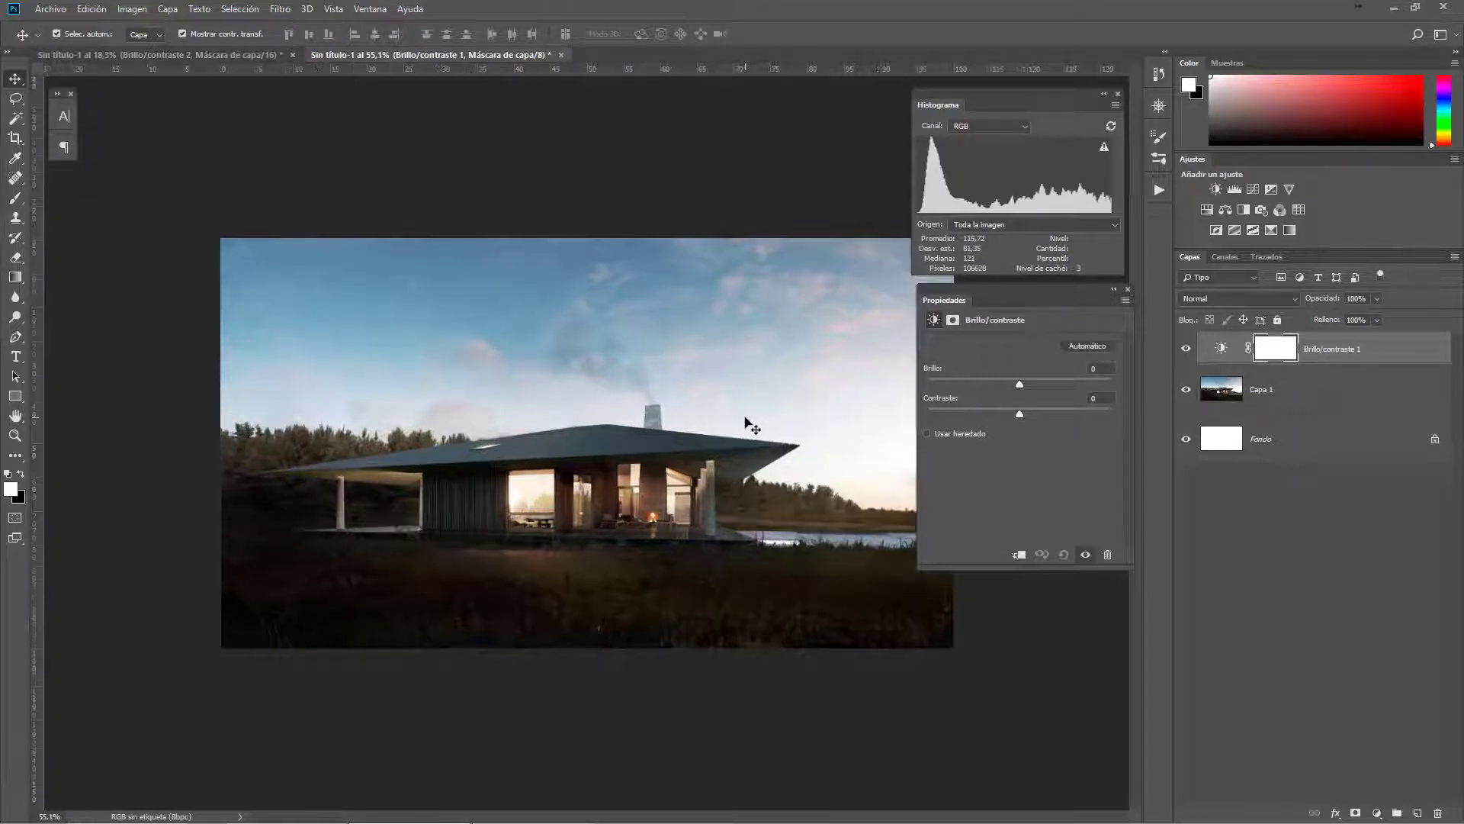
pyautogui.moveTo(1015, 414); pyautogui.dragTo(1132, 396)
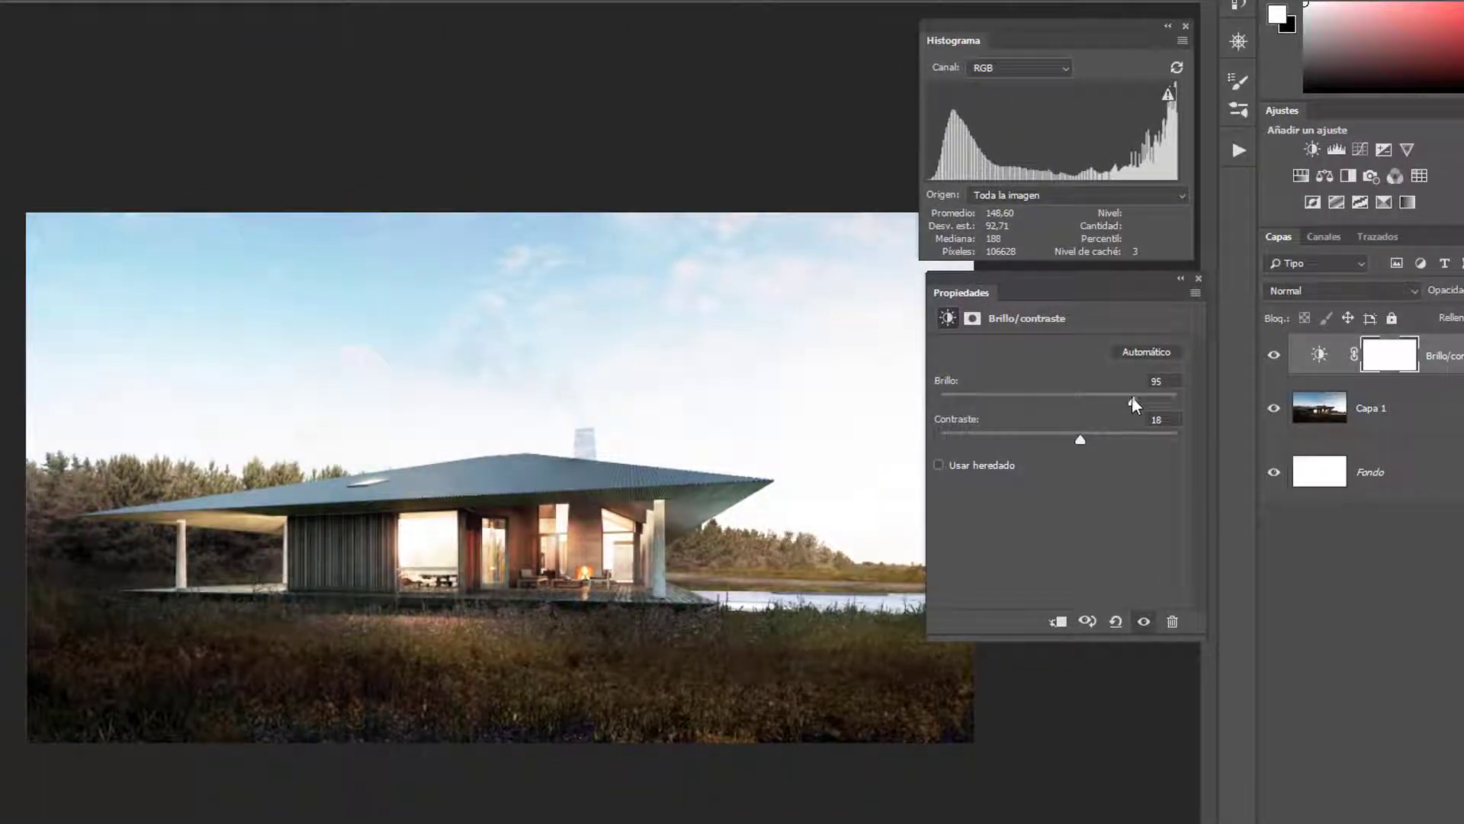
pyautogui.moveTo(1080, 440); pyautogui.dragTo(1087, 437)
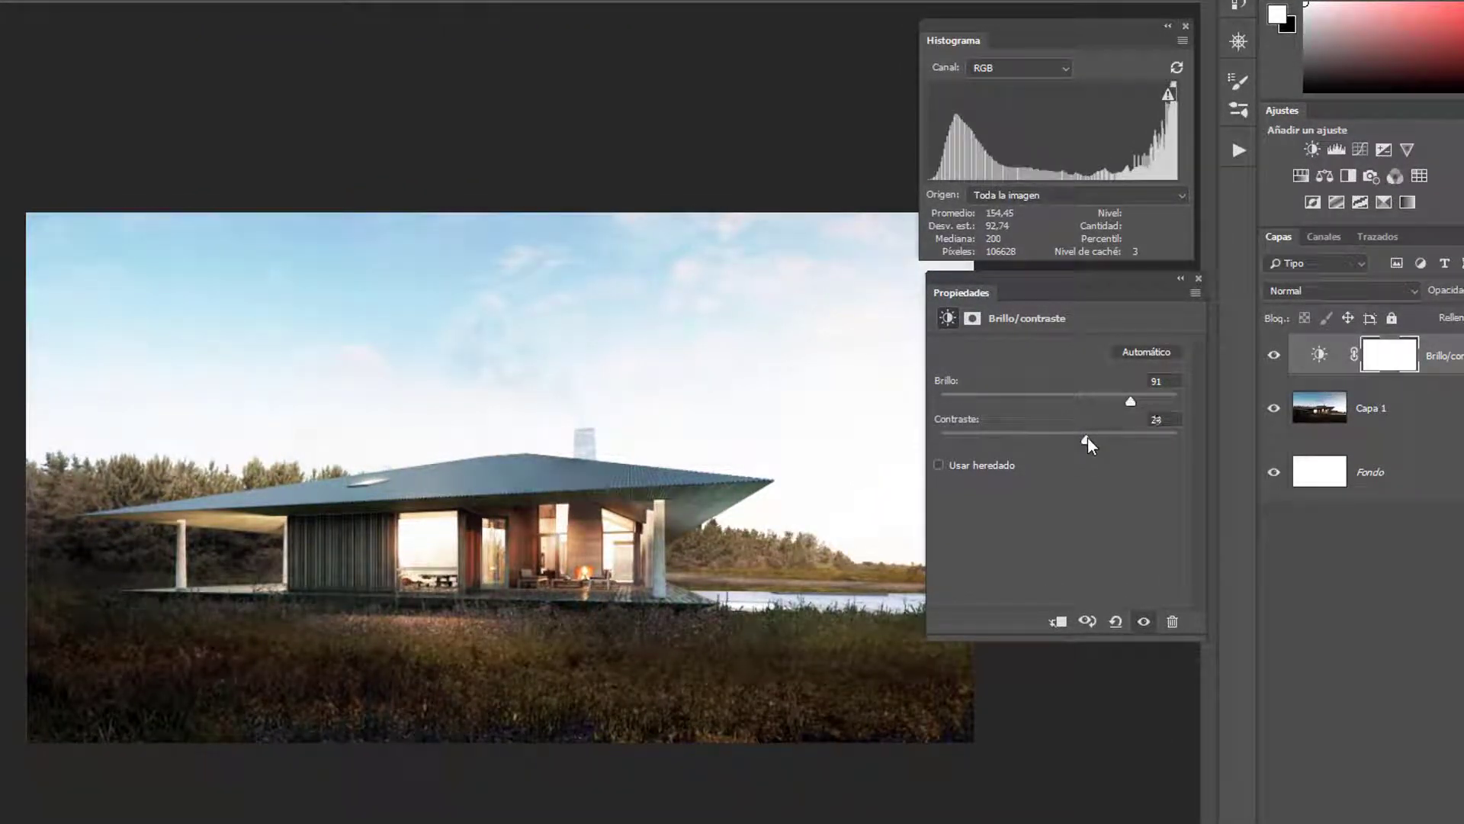
# - Invert the adjustment's mask and paint it white over the dark foreground grass with a soft 325 px brush at 16% opacity
pyautogui.click(1390, 361)
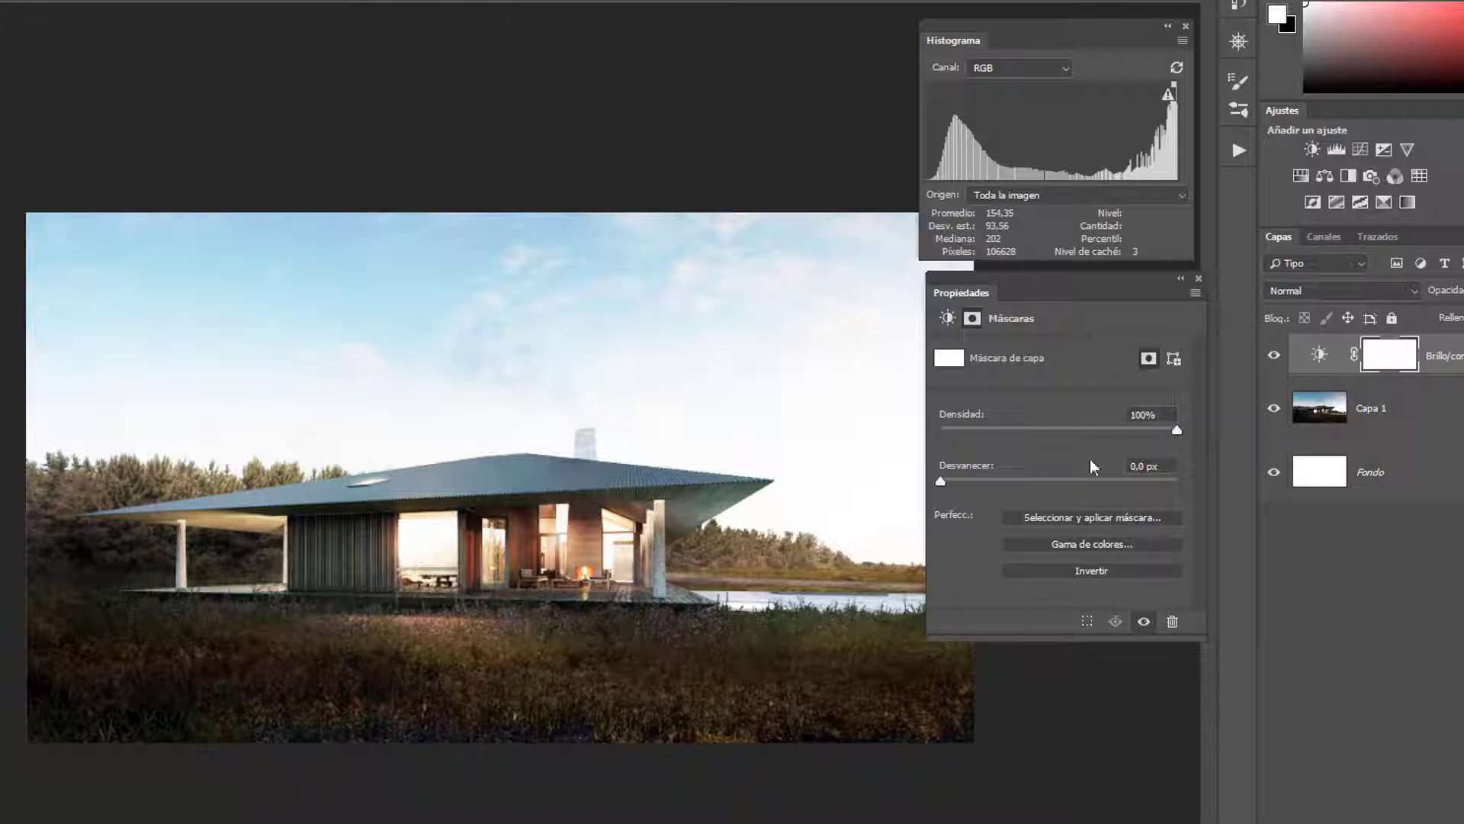
pyautogui.click(1129, 571)
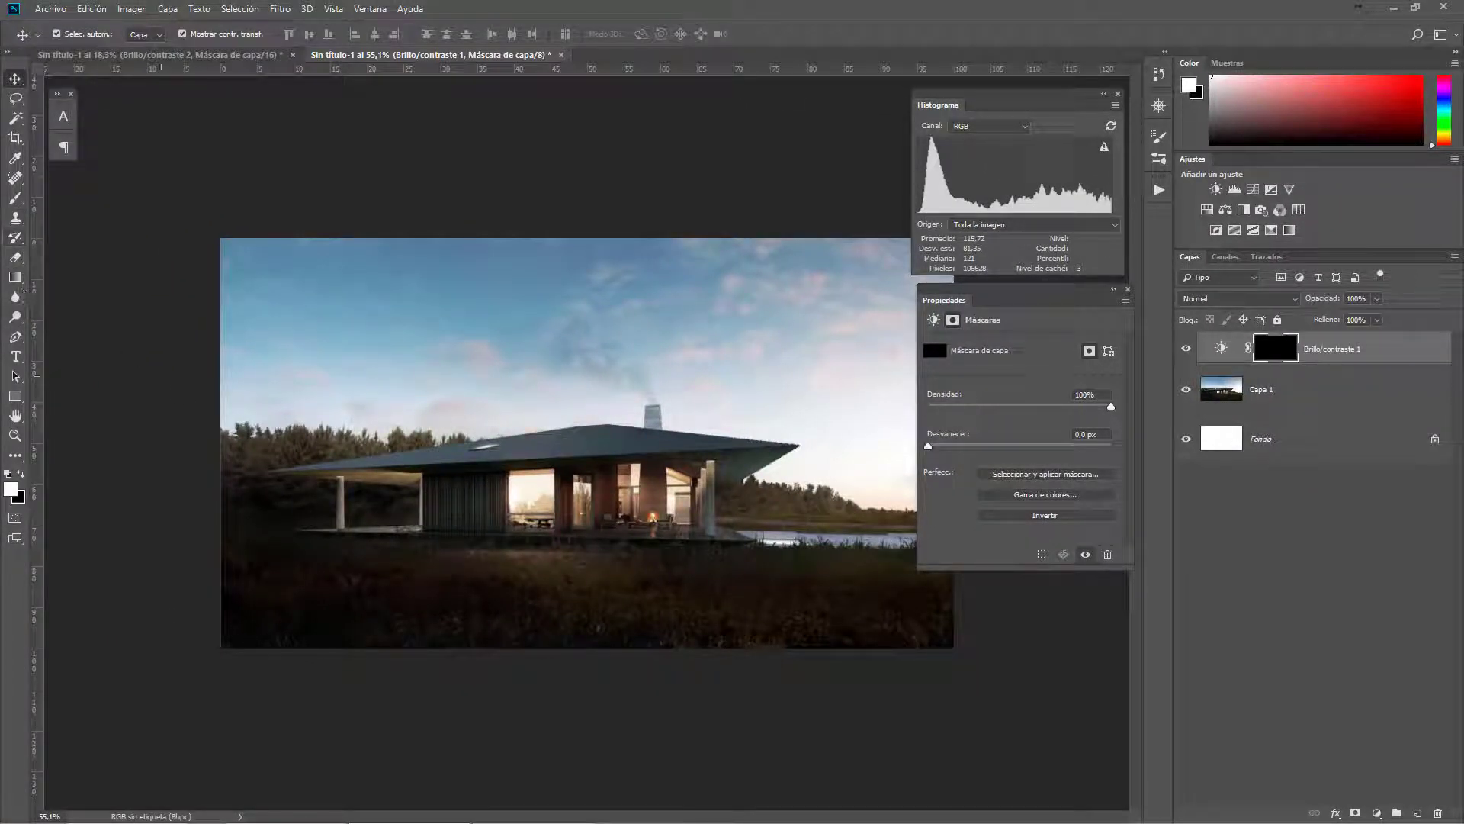
pyautogui.click(15, 199)
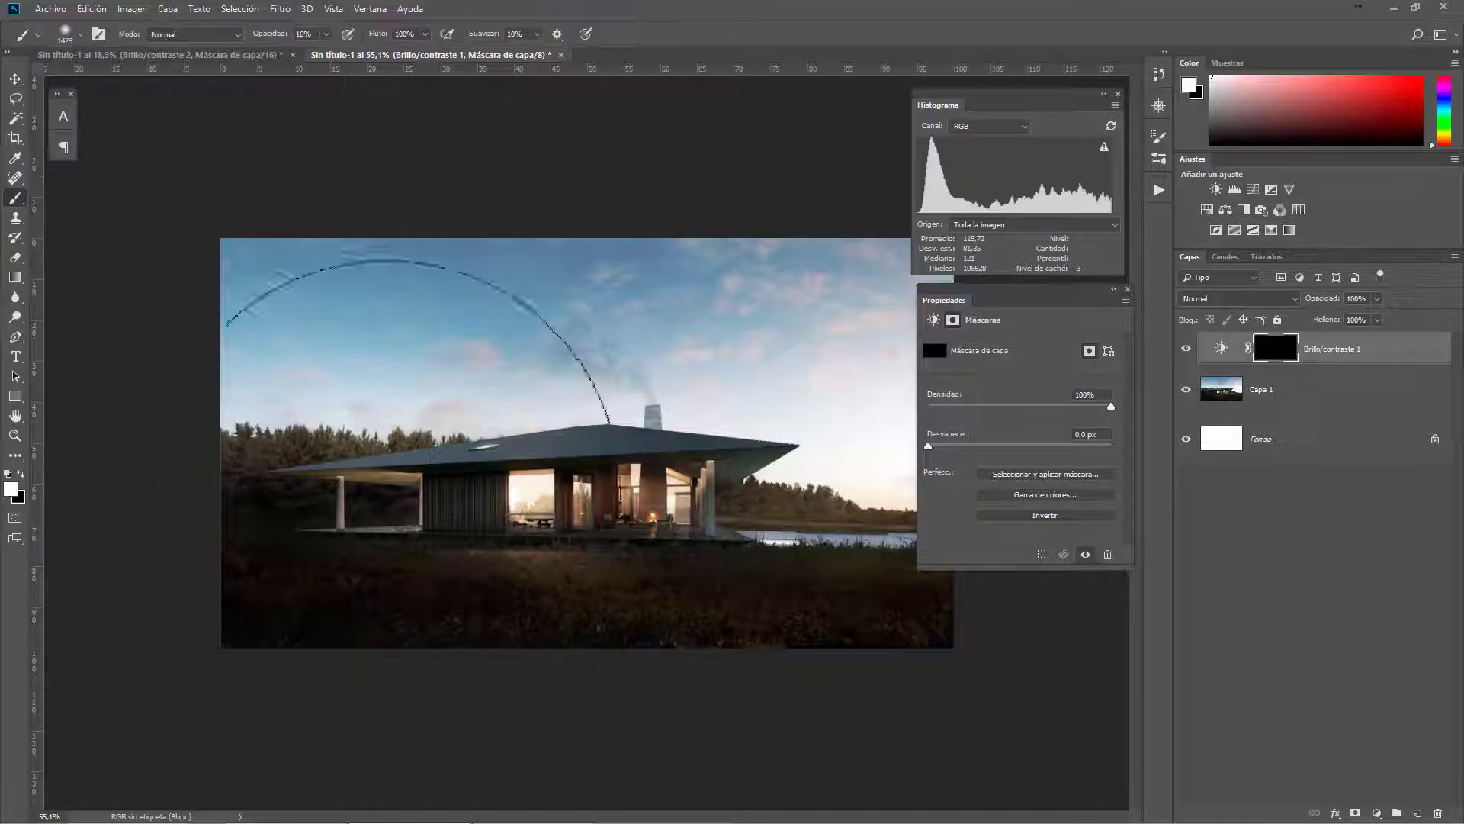
pyautogui.moveTo(416, 491); pyautogui.dragTo(358, 503)
pyautogui.moveTo(240, 581); pyautogui.dragTo(267, 578)
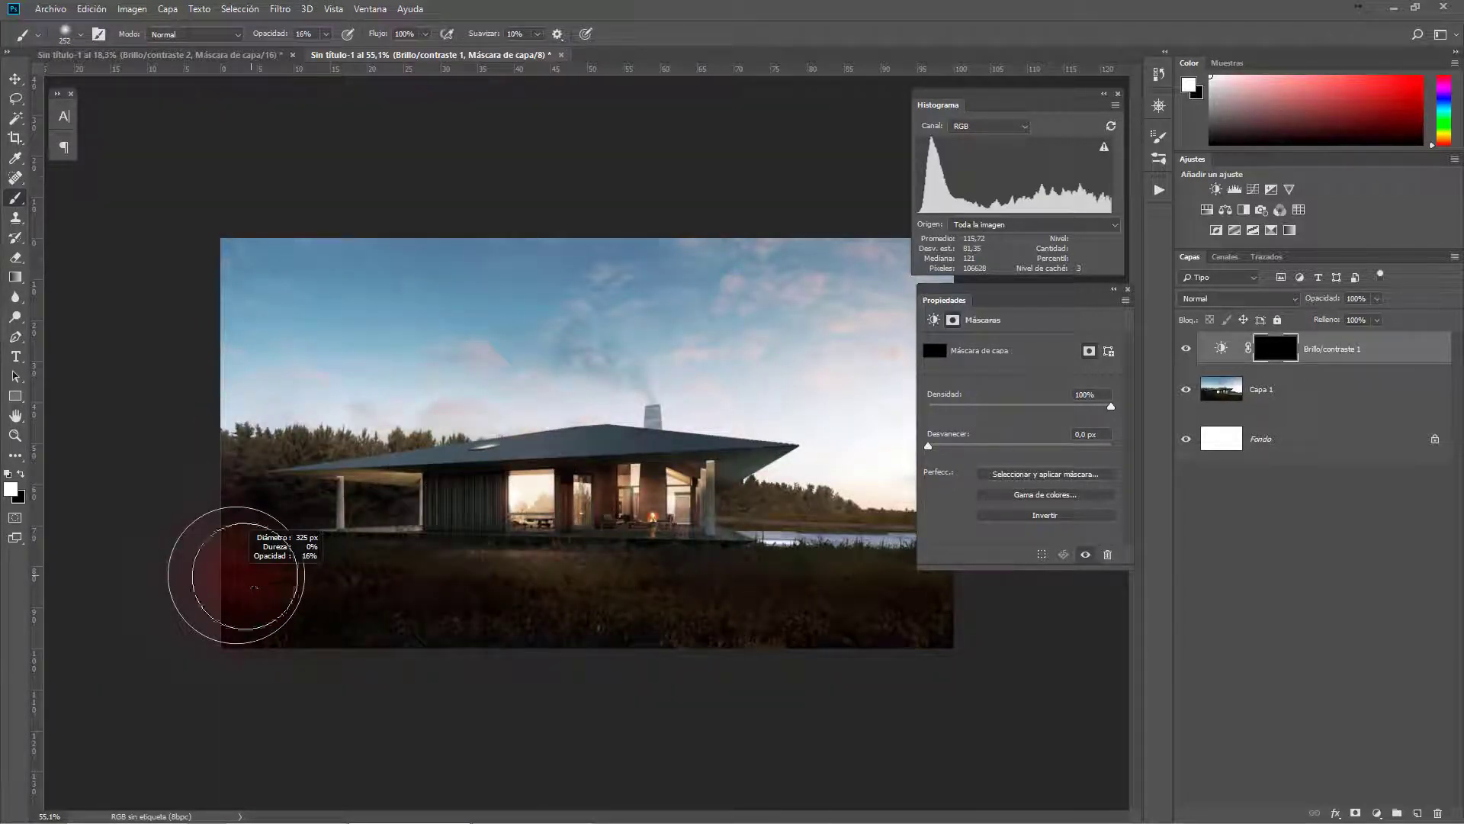
pyautogui.moveTo(389, 595); pyautogui.dragTo(183, 546)
pyautogui.moveTo(849, 627)
pyautogui.mouseDown()
pyautogui.moveTo(348, 617)
pyautogui.moveTo(946, 611)
pyautogui.moveTo(944, 640)
pyautogui.moveTo(914, 622)
pyautogui.moveTo(819, 628)
pyautogui.moveTo(898, 617)
pyautogui.moveTo(766, 631)
pyautogui.moveTo(863, 574)
pyautogui.moveTo(652, 611)
pyautogui.moveTo(665, 581)
pyautogui.moveTo(613, 575)
pyautogui.moveTo(421, 597)
pyautogui.moveTo(229, 570)
pyautogui.moveTo(237, 595)
pyautogui.moveTo(274, 515)
pyautogui.mouseUp()
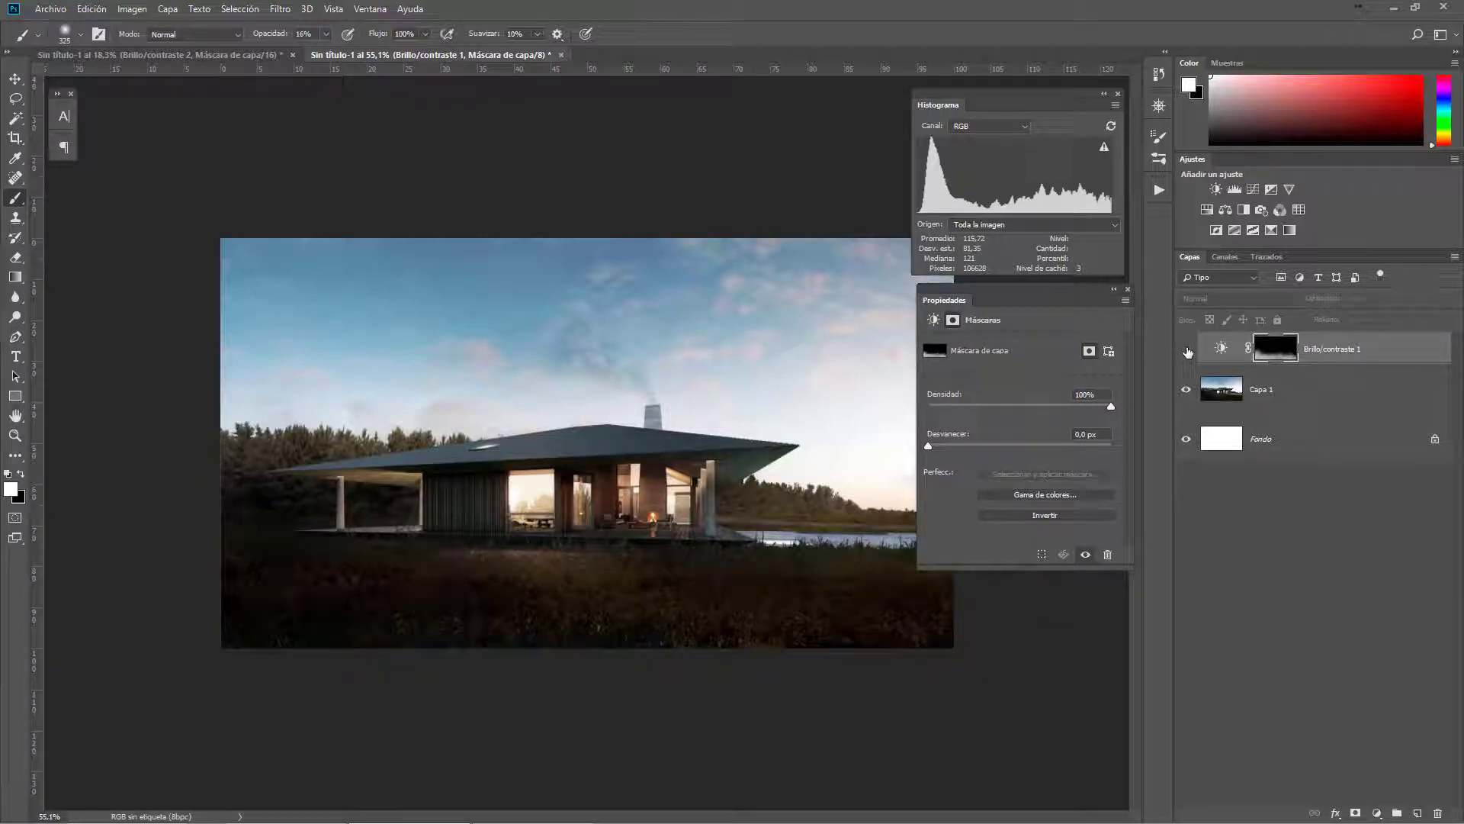
# - Compare the house image with Brillo/contraste 1 hidden and shown, and review the adjustment's painted mask and settings
pyautogui.click(1187, 350)
pyautogui.click(1187, 350)
pyautogui.click(1187, 350)
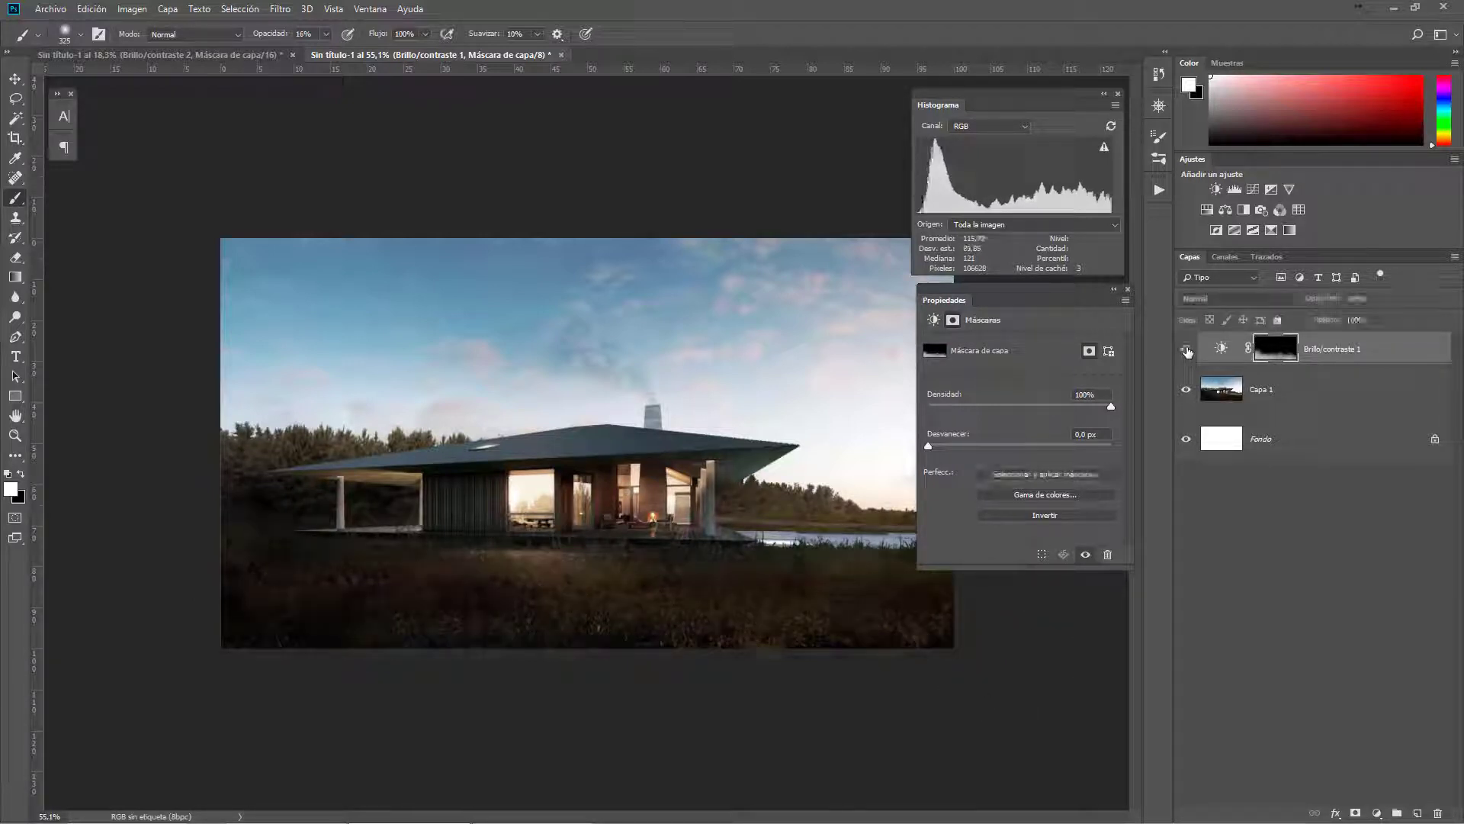
pyautogui.keyDown('alt'); pyautogui.click(1287, 358); pyautogui.keyUp('alt')
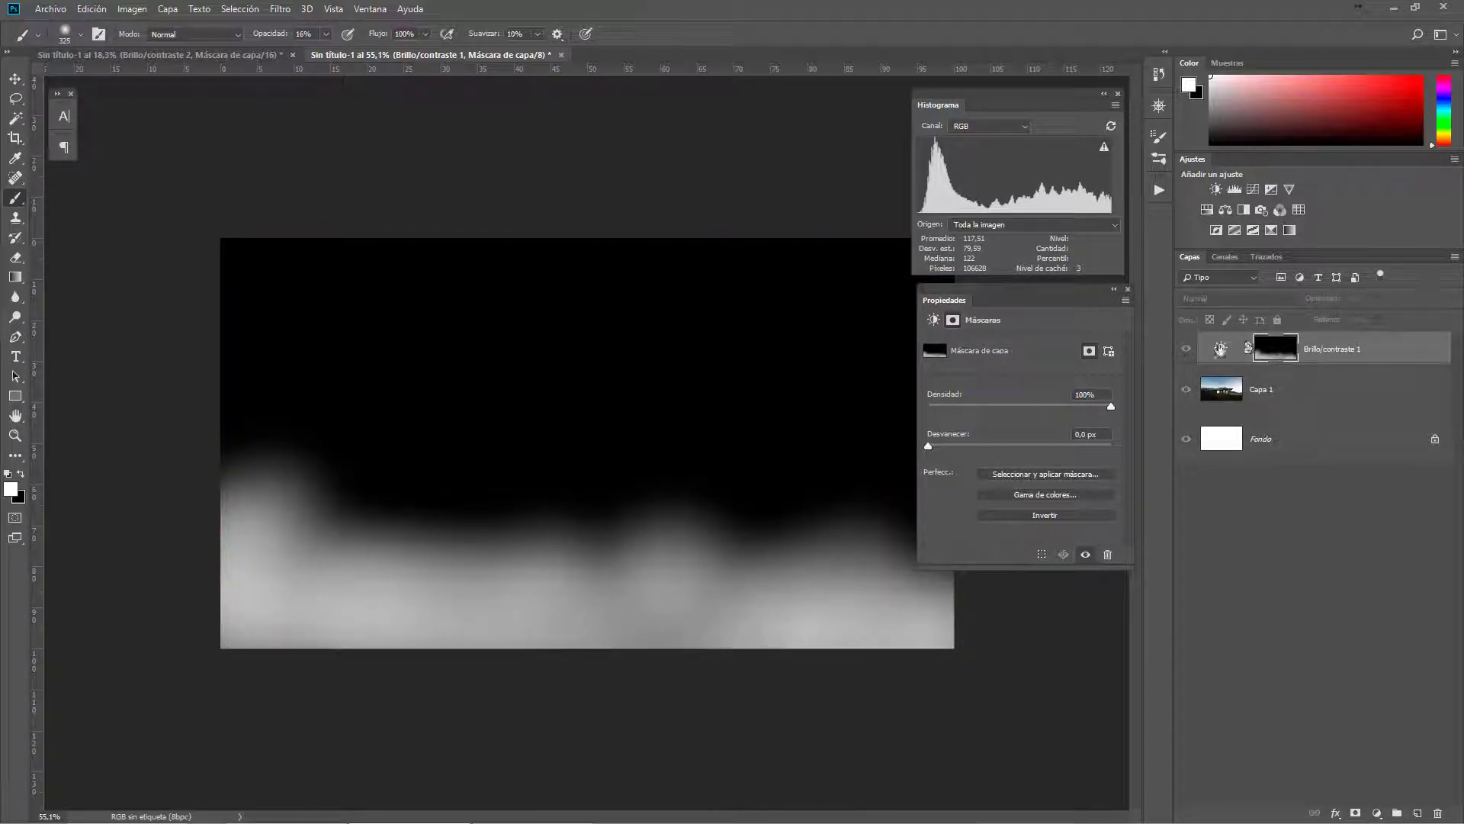
pyautogui.click(1220, 349)
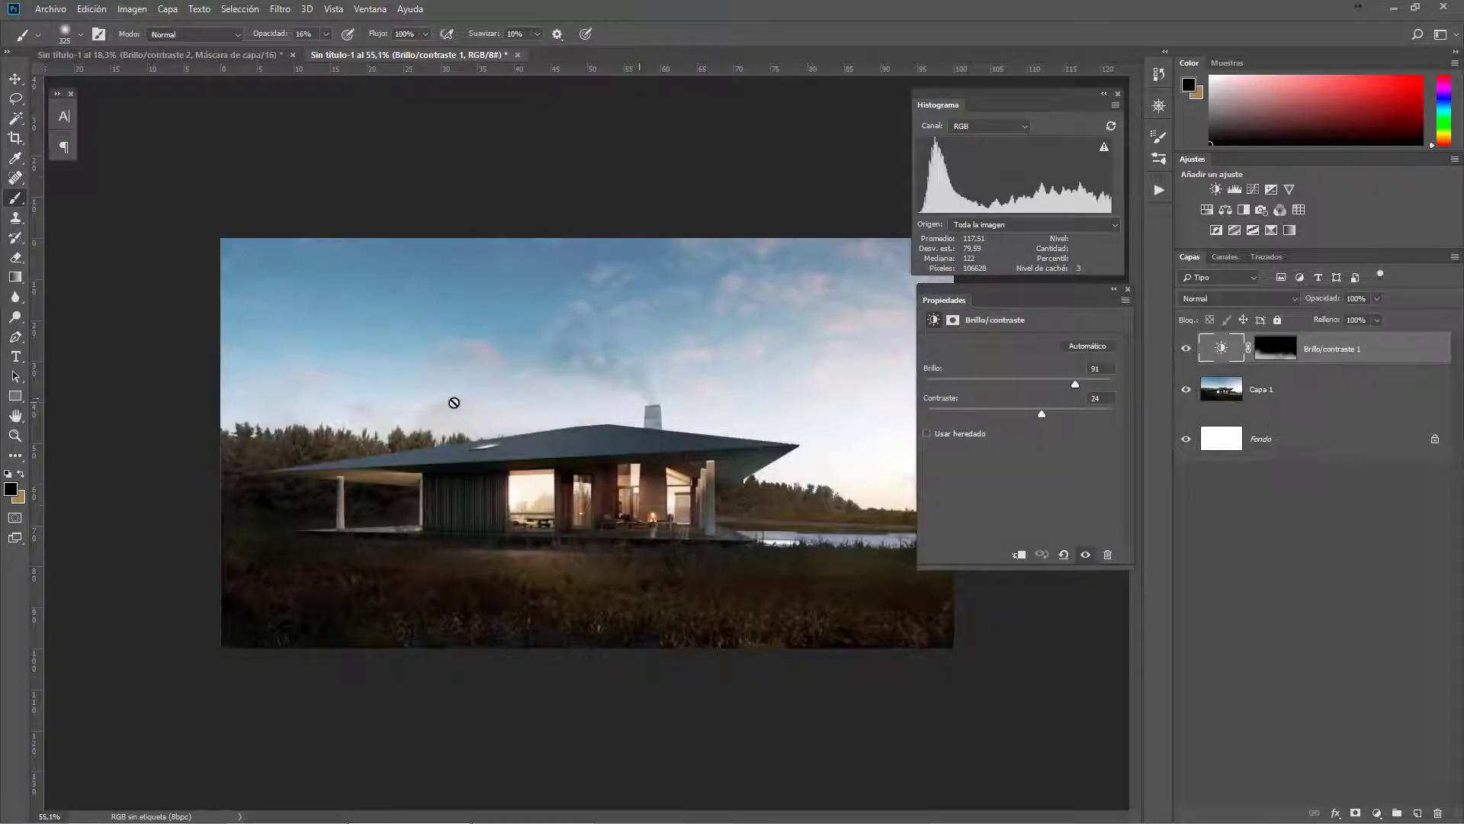
pyautogui.scroll(1, 496, 357)
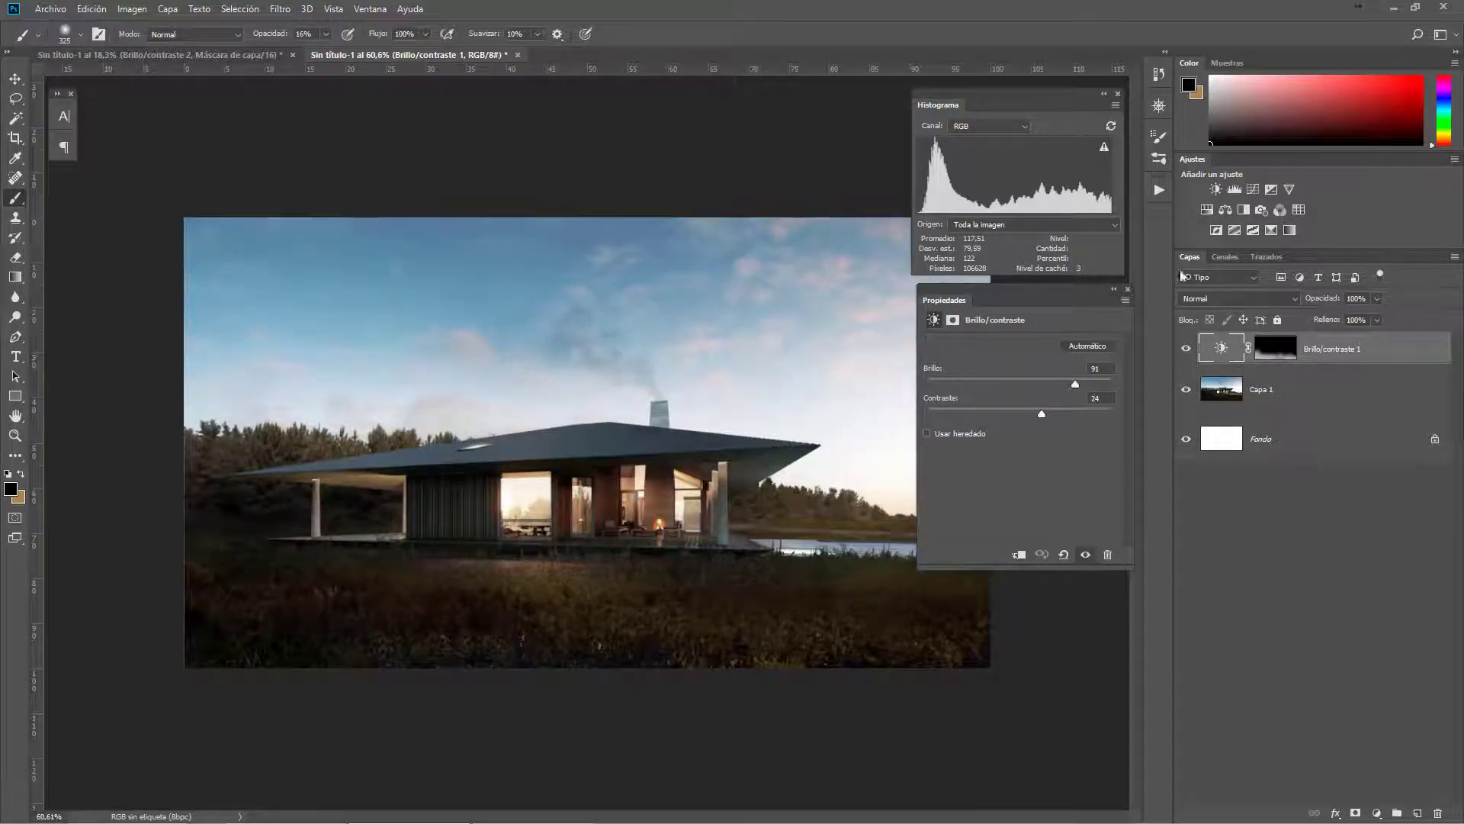